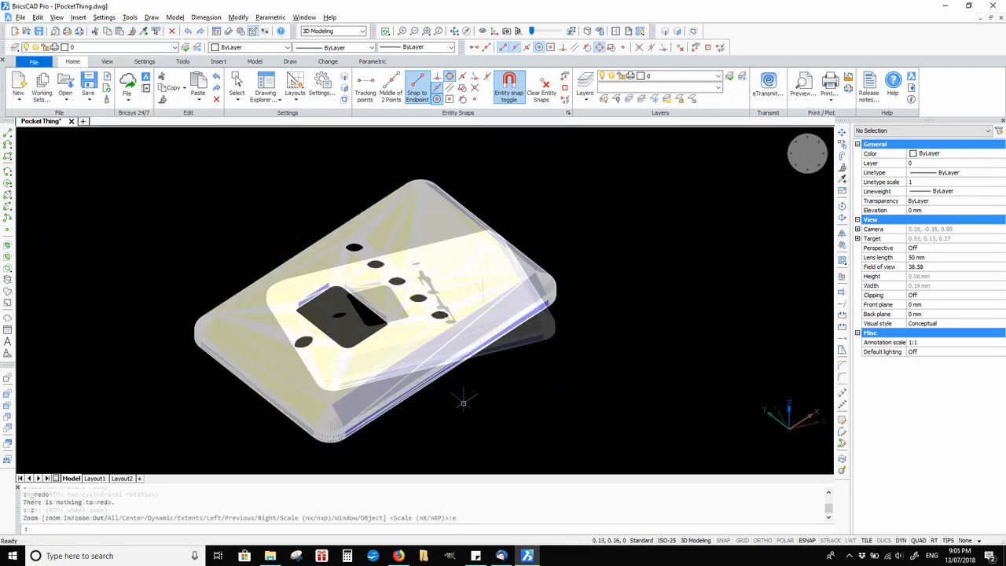
Step: Measure the length of the straight lower edge along the part's long side, between its two rounded corners
text(di)
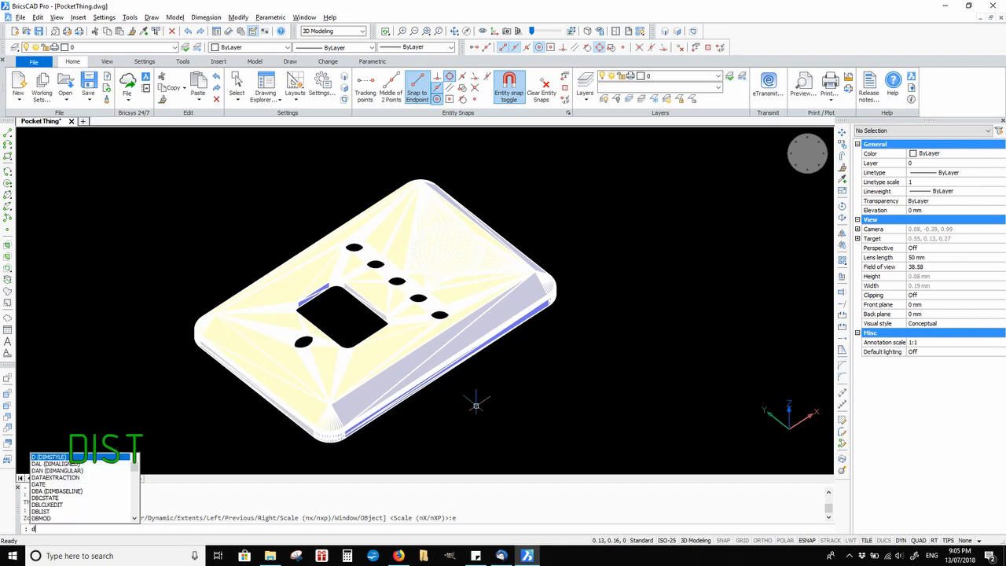
key(Return)
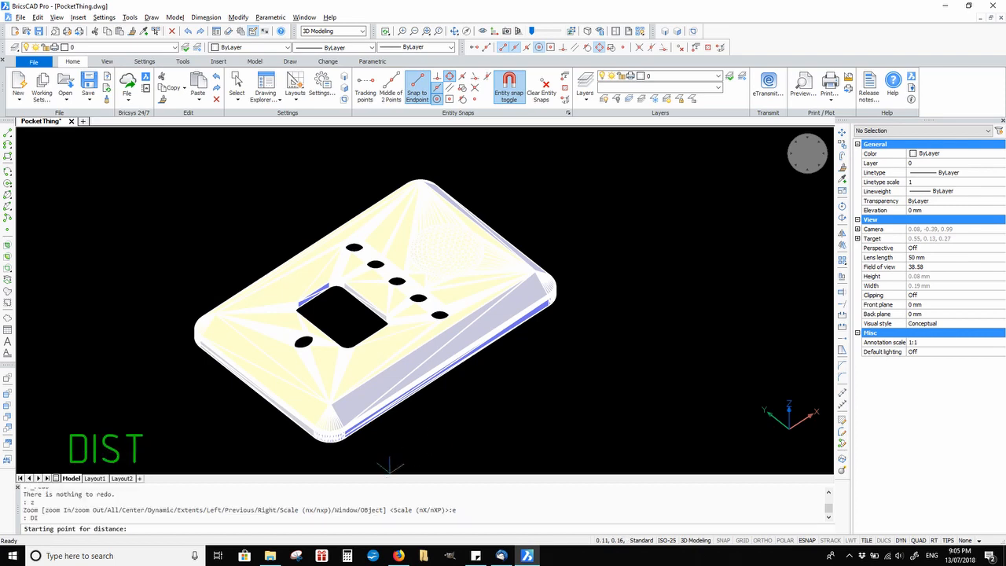
scroll(357, 450, up, 4)
scroll(357, 450, up, 2)
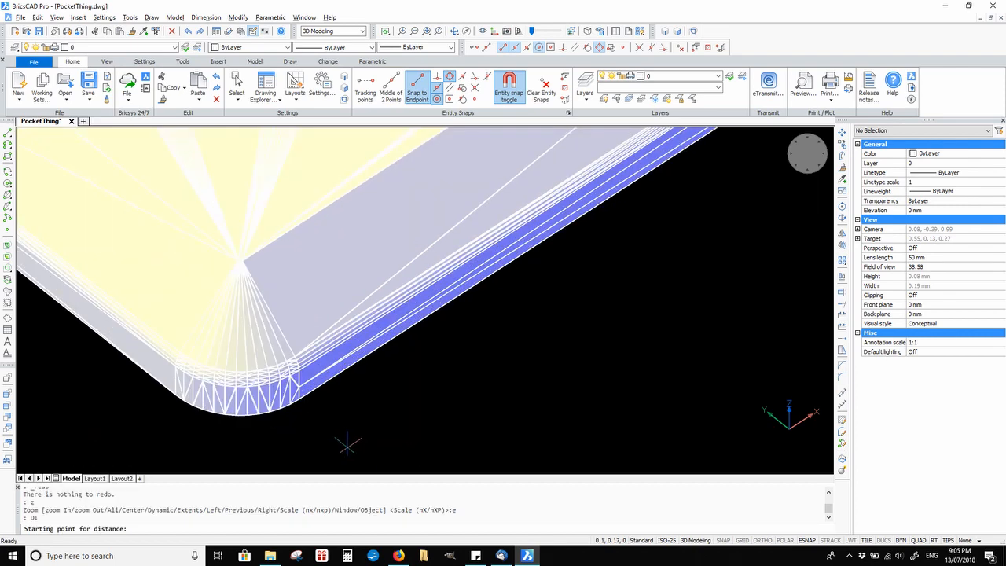
click(303, 400)
scroll(707, 283, down, 4)
scroll(673, 228, up, 5)
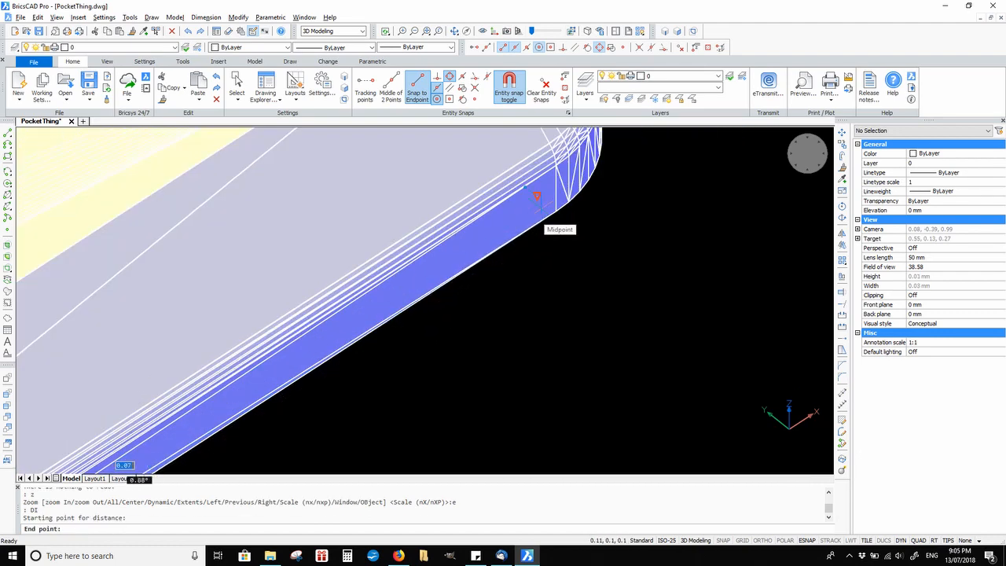
click(555, 217)
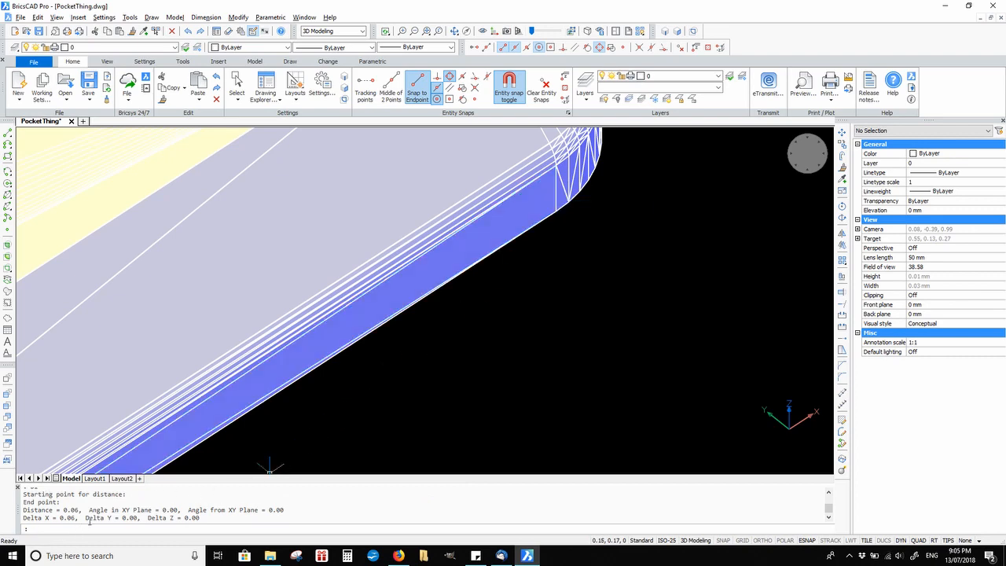
Step: Scale all the 3D faces of the part by a factor of 1000 from a base point at its near lower corner
scroll(524, 359, down, 7)
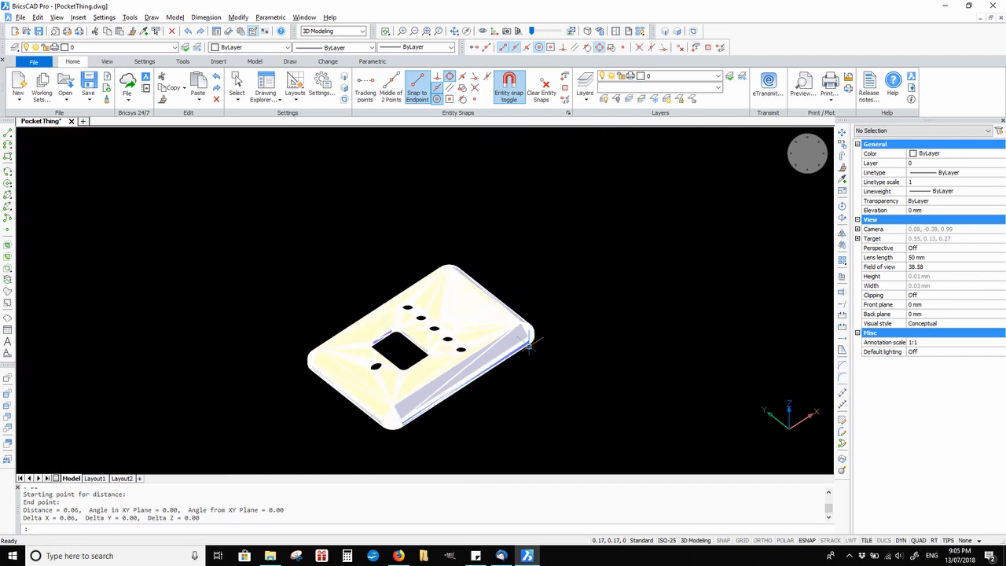
middle_drag(560, 267, 564, 210)
drag(608, 170, 158, 432)
text(sc)
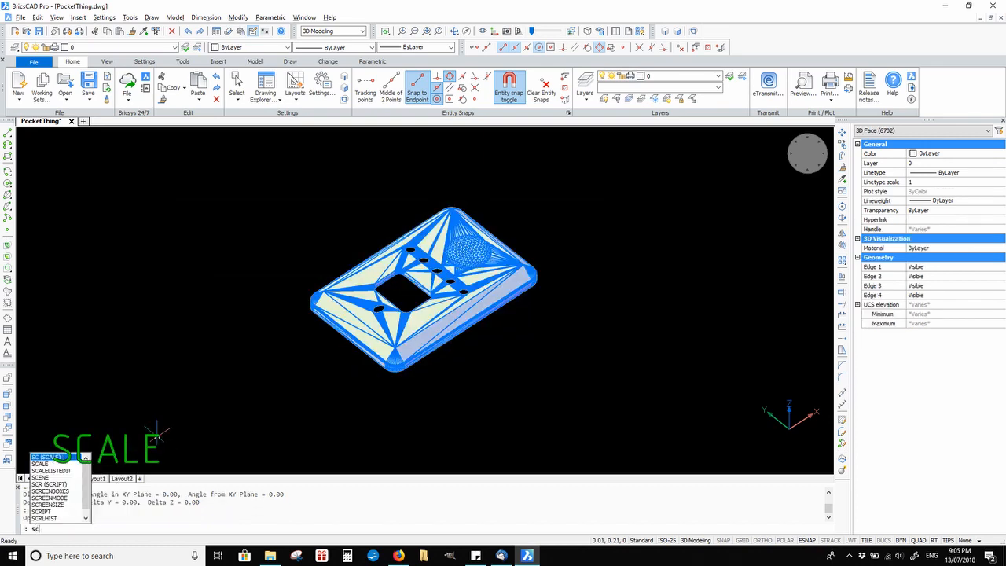
key(Return)
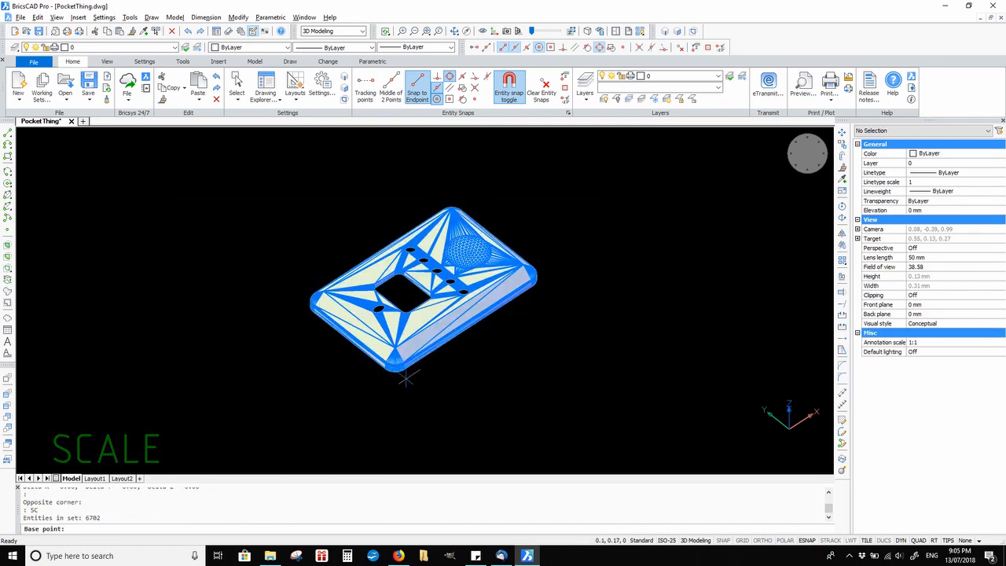
click(407, 372)
text(1000)
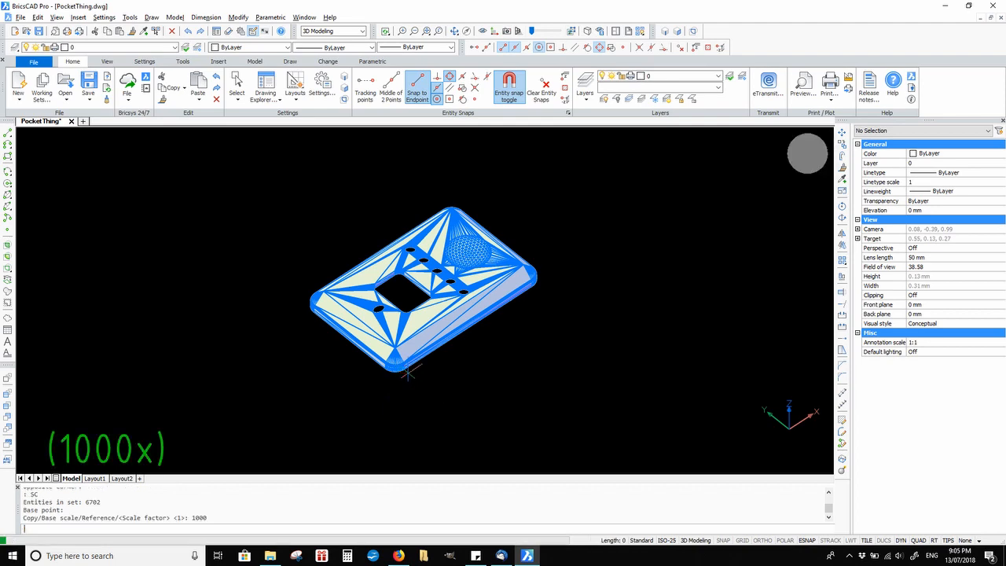
key(Return)
Step: Convert all the 3D faces of the enlarged part into regions
scroll(407, 372, down, 4)
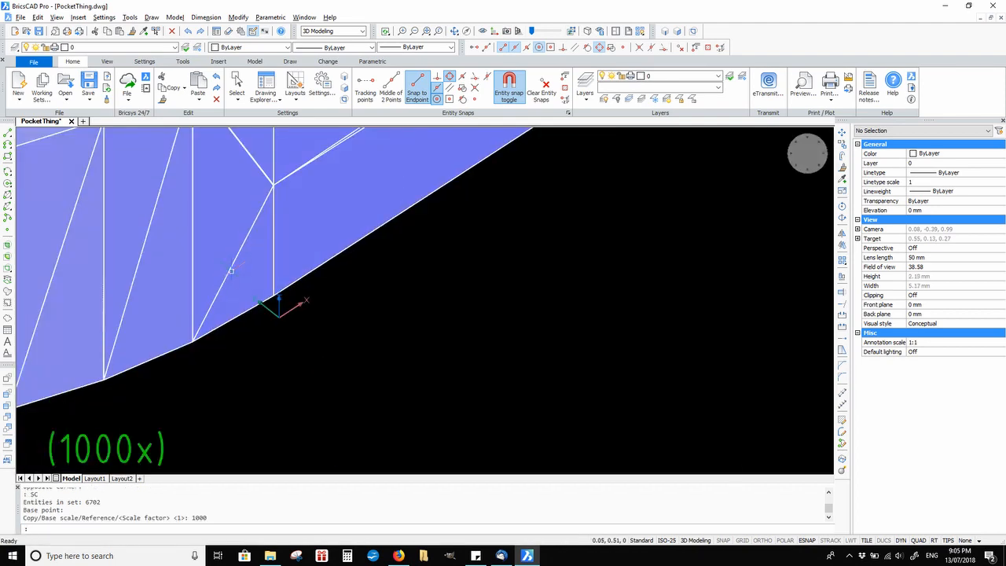
text(z)
key(Return)
text(e)
key(Return)
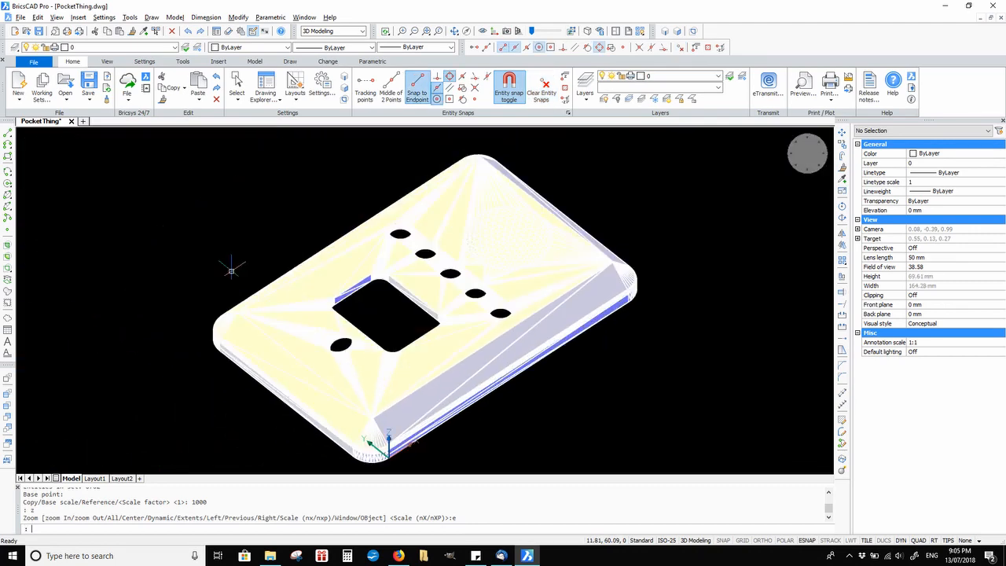
scroll(594, 297, down, 2)
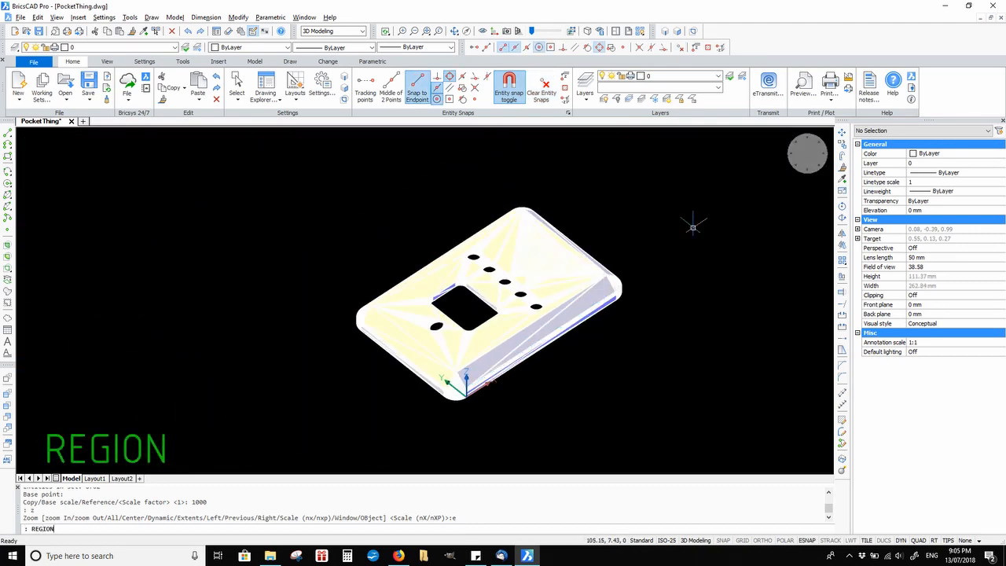
text(REGION)
key(Return)
click(734, 163)
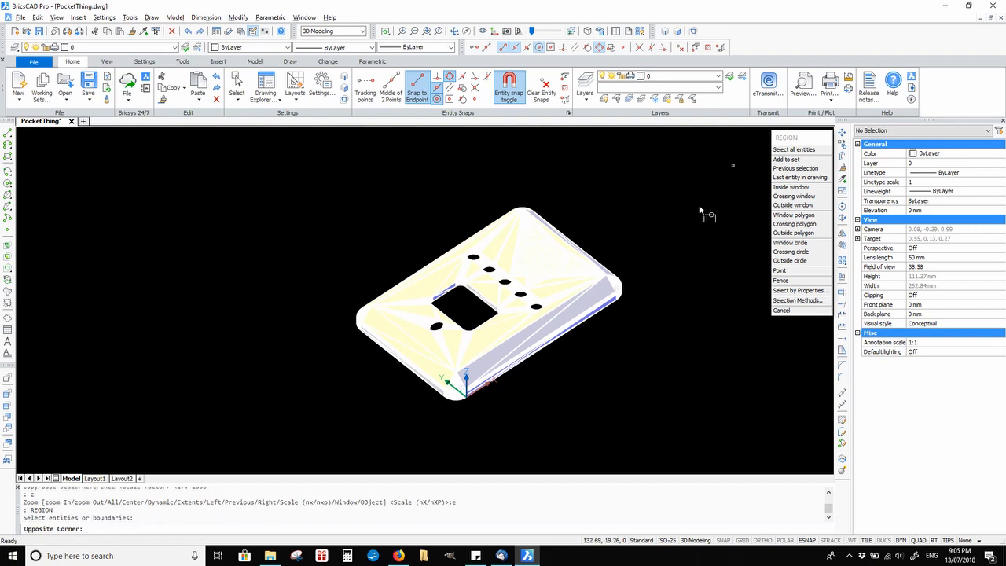
click(274, 436)
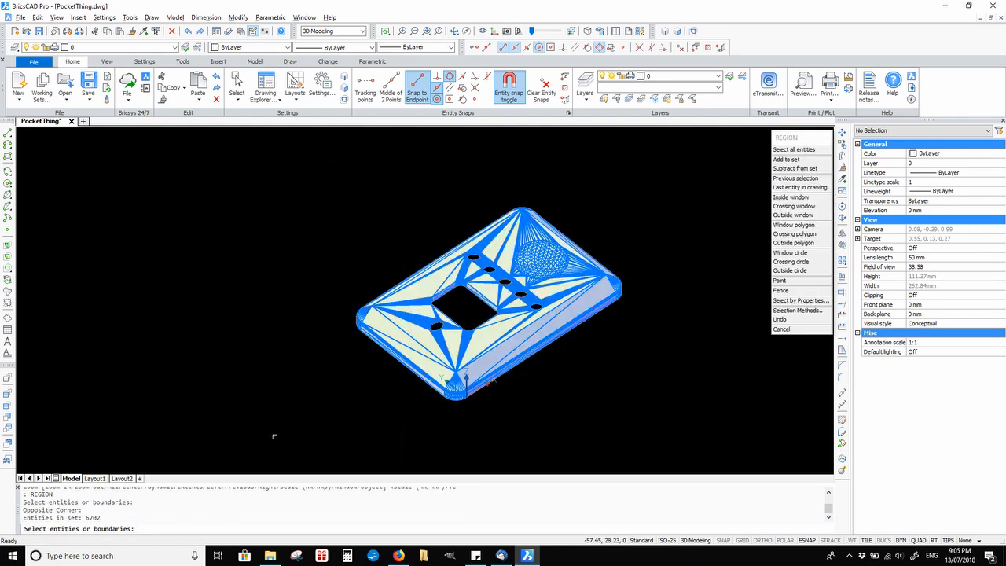
key(Return)
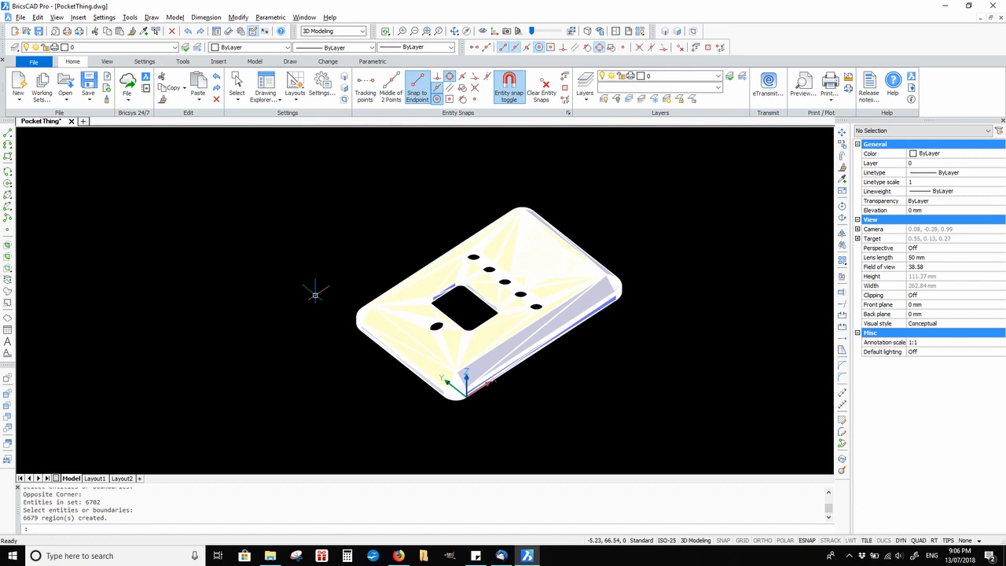
Step: Inspect the properties of a triangular region on the part's long sloped side, leaving nothing selected
scroll(467, 376, up, 5)
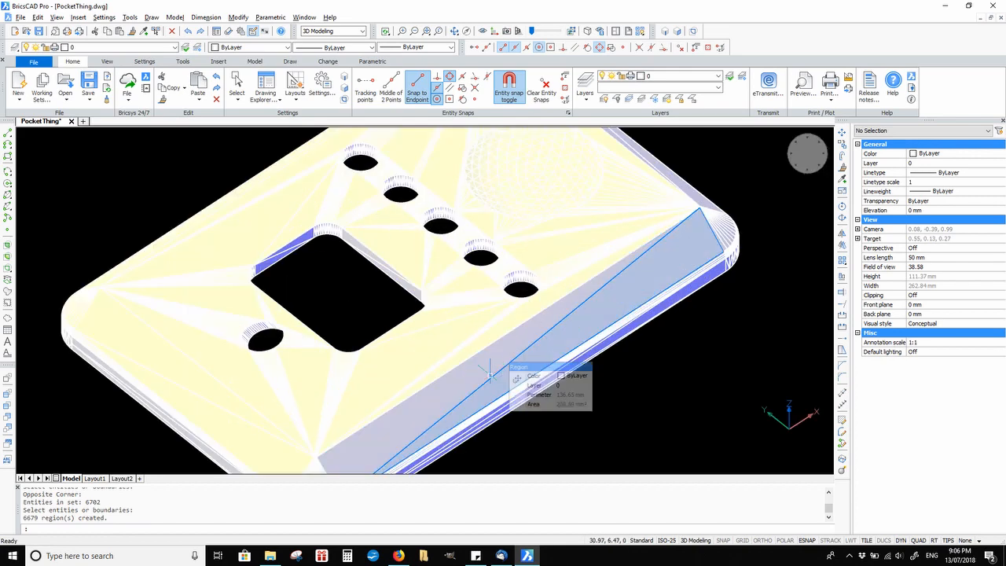
click(467, 376)
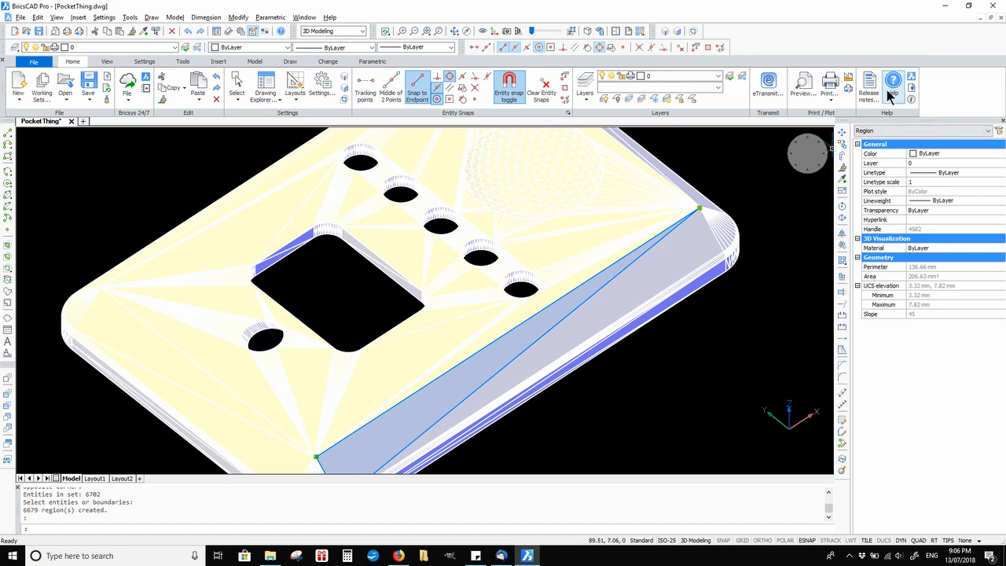
key(Escape)
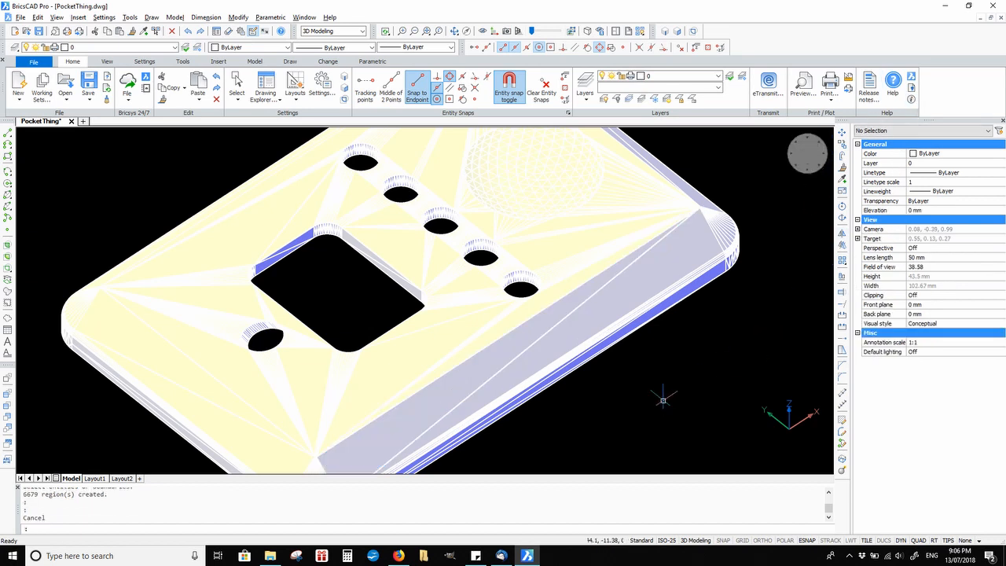
Step: Stitch all the regions of the part together with DMSTITCH
scroll(660, 393, down, 3)
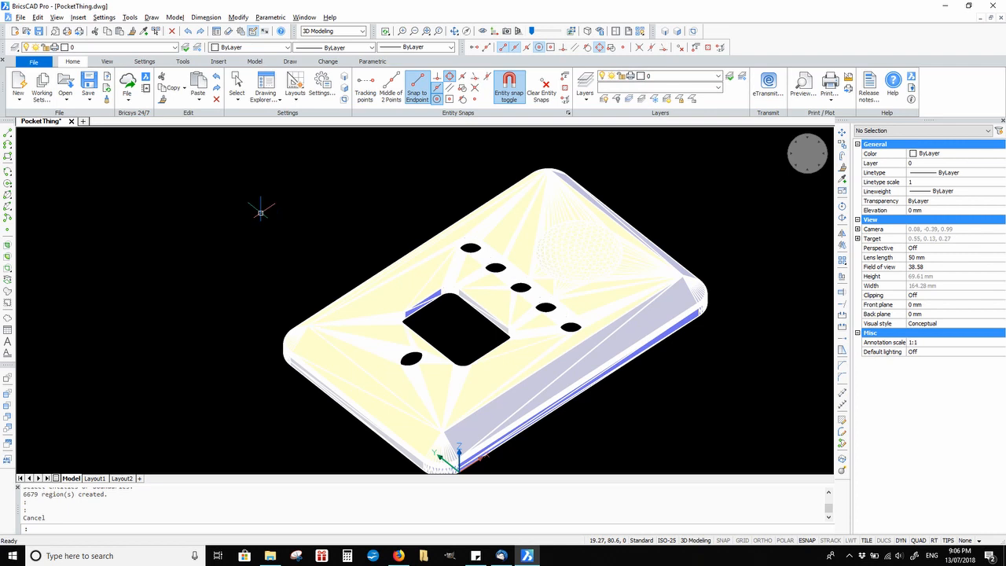
text(dms)
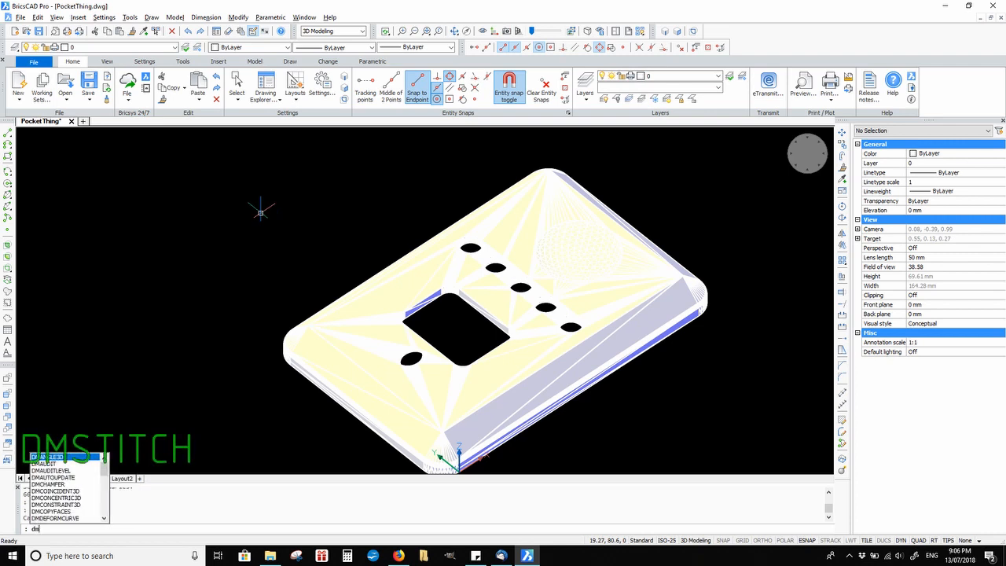
text(t)
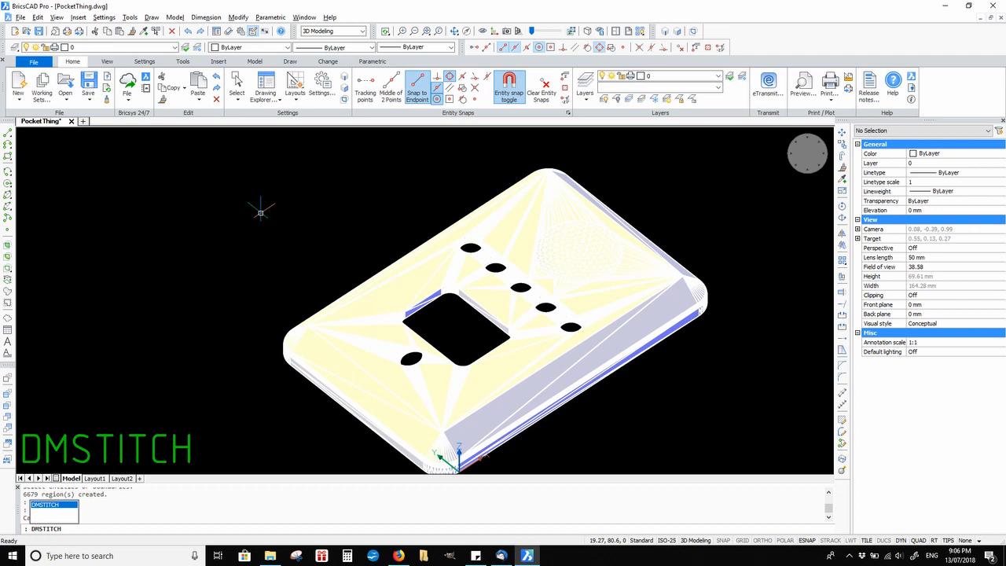
key(Return)
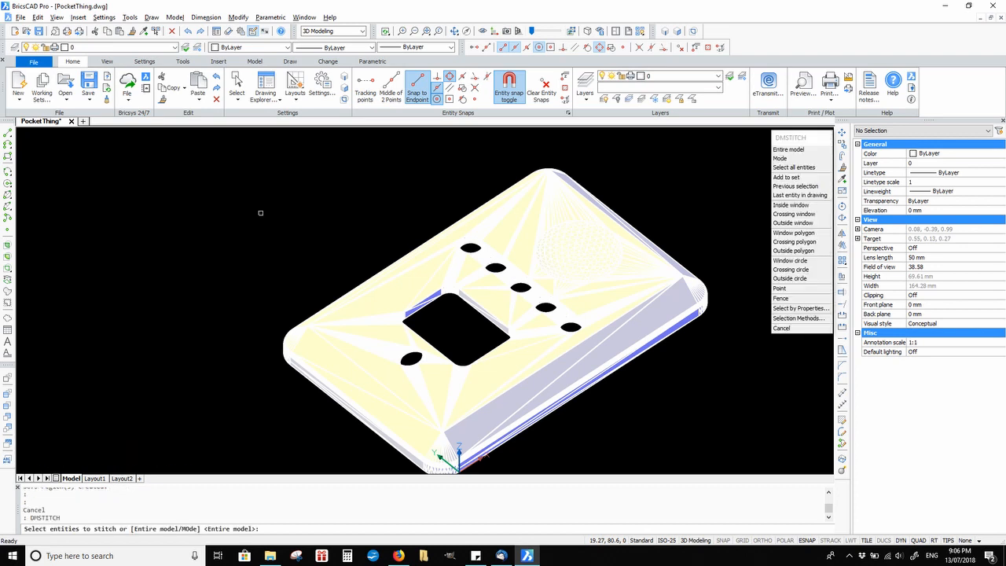
scroll(391, 219, down, 3)
click(573, 148)
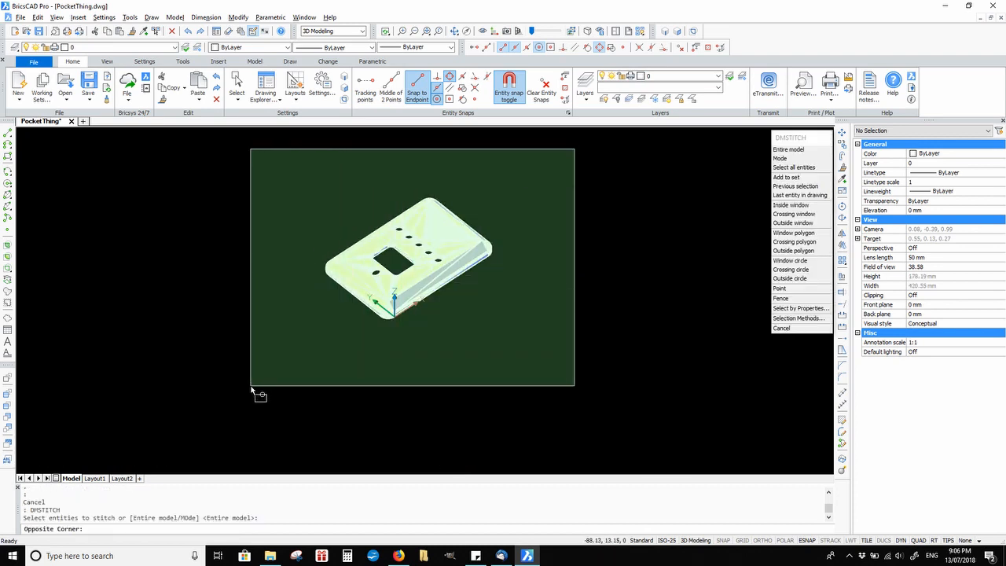
click(250, 399)
key(Return)
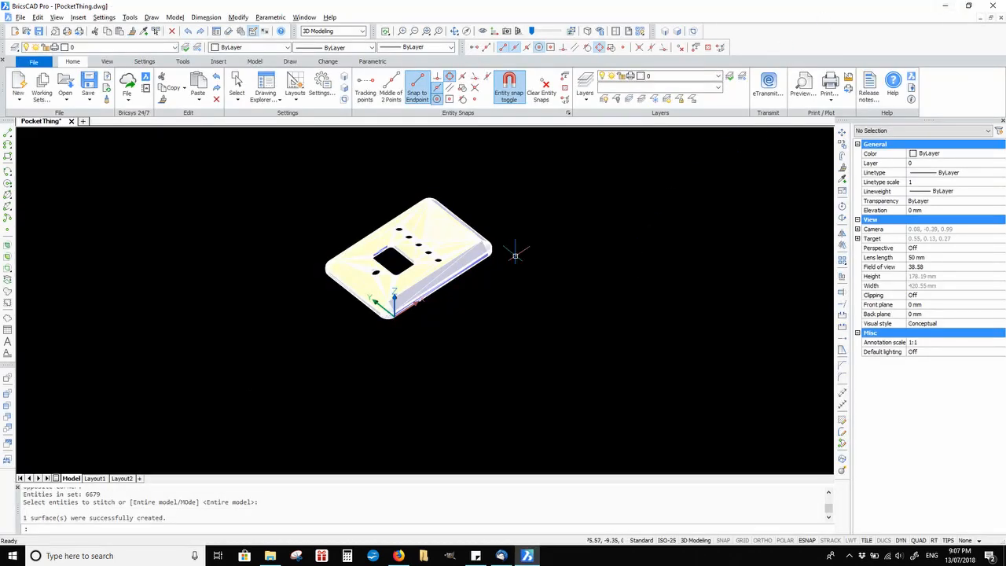
Step: Save the drawing as PocketThing.dwg in the PocketThing folder, in AutoCAD 2013 format
click(20, 16)
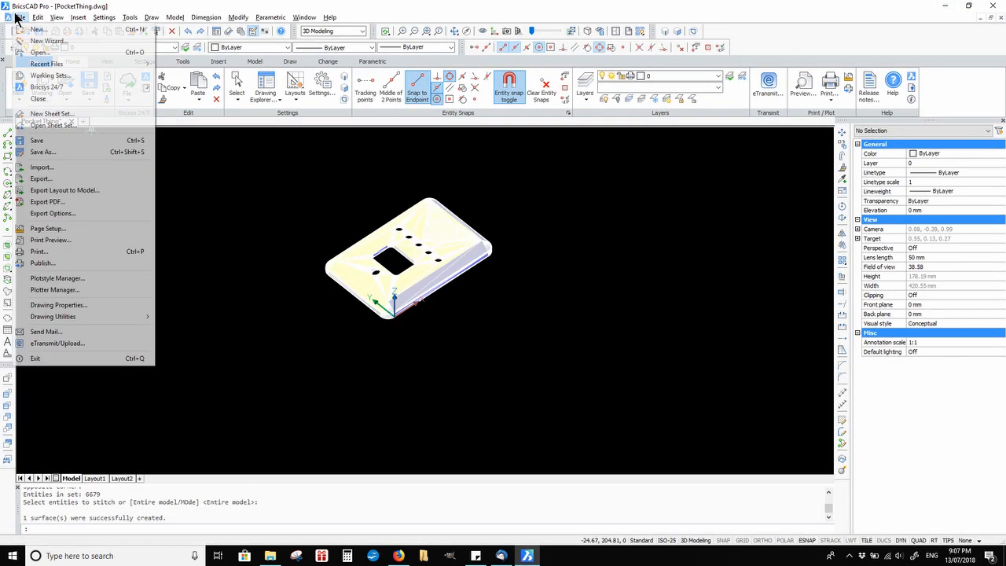
click(41, 142)
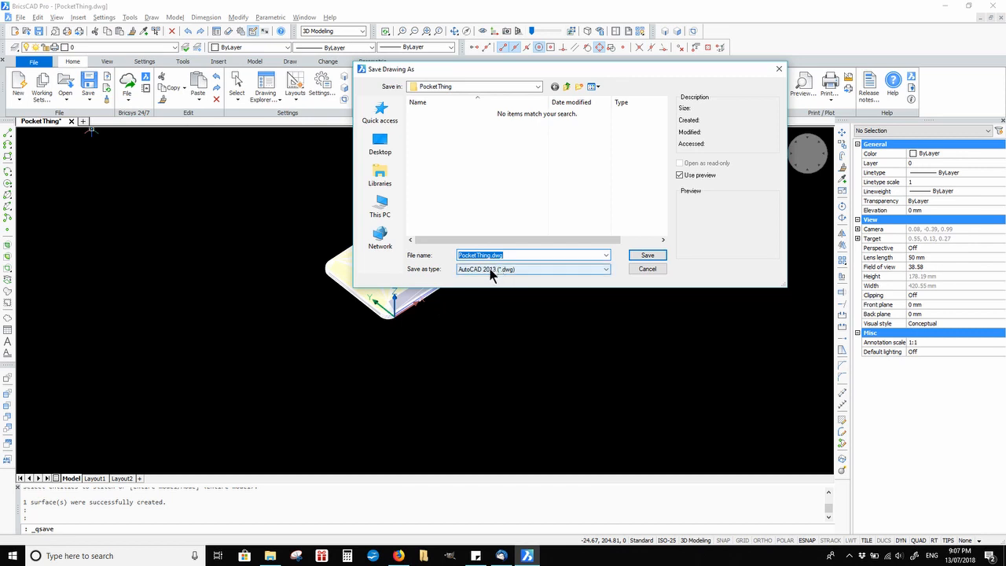
click(647, 256)
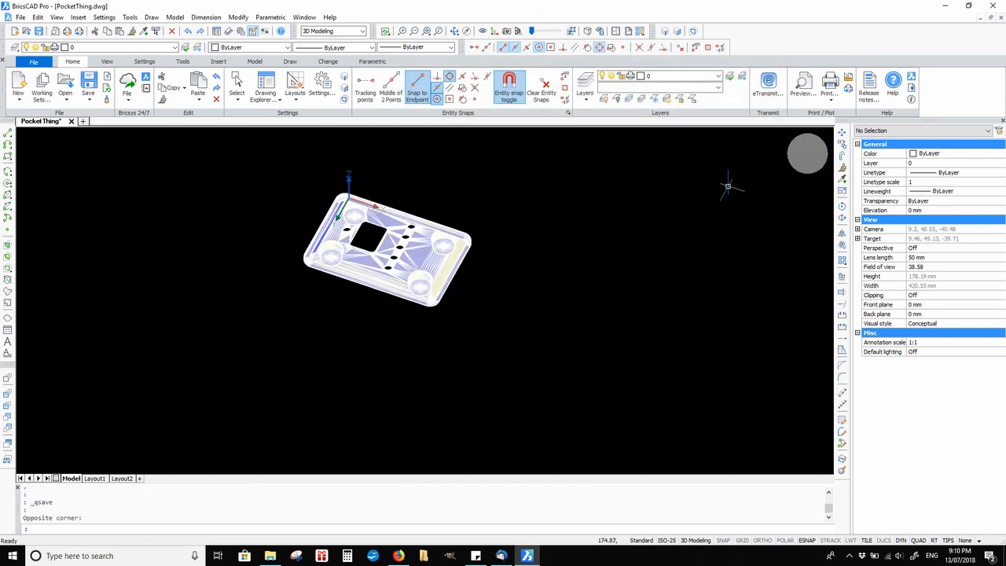
Step: Create a base view of the entire model on Layout1 with Top orientation, placed in the upper-left area of the sheet
click(256, 62)
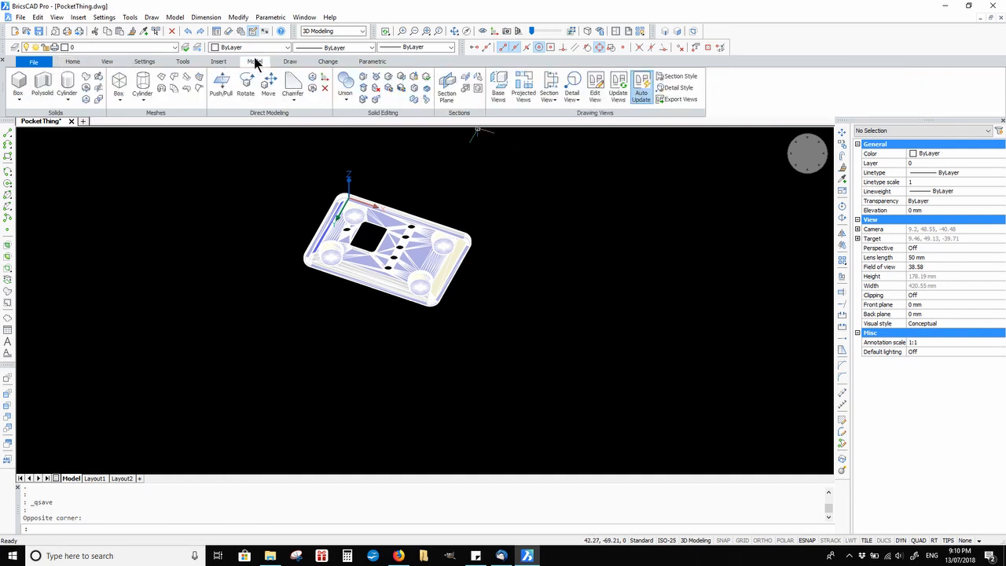
click(502, 90)
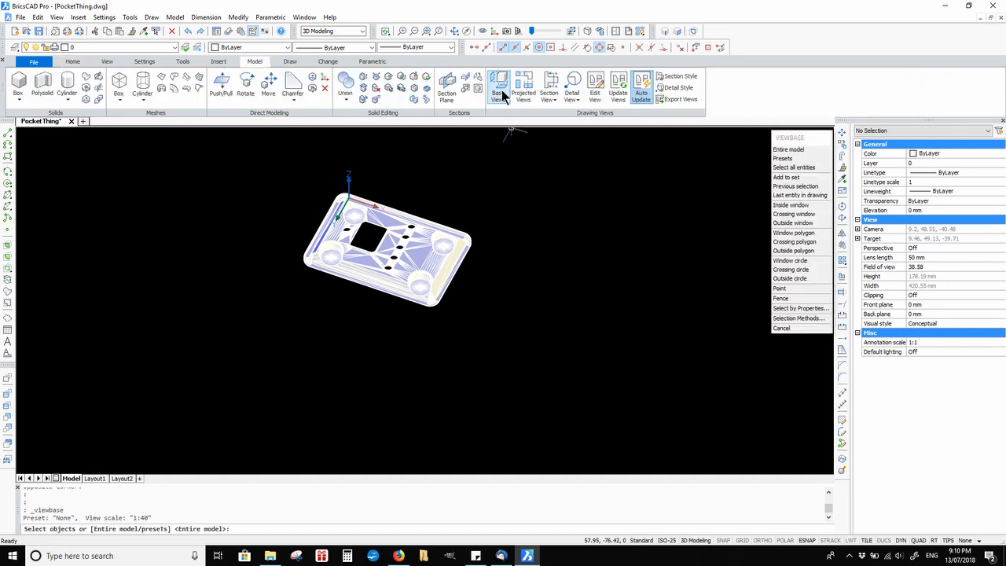
click(802, 150)
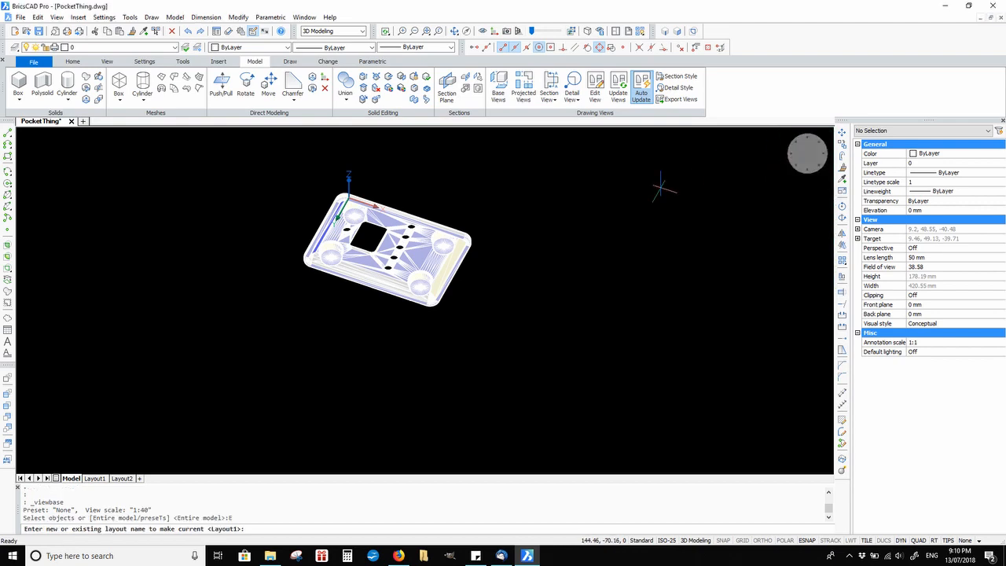
key(Return)
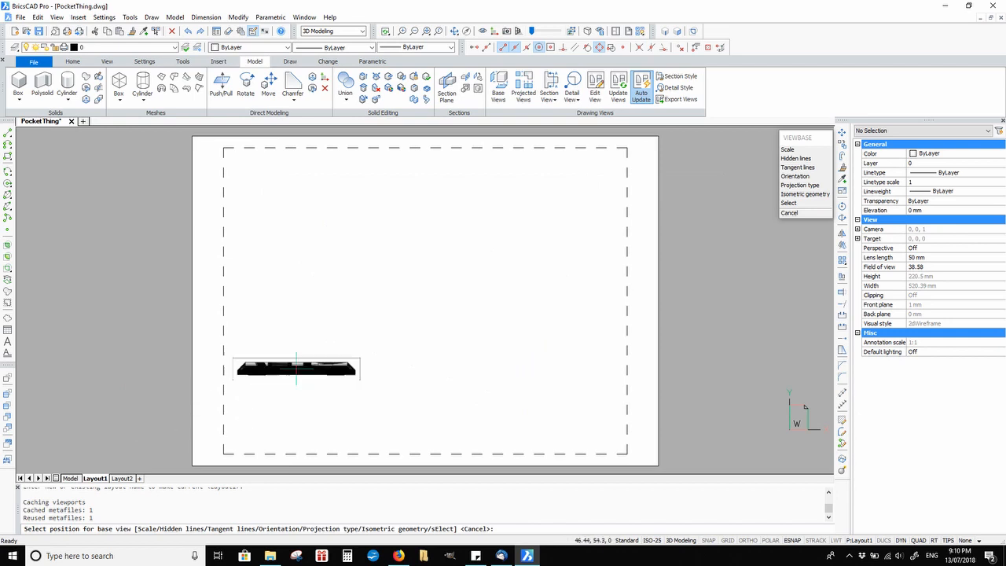
click(810, 178)
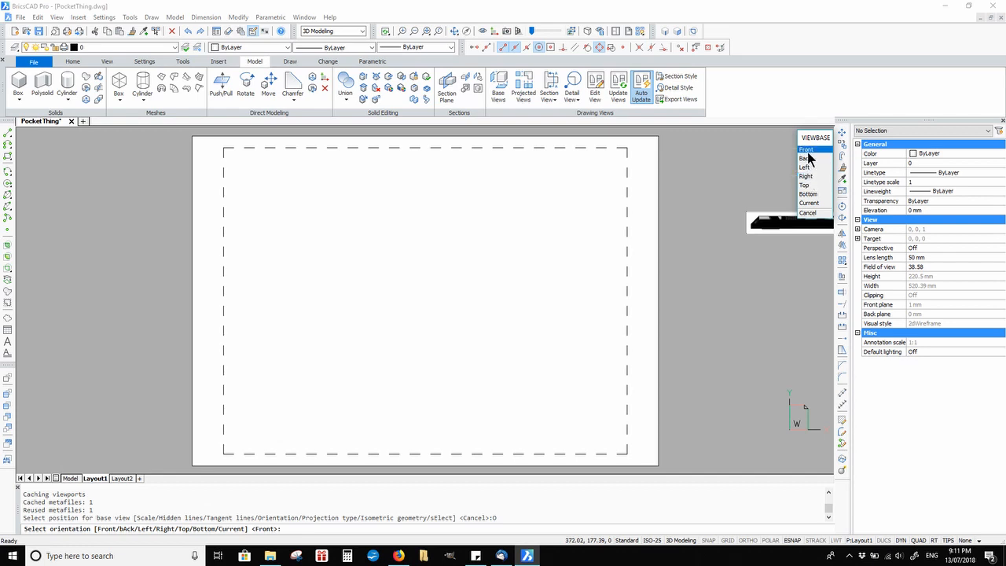
click(809, 185)
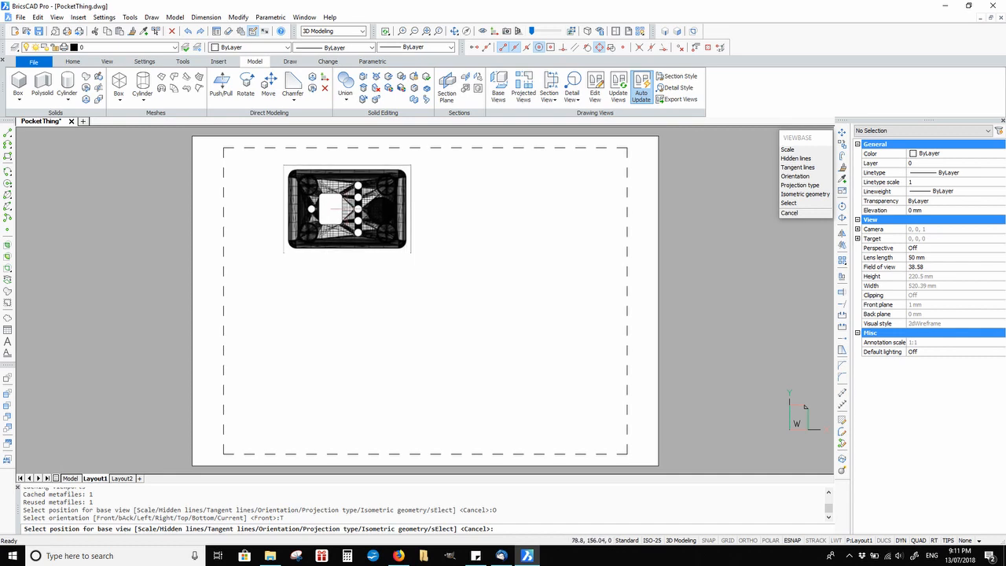
click(346, 208)
Step: Place a projected side view directly below the top view and finish the view placement
click(347, 288)
click(343, 363)
key(Return)
Step: Project a third view from the side view and place it directly below, then finish the view placement
scroll(339, 360, down, 2)
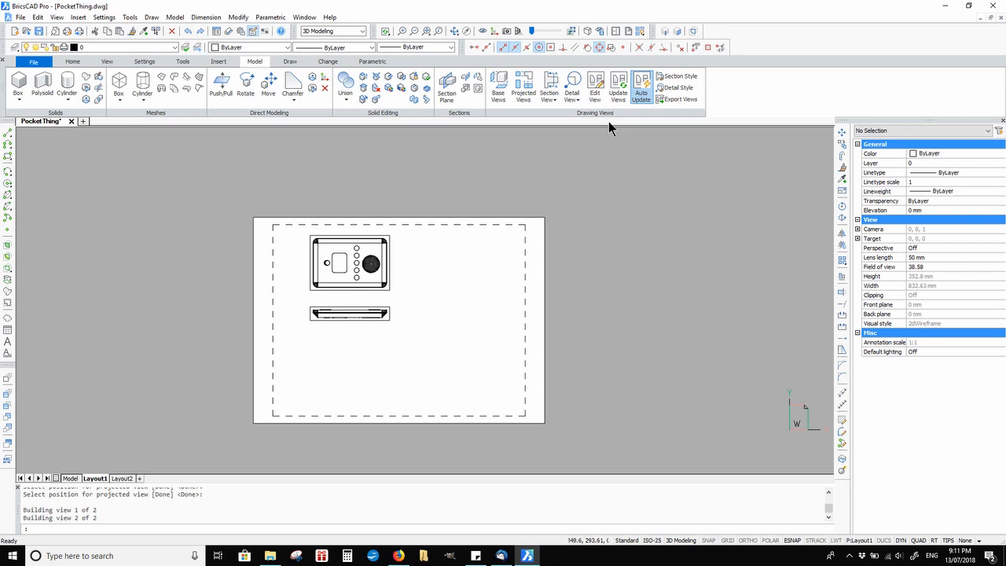
click(525, 85)
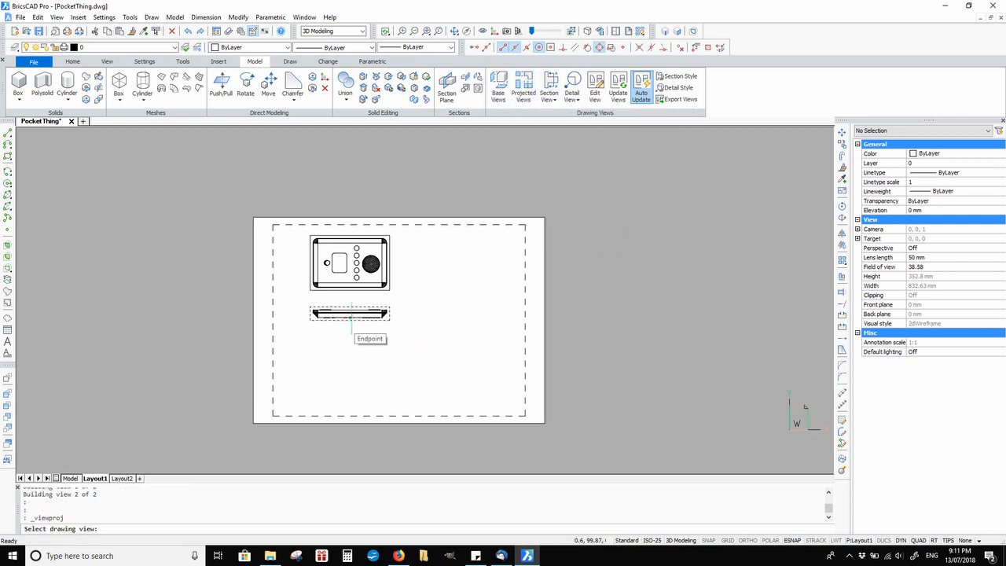
click(351, 315)
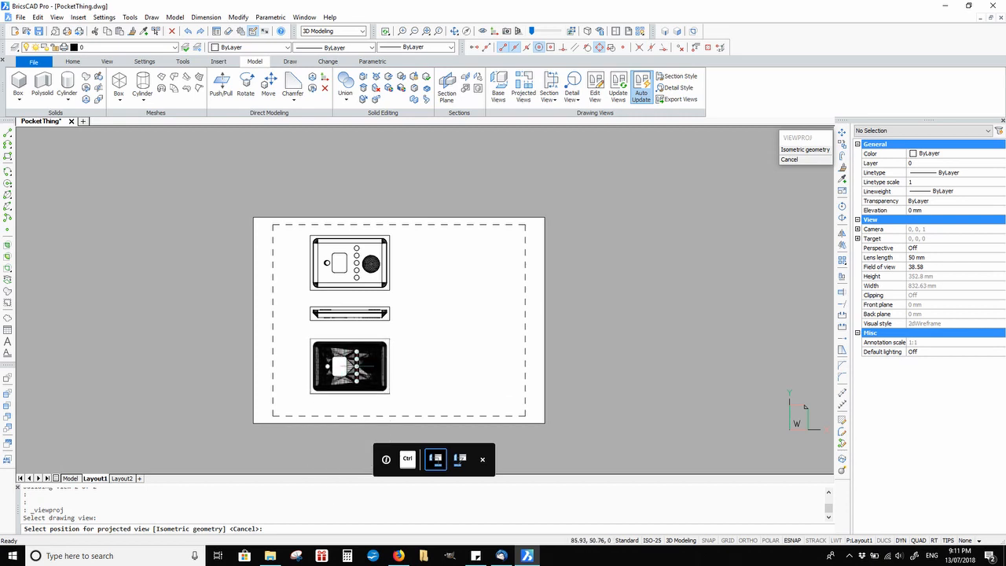
click(356, 366)
key(Return)
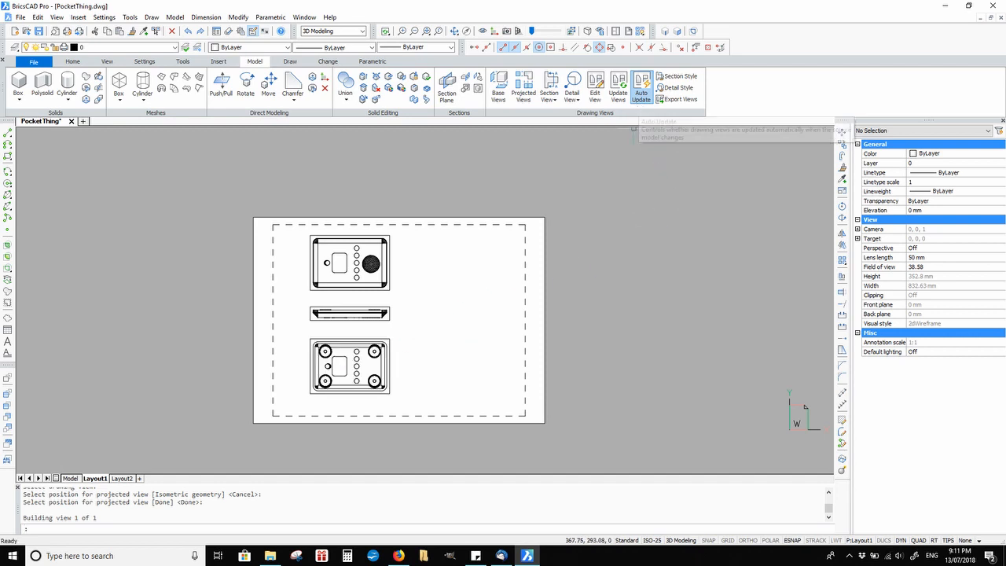
Step: Export all drawing views to model space, keep the originals on the layout, and place the exported views beside the 3D part
click(673, 100)
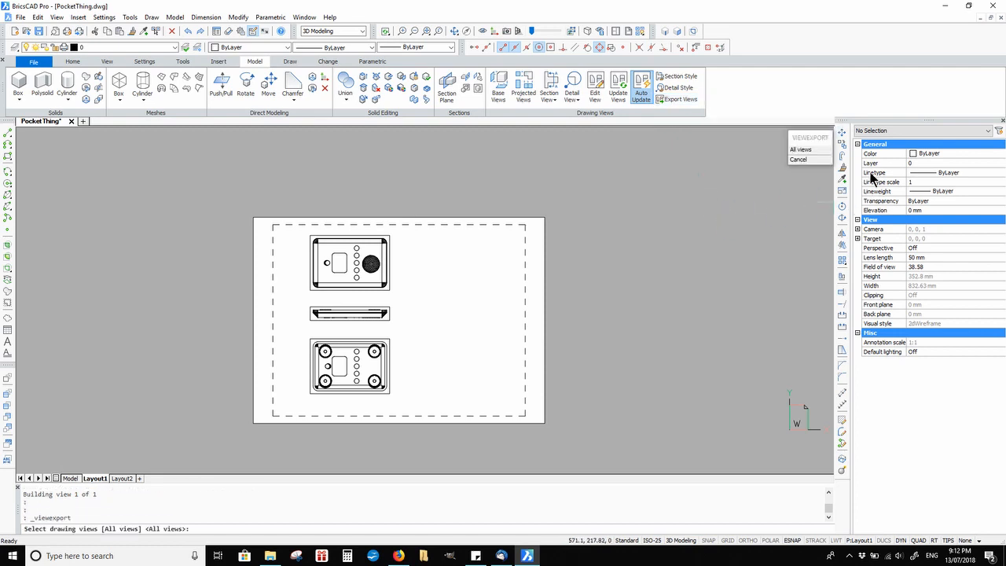
click(803, 150)
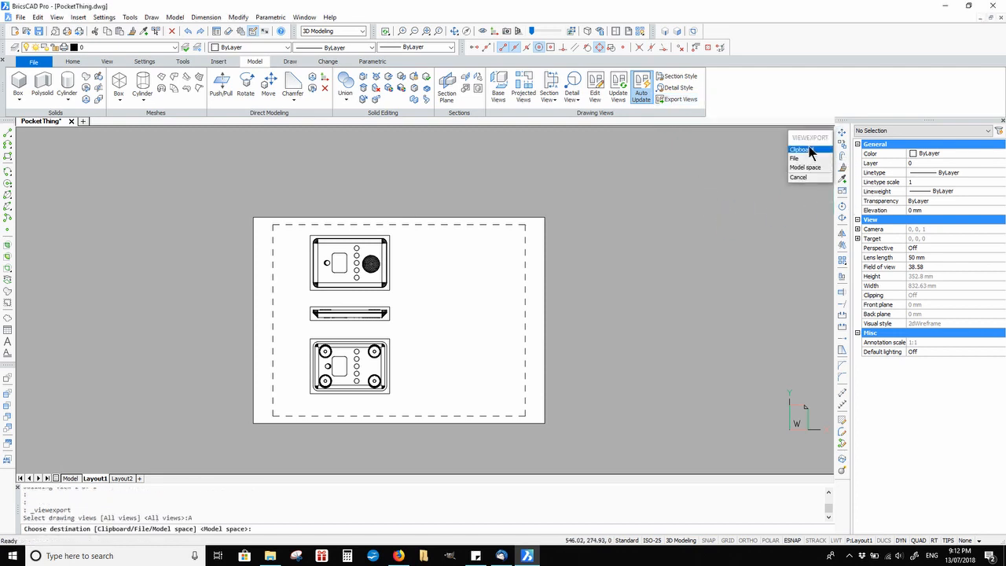
click(808, 167)
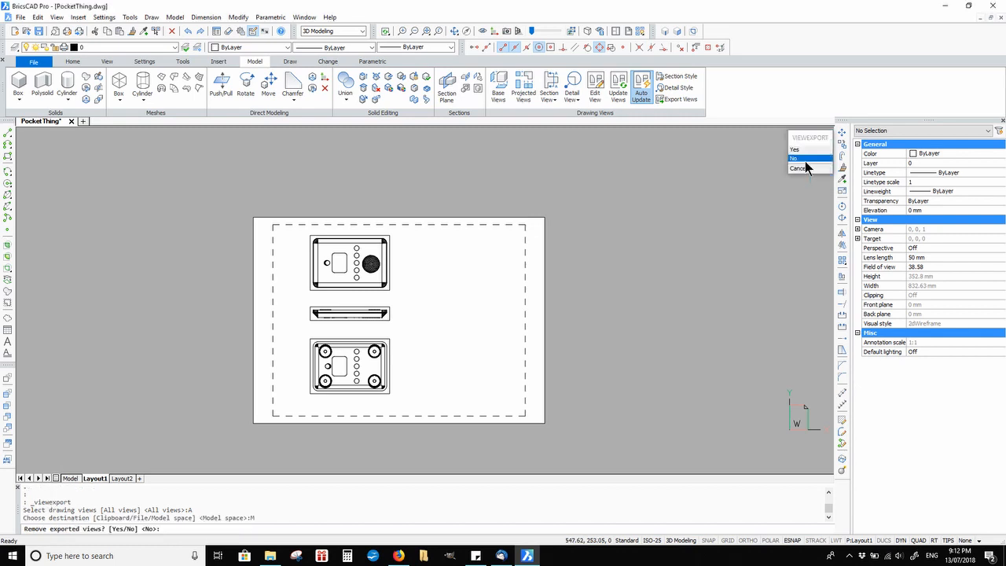
click(812, 160)
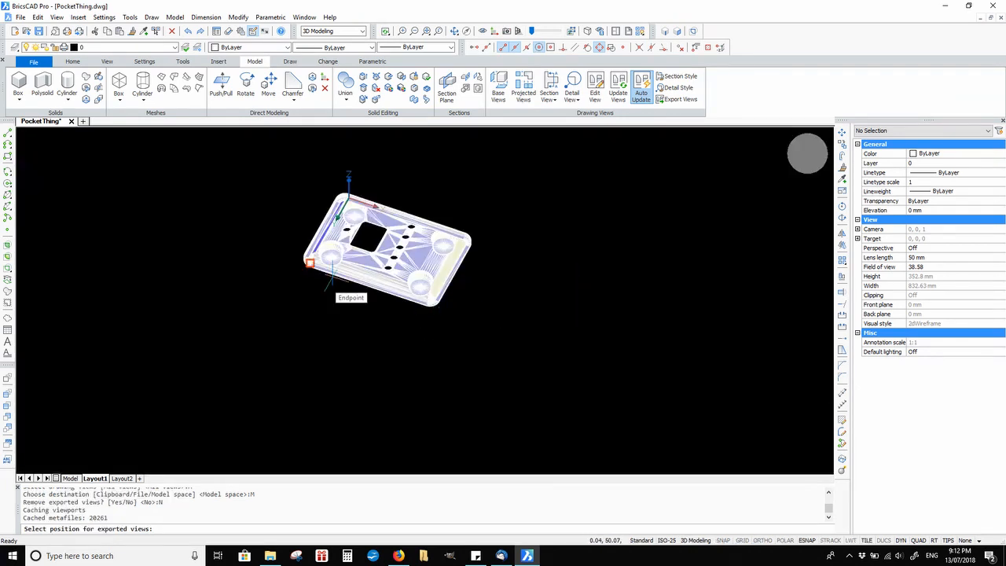
scroll(335, 279, down, 2)
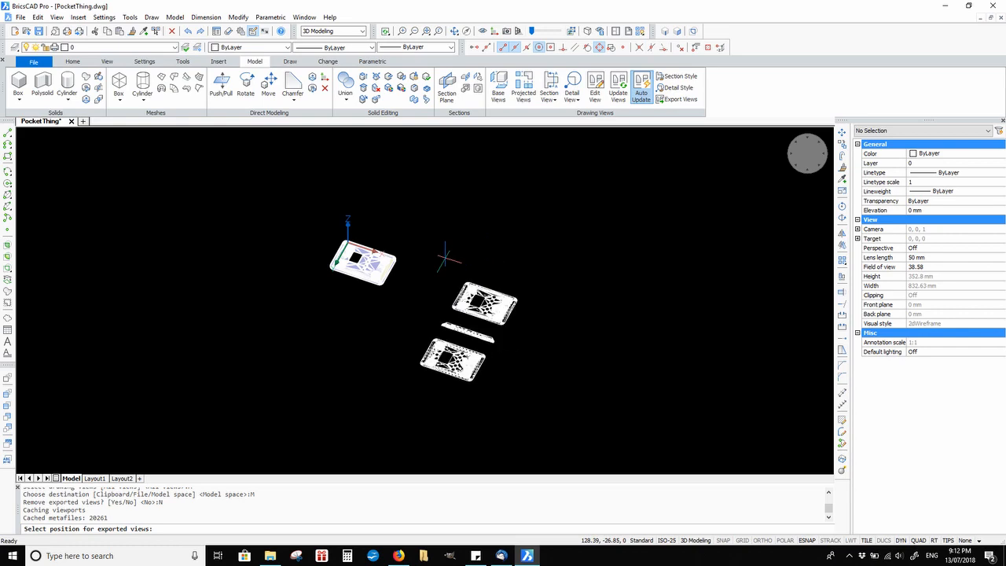
click(447, 258)
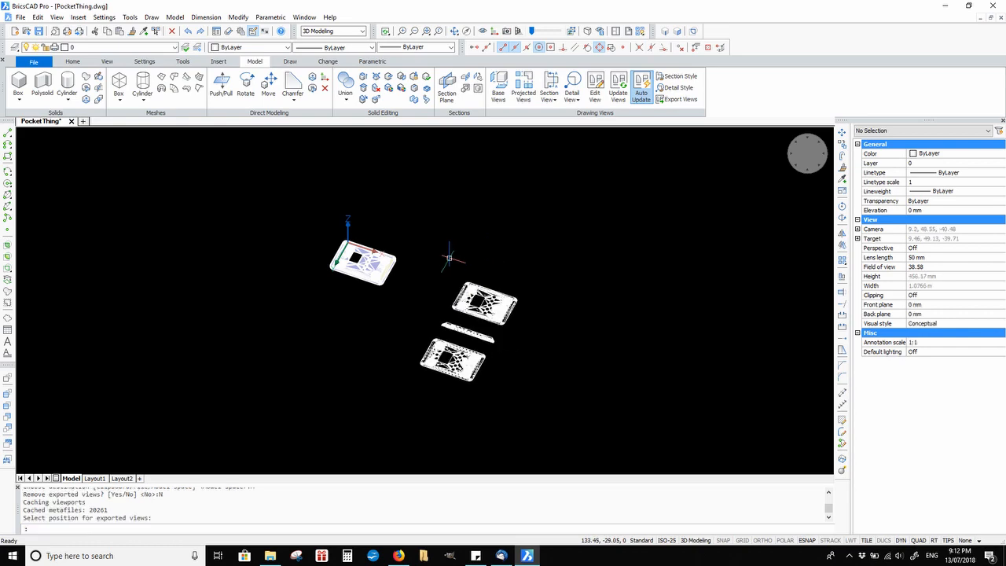
Step: View the model from the top and freeze the layers BM_Tangent_Hidden, BM_Tangent_Visible and BM_Hidden
click(806, 154)
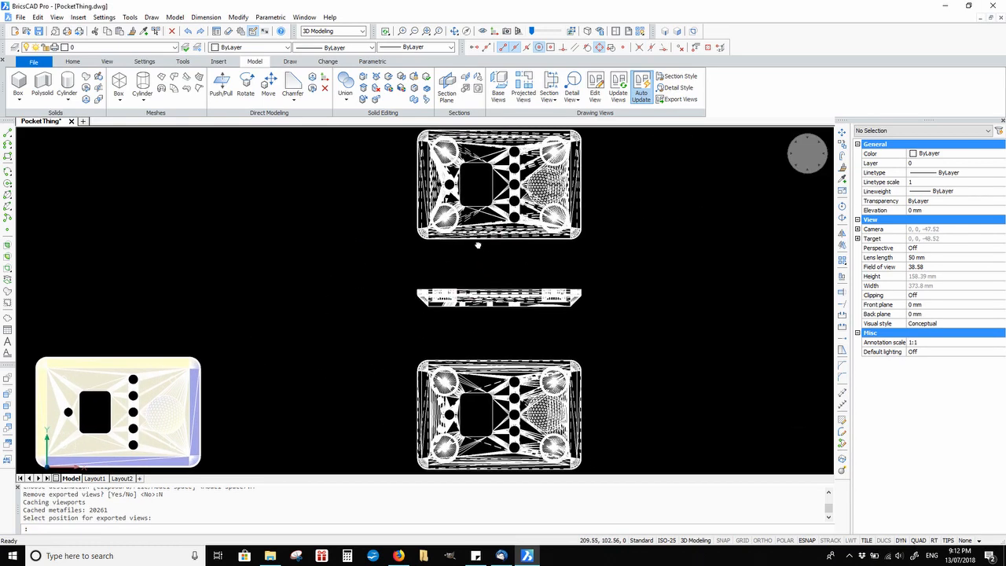
click(175, 48)
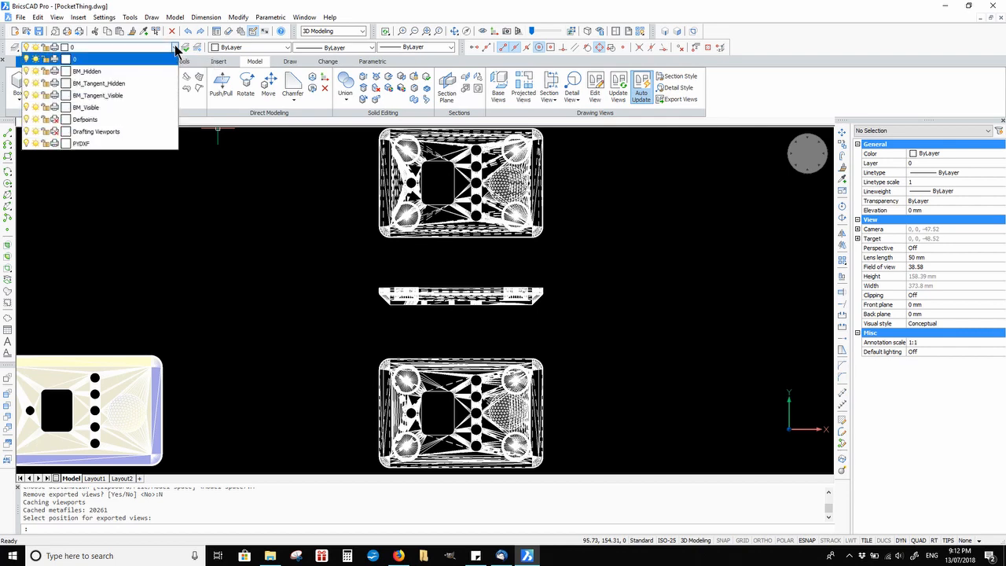
click(258, 250)
click(17, 45)
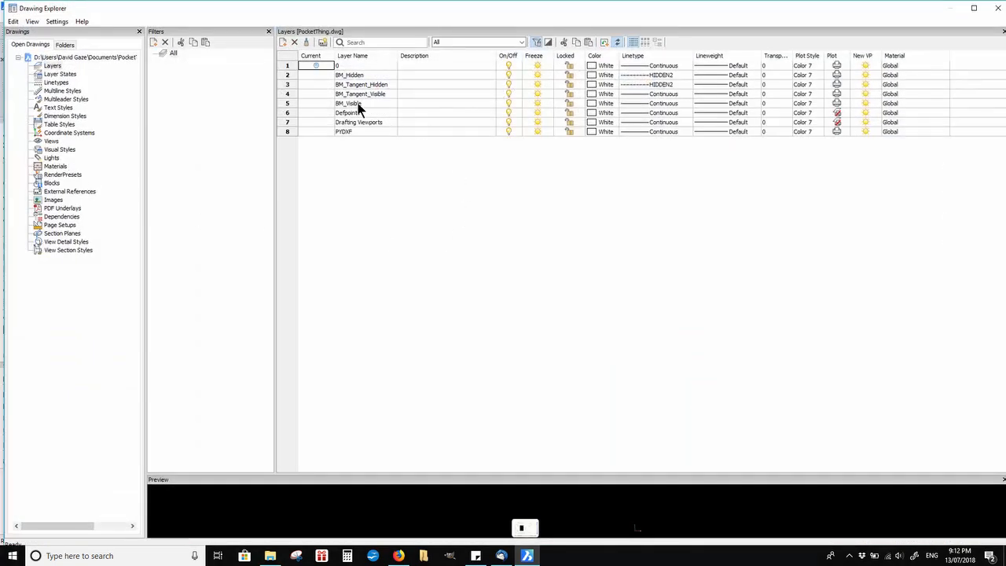
click(313, 85)
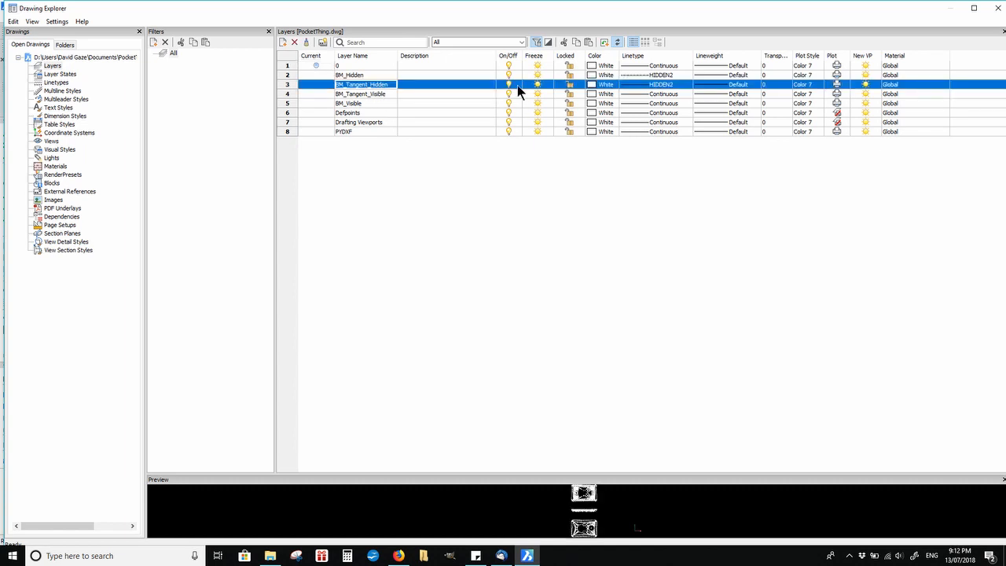
click(538, 84)
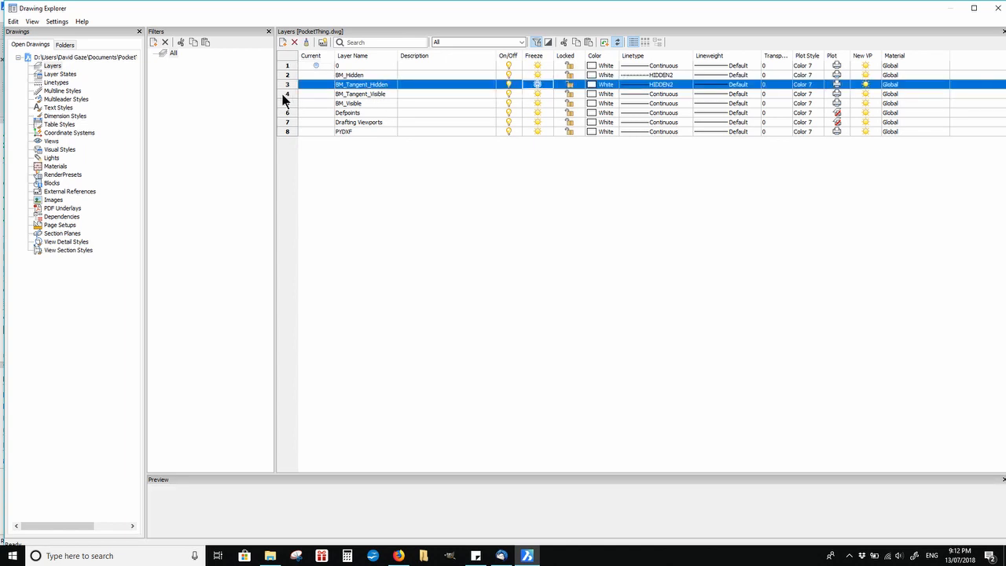
click(285, 94)
click(538, 93)
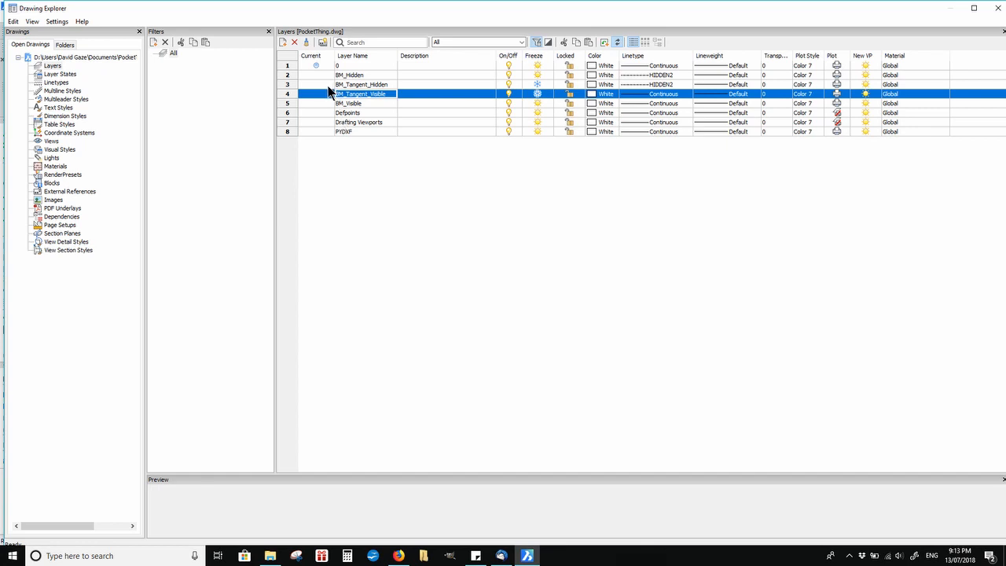
click(290, 75)
click(538, 76)
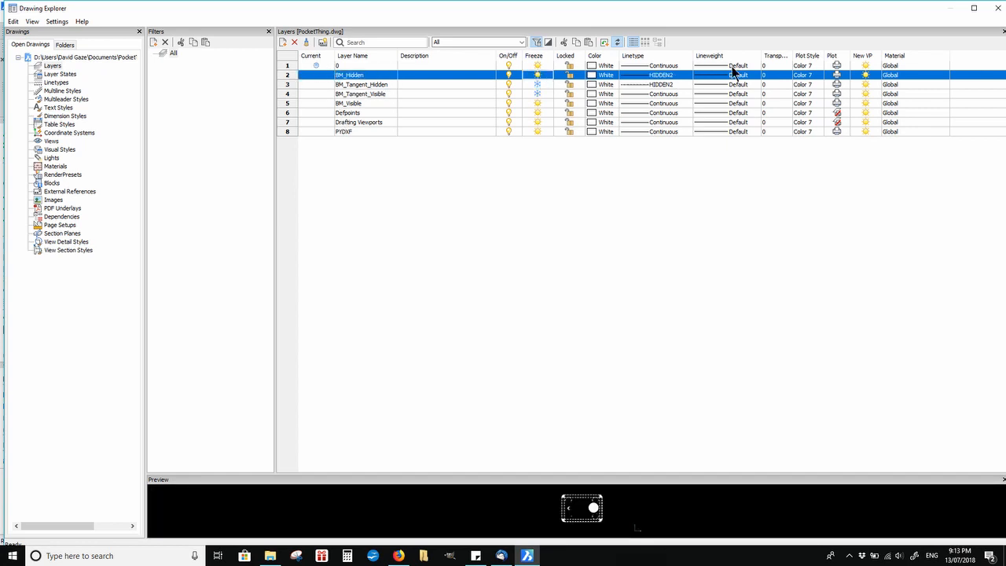
click(995, 8)
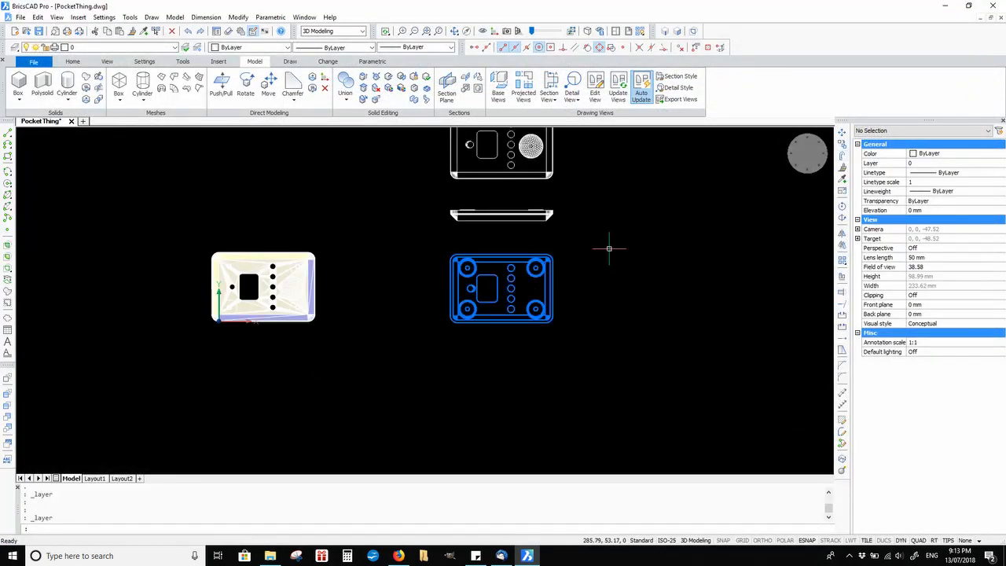
Step: Create a thawed layer named POLYLINE with the colour cyan and make it the current layer
click(19, 48)
click(283, 43)
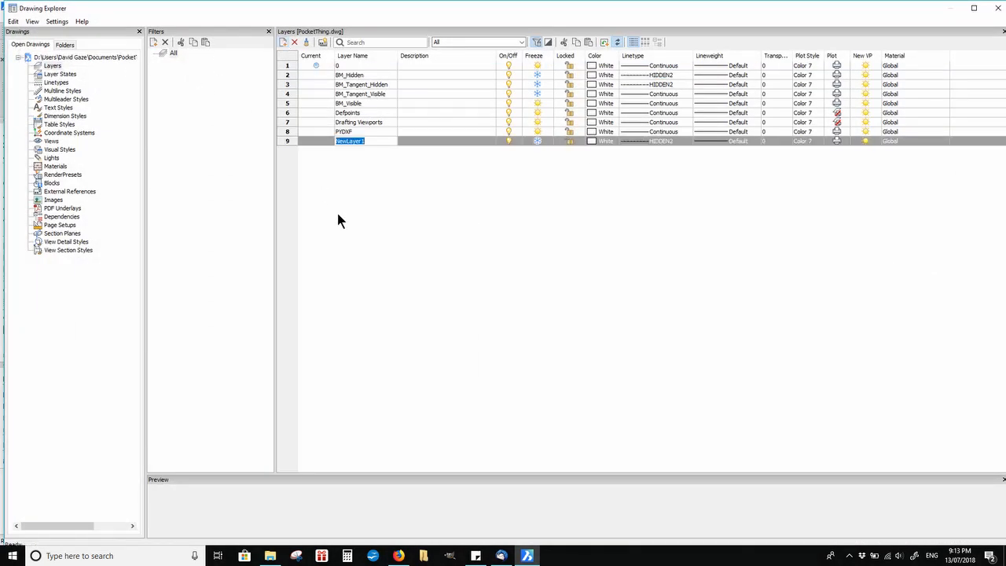
text(POLYLINE)
click(592, 142)
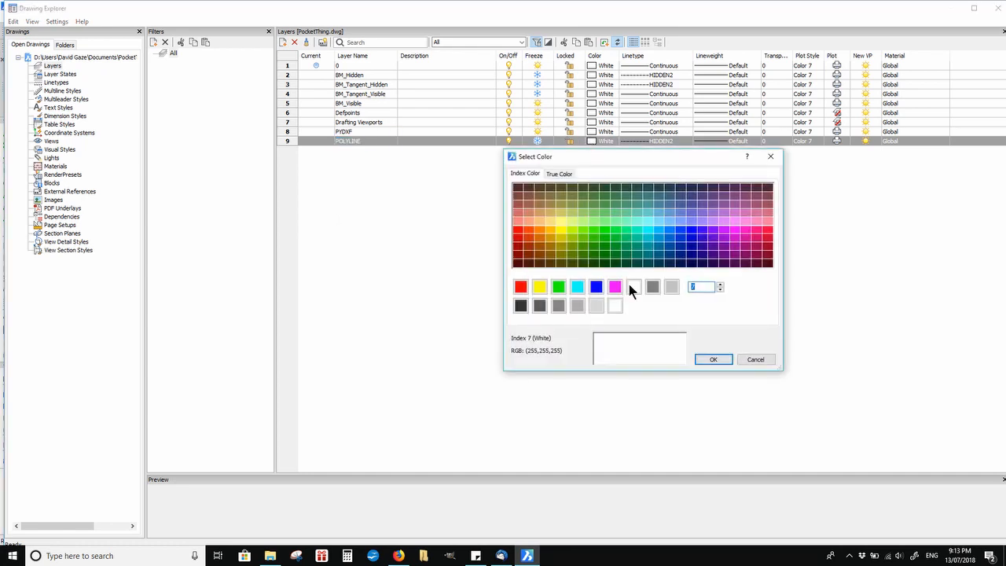
click(577, 286)
click(721, 358)
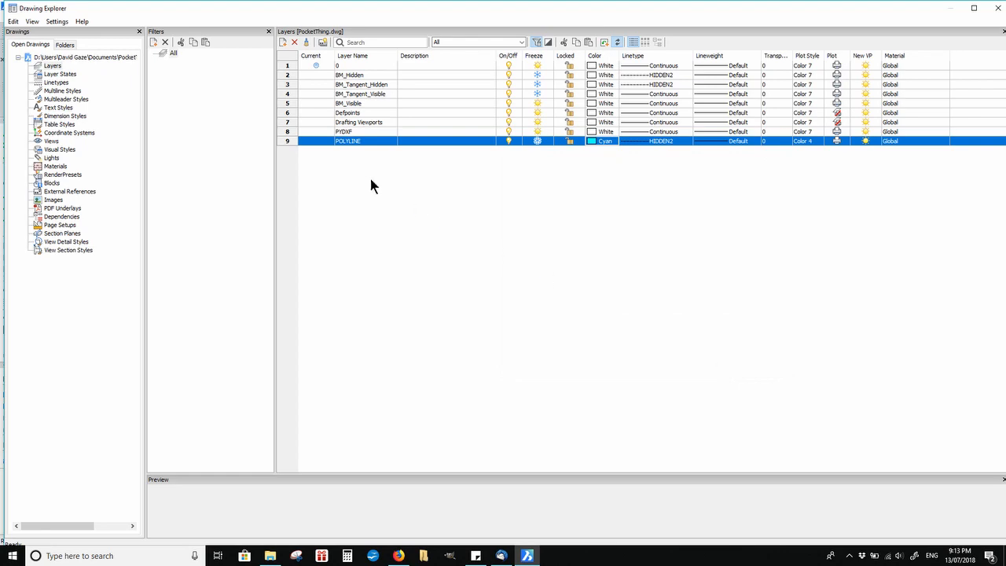
click(540, 142)
click(315, 142)
click(996, 8)
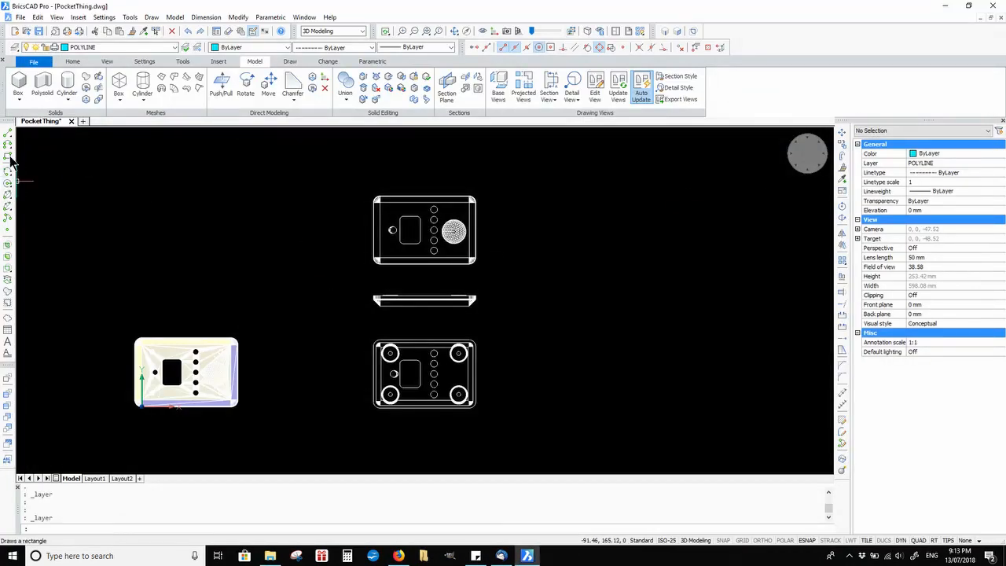
Step: Draw a rectangle around the lowest exported view, leaving a margin on all sides of the part outline
click(7, 155)
scroll(491, 388, up, 4)
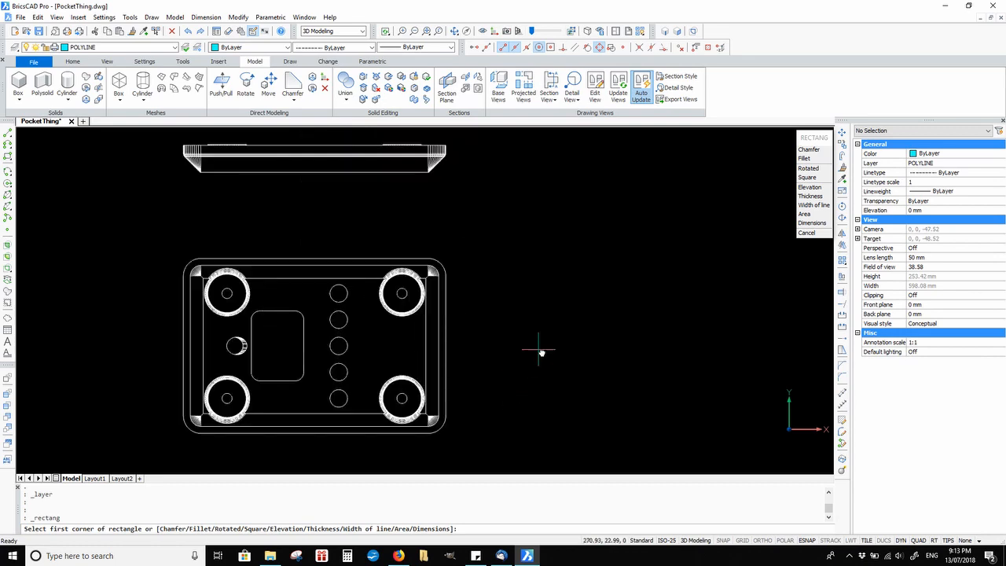
click(236, 183)
click(570, 407)
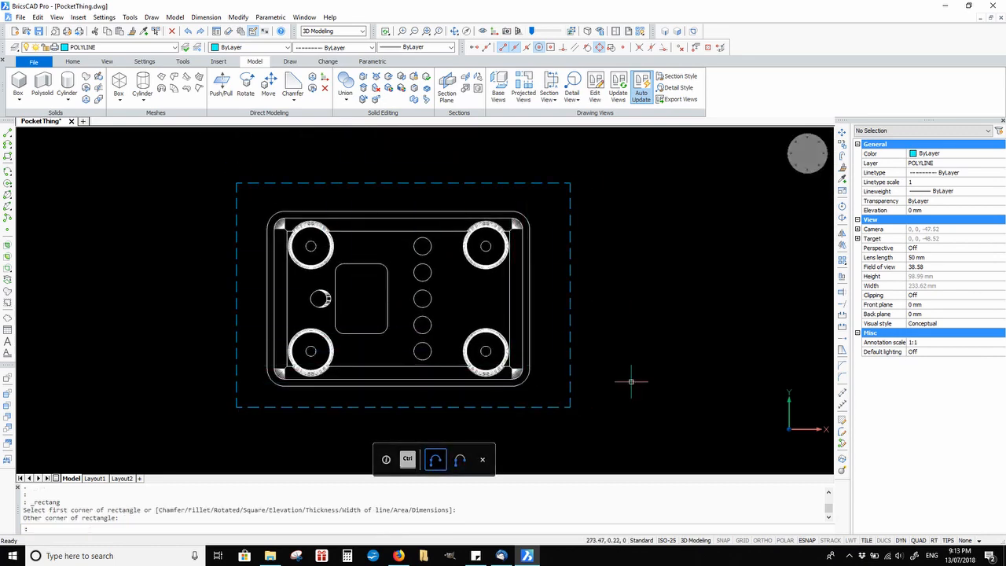
Step: Set the linetype of the POLYLINE layer to Continuous
click(16, 47)
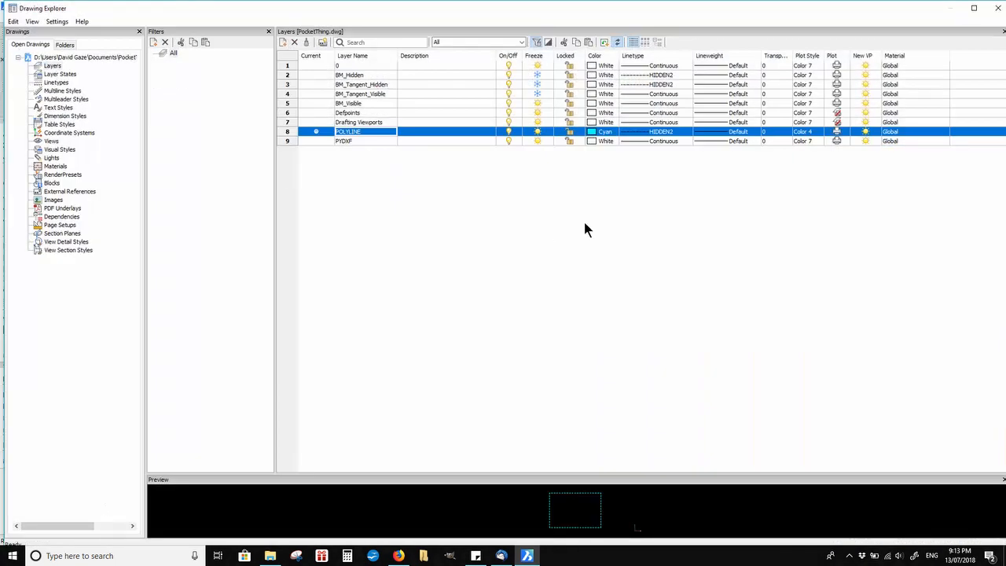
click(667, 134)
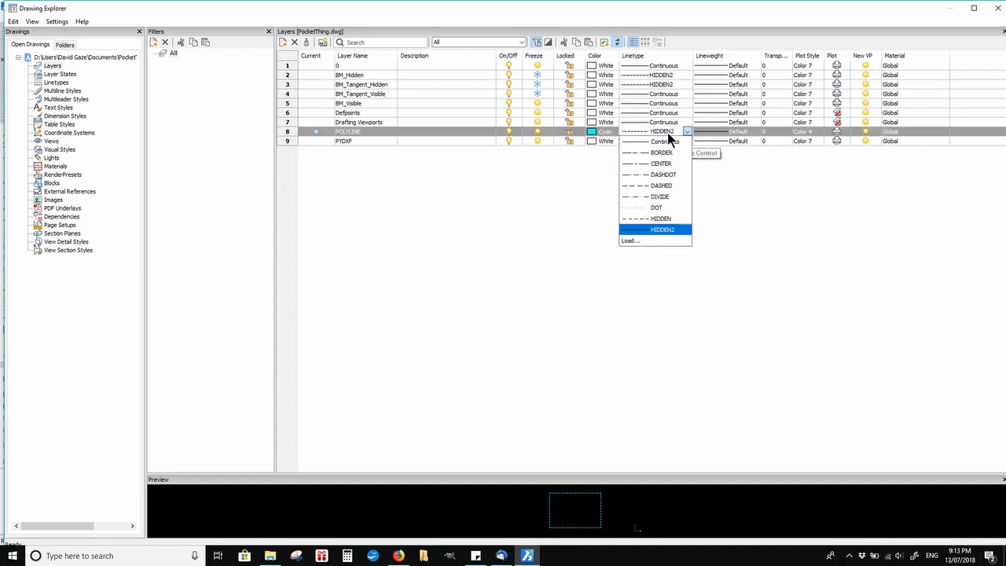
click(653, 142)
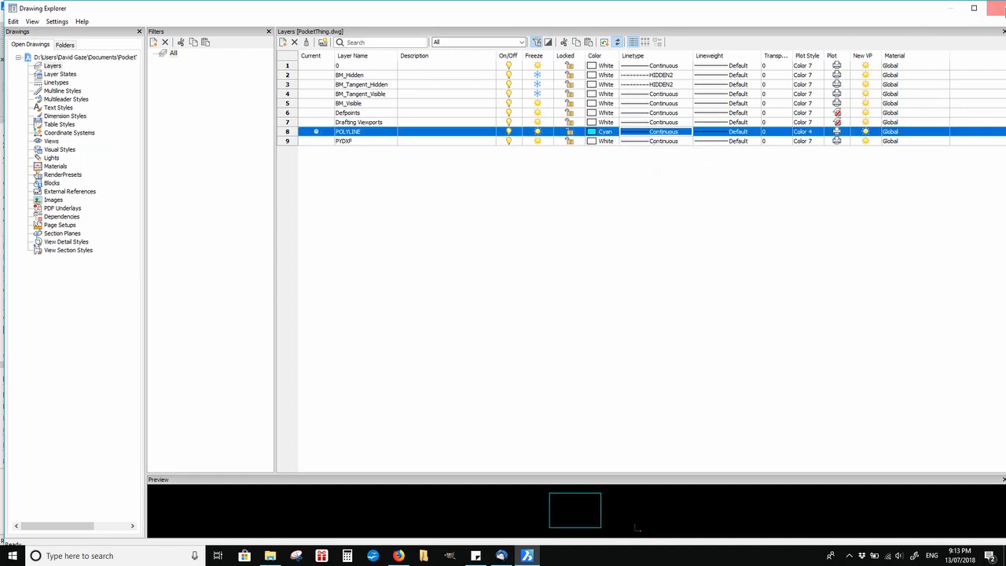
click(998, 11)
Step: Run BOUNDARY on the area between the cyan rectangle and the part's outer outline, using selected entities as the boundary set
text(B)
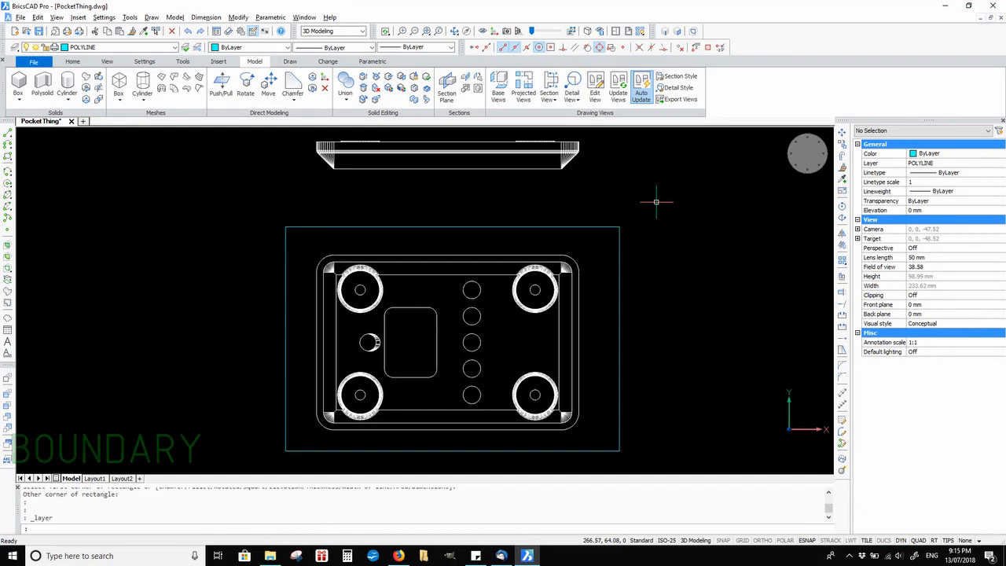
text(OUNDARY)
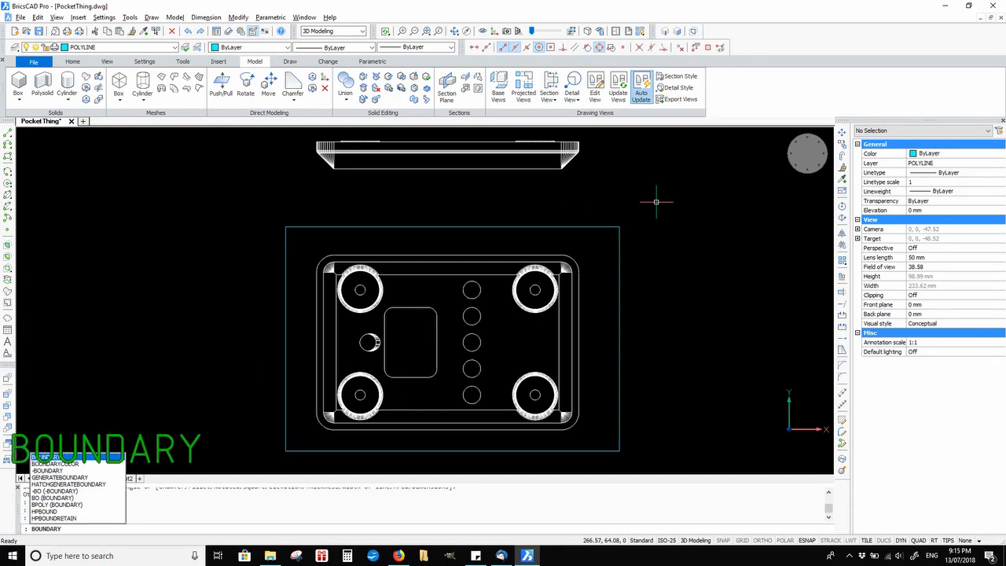
key(Return)
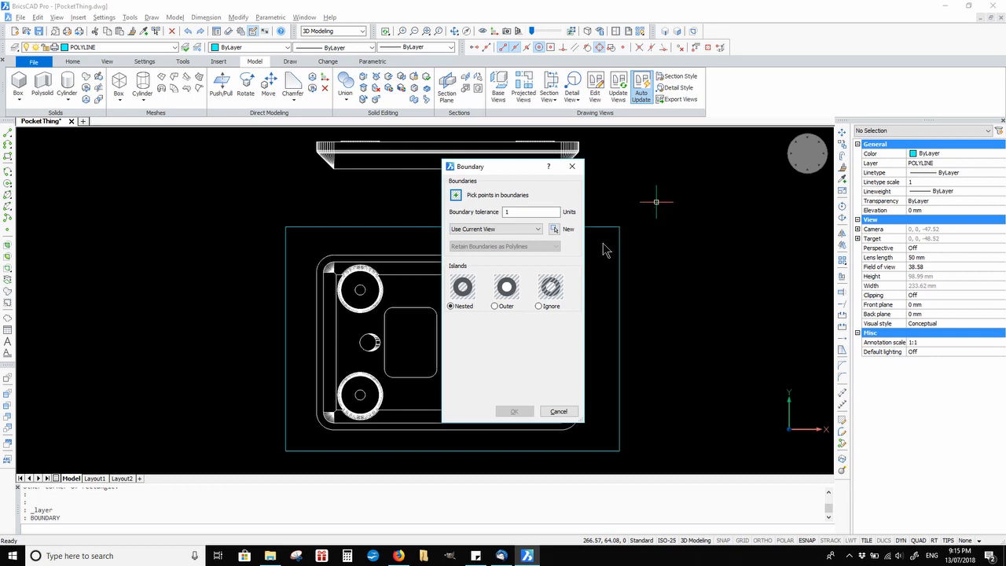
click(456, 195)
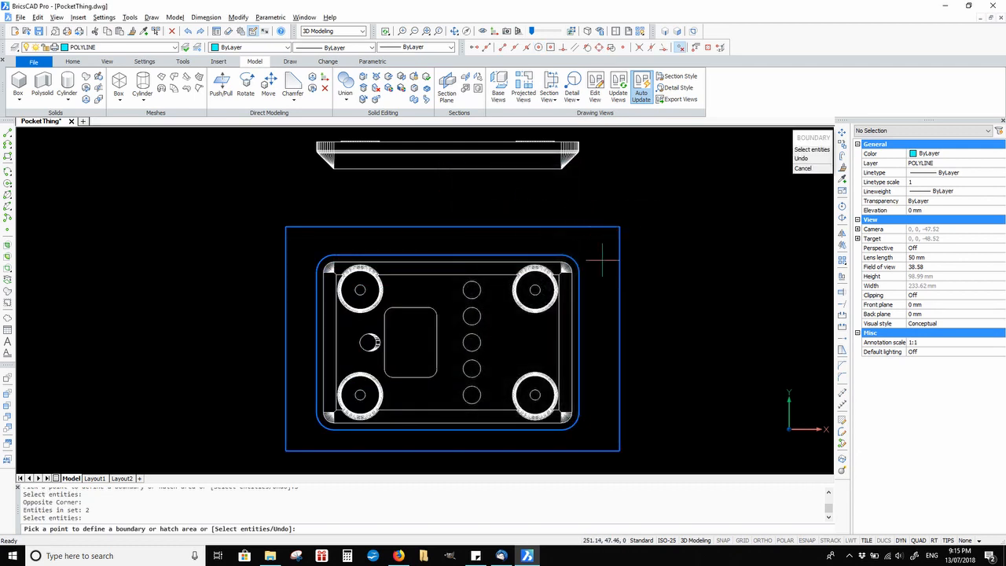
click(809, 149)
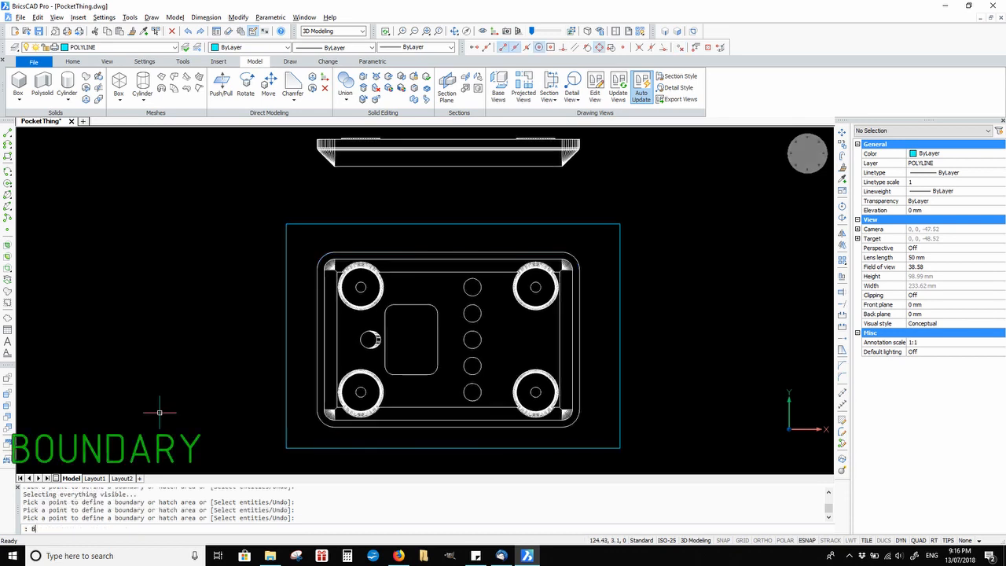
Step: Run BOUNDARY on the open floor area of the part, between its inner rectangle, the rounded cutout and the round holes
text(OUNDARY)
key(Return)
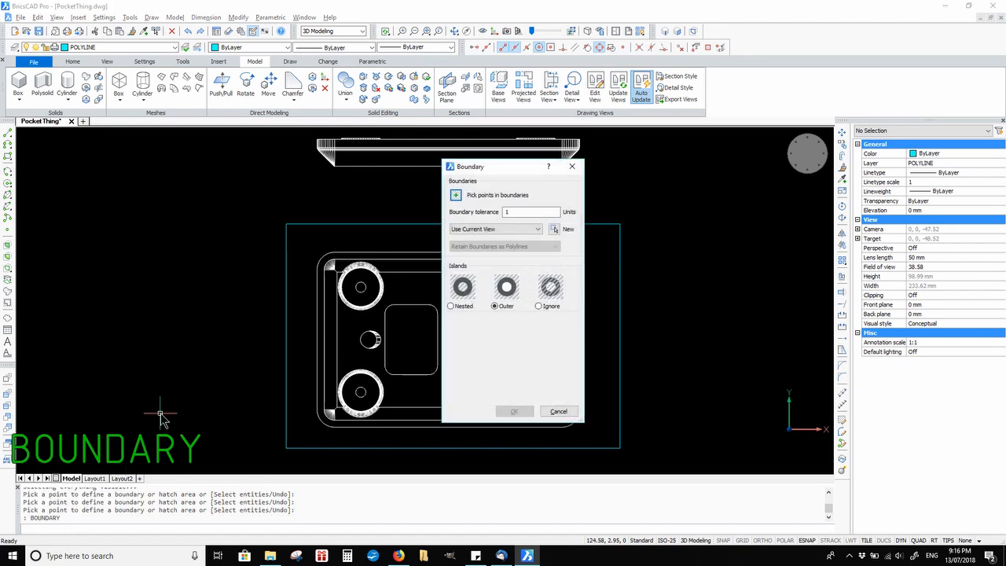
click(456, 196)
click(511, 322)
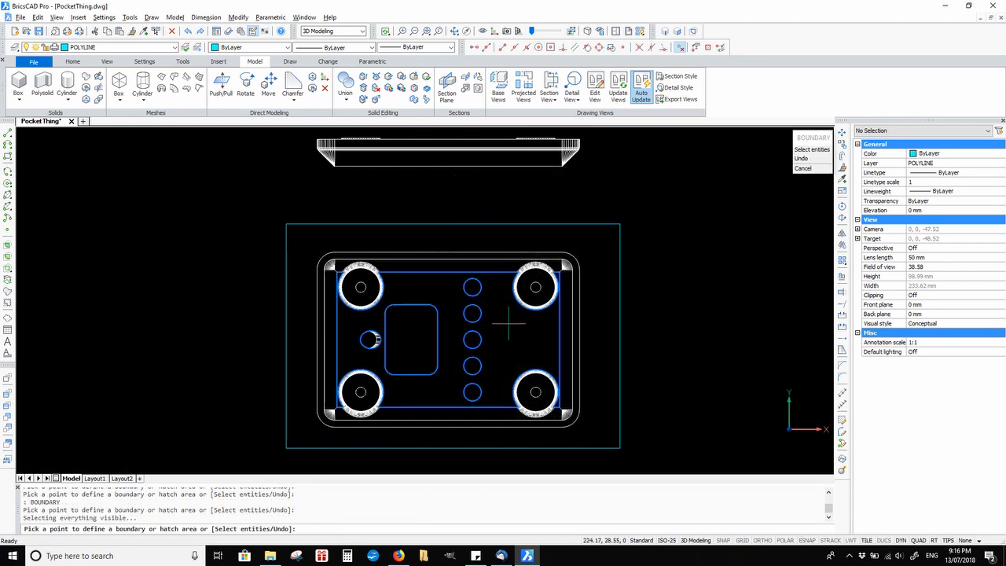
key(Return)
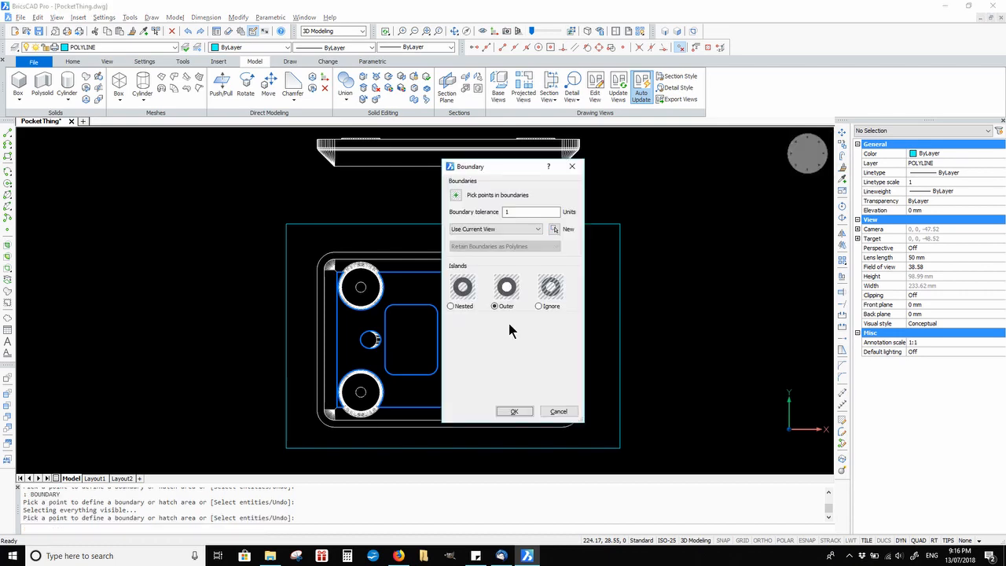
click(511, 410)
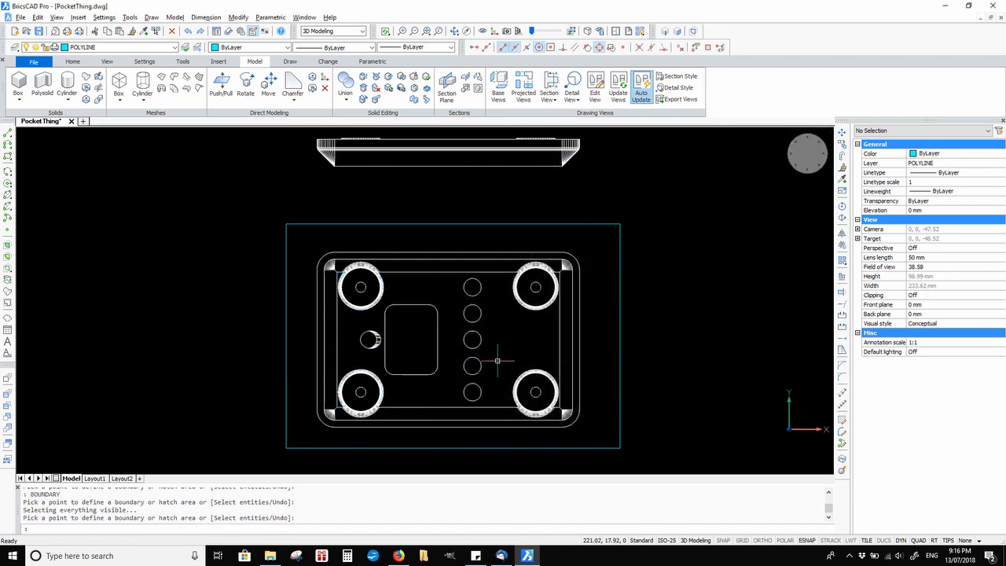
Step: Run BOUNDARY inside all four corner bosses, covering the area between each small centre hole and the surrounding ring
scroll(372, 213, up, 2)
scroll(445, 251, down, 2)
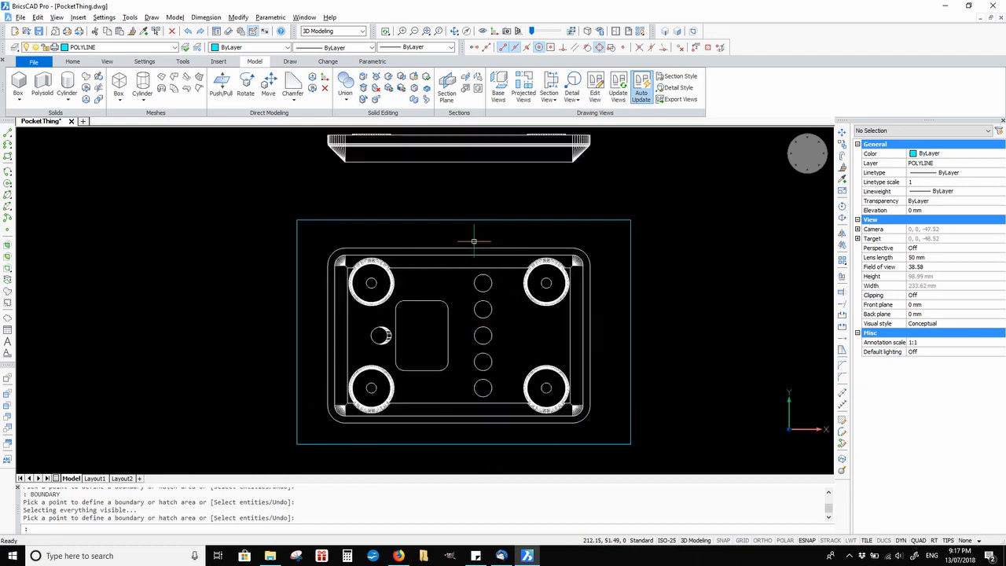
key(Return)
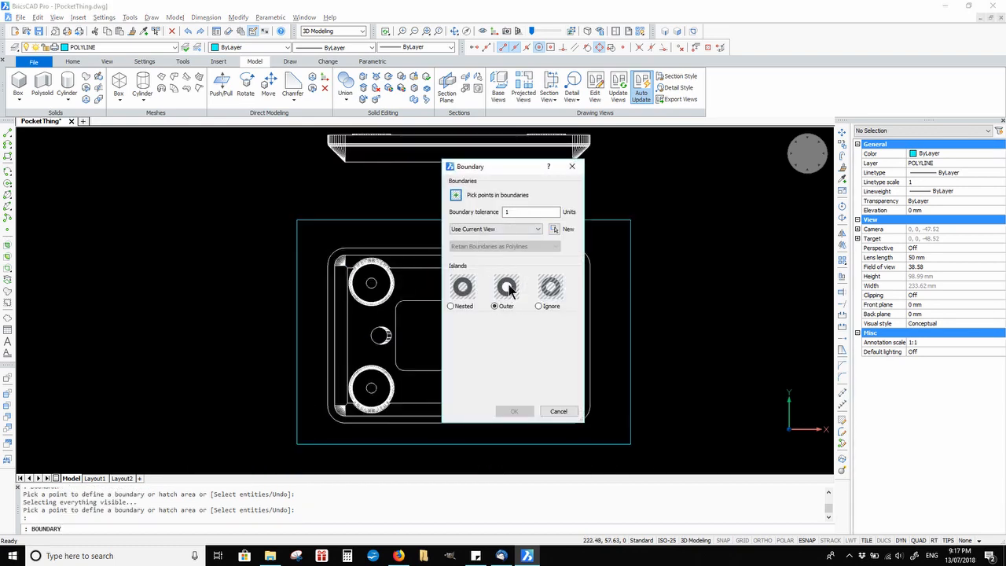
click(456, 195)
click(371, 283)
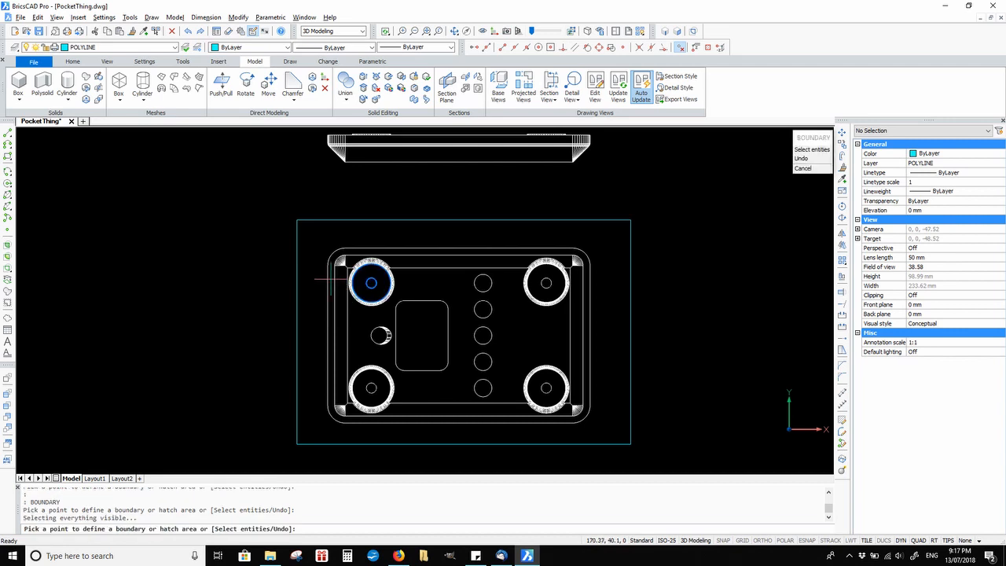
click(546, 283)
click(547, 388)
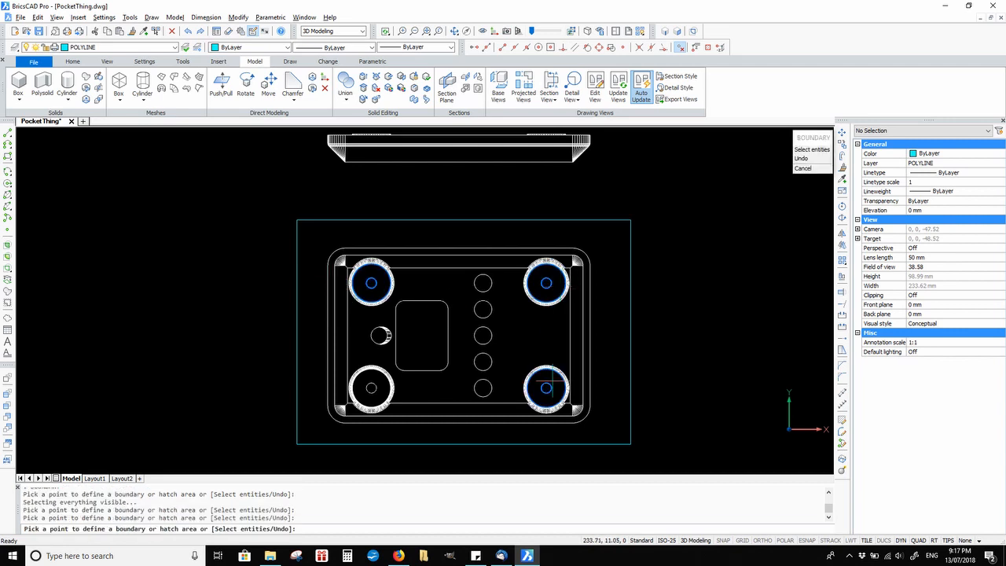
click(371, 388)
key(Return)
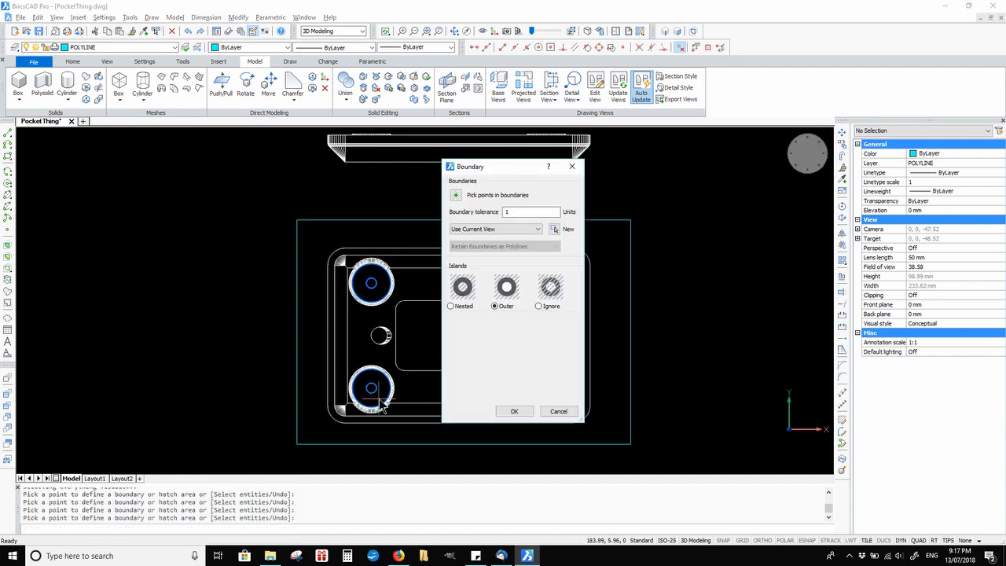
click(514, 411)
Step: Show the Layers toolbar and dock it in the same row as the Entity Snaps toolbar
scroll(484, 309, up, 2)
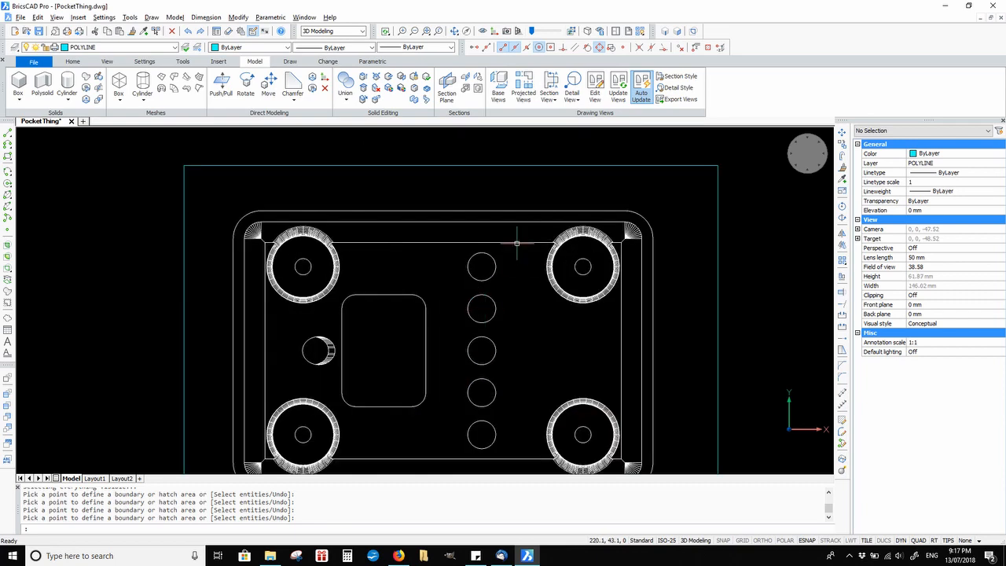
scroll(517, 249, down, 3)
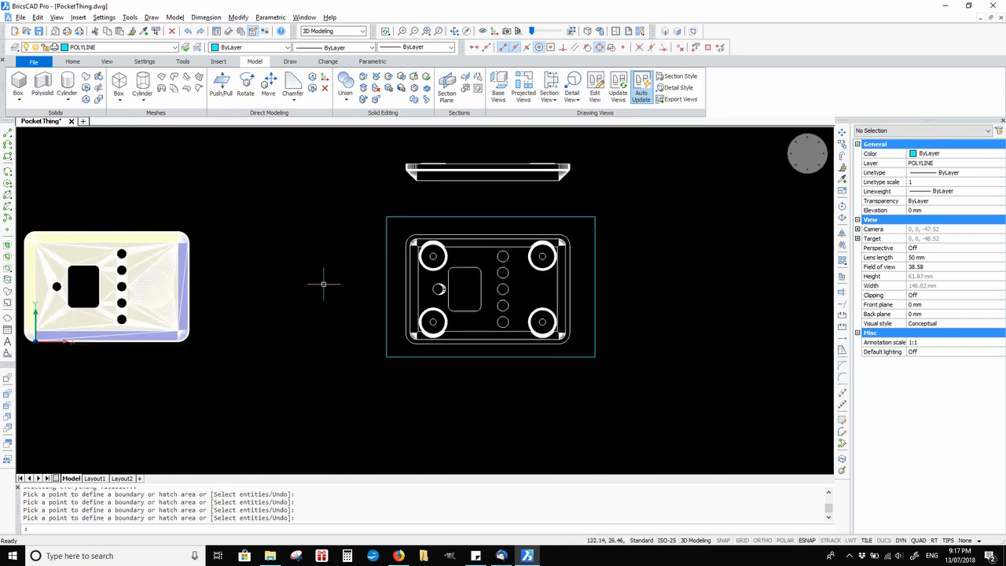
right_click(757, 52)
mouse_move(790, 53)
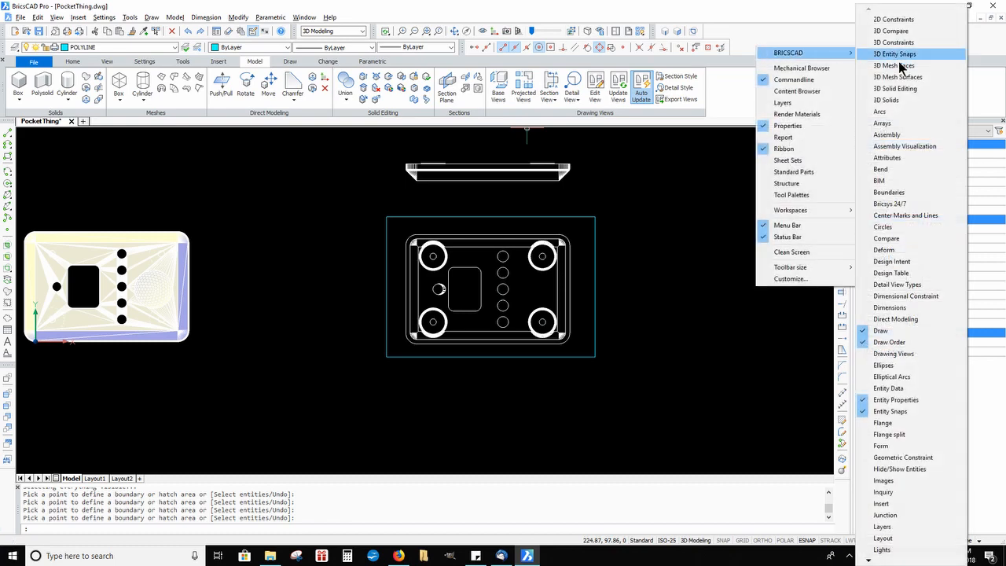
click(889, 529)
drag(128, 32, 817, 42)
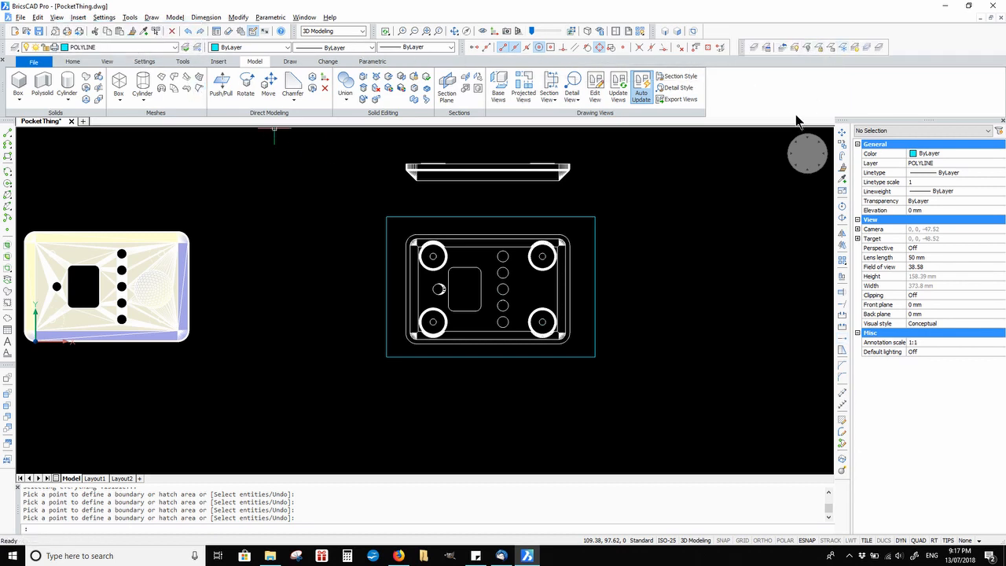
Step: Turn off and freeze layer 0 by picking an edge of the side view, and check the traced polylines for missing outlines
click(807, 46)
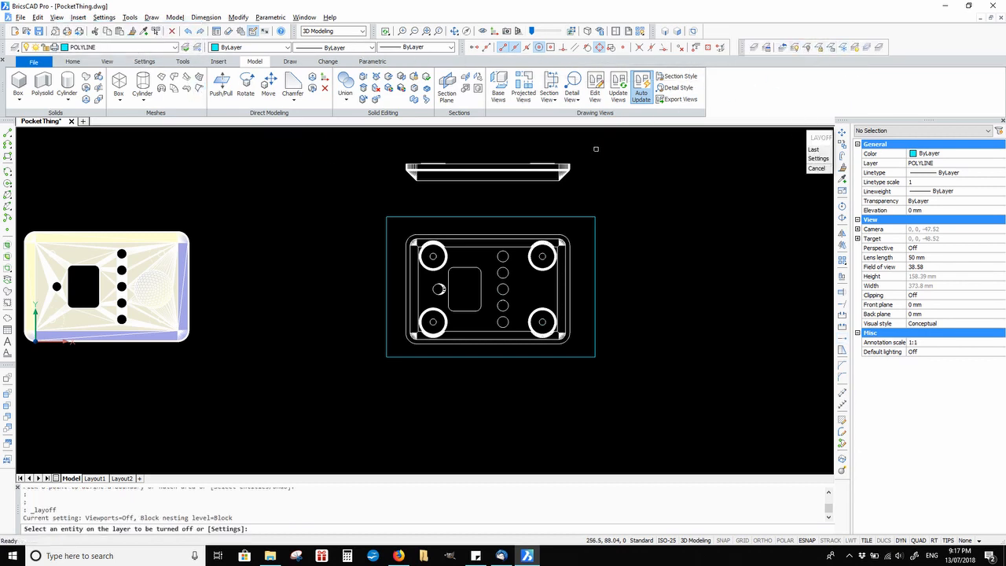
click(561, 170)
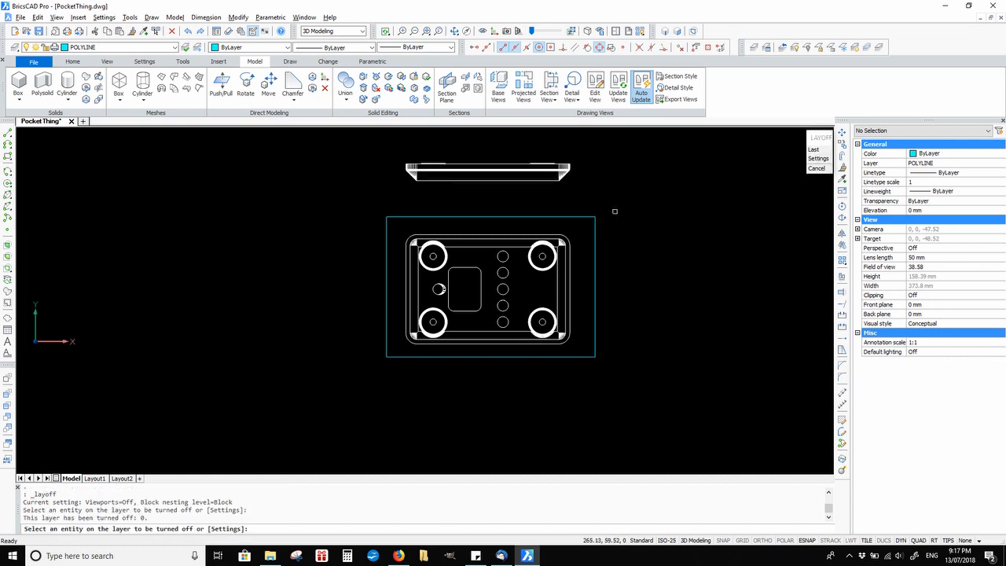
click(844, 51)
click(561, 167)
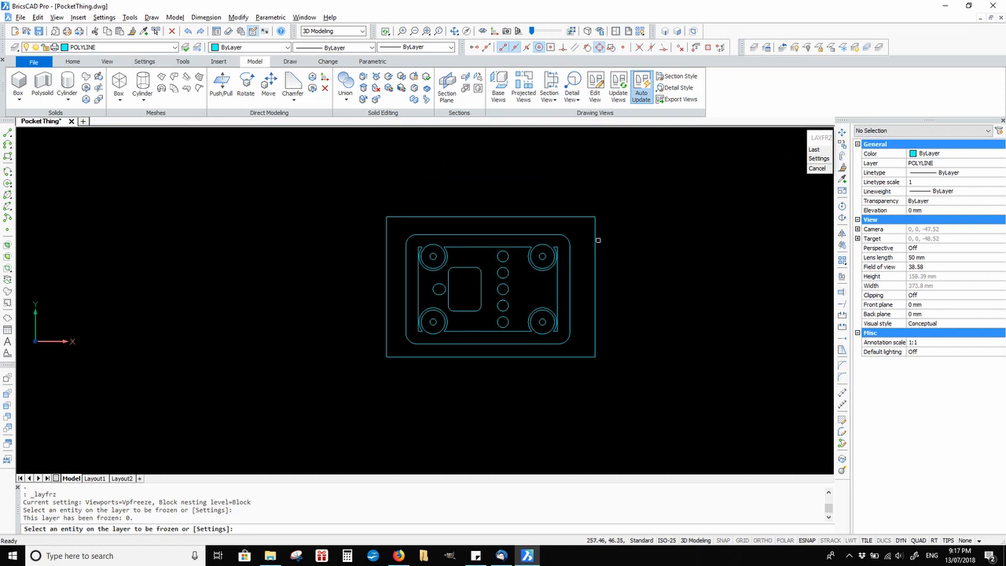
key(Escape)
scroll(542, 256, up, 4)
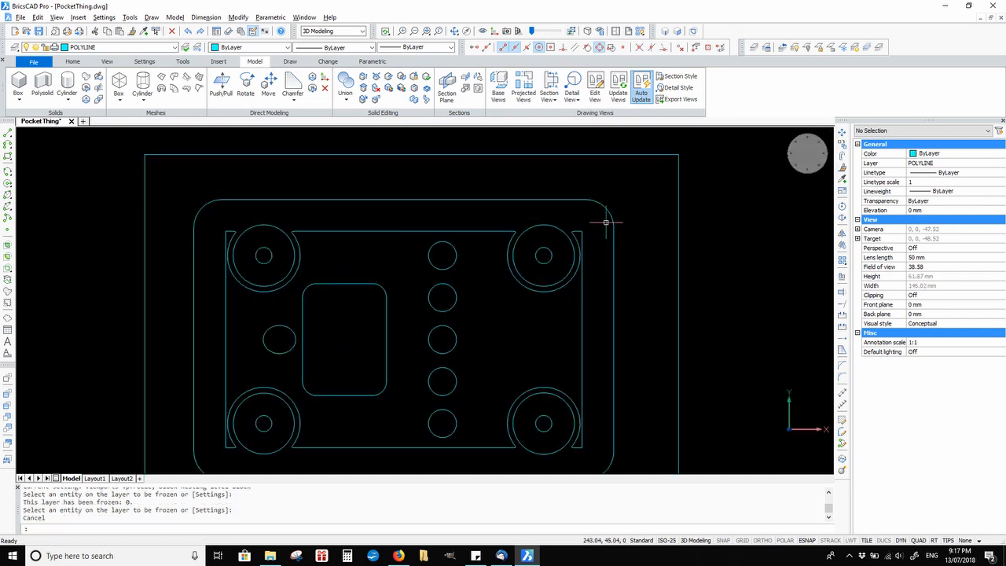
scroll(606, 222, down, 2)
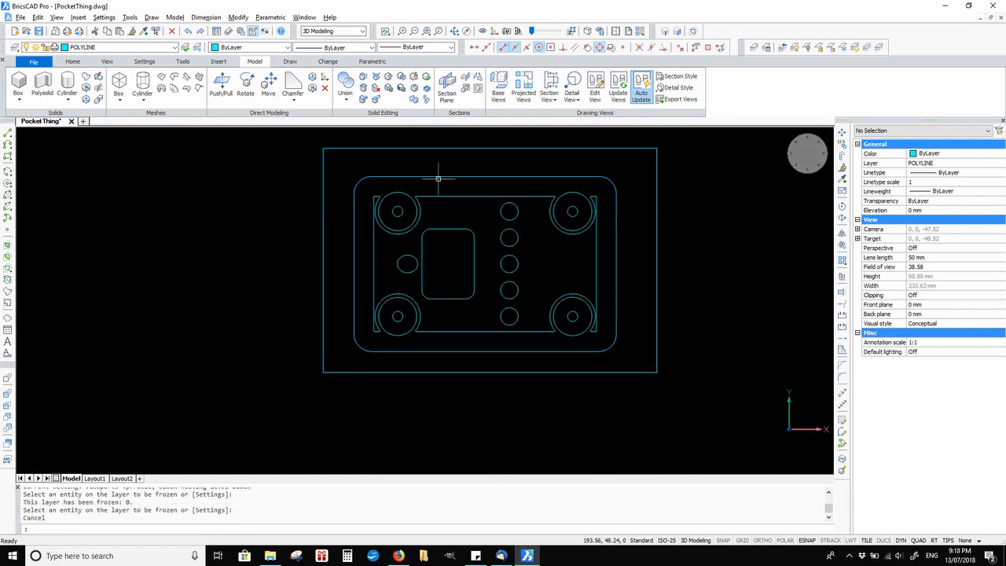
middle_drag(540, 202, 536, 219)
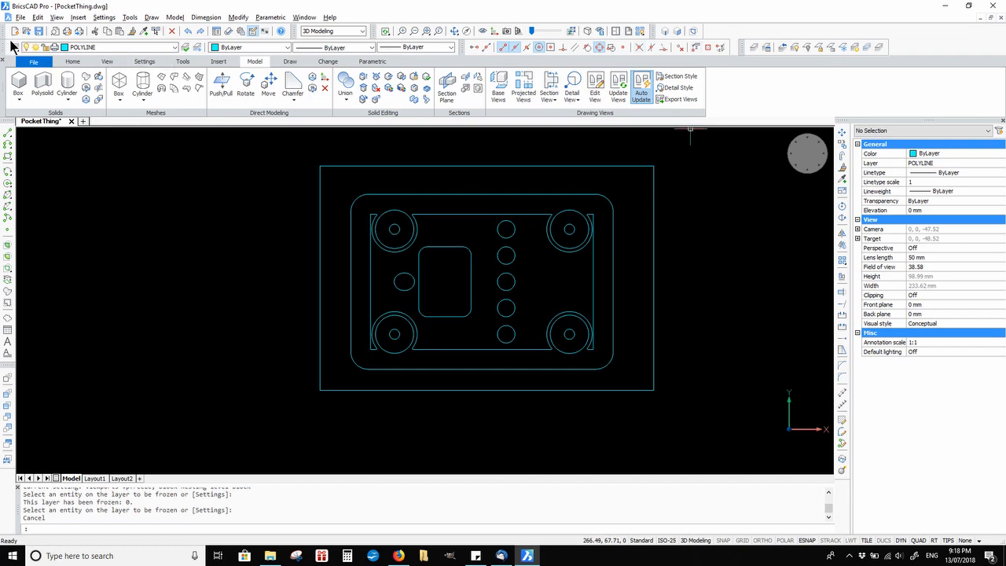
Step: Turn on and thaw layer 0 in the layer settings
click(15, 46)
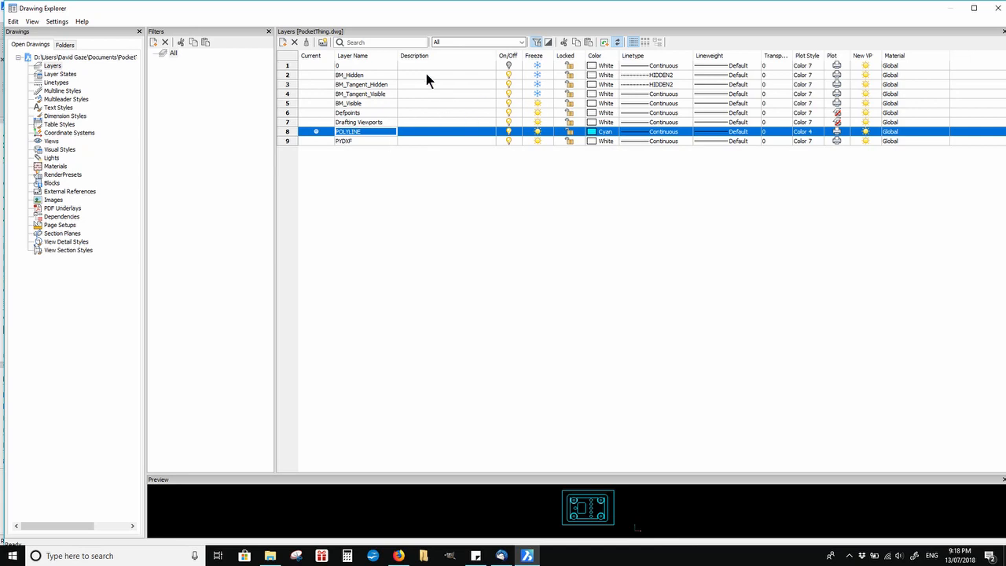
click(510, 66)
click(538, 65)
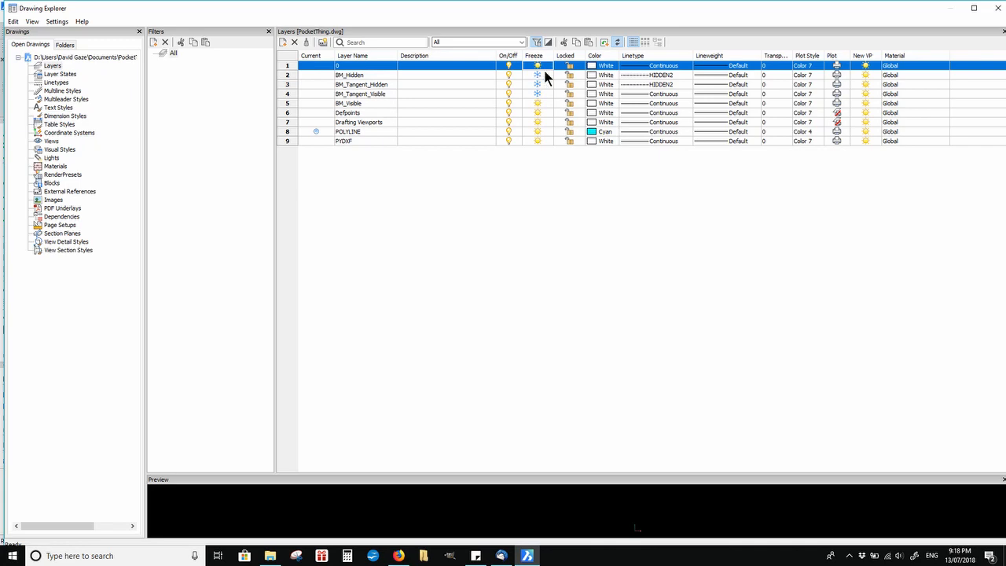
click(998, 9)
Step: Run BOUNDARY on the four sloped side strips between the part's inner floor rectangle and the surrounding rim outline
scroll(705, 209, up, 5)
middle_drag(641, 189, 748, 167)
text(BOUNDARY)
key(Return)
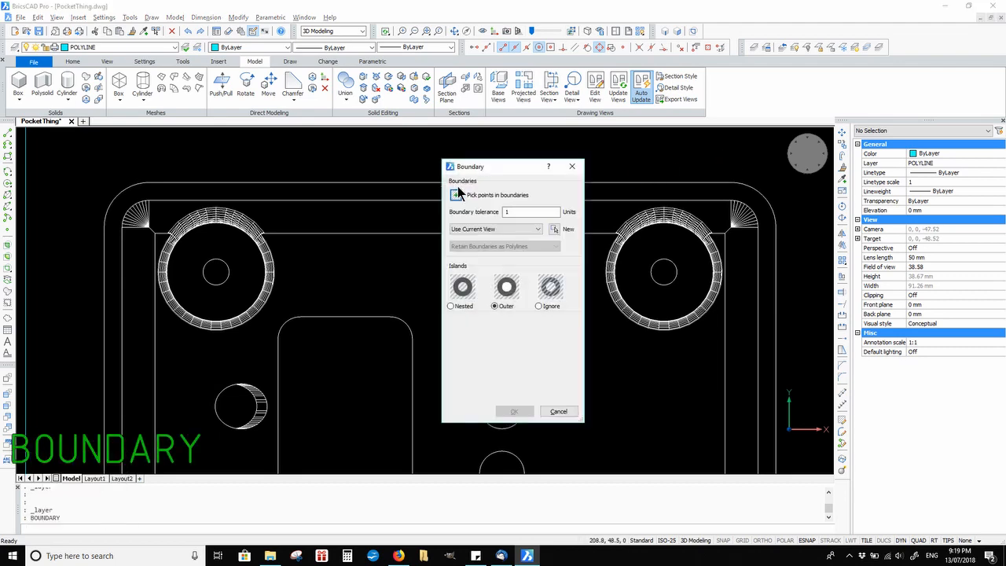
click(455, 195)
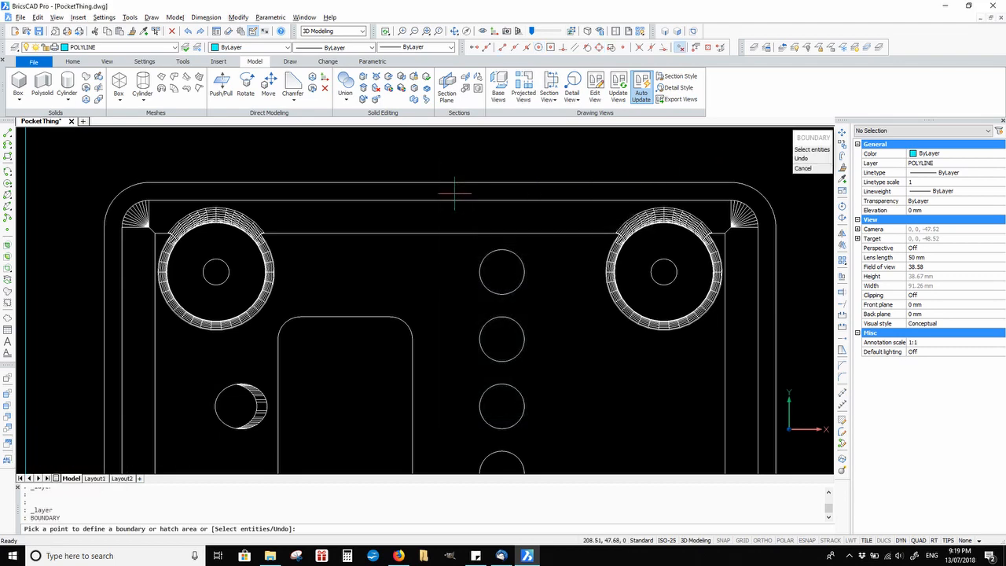
click(454, 213)
scroll(454, 213, down, 3)
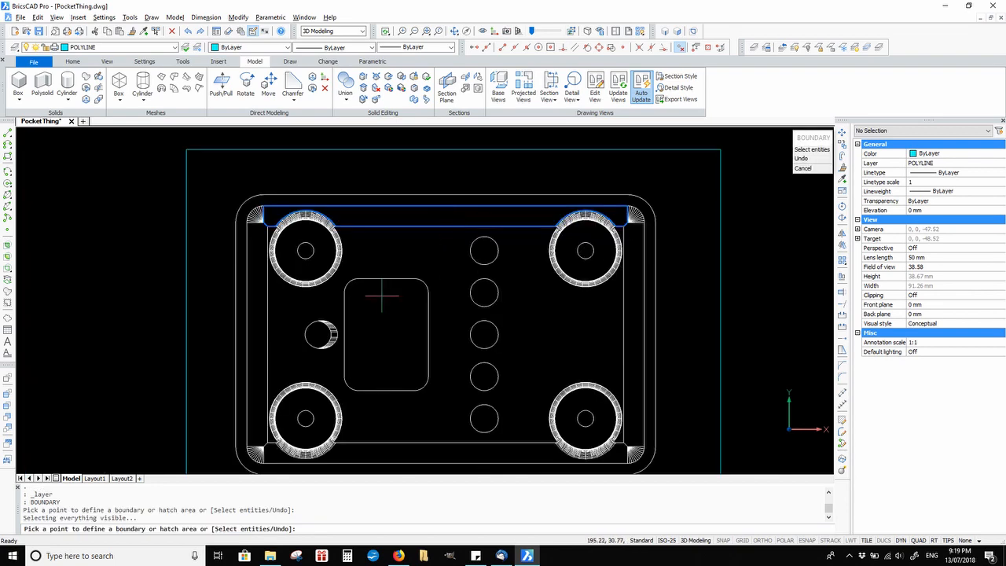
click(261, 331)
click(467, 454)
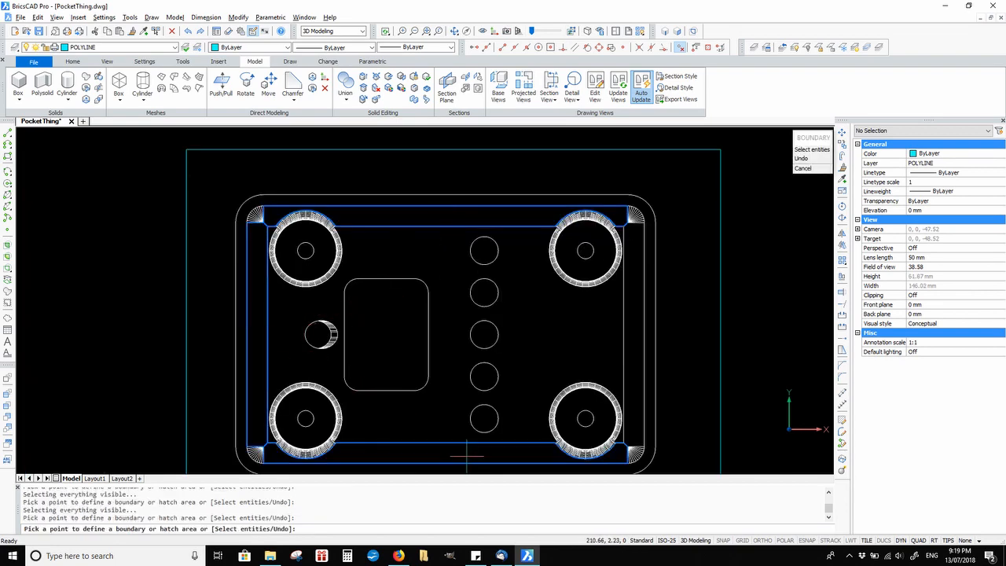
click(629, 344)
key(Return)
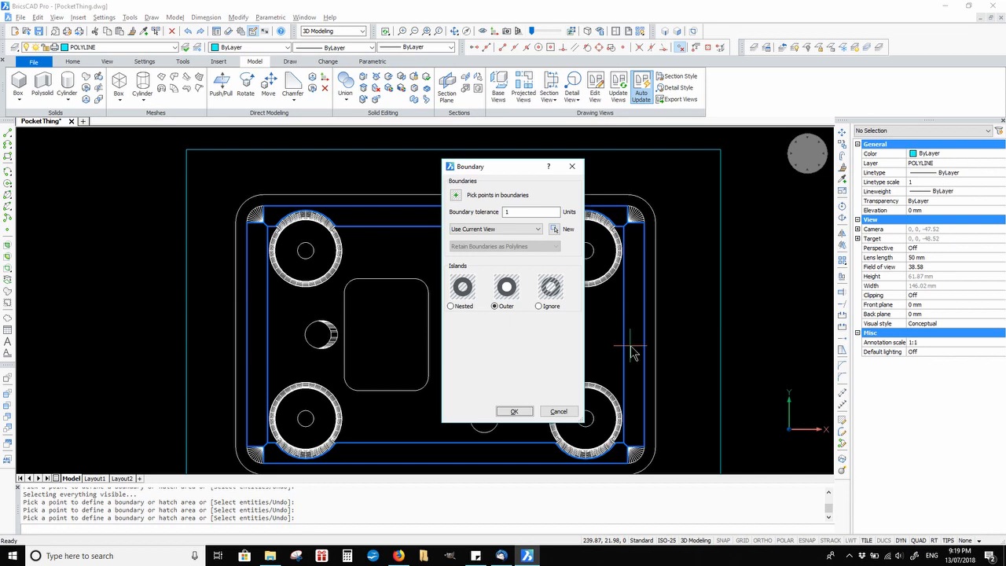
click(521, 415)
Step: Freeze layer 0 in the layer settings to isolate the traced polylines
scroll(512, 322, down, 2)
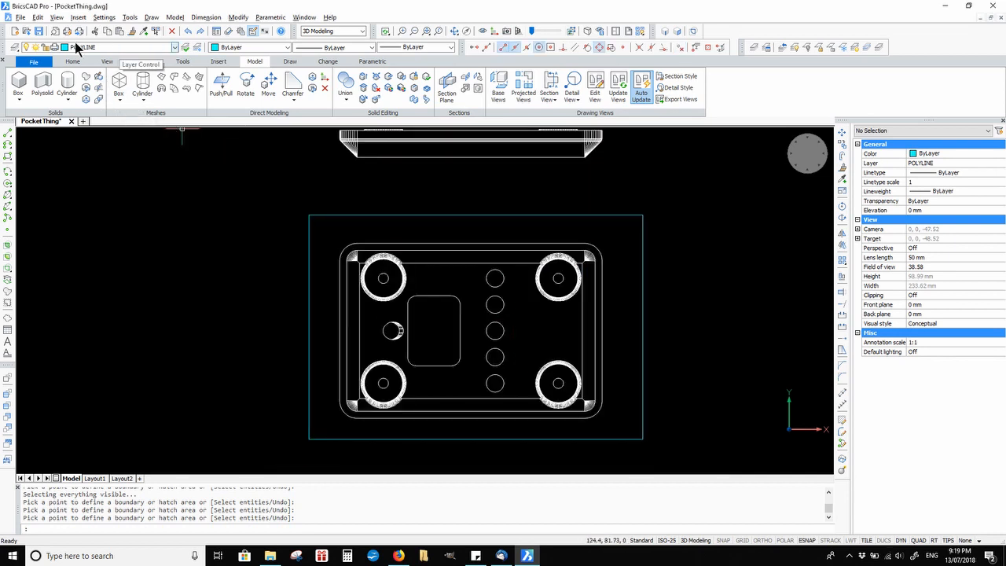
click(17, 47)
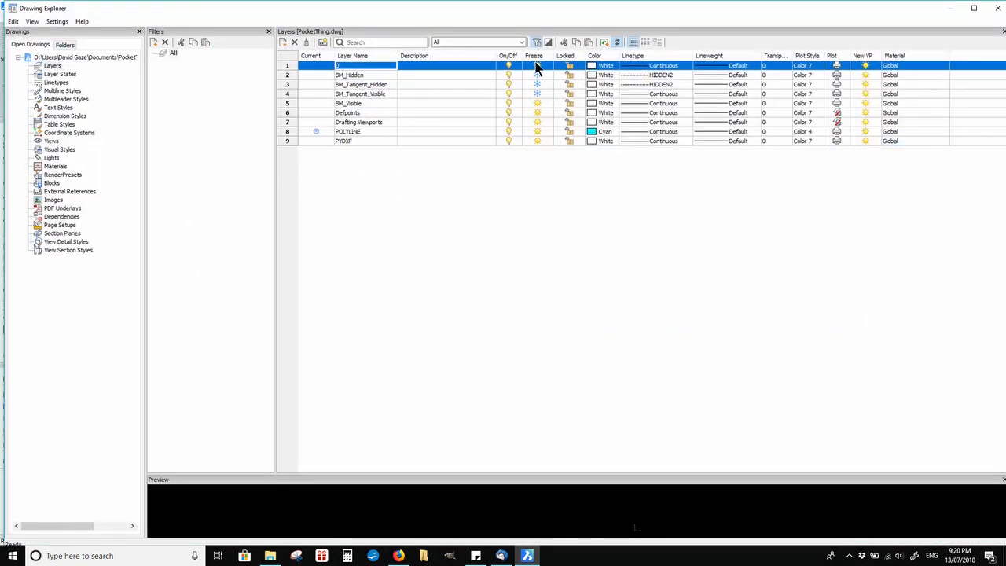
click(996, 7)
scroll(608, 406, up, 2)
scroll(577, 279, down, 2)
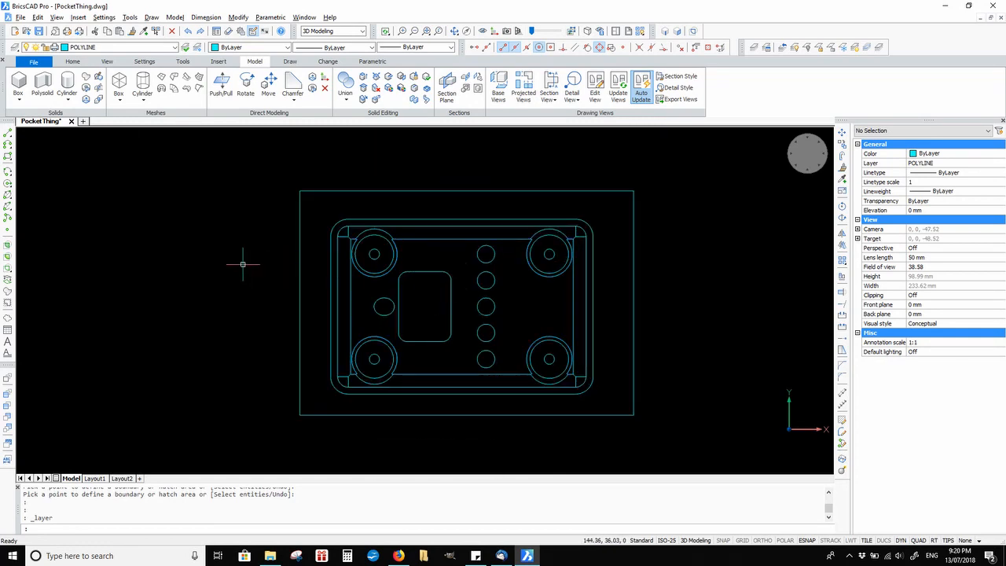
Step: Run OVERKILL on all polylines inside the surrounding rectangle with the default options and a comparison tolerance of 0.001
text(OVERKILL)
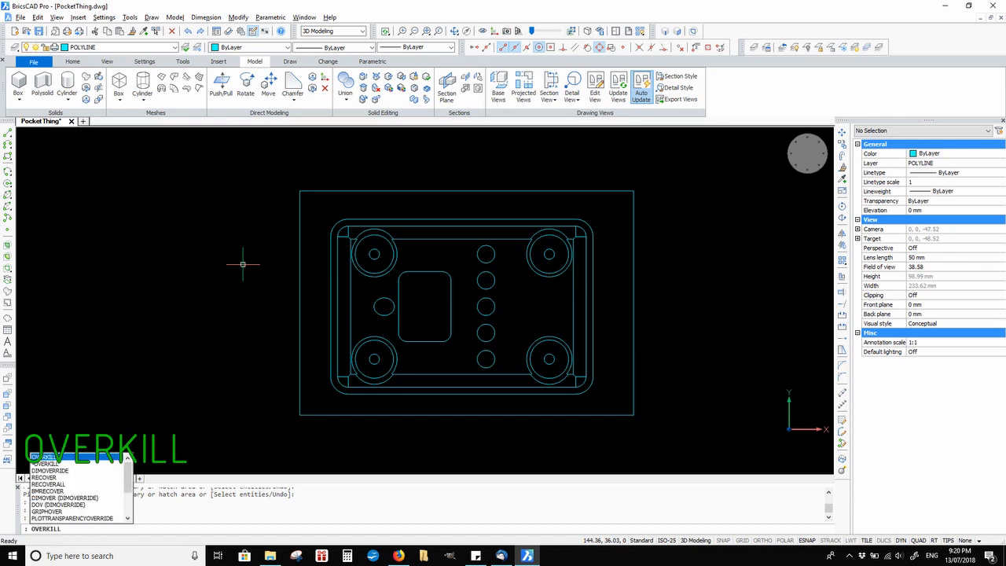
key(Return)
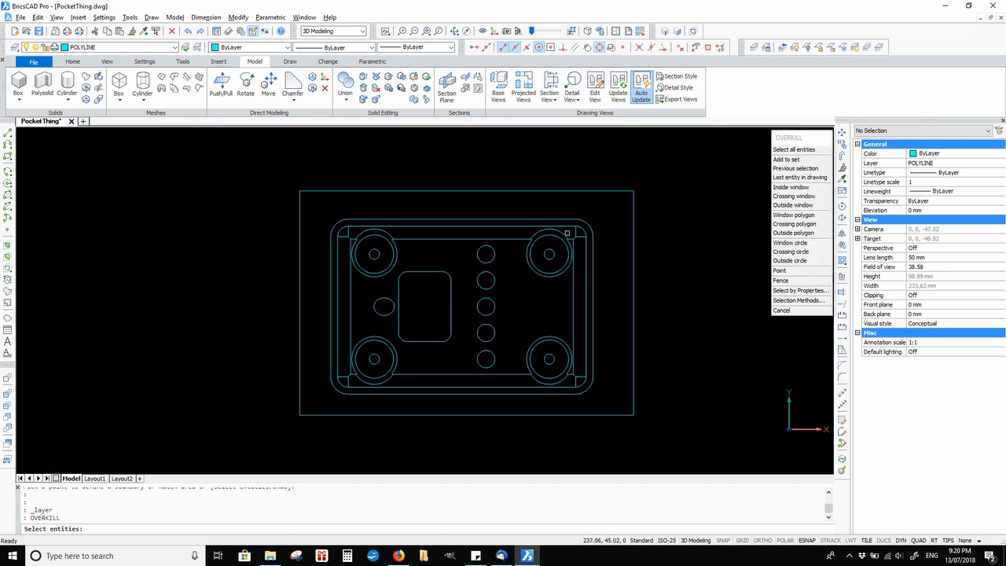
click(609, 210)
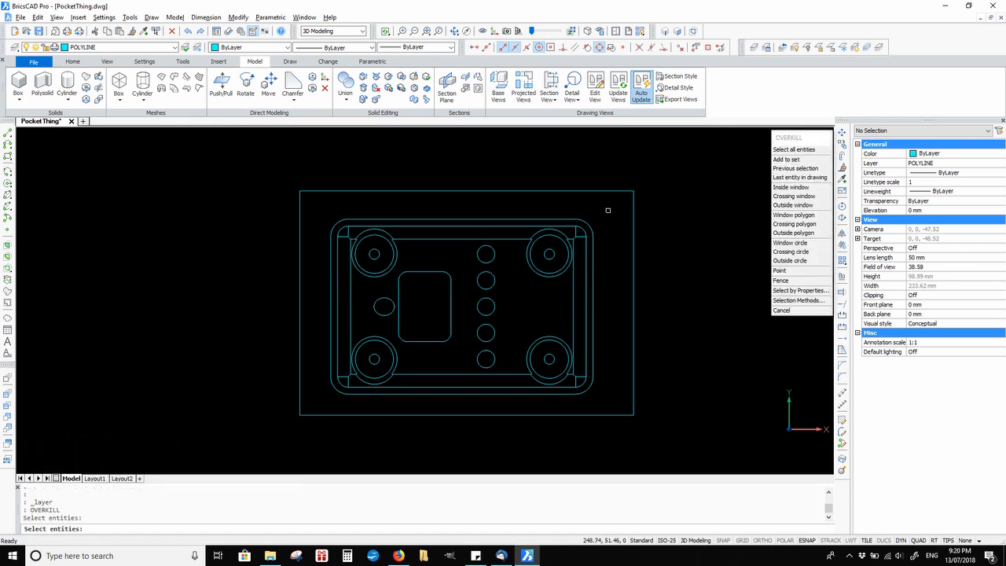
click(316, 399)
key(Return)
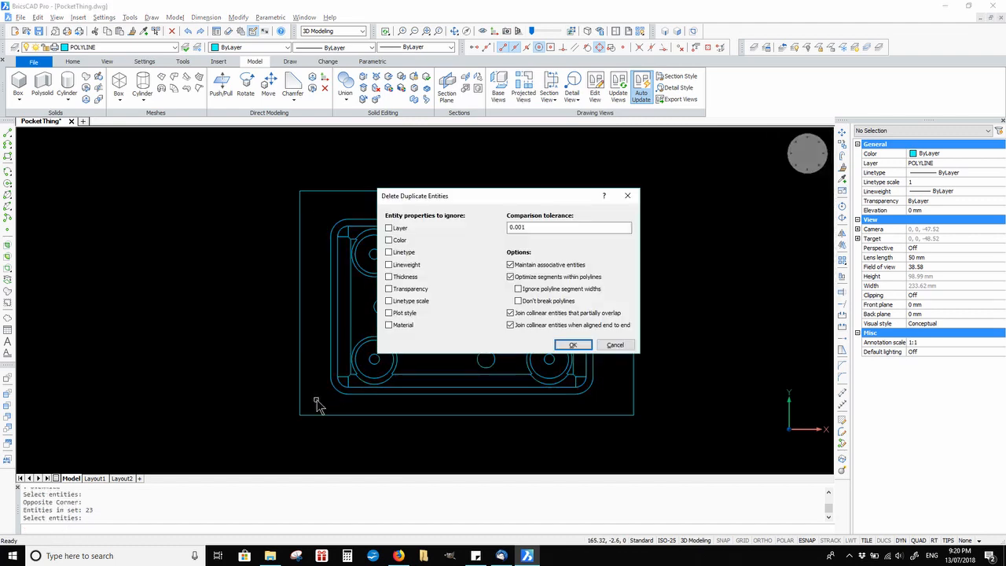
click(574, 345)
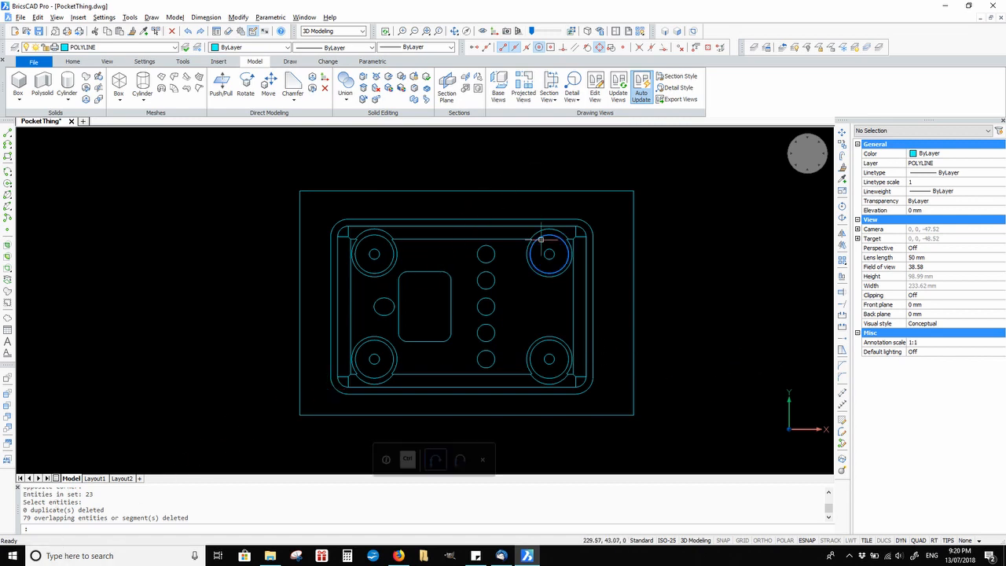
scroll(539, 234, up, 2)
scroll(621, 285, up, 3)
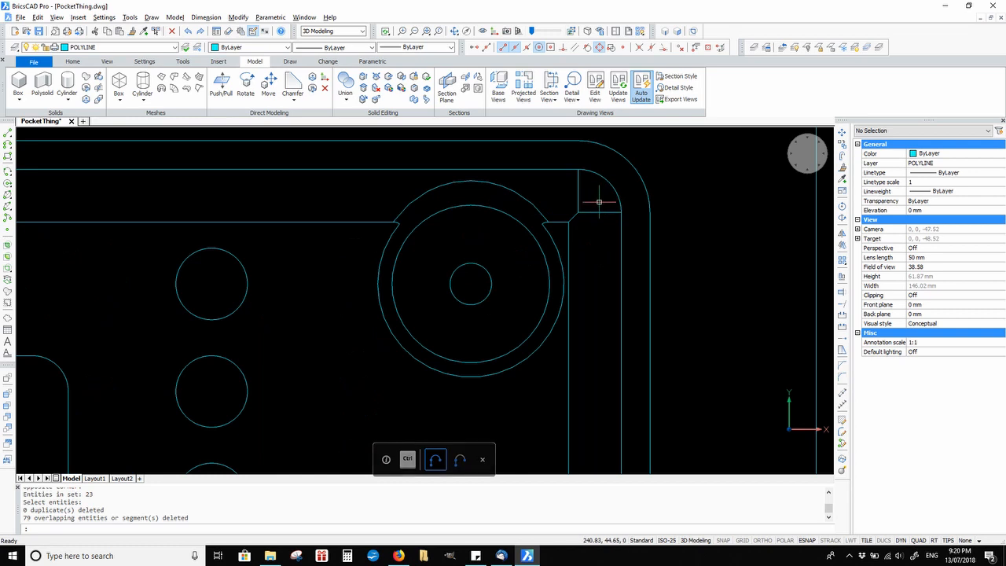
drag(597, 198, 562, 187)
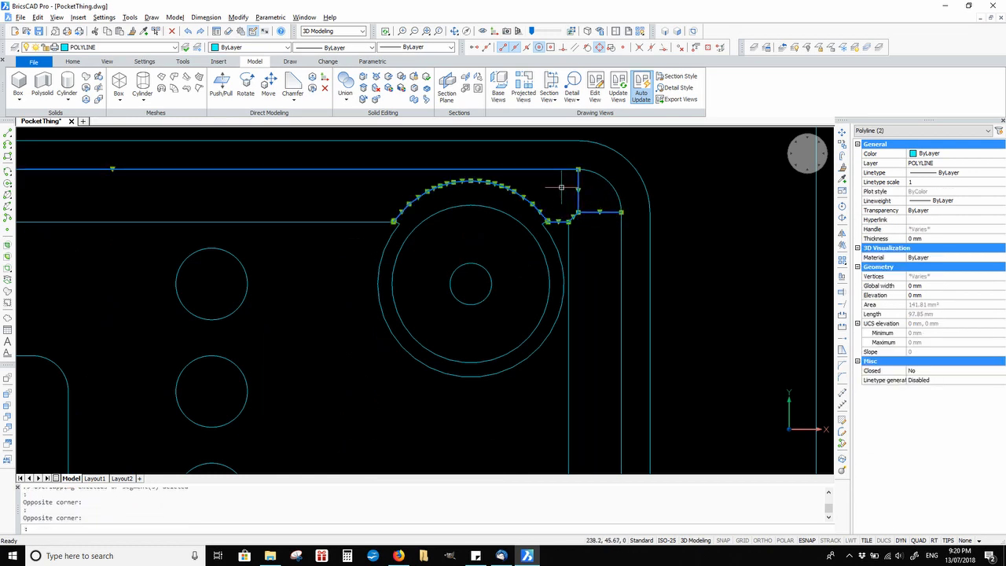
key(Escape)
click(597, 192)
click(574, 184)
key(Escape)
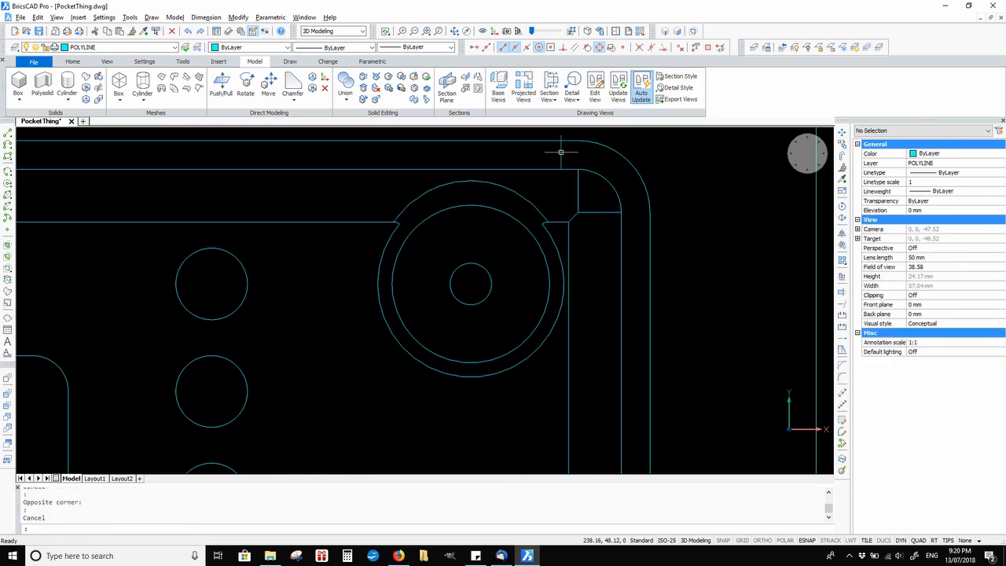
Step: Delete the short leftover segments between the floor rectangle and the rounded inner rim at the part's upper-right corner
click(561, 153)
click(626, 232)
key(Delete)
scroll(426, 304, down, 5)
scroll(325, 198, up, 5)
click(301, 182)
scroll(453, 343, down, 2)
scroll(391, 221, up, 2)
key(Escape)
Step: Trim the short connecting segments at the part's upper-left corner, using the selected strip polylines there as cutting edges
scroll(339, 310, up, 4)
scroll(393, 243, down, 3)
click(397, 172)
click(355, 225)
click(417, 173)
click(352, 206)
text(TR)
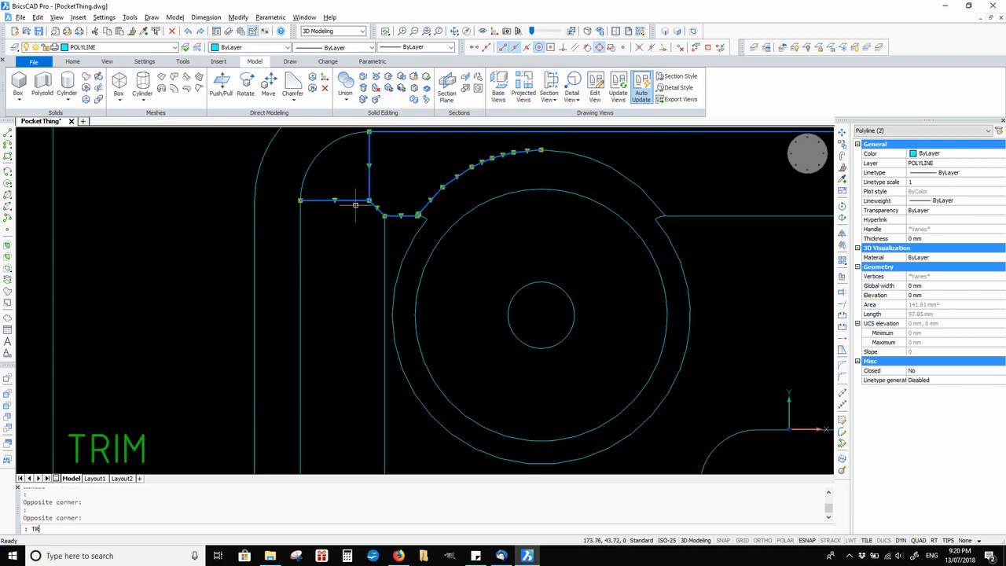
text(IM)
key(Return)
click(376, 209)
click(370, 180)
click(345, 185)
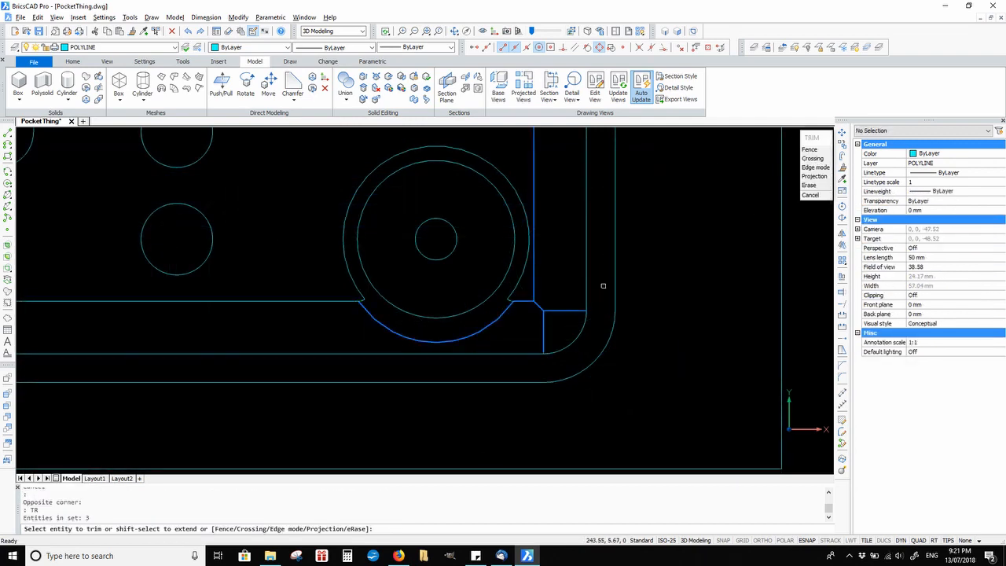
Step: Erase the leftover connecting line between the floor rectangle and the rounded rim at the part's lower-right corner
click(498, 321)
click(455, 346)
key(Delete)
scroll(483, 336, down, 6)
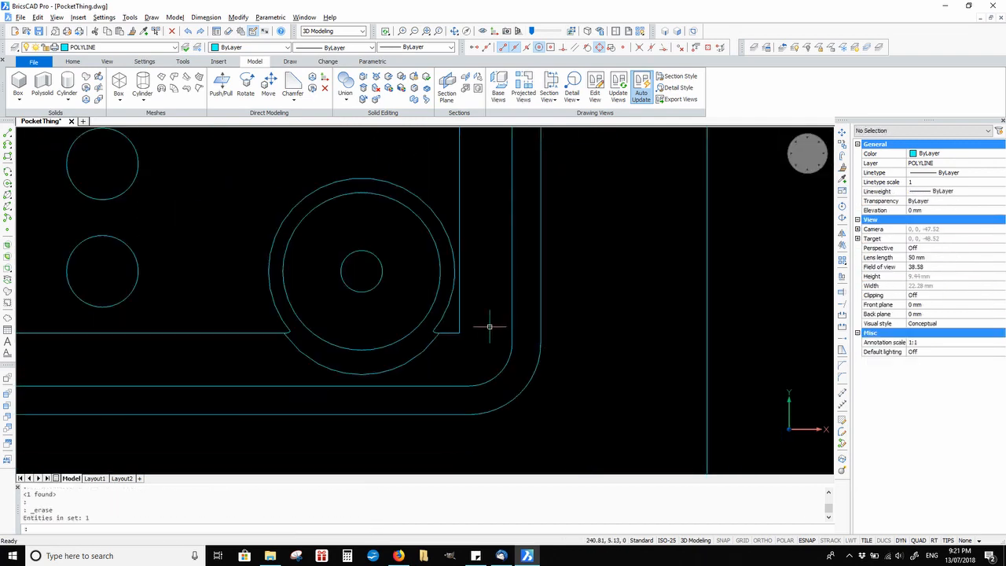
Step: Erase the last stray connecting polylines so no corner joins the floor rectangle to the rim outline
scroll(456, 263, up, 2)
scroll(409, 260, down, 2)
scroll(409, 260, up, 2)
click(566, 240)
click(582, 254)
click(566, 278)
click(509, 284)
key(Delete)
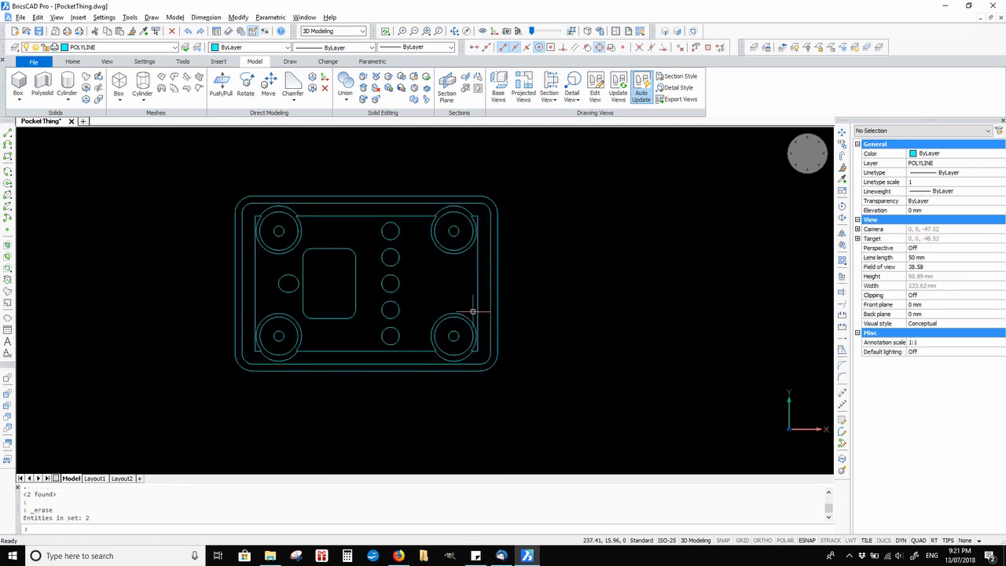
Step: Run PEDIT with the Multiple option and select the five round holes in the vertical column
scroll(409, 251, up, 2)
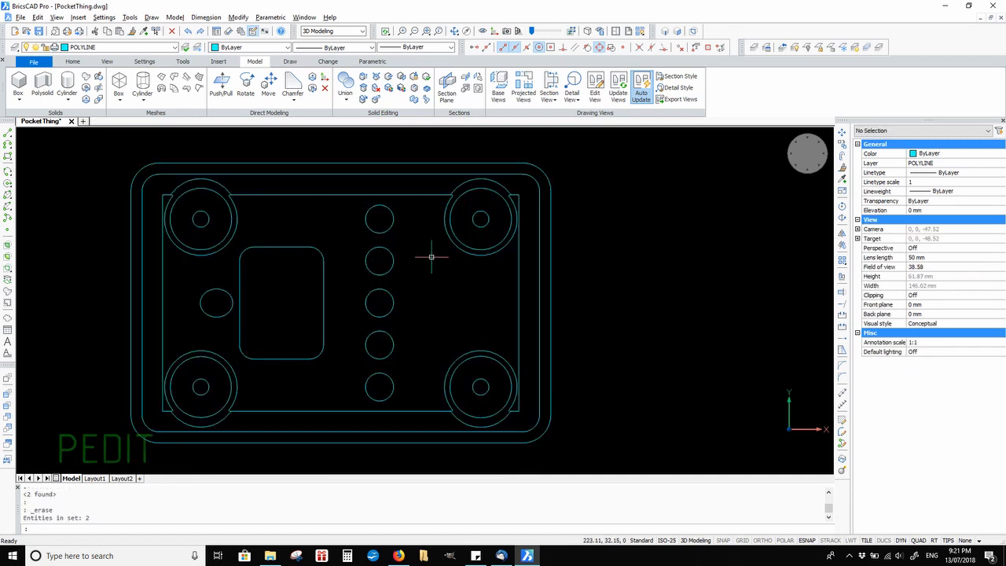
text(PE)
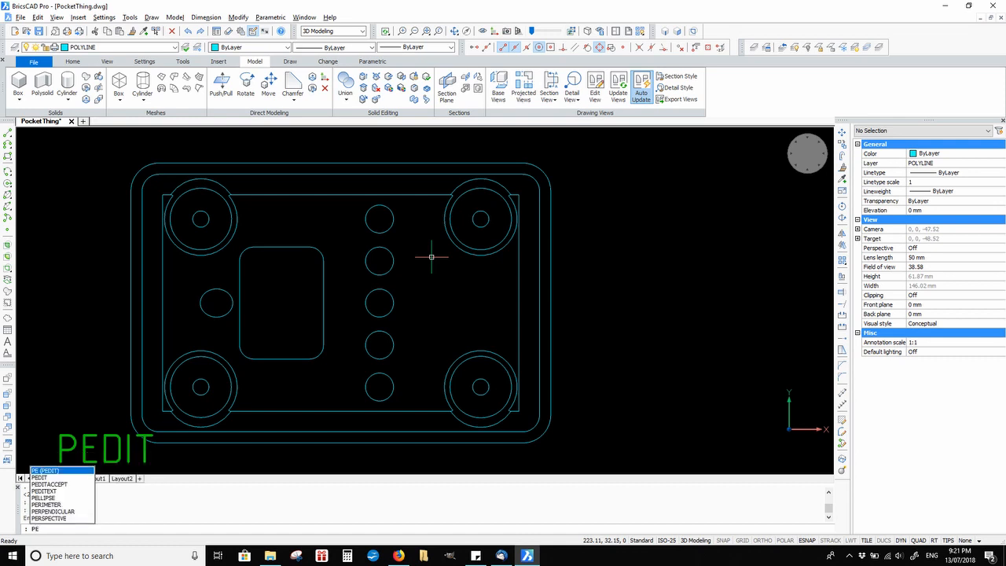
key(Return)
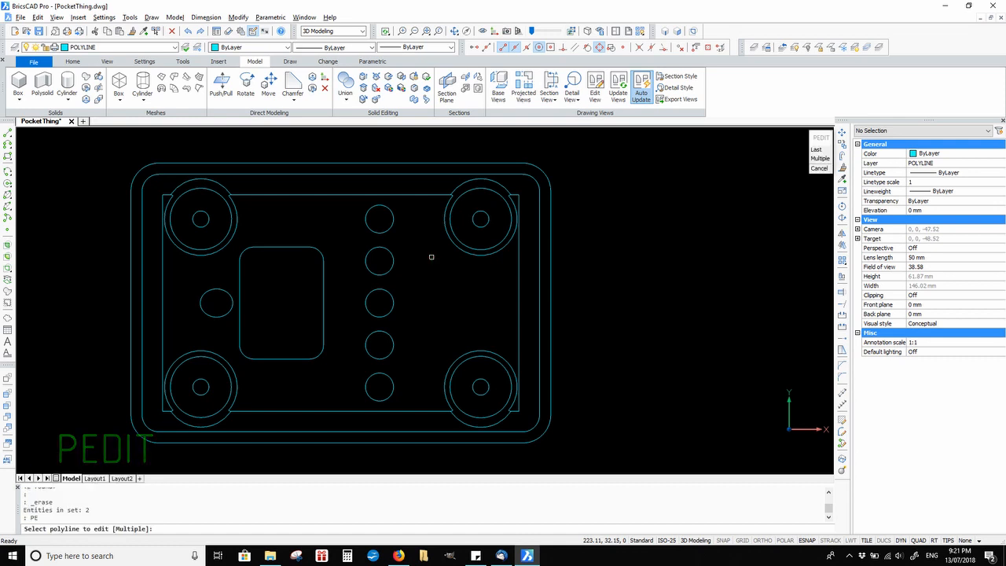
click(826, 160)
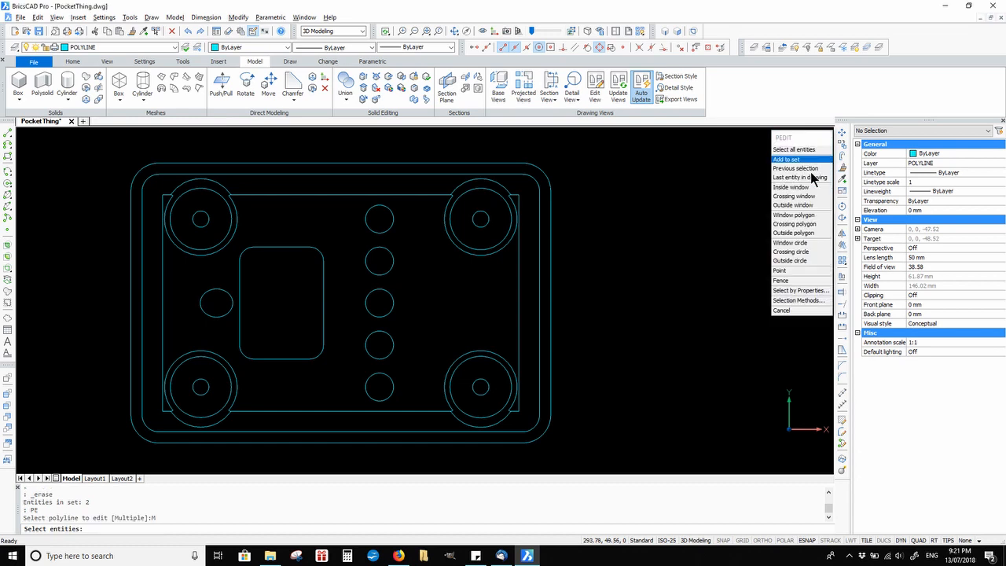
click(405, 218)
click(363, 414)
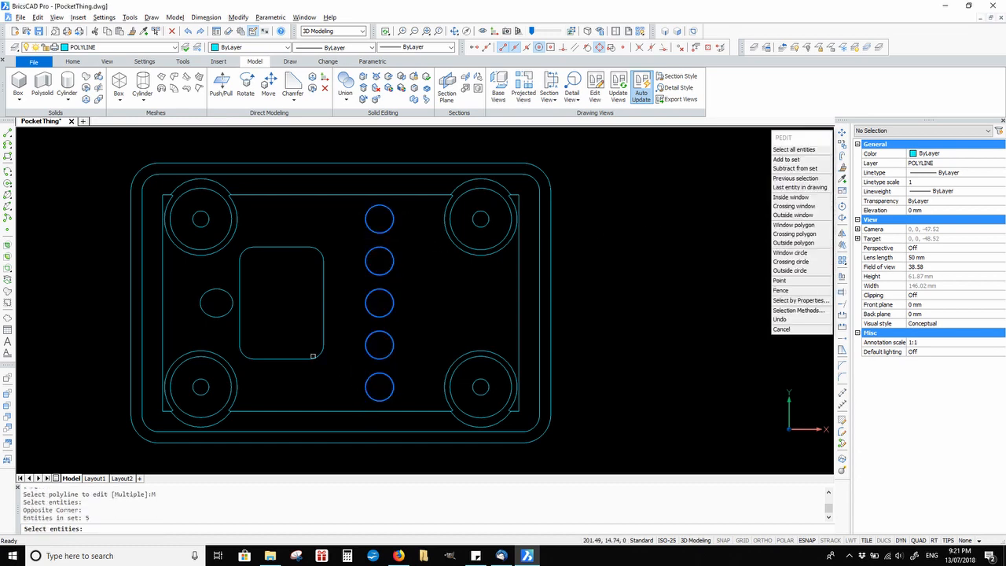
Step: Add the inner and center circles of the upper-left, lower-right and lower-left corner bosses to the PEDIT selection
scroll(211, 215, up, 2)
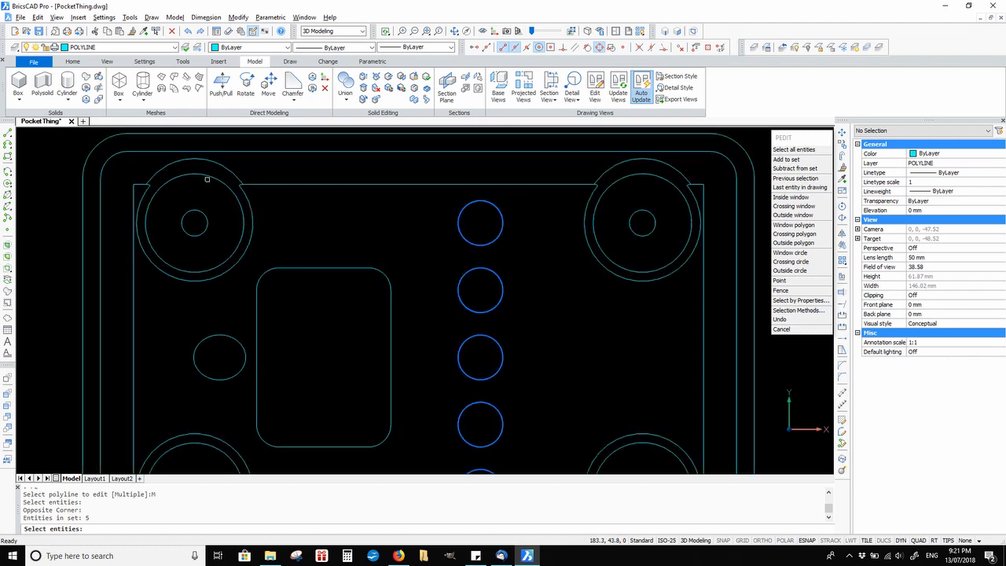
scroll(207, 179, up, 1)
click(209, 168)
click(203, 258)
scroll(198, 246, down, 3)
scroll(351, 401, up, 2)
scroll(498, 417, up, 2)
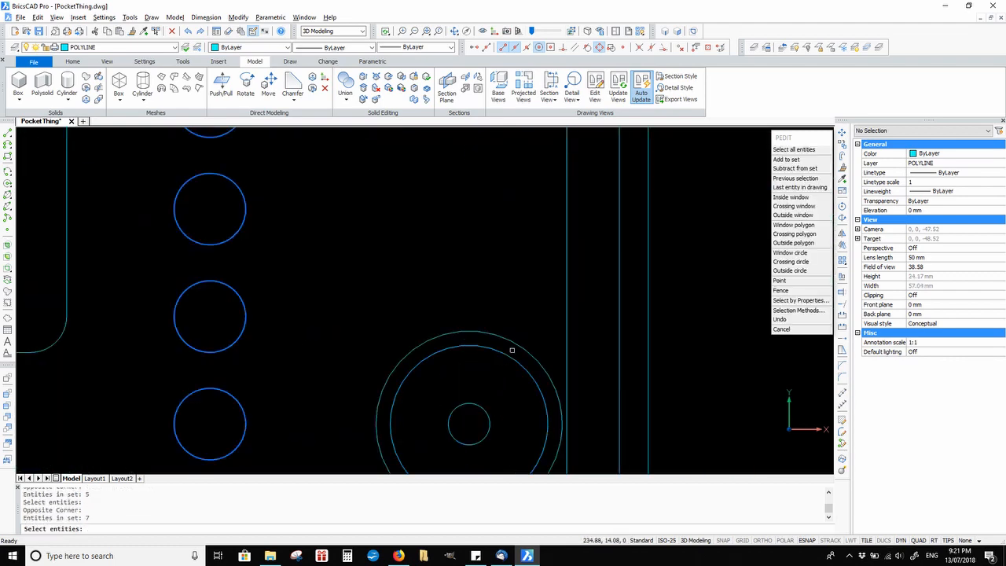
click(511, 349)
click(461, 432)
scroll(469, 397, down, 2)
middle_drag(322, 344, 564, 352)
scroll(267, 322, up, 2)
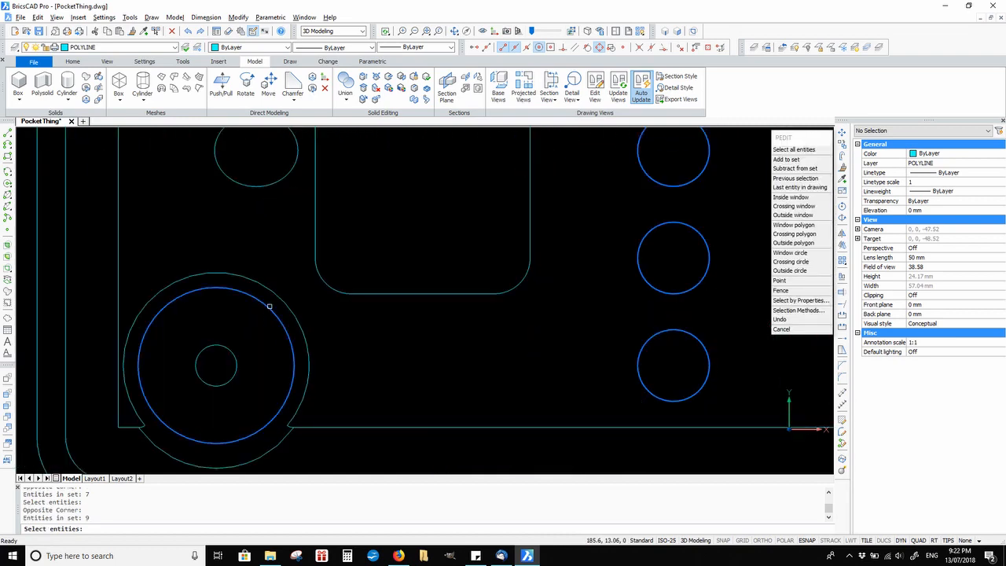
click(270, 309)
scroll(437, 318, down, 2)
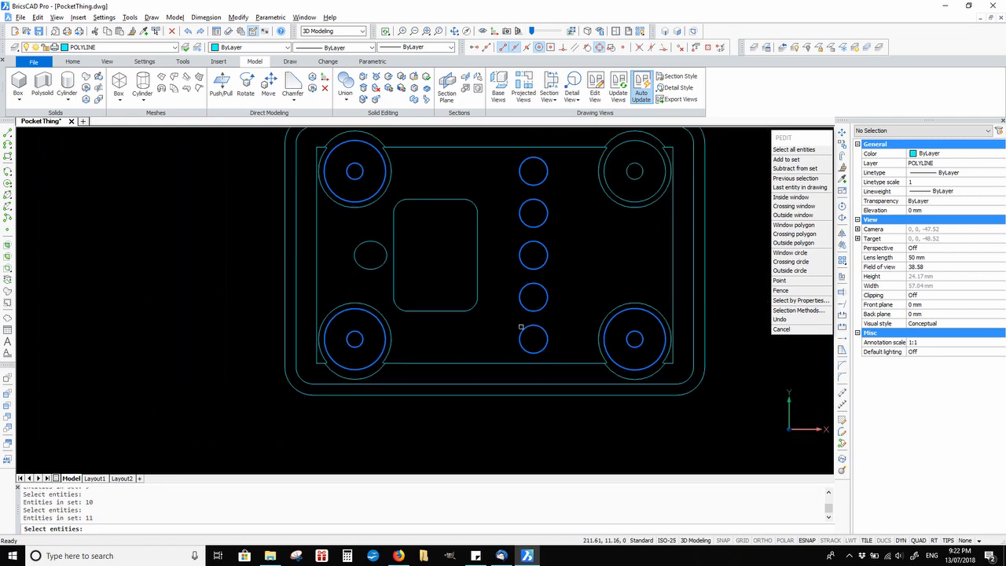
Step: Add the upper-right boss's two inner circles to the PEDIT selection and apply the Fit option to all selected polylines
scroll(654, 197, up, 5)
scroll(649, 191, down, 5)
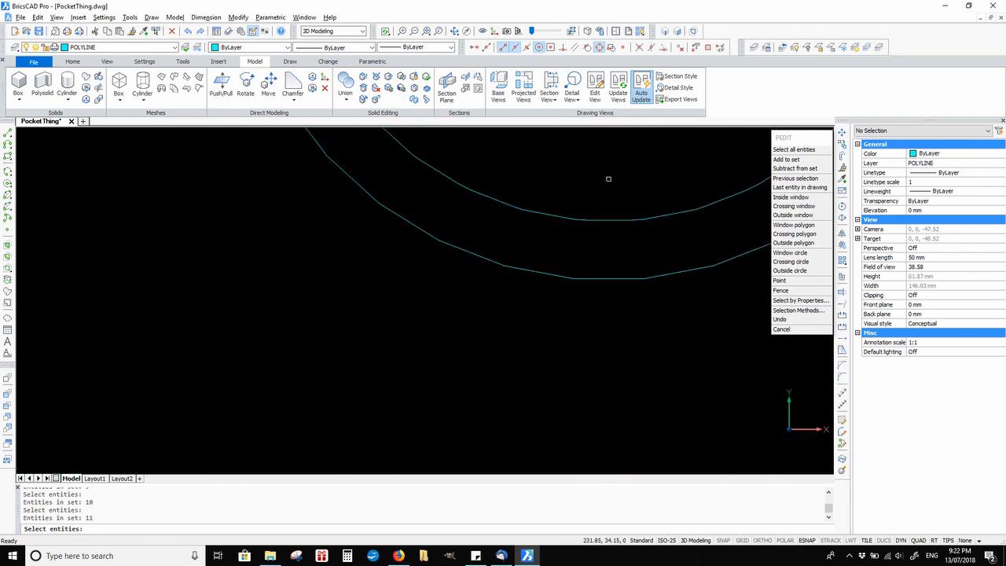
click(577, 207)
click(559, 245)
click(582, 185)
click(566, 201)
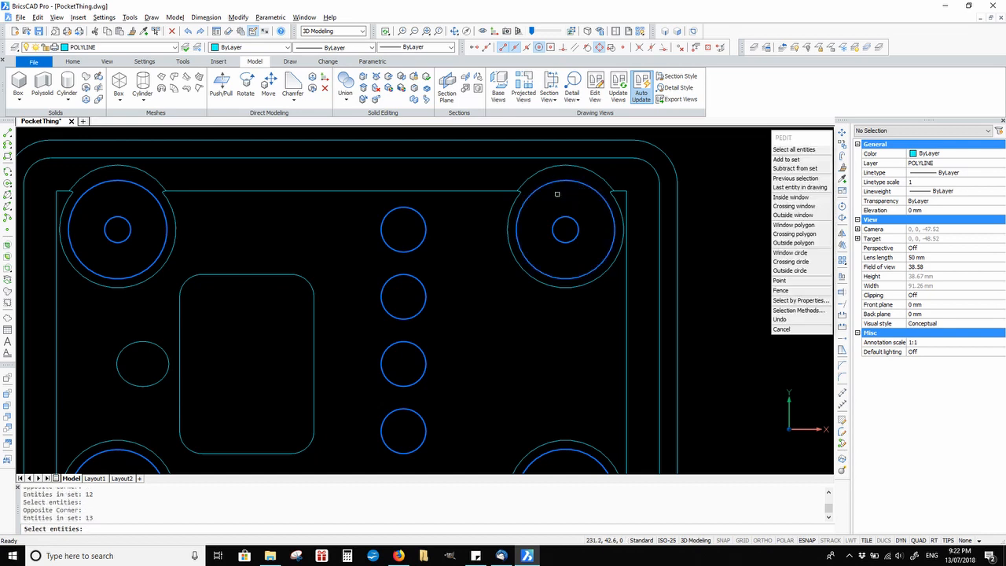
key(Return)
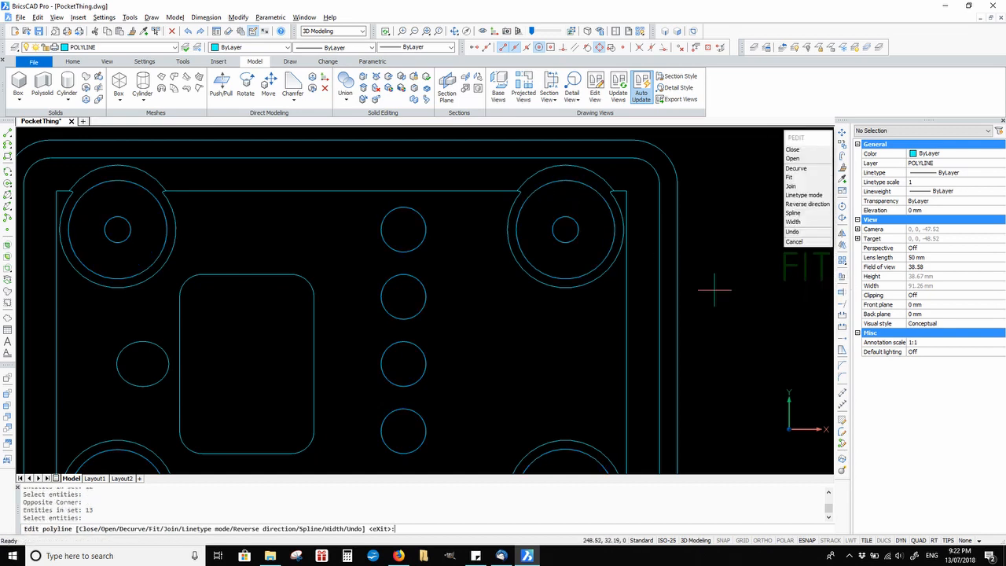
click(790, 177)
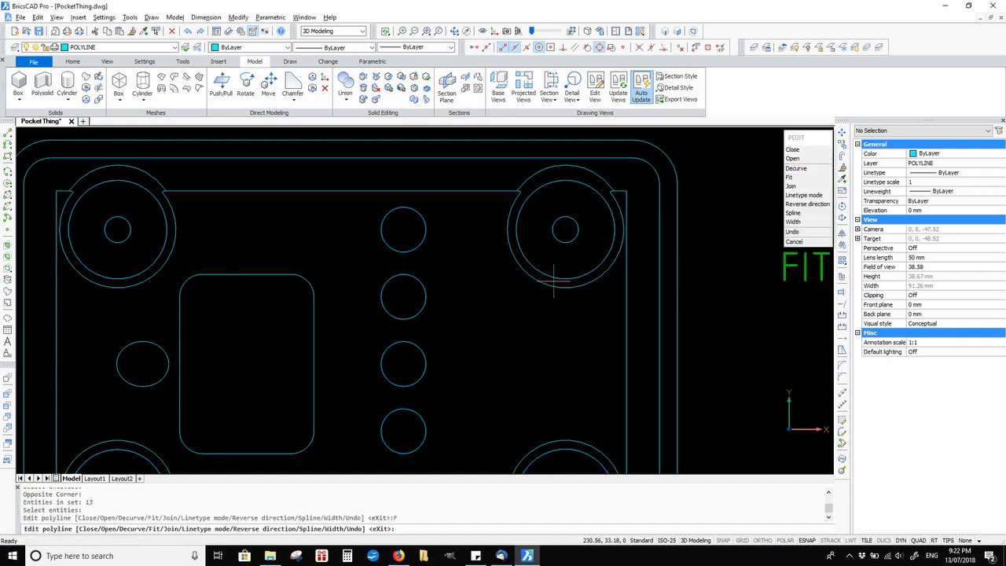
Step: Check that the middle hole of the five-hole column accepts a center snap by starting a trial line there
scroll(432, 291, up, 1)
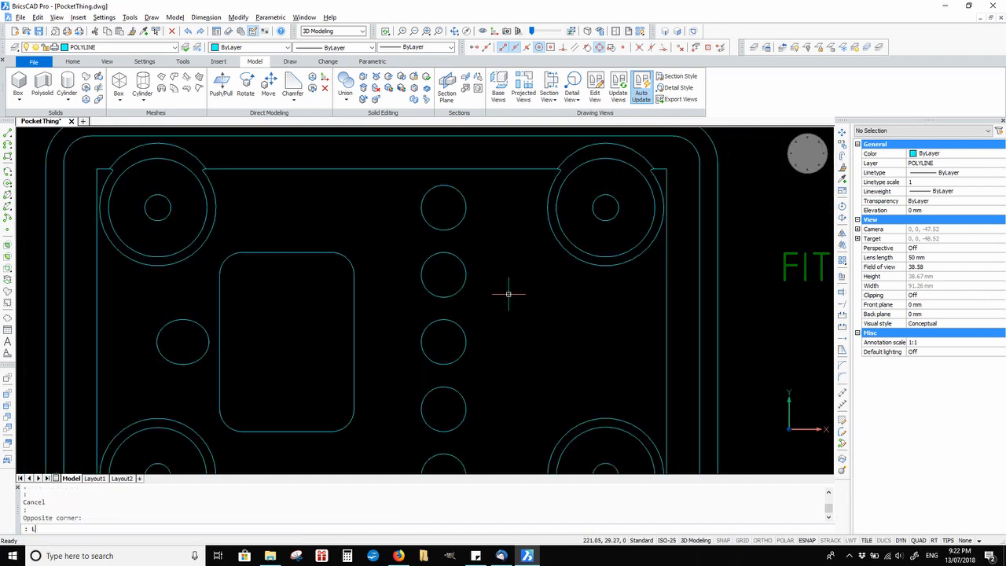
text(L)
key(Return)
shift+right_click(512, 288)
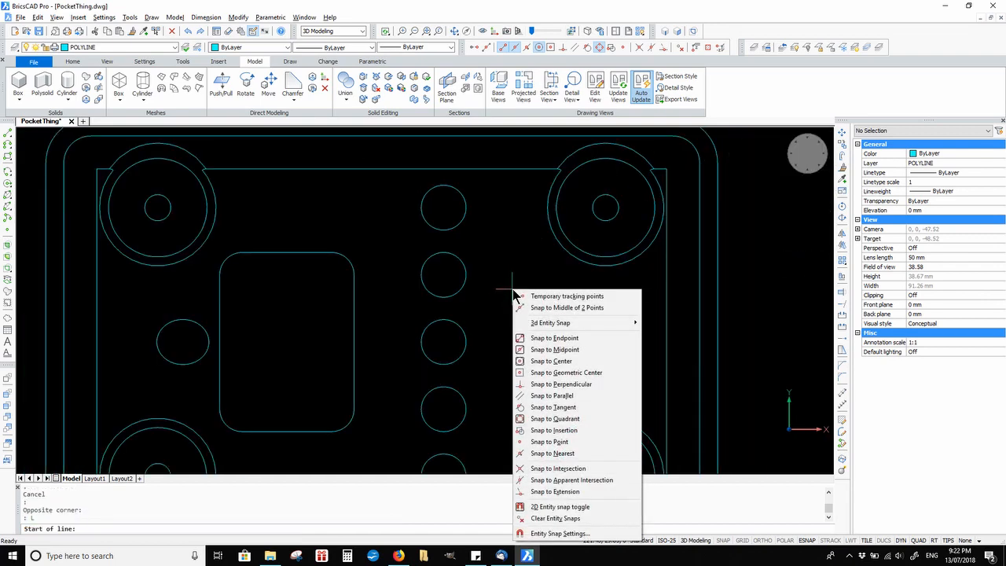
click(560, 361)
click(443, 342)
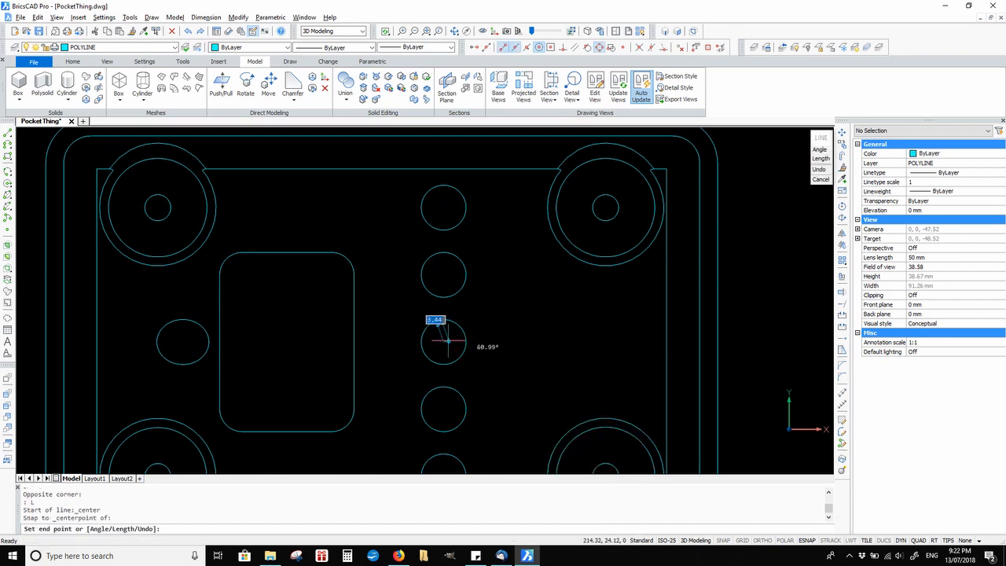
key(Escape)
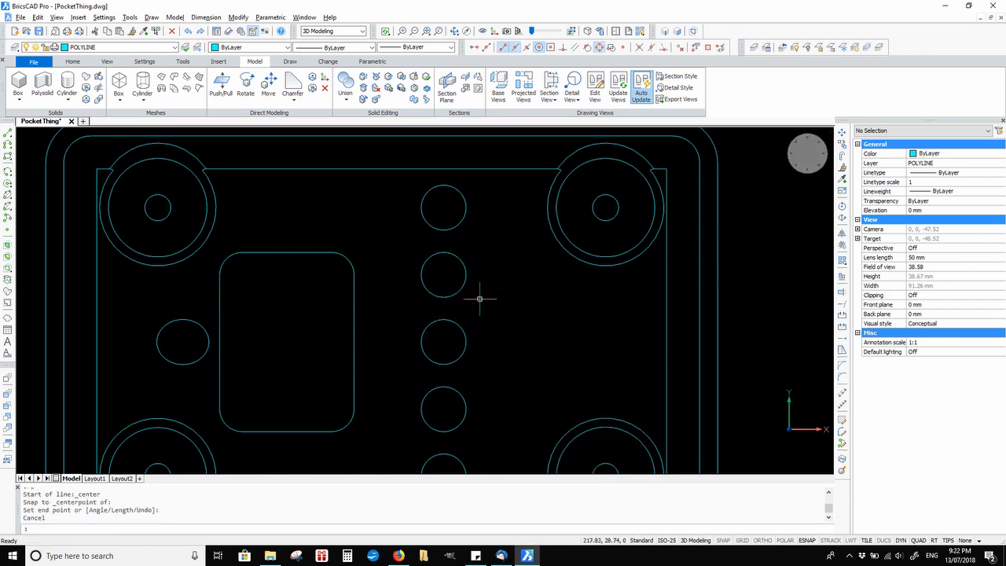
Step: Start a block definition named BOTTOM-VIEW and select all the traced polylines of the part as its entities
text(BLOCK)
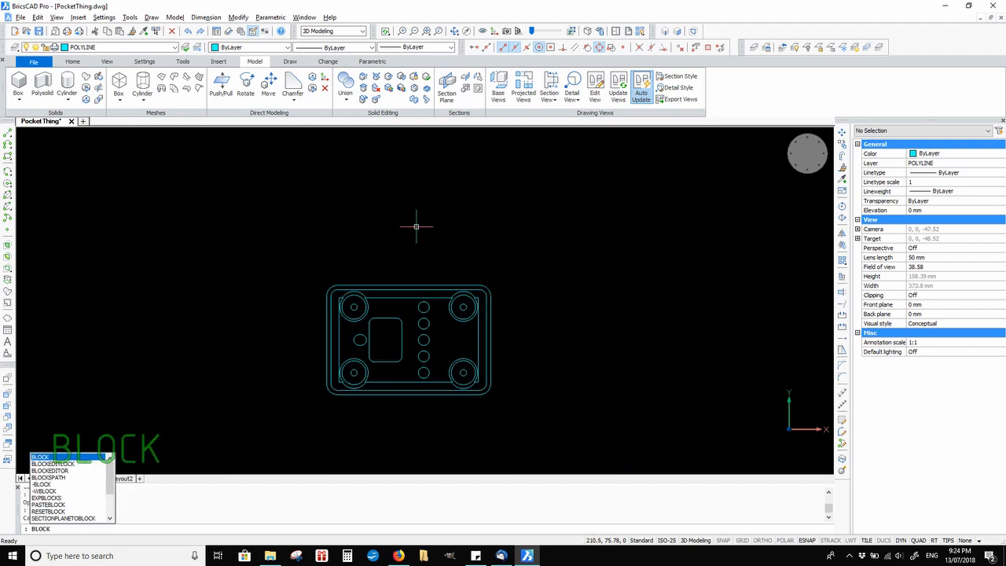
key(Return)
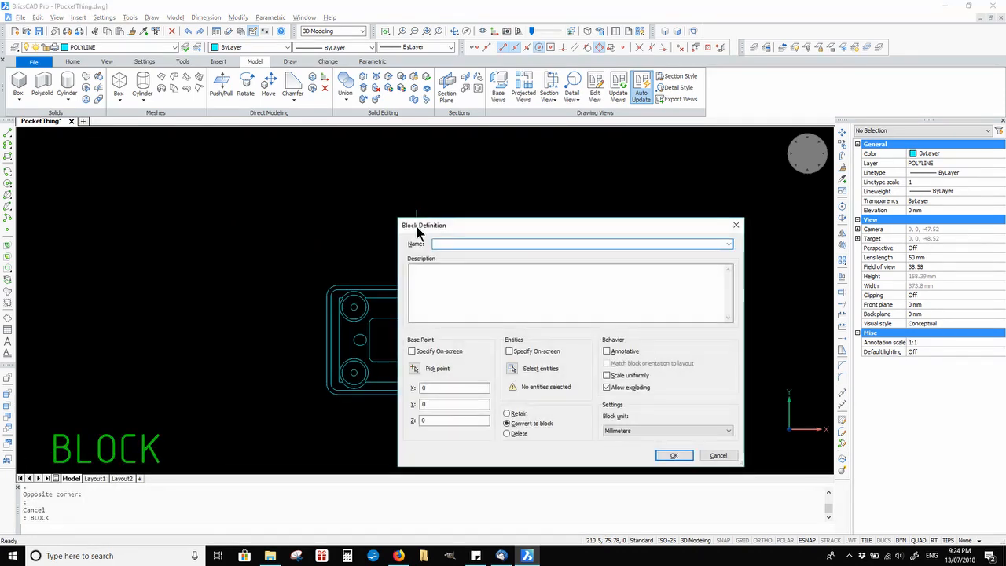
text(BOTTOM-VIEW)
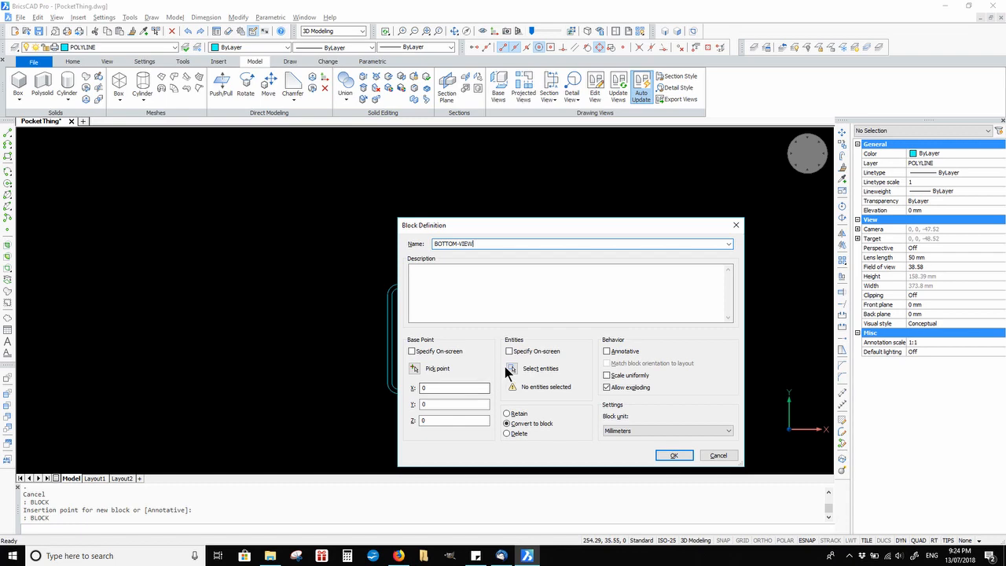
click(510, 369)
click(631, 250)
click(318, 419)
key(Return)
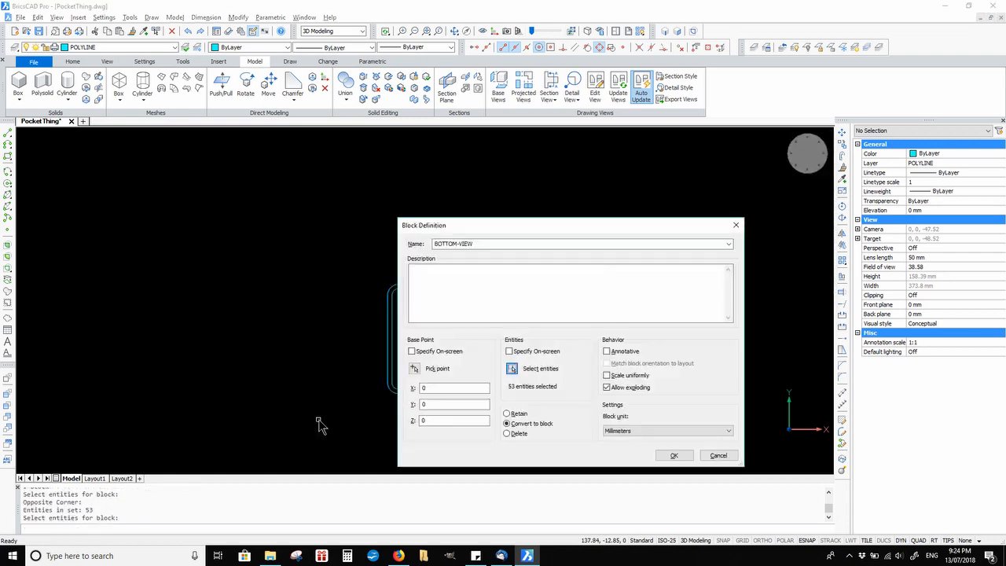
Step: Set the block's base point at the middle hole's center and create the block, updating the existing BOTTOM-VIEW definition
click(414, 369)
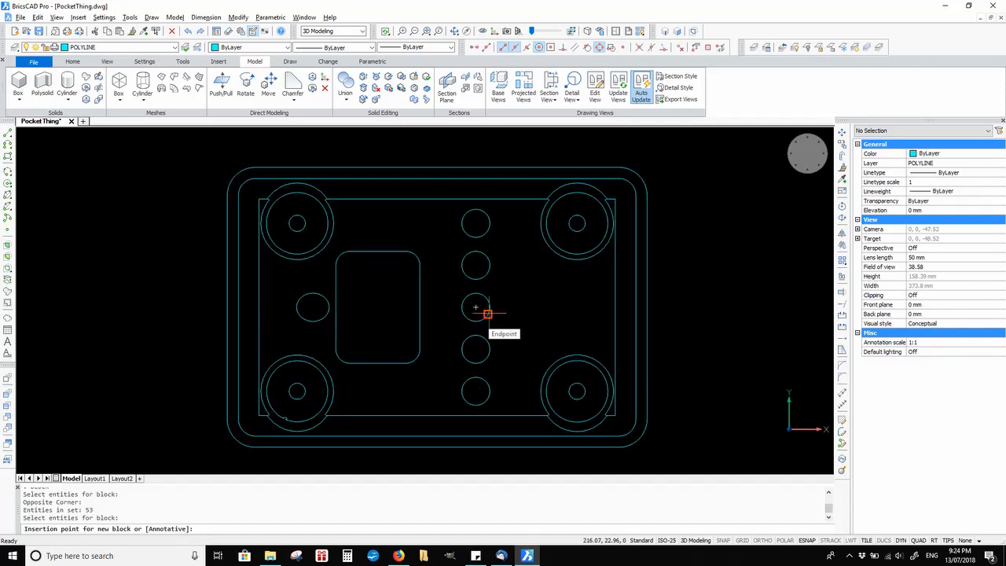
click(475, 307)
click(673, 457)
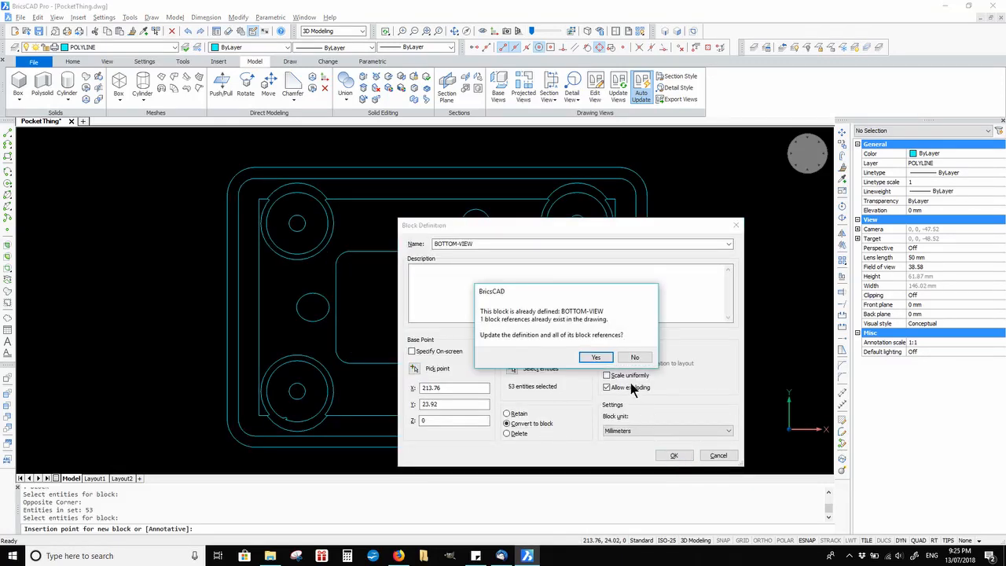
click(600, 362)
Step: Move the BOTTOM-VIEW block references by their insertion grip to empty space well to the right of their original position
scroll(677, 309, down, 2)
click(685, 290)
click(658, 302)
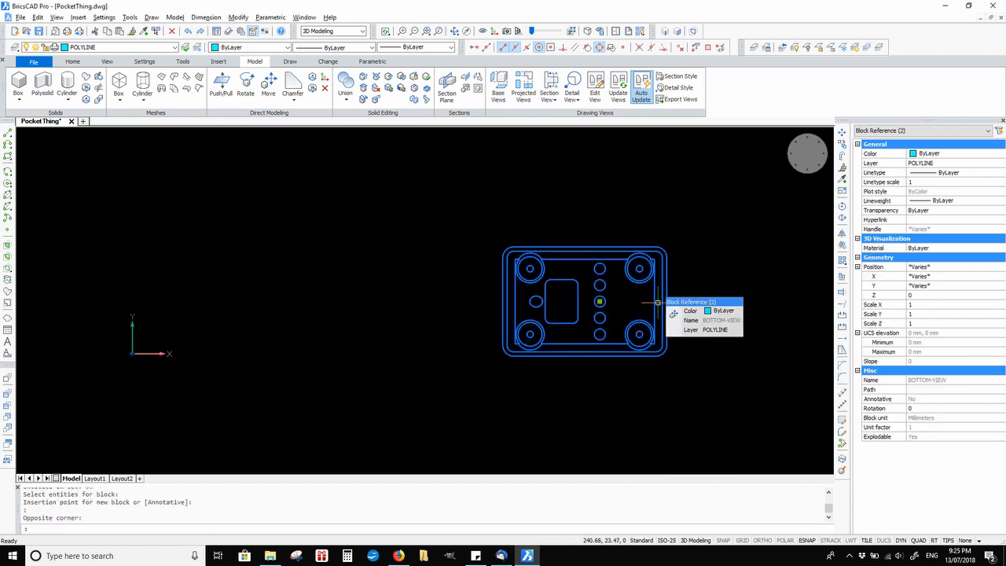
click(600, 301)
scroll(599, 301, down, 1)
middle_drag(577, 286, 221, 275)
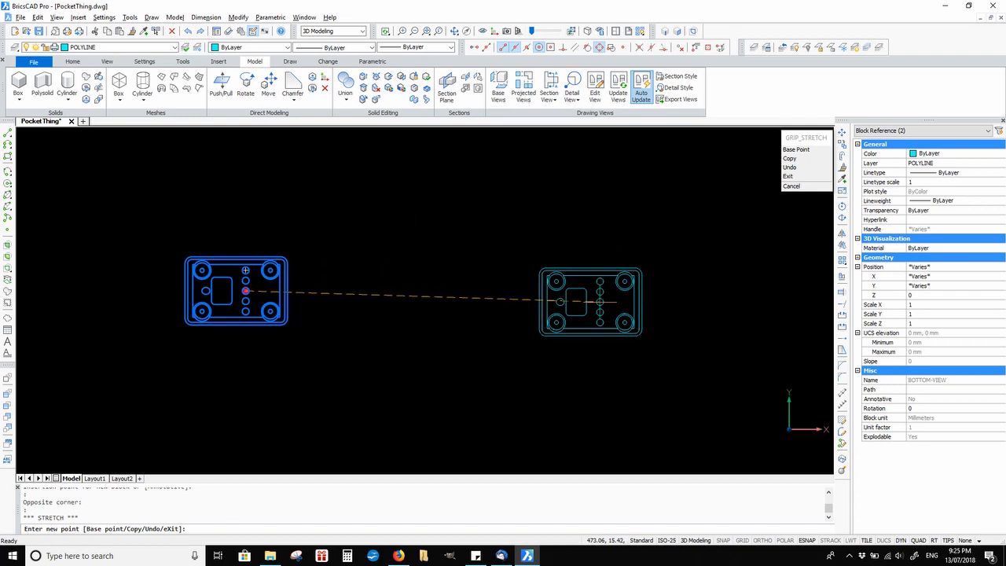
click(633, 296)
key(Escape)
Step: Thaw layer 0 in the layer settings to bring back the mesh and the exported views
scroll(561, 283, down, 2)
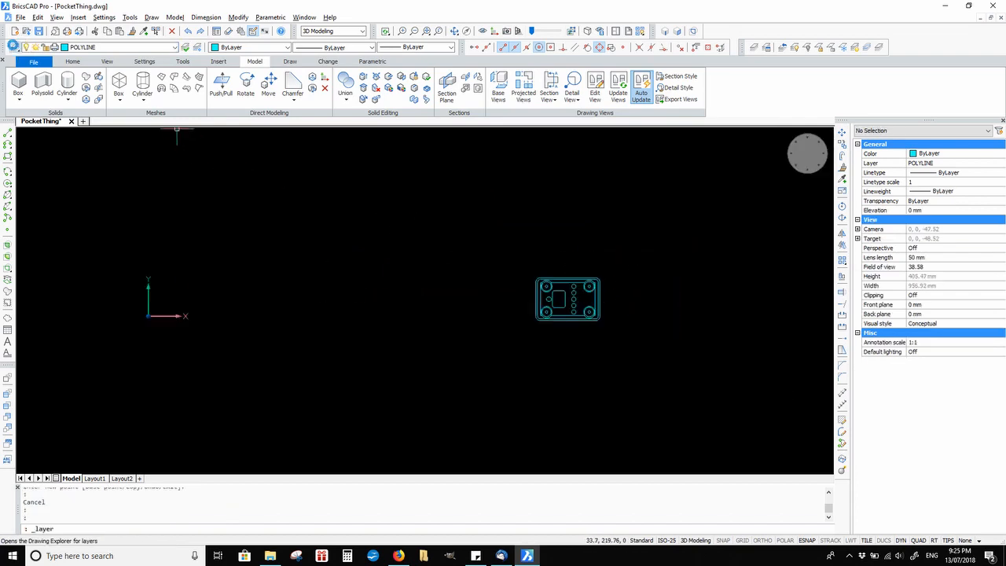
click(14, 48)
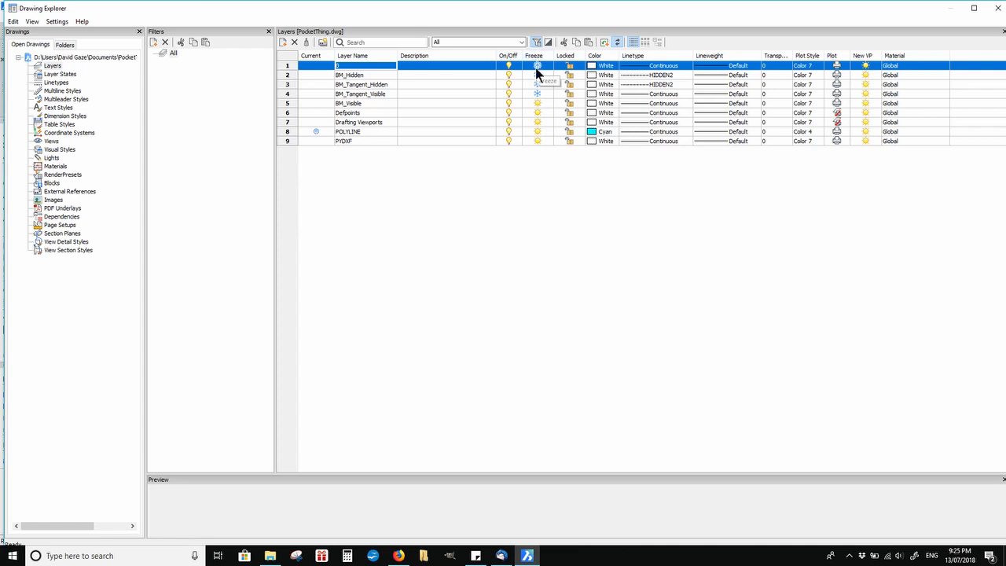
click(992, 9)
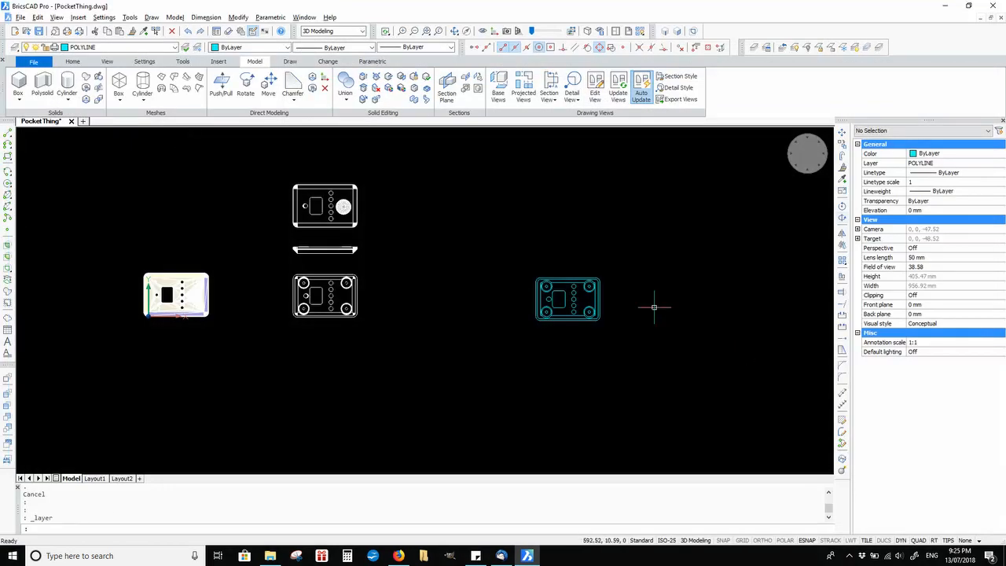
Step: Copy the two BOTTOM-VIEW block references from model space and paste them into Layout1 beside the sheet
click(624, 244)
click(565, 342)
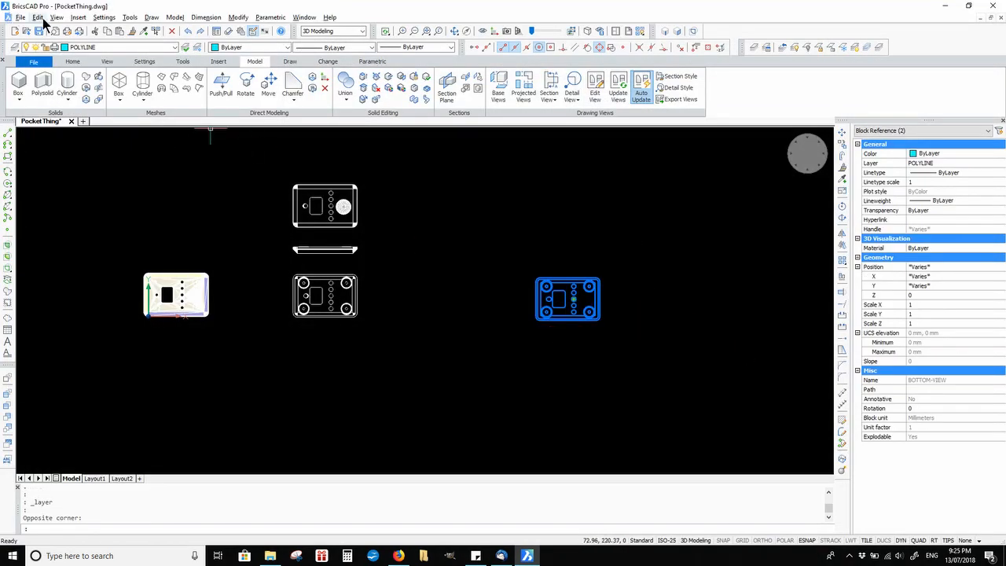
click(38, 18)
click(65, 71)
click(95, 478)
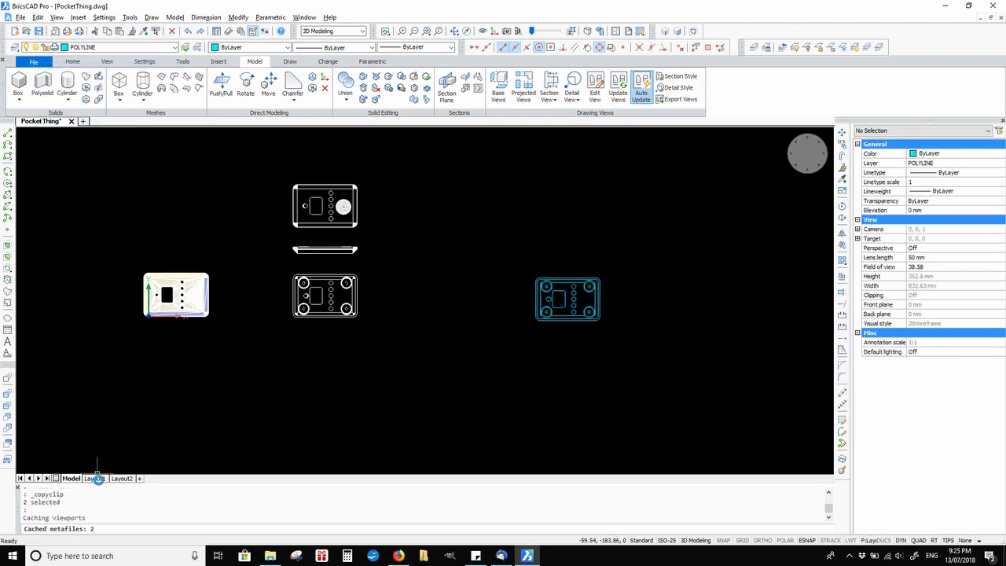
click(38, 18)
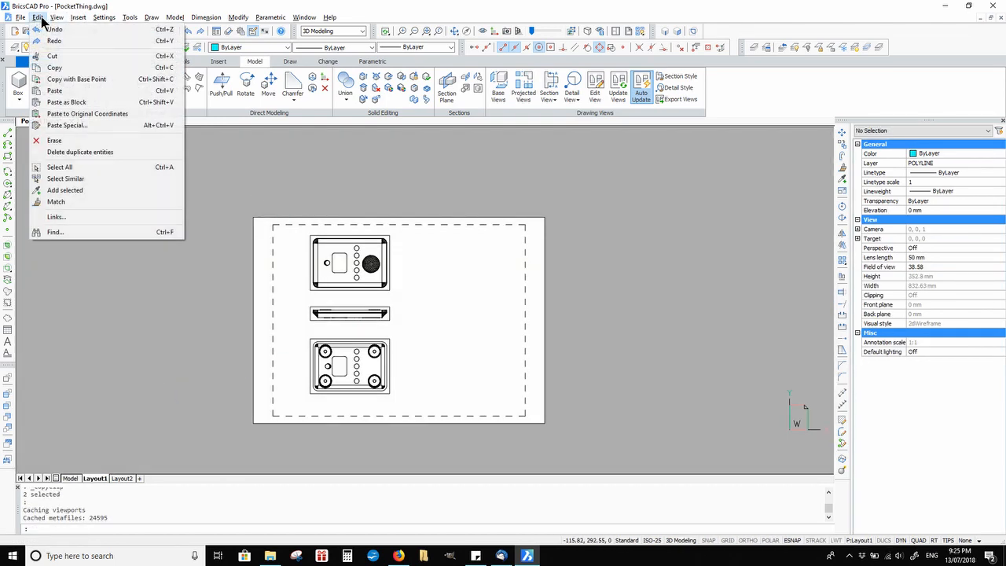
click(54, 91)
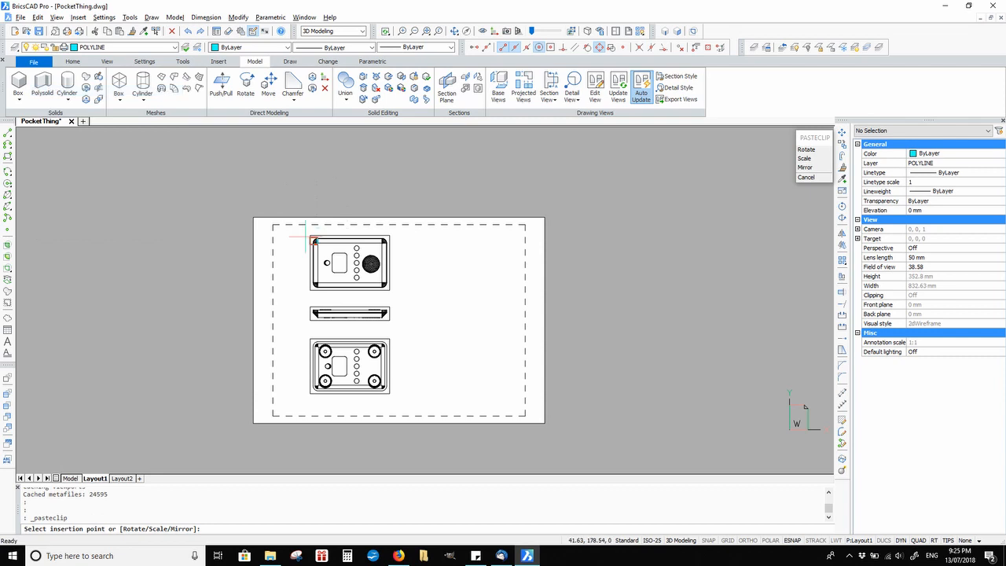
scroll(503, 314, down, 5)
click(566, 341)
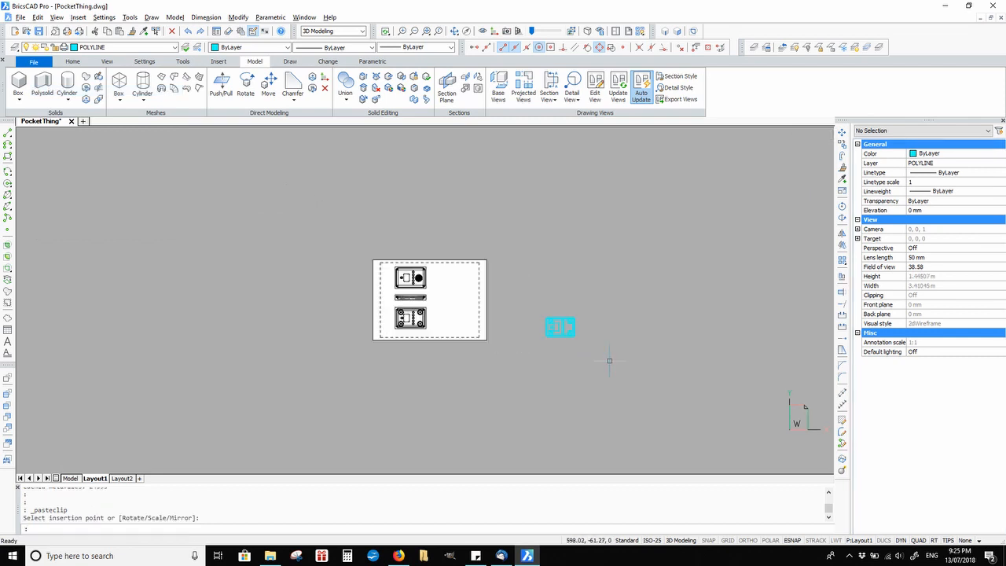
Step: Move the pasted blocks by the midpoint of their outer right edge onto the matching edge midpoint of the sheet's bottom view
scroll(597, 345, up, 5)
click(619, 285)
click(465, 333)
text(m)
key(Return)
scroll(490, 313, up, 5)
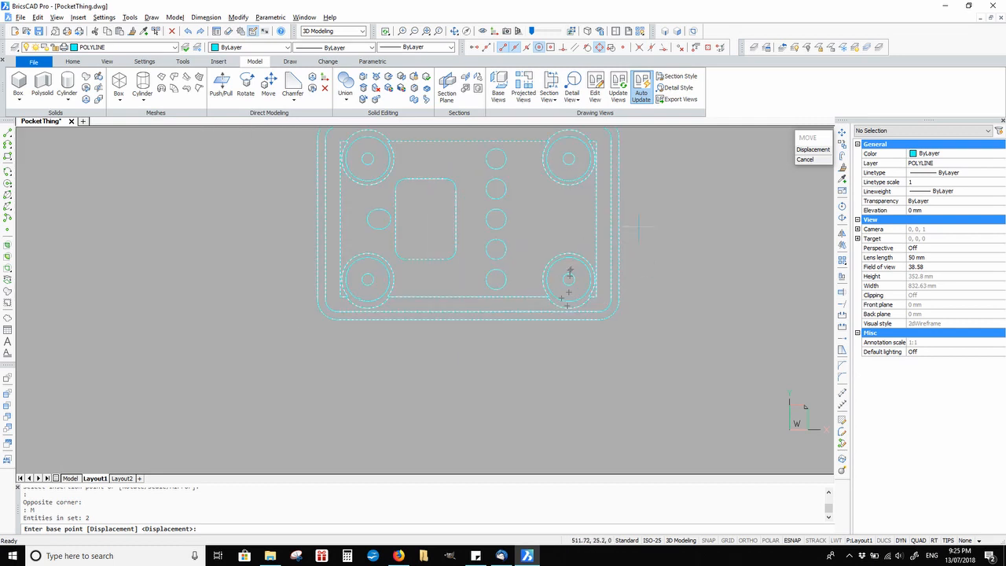
click(619, 218)
scroll(418, 210, down, 3)
middle_drag(220, 232, 454, 369)
scroll(271, 334, up, 8)
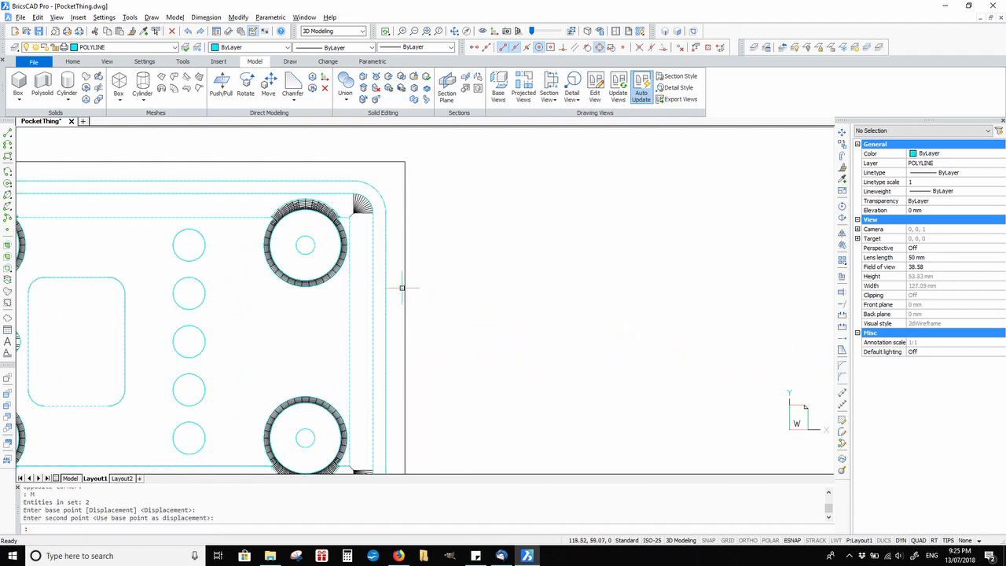
click(399, 285)
Step: Examine how the traced polylines line up with the bottom view's edges and holes in Layout1
scroll(458, 302, down, 5)
scroll(223, 284, up, 4)
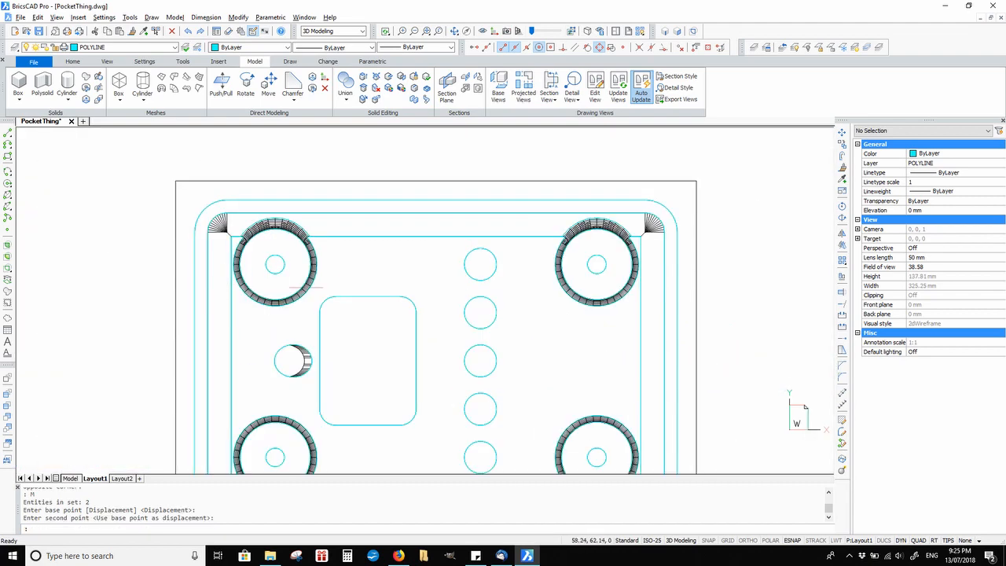
scroll(239, 184, up, 3)
scroll(435, 276, down, 5)
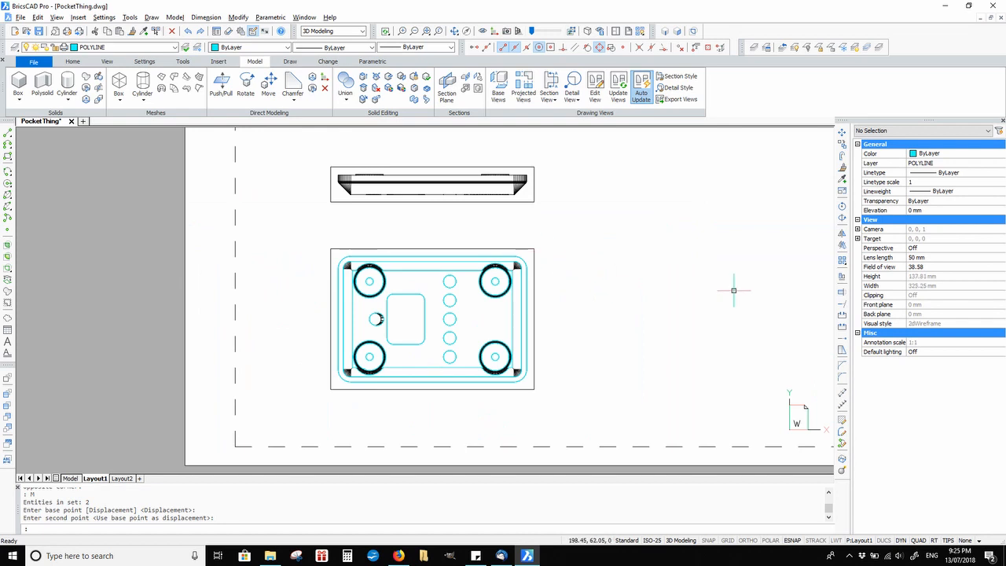
scroll(544, 318, up, 3)
scroll(544, 317, down, 3)
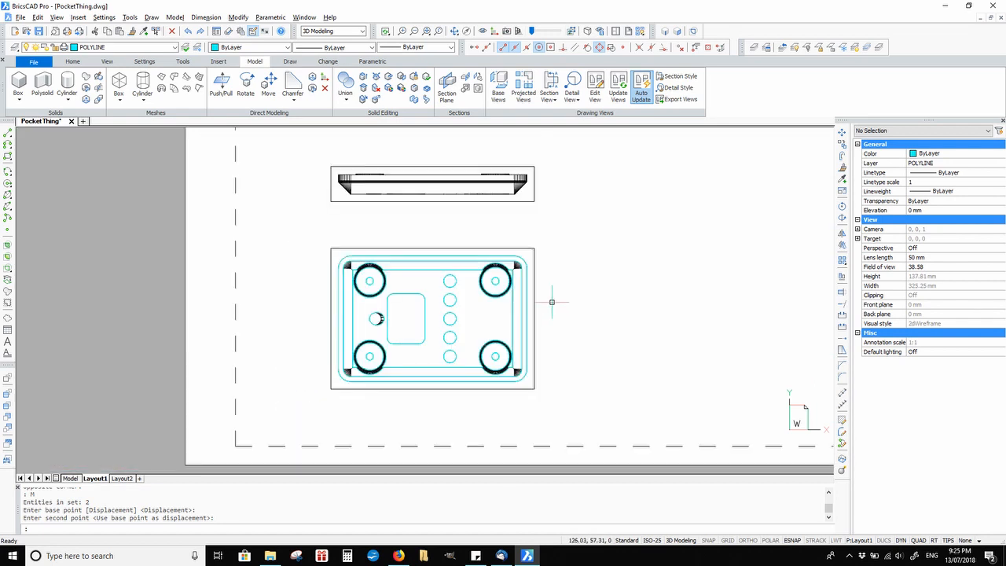
scroll(602, 236, down, 3)
scroll(560, 302, down, 1)
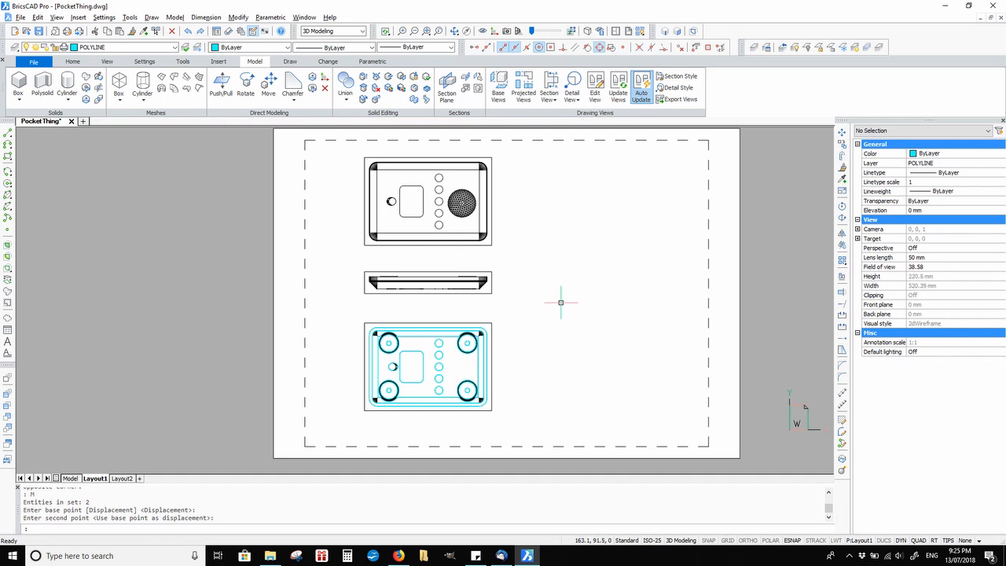
Step: Start a full section of the bottom view with a horizontal polar-aligned section line from the middle hole's center to the view's left edge
click(551, 81)
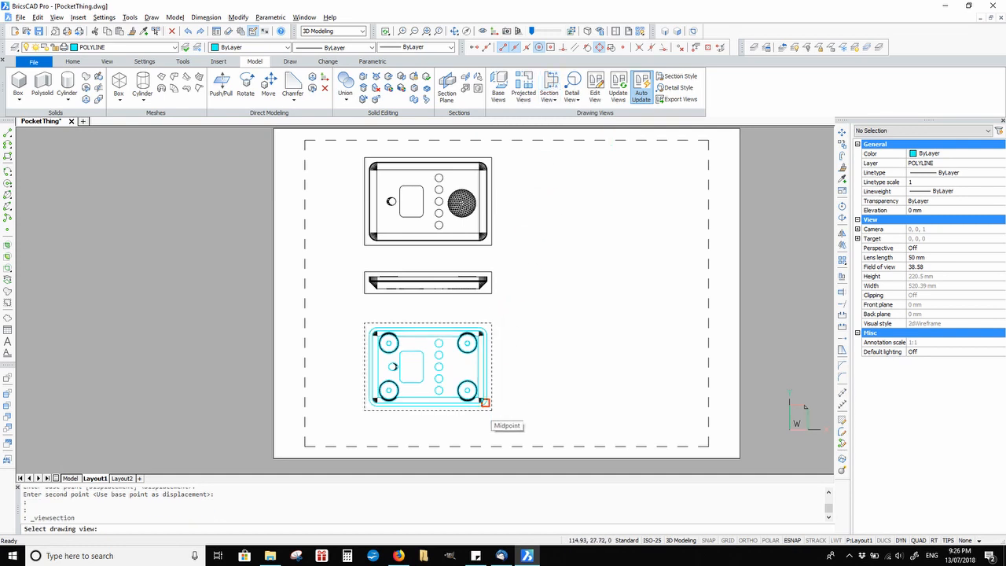
scroll(488, 405, up, 3)
click(405, 300)
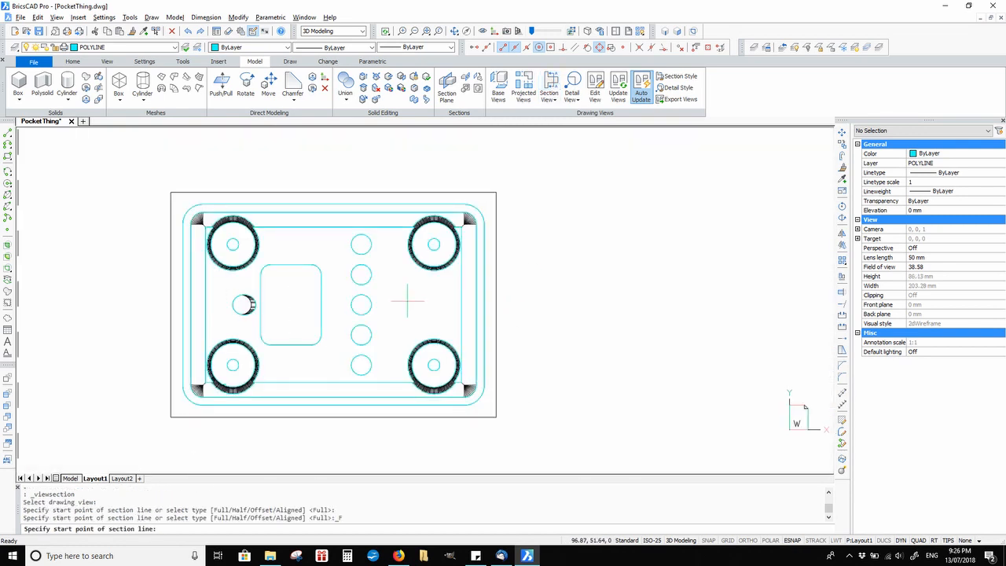
click(361, 305)
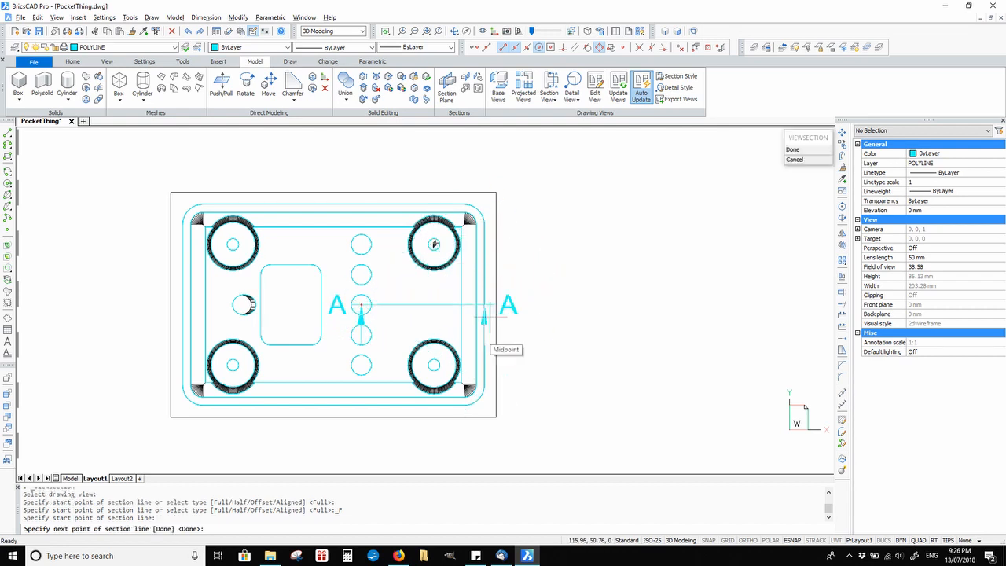
key(F10)
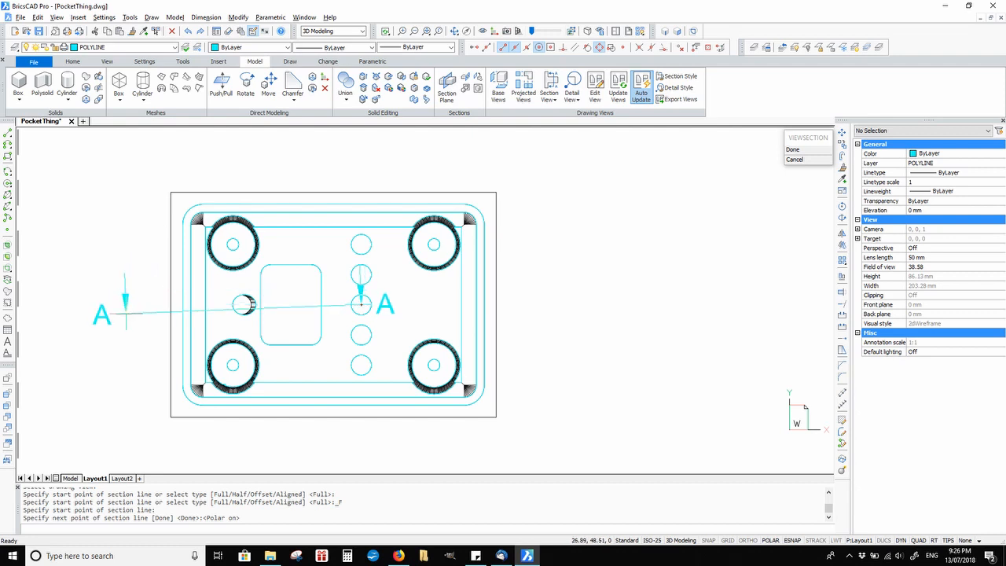
click(171, 316)
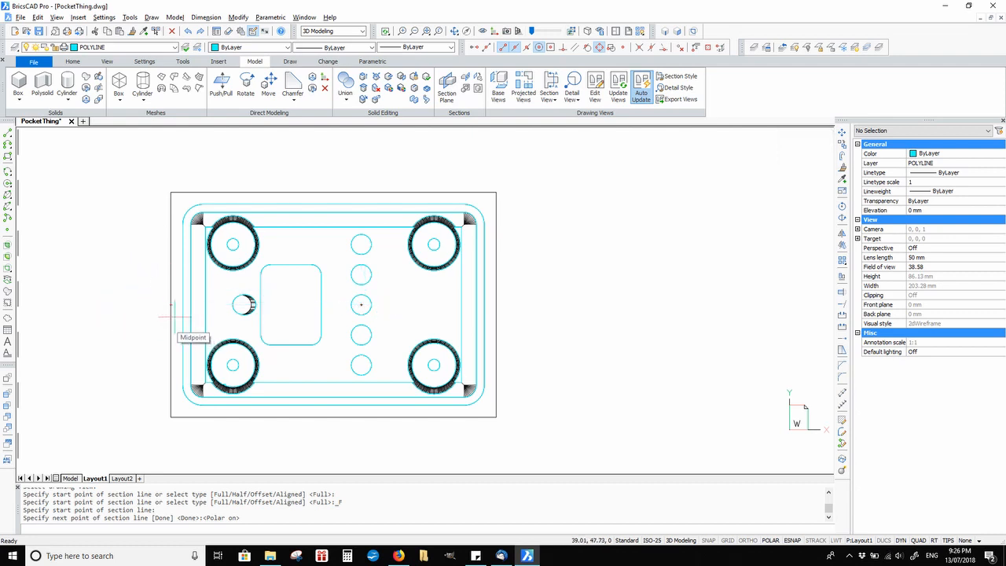
key(Return)
Step: Place the section view straight below the bottom view, outside the sheet
scroll(181, 412, down, 3)
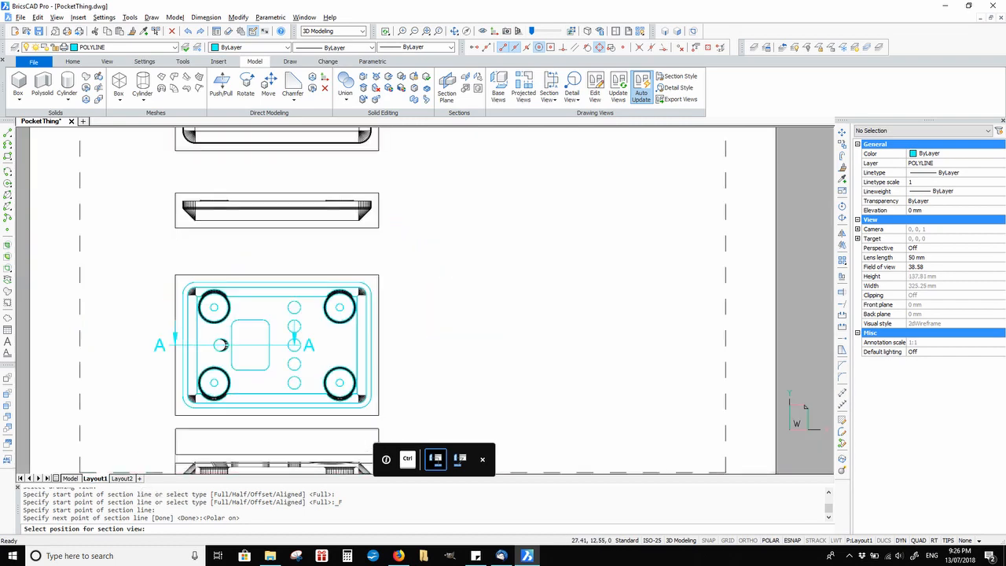
middle_drag(220, 193, 195, 5)
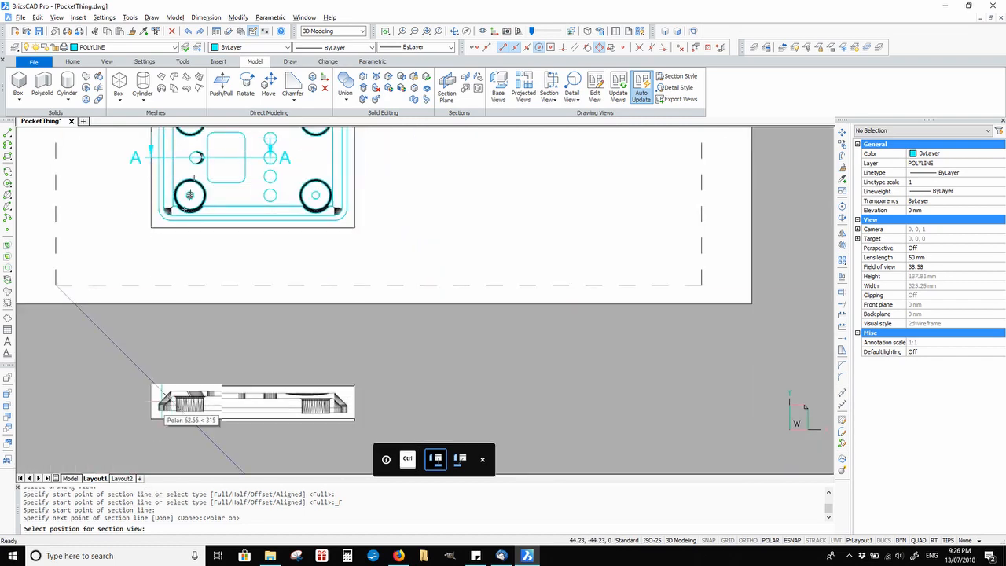
click(252, 368)
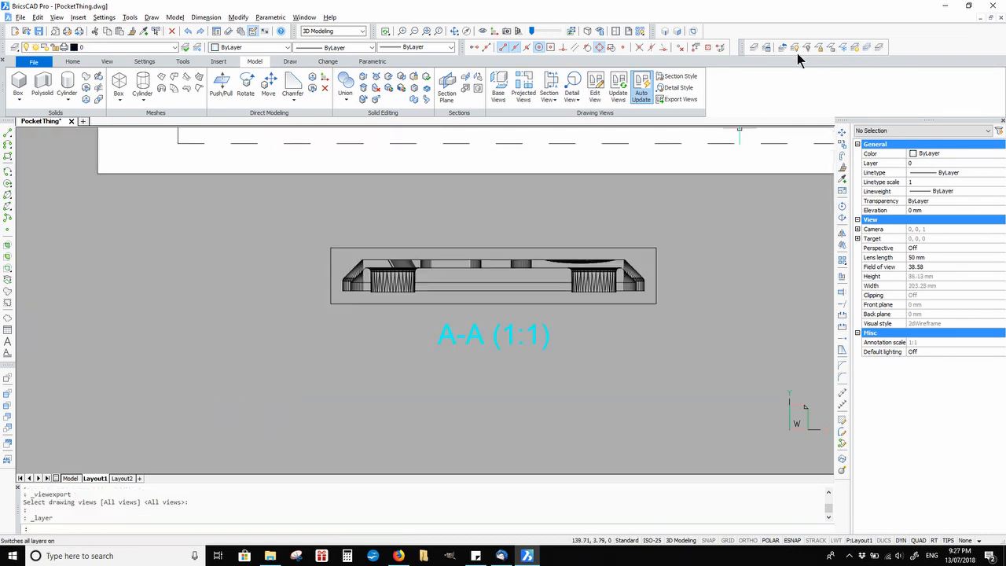
Step: Export section view A-A to model space without removing the layout views, placing it in empty space right of the traced block
click(660, 100)
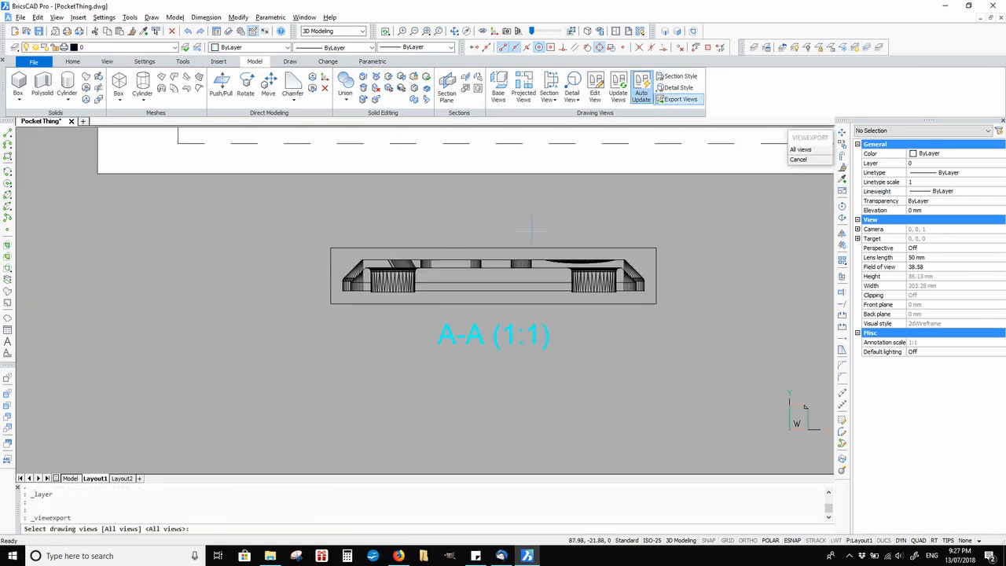
click(491, 276)
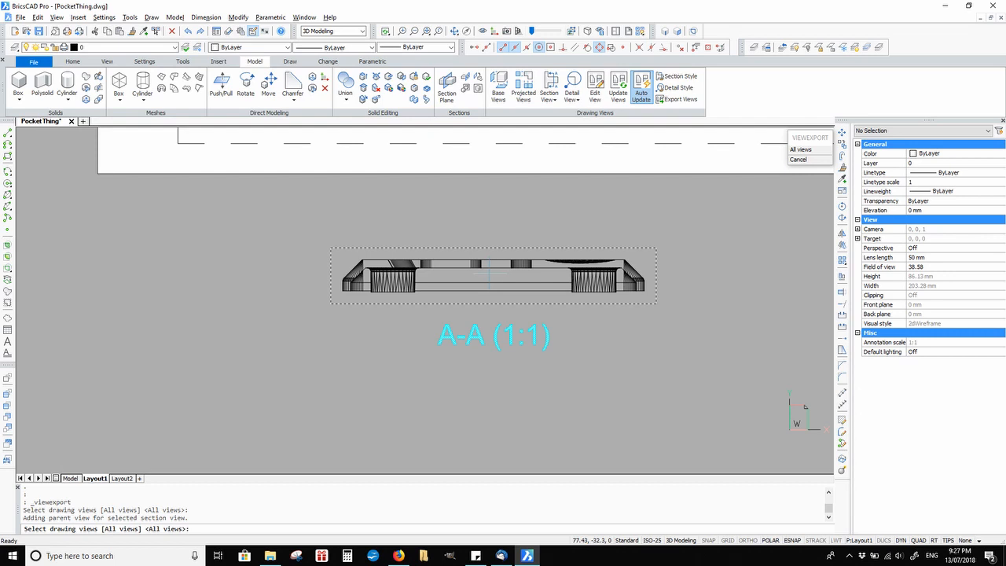
key(Return)
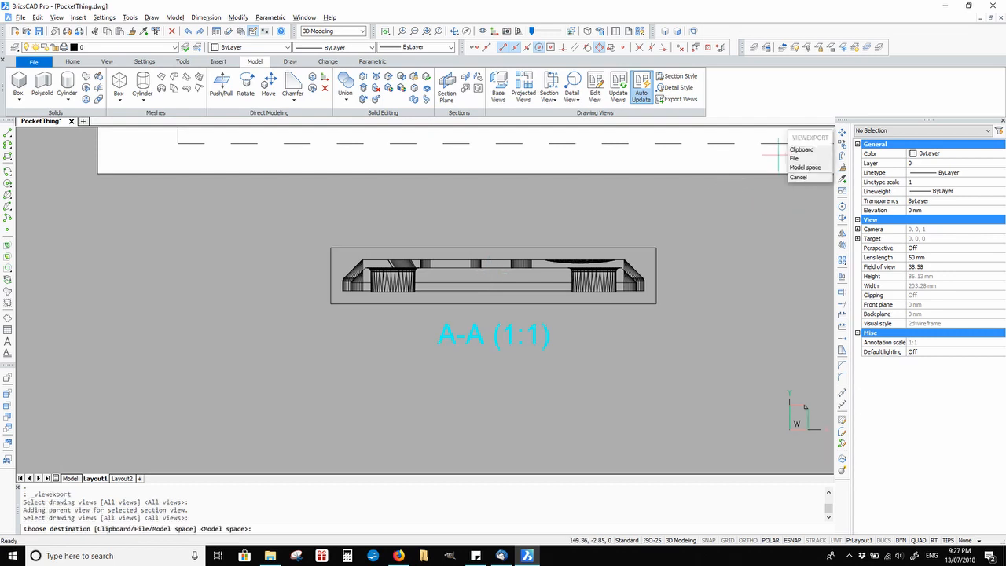
click(797, 167)
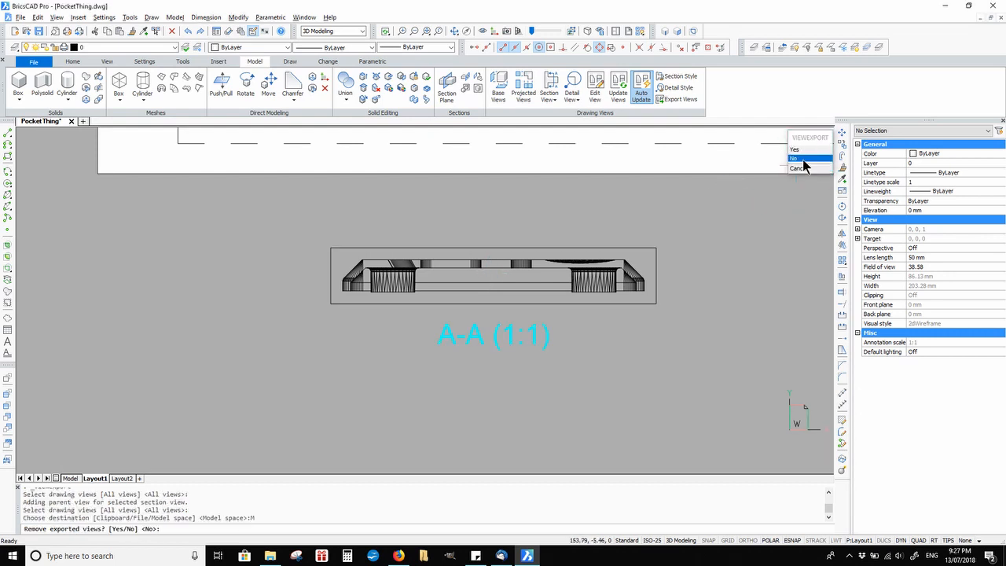
click(800, 159)
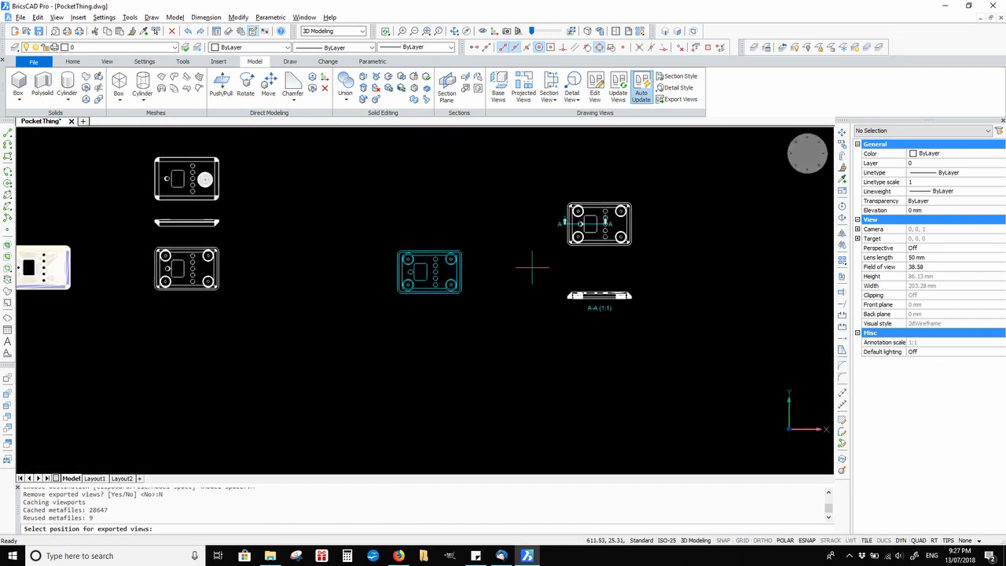
key(Escape)
Step: Make POLYLINE the current layer
scroll(601, 309, up, 3)
click(174, 47)
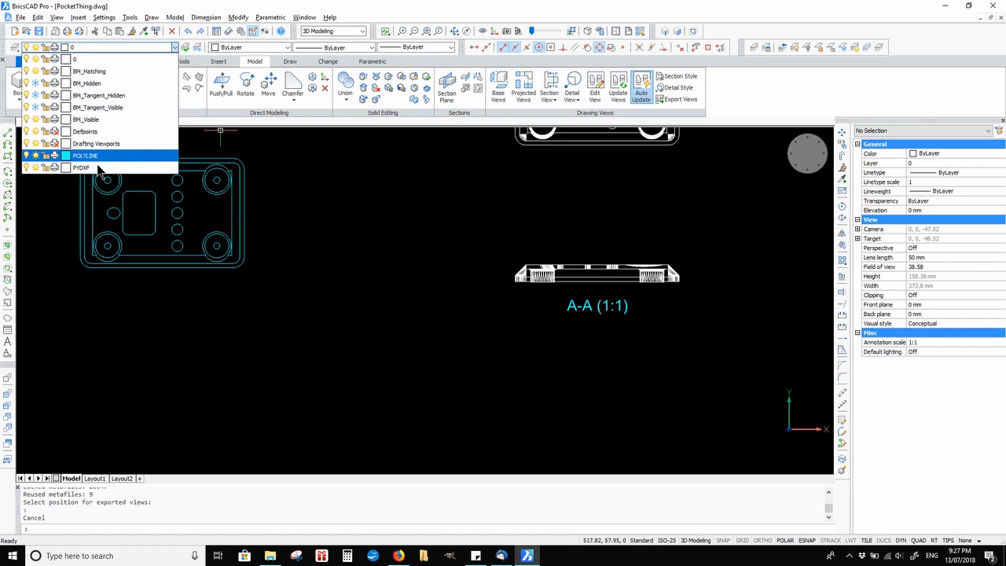
click(100, 168)
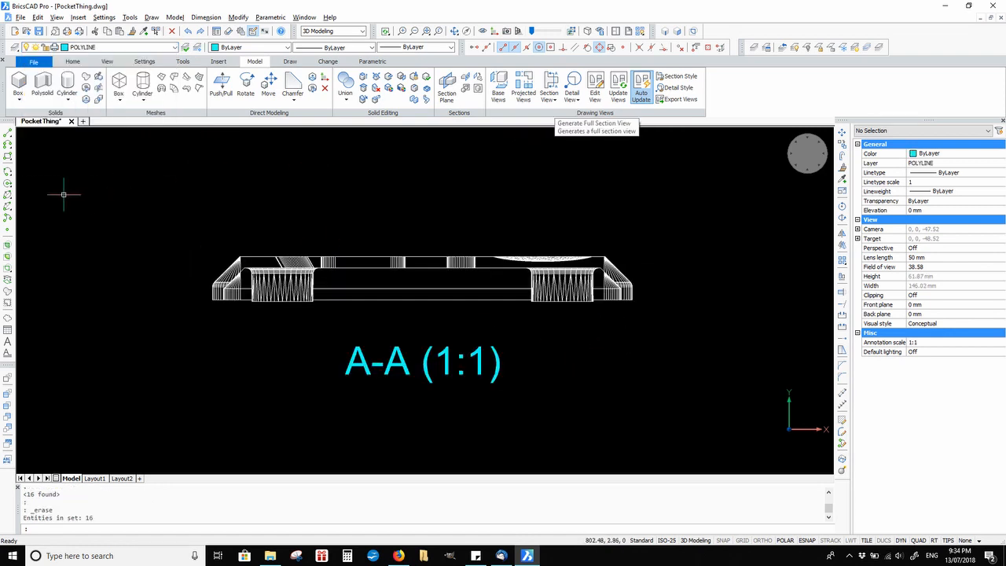
Step: Draw a rectangle enclosing the exported A-A section geometry, leaving its label outside
click(7, 156)
click(153, 209)
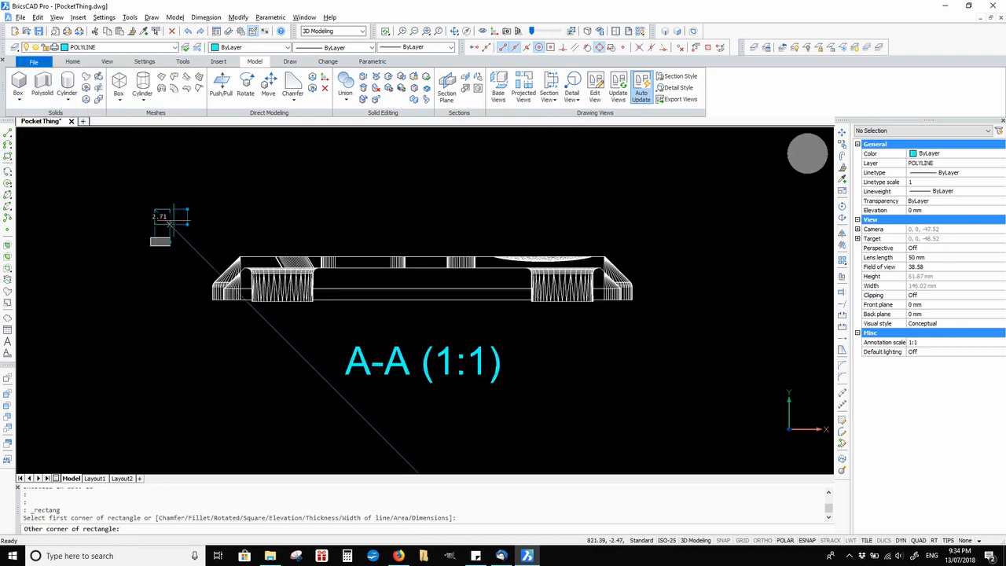
click(672, 334)
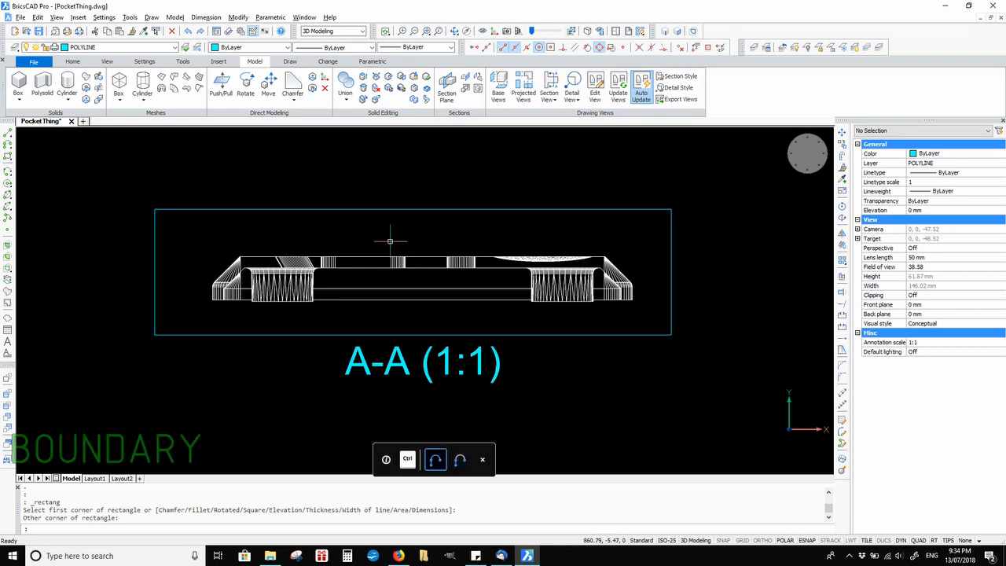
Step: Create boundary polylines with BOUNDARY from the space between the rectangle and the section's outer contour
text(BOUNDARY)
key(Return)
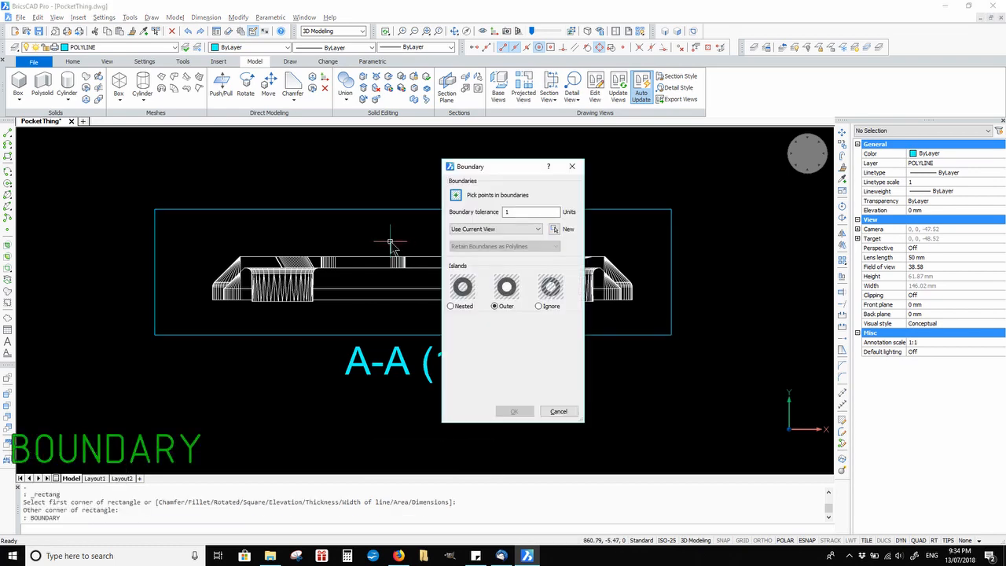
click(454, 197)
click(427, 227)
key(Return)
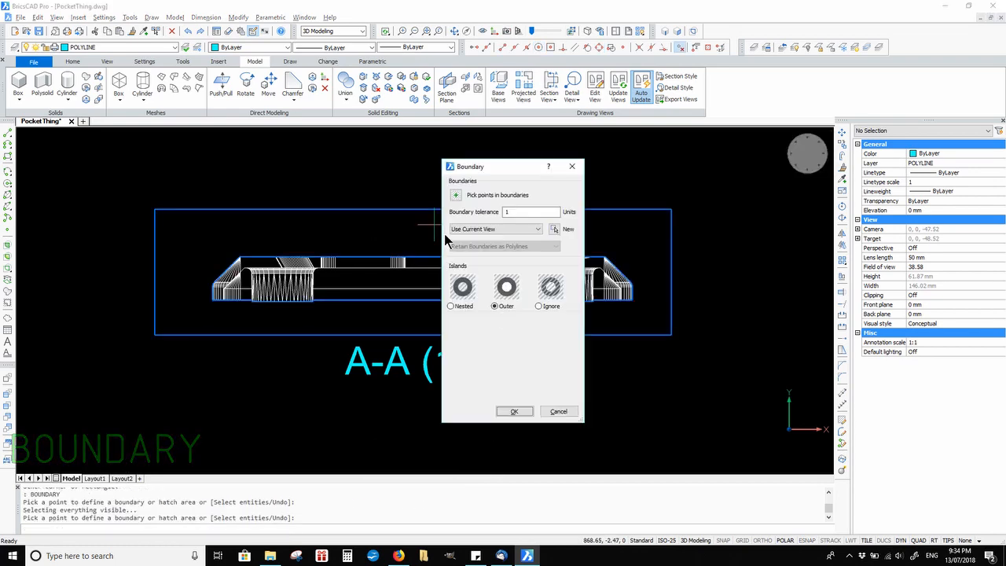
click(514, 411)
Step: Create boundary polylines from the section's top wall areas between the openings and below the curved recess
key(Return)
click(454, 198)
scroll(262, 262, up, 2)
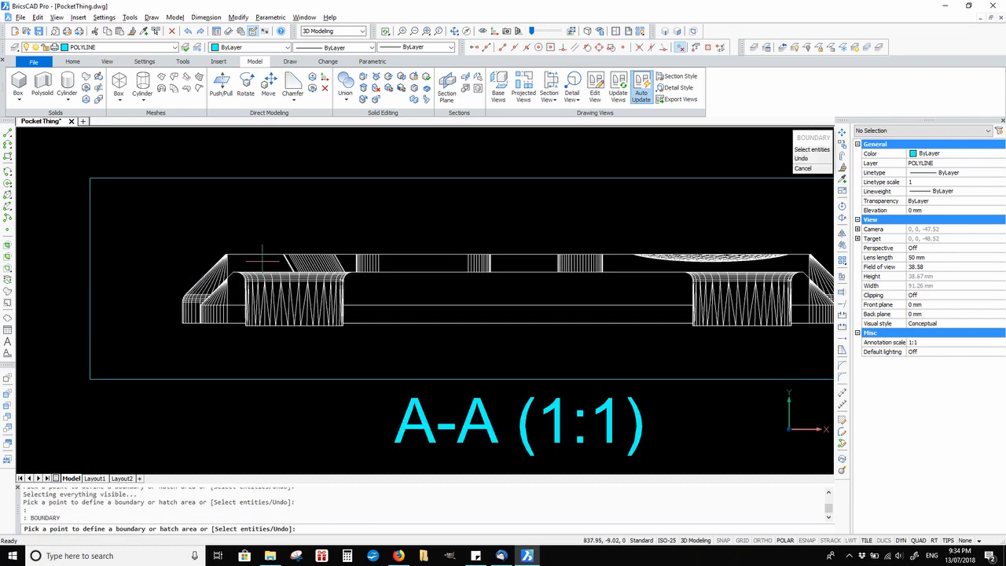
click(350, 259)
click(540, 261)
click(674, 266)
key(Return)
key(Return)
Step: Create boundary polylines from the upper and lower inner areas beneath the top wall, between and beside the two feet
key(Return)
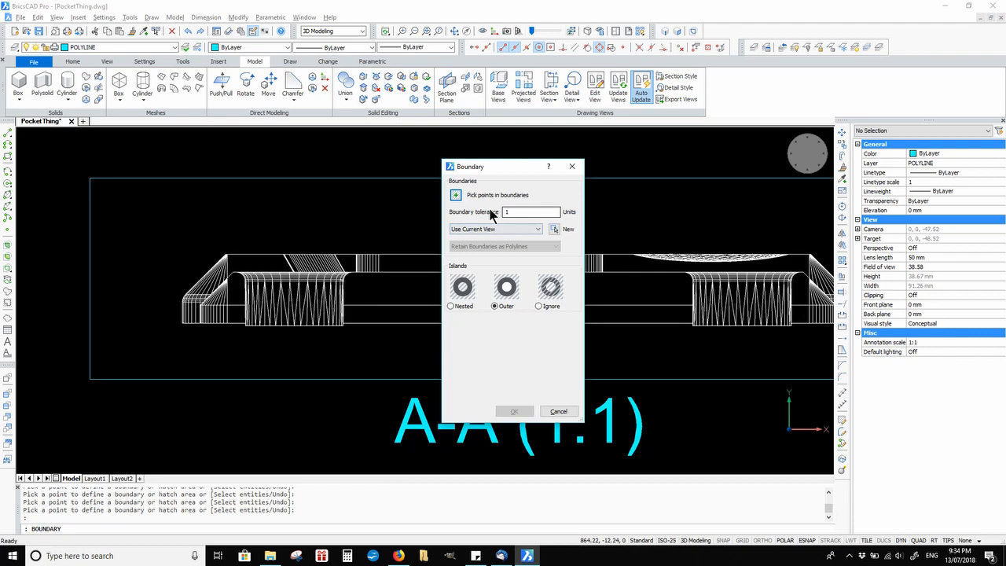
click(456, 195)
click(235, 290)
click(619, 299)
click(801, 294)
click(801, 314)
click(643, 314)
click(237, 313)
key(Return)
click(519, 410)
Step: Examine the linework at both ends of the A-A section up close
scroll(515, 391, down, 1)
scroll(739, 340, up, 4)
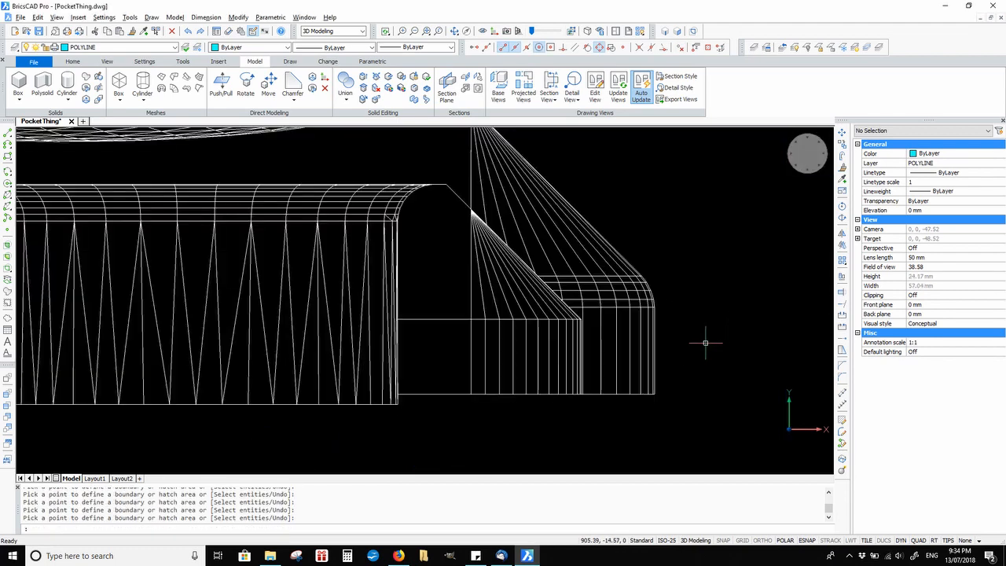
scroll(697, 342, down, 2)
scroll(686, 343, up, 2)
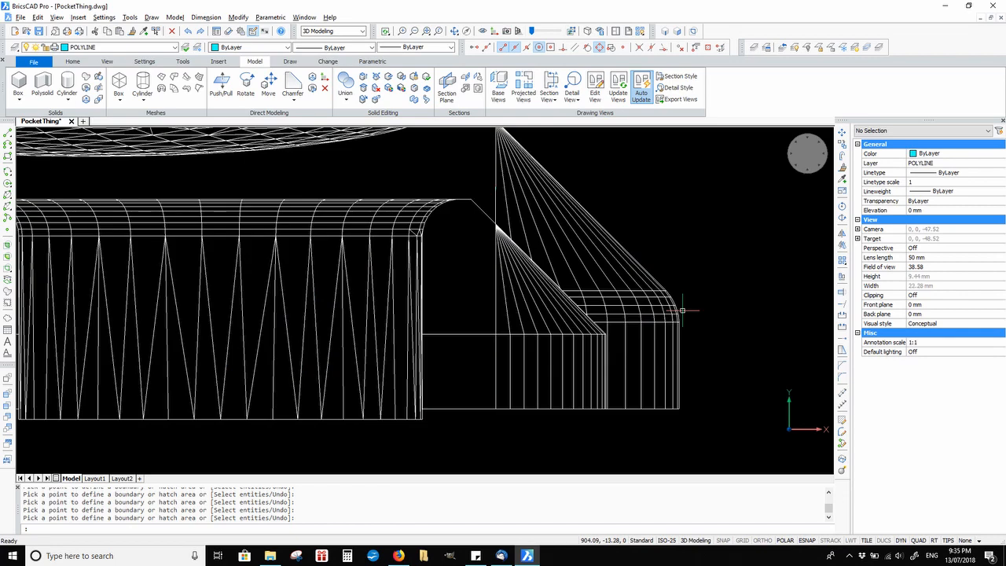
scroll(370, 301, down, 3)
scroll(355, 299, up, 3)
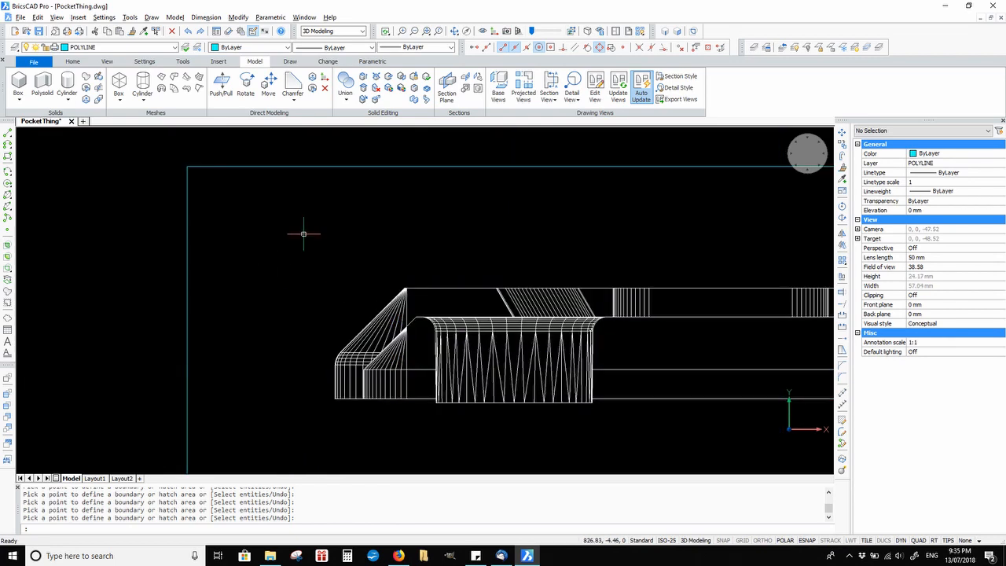
click(176, 48)
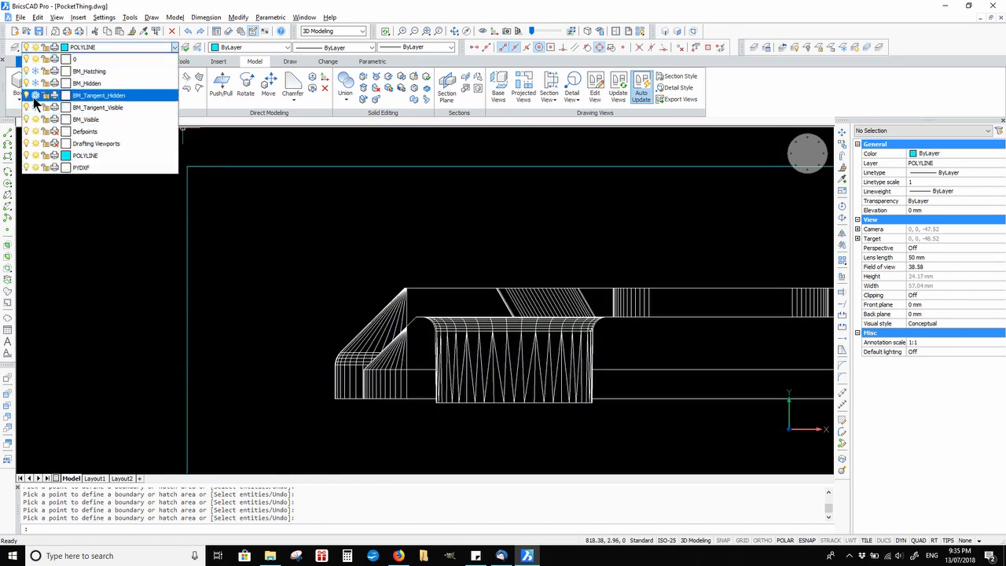
click(266, 238)
scroll(338, 262, down, 3)
scroll(620, 290, up, 3)
scroll(566, 358, down, 6)
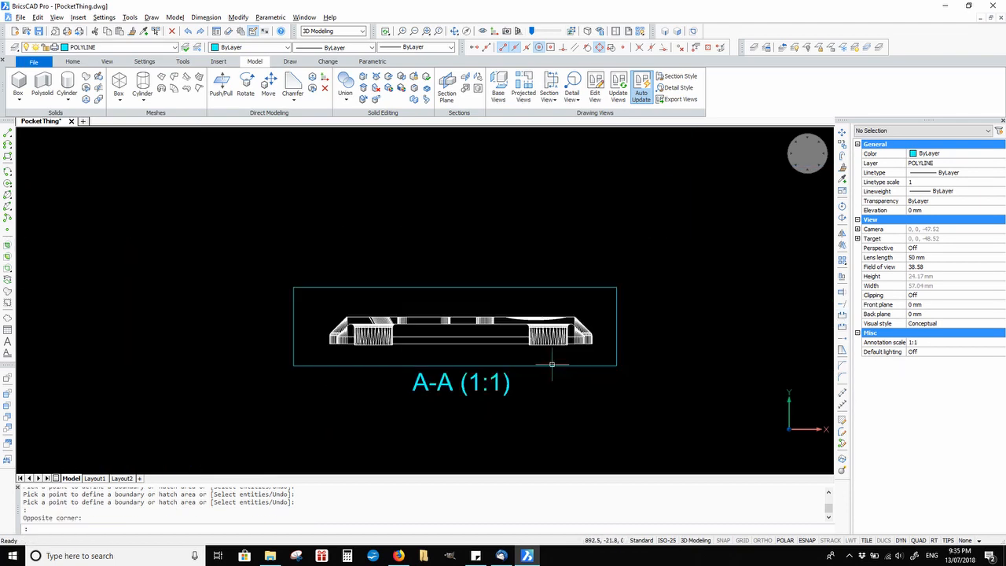
Step: Draw a solid box about 160 mm long and 30 mm high beside the PocketThing model
middle_drag(76, 252, 285, 267)
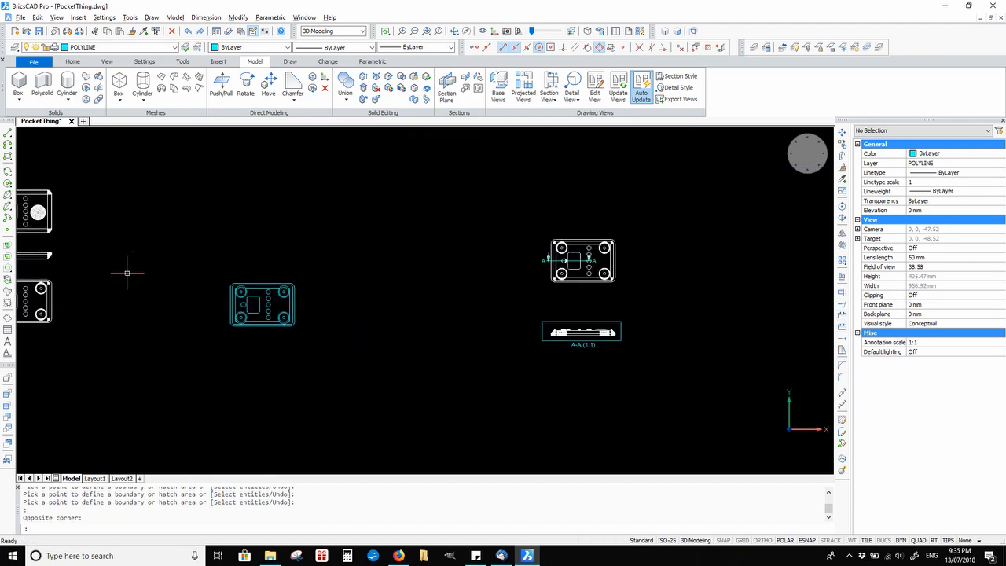
shift+middle_drag(157, 367, 417, 224)
scroll(281, 335, up, 1)
middle_drag(370, 297, 428, 254)
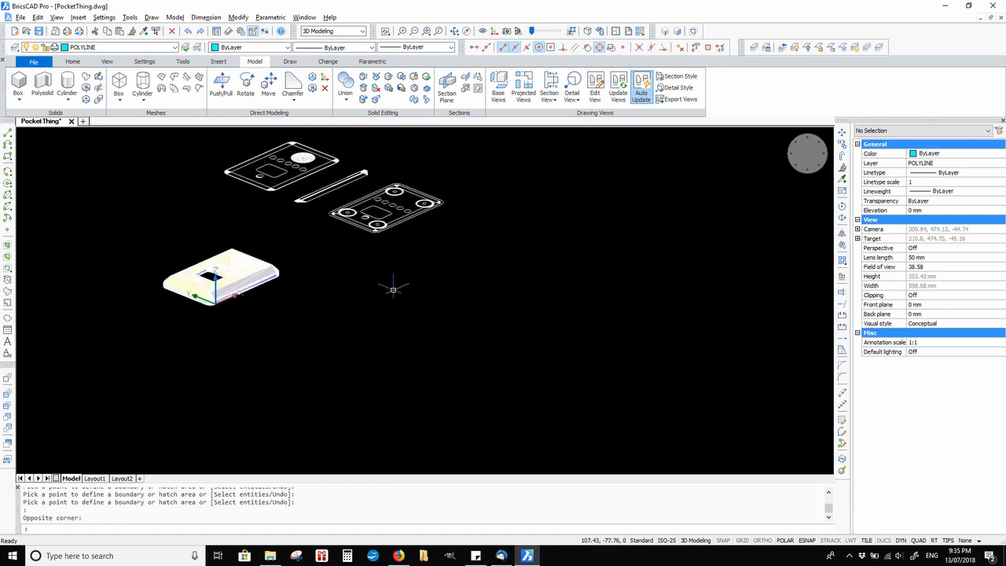
click(20, 85)
click(227, 363)
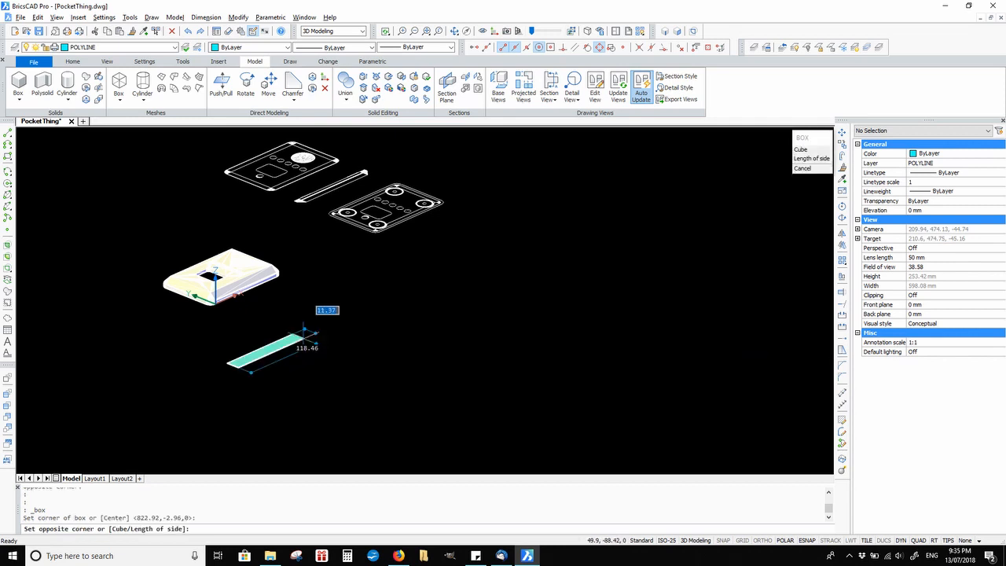
click(415, 312)
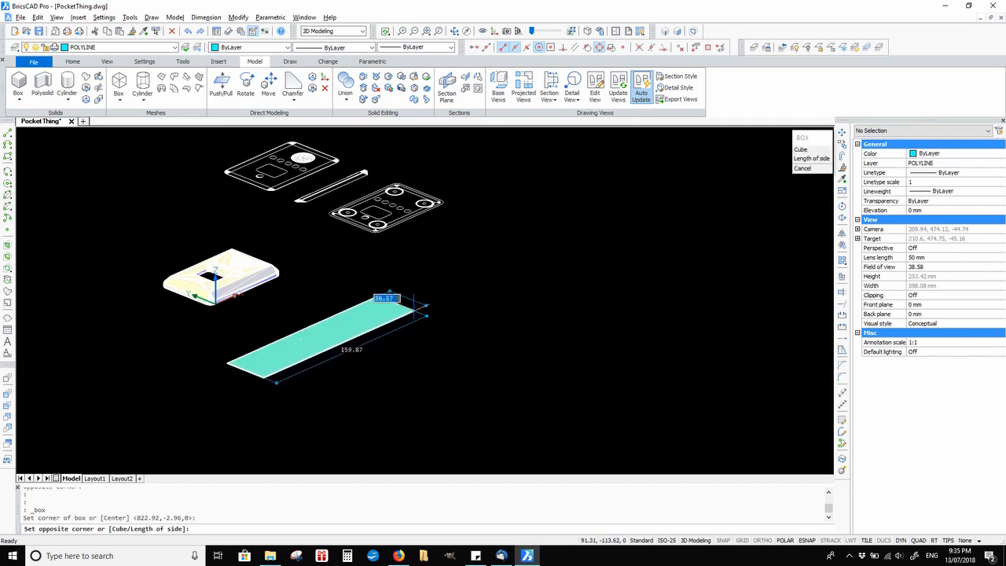
click(412, 228)
scroll(337, 338, up, 5)
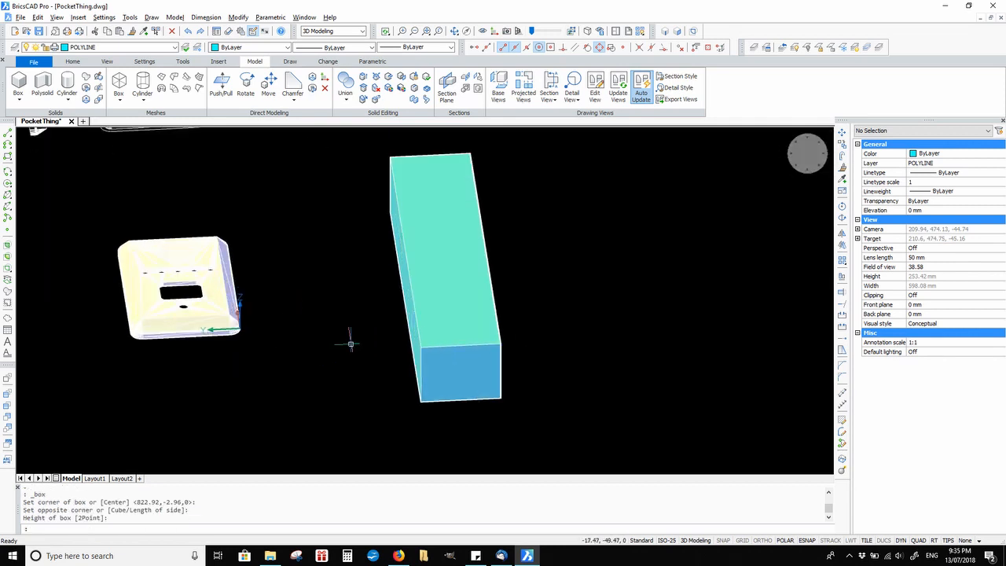
Step: Move the box from its corner using a .Y point filter and the value 0, so its side face cuts lengthwise through the model
scroll(335, 300, down, 6)
click(491, 262)
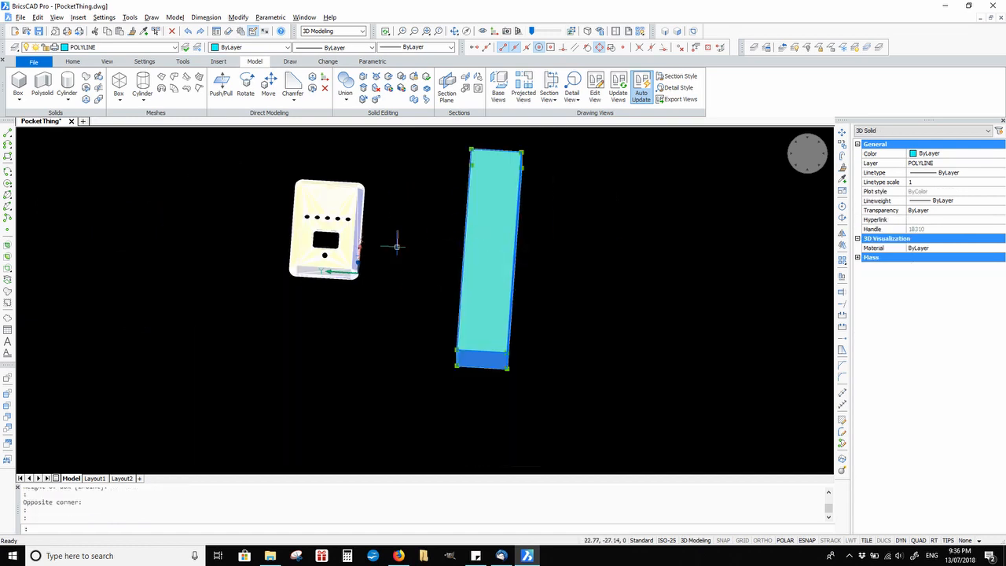
text(m)
key(Return)
scroll(368, 296, up, 1)
click(511, 381)
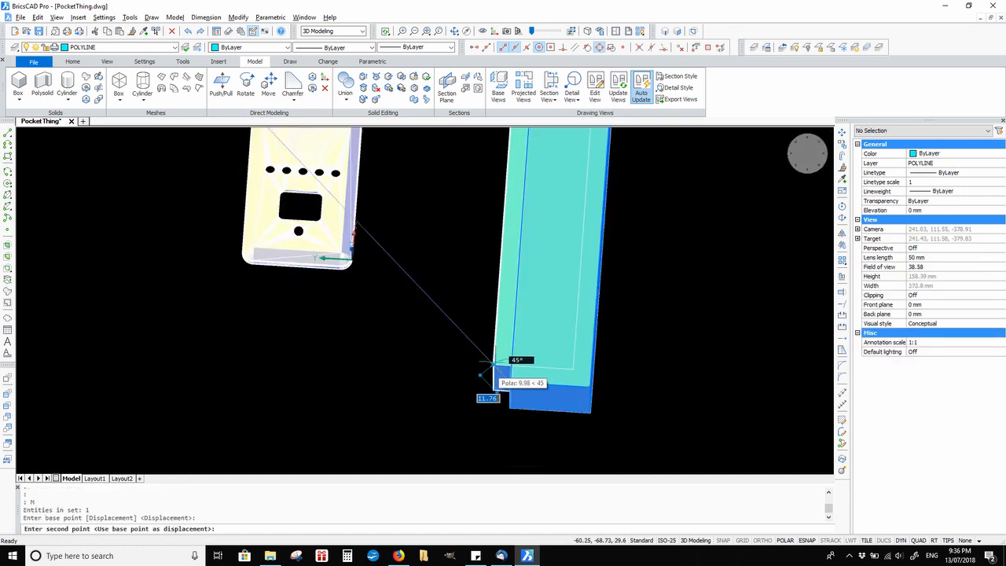
text(.y)
key(Return)
scroll(292, 288, up, 6)
click(172, 310)
text(0)
key(Return)
Step: Move the box about 8.6 mm down along Z so its side face extends below the model
scroll(145, 336, down, 3)
shift+middle_drag(145, 337, 451, 239)
scroll(451, 239, down, 2)
shift+middle_drag(376, 325, 404, 344)
click(664, 283)
click(609, 327)
text(m)
key(Return)
click(651, 315)
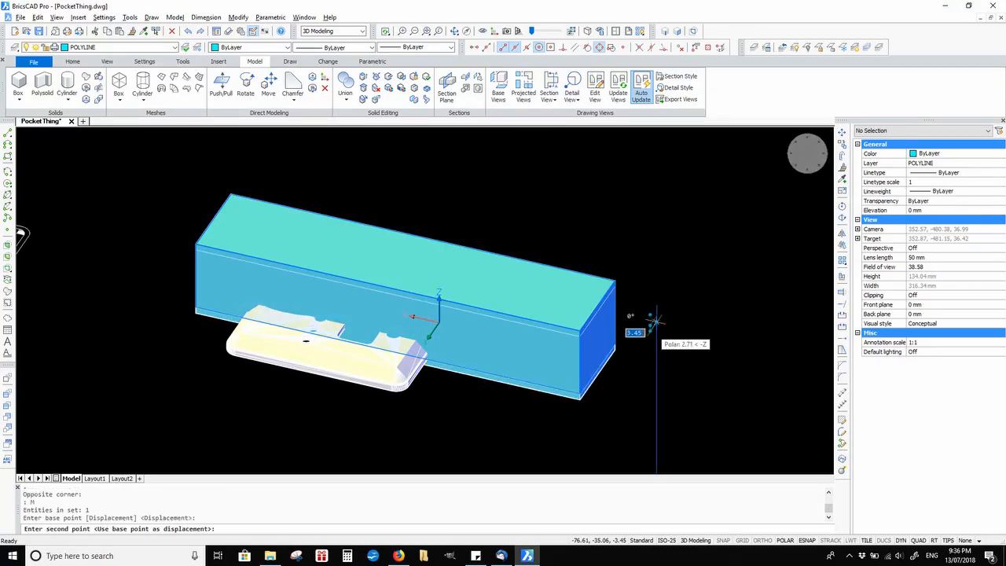
click(651, 334)
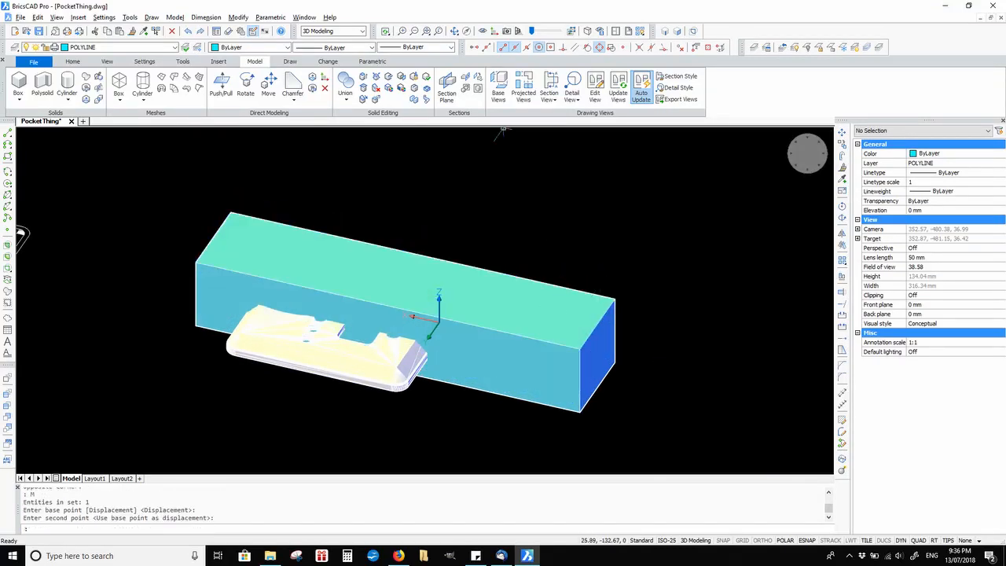
Step: Imprint the PocketThing model onto the box solid, keeping the source object
click(412, 87)
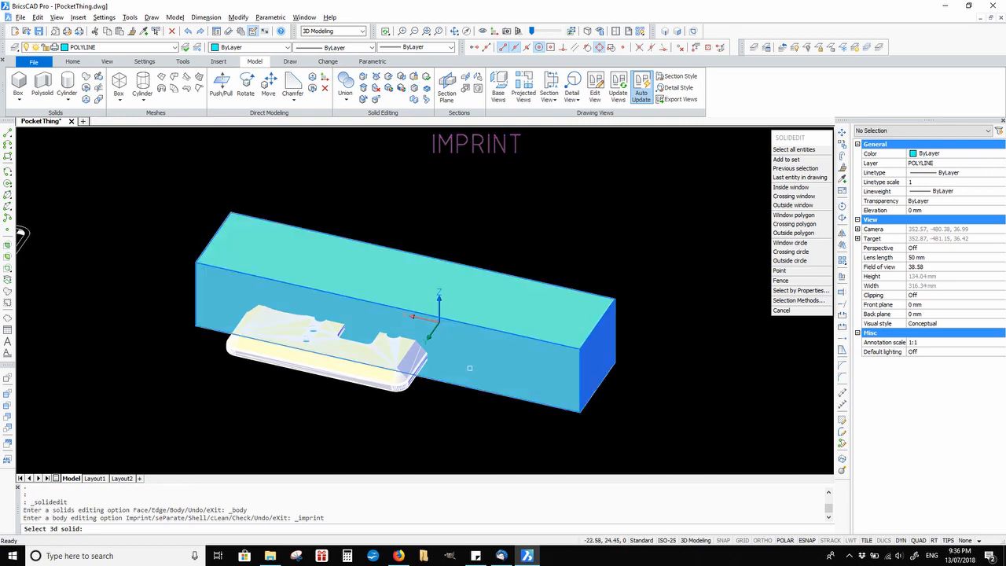
click(469, 368)
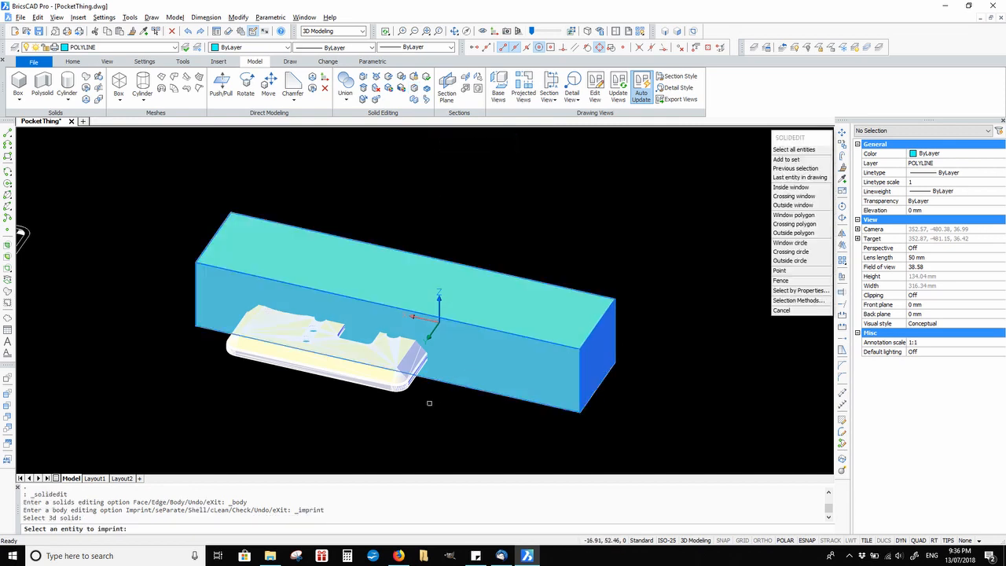
click(352, 370)
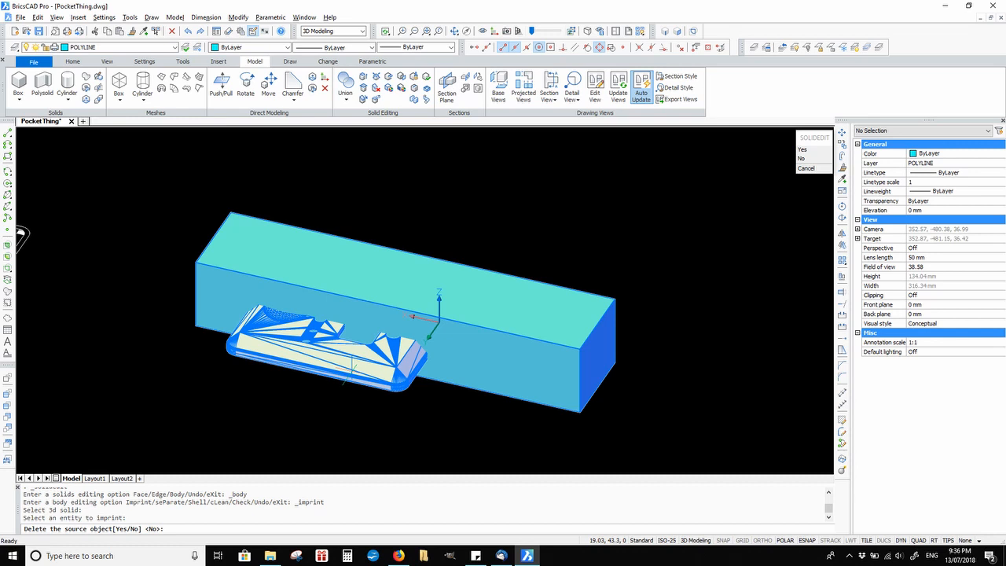
click(808, 152)
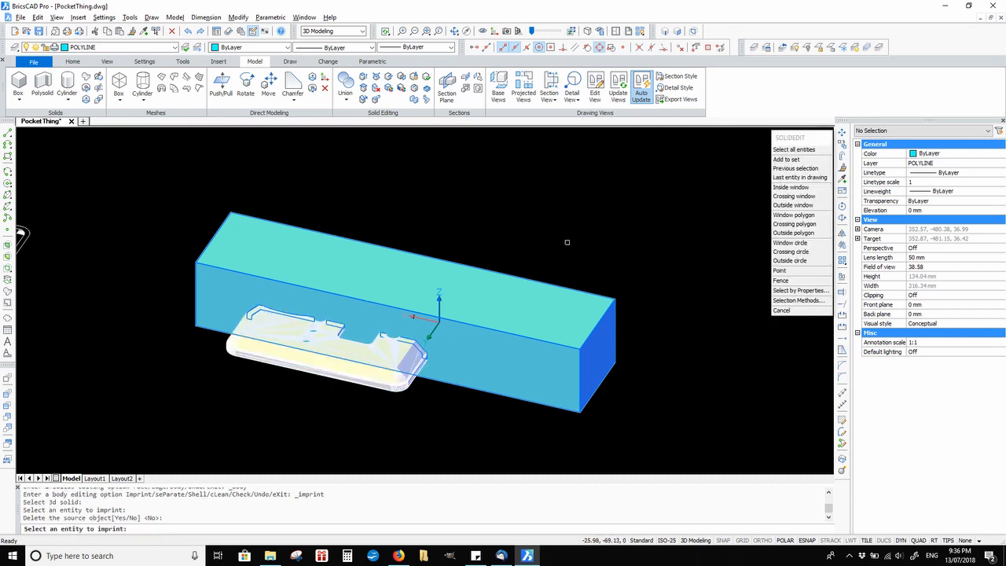
key(Return)
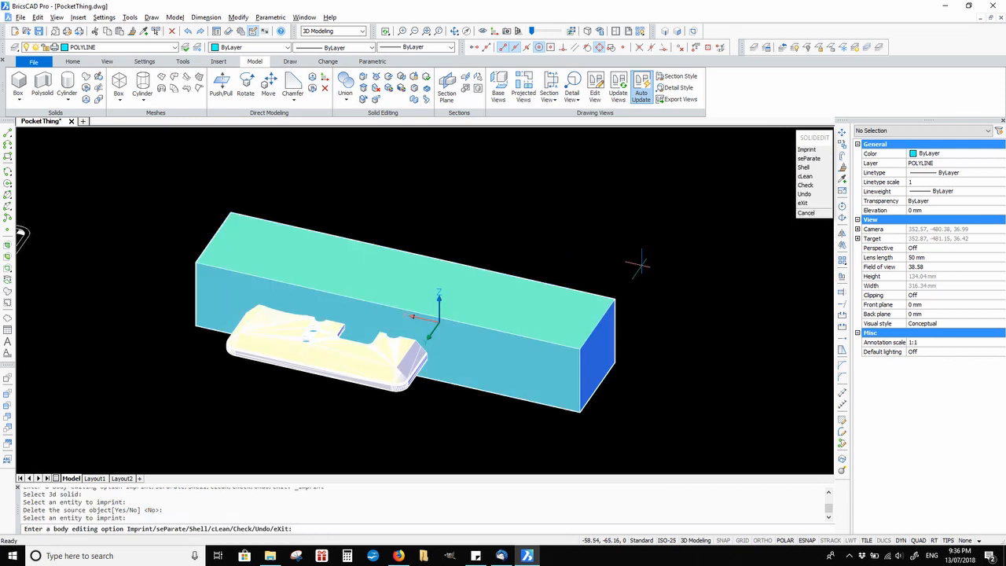
key(Escape)
Step: Move the imprinted box backward, clear of the PocketThing model
shift+middle_drag(684, 259, 611, 348)
click(613, 355)
click(550, 416)
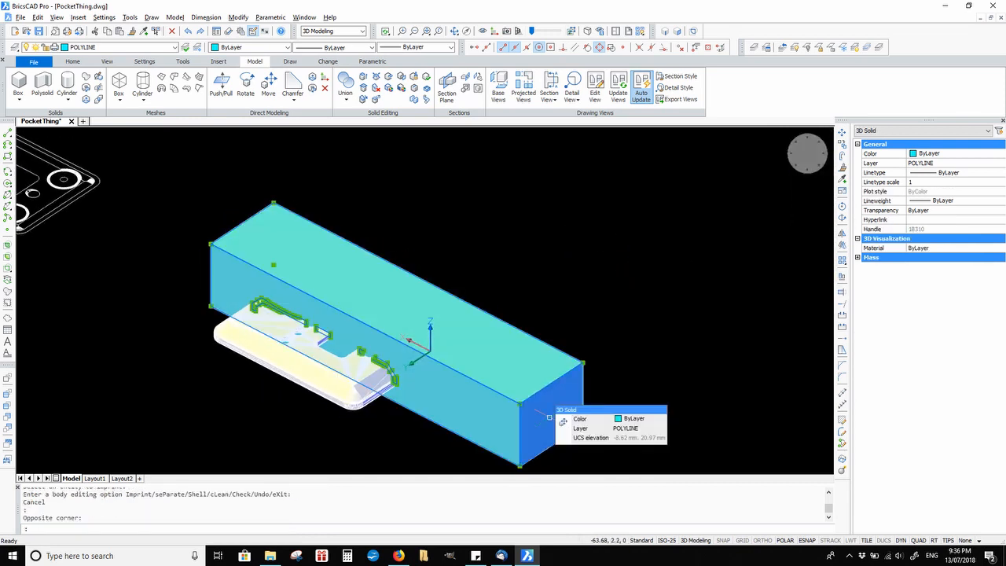
text(m)
key(Return)
click(583, 364)
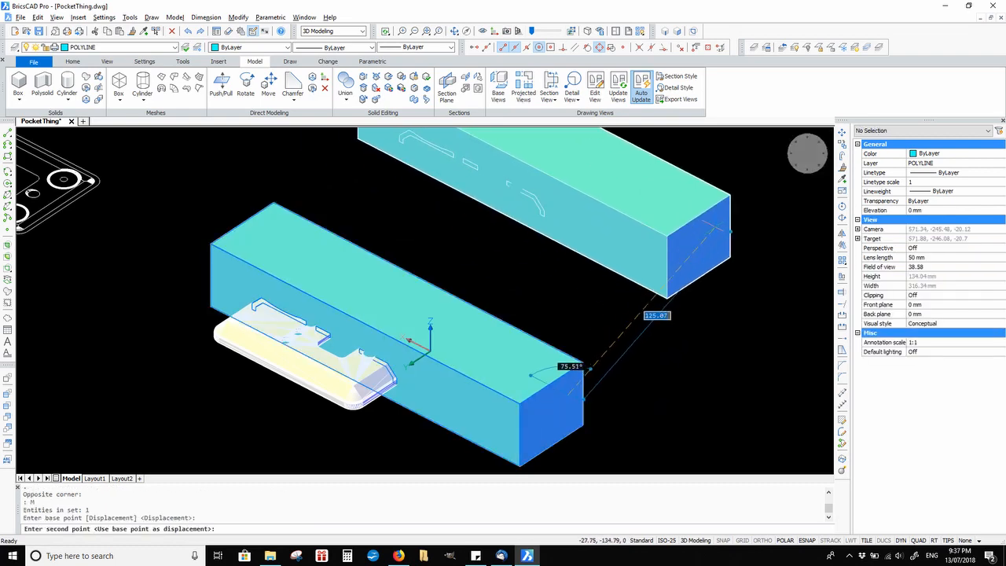
click(731, 298)
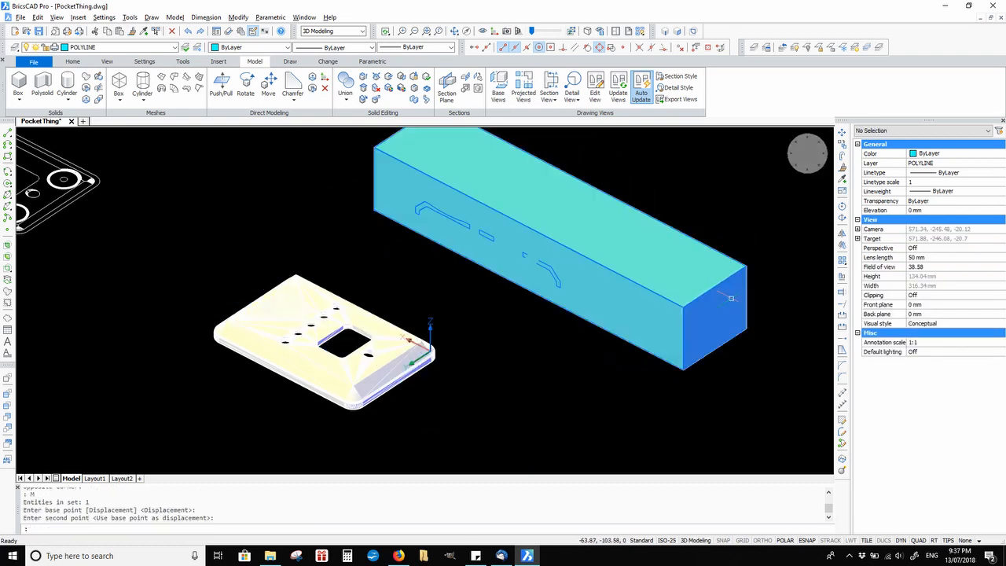
key(Escape)
Step: Copy the box's imprinted side face and its two closed section faces about 265 mm along X with Copy Faces
shift+middle_drag(438, 311, 515, 304)
scroll(418, 225, up, 2)
shift+middle_drag(418, 225, 391, 297)
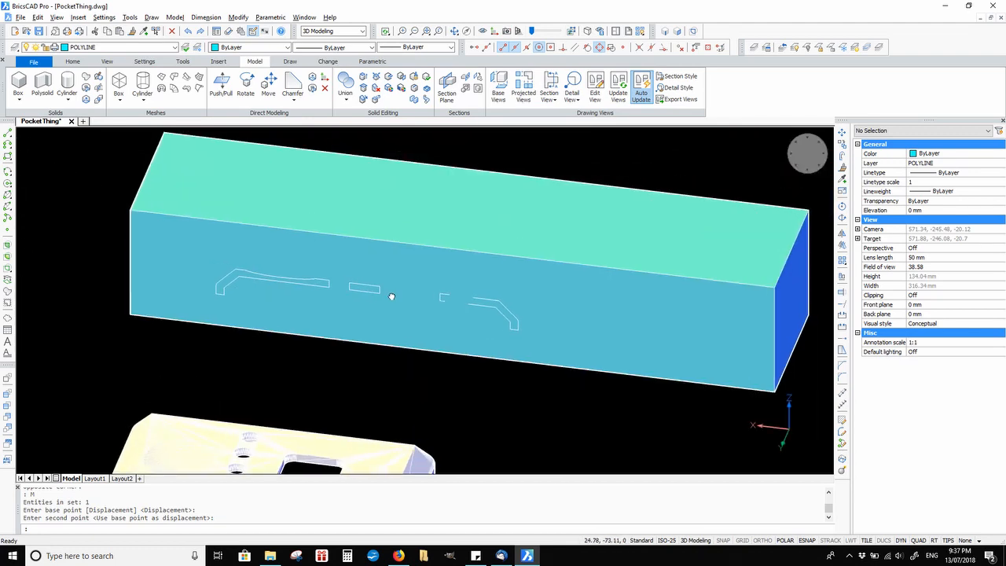
click(403, 79)
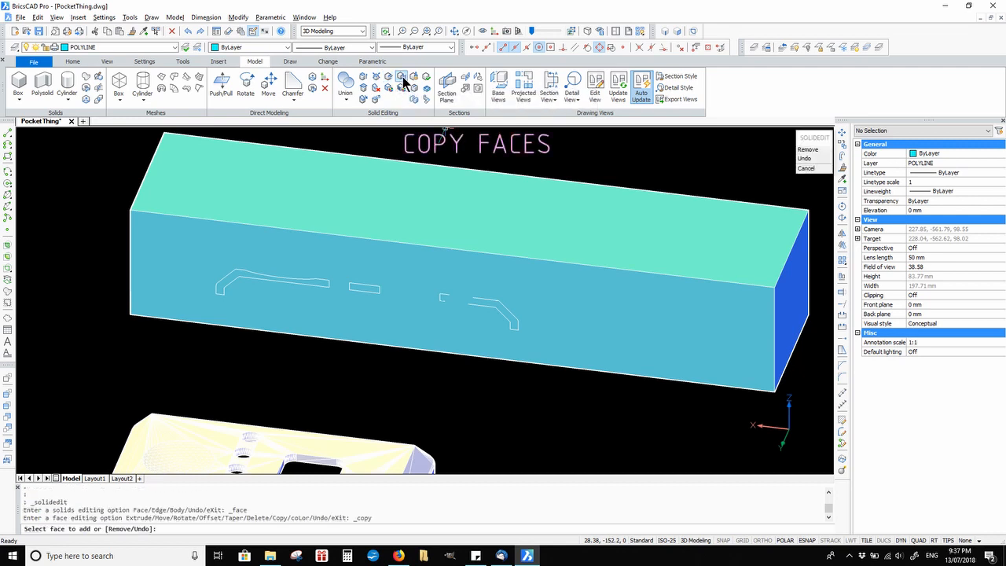
scroll(355, 146, down, 6)
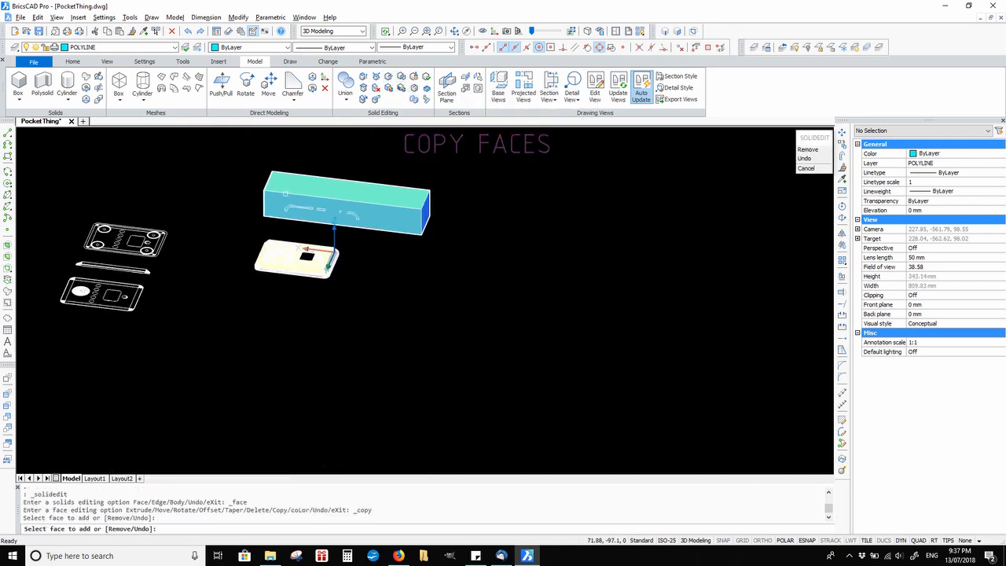
scroll(287, 206, up, 6)
click(294, 170)
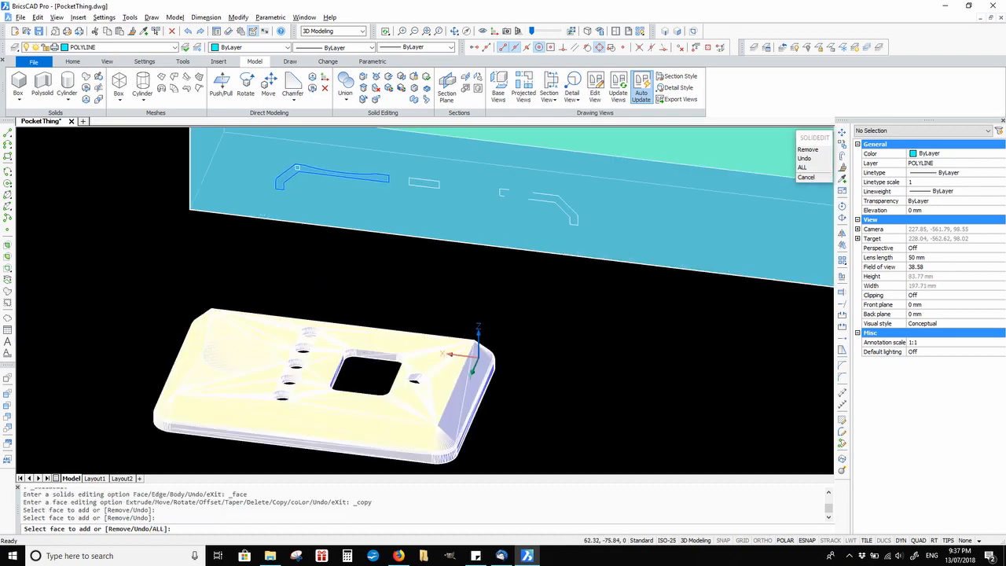
scroll(431, 196, up, 3)
click(432, 180)
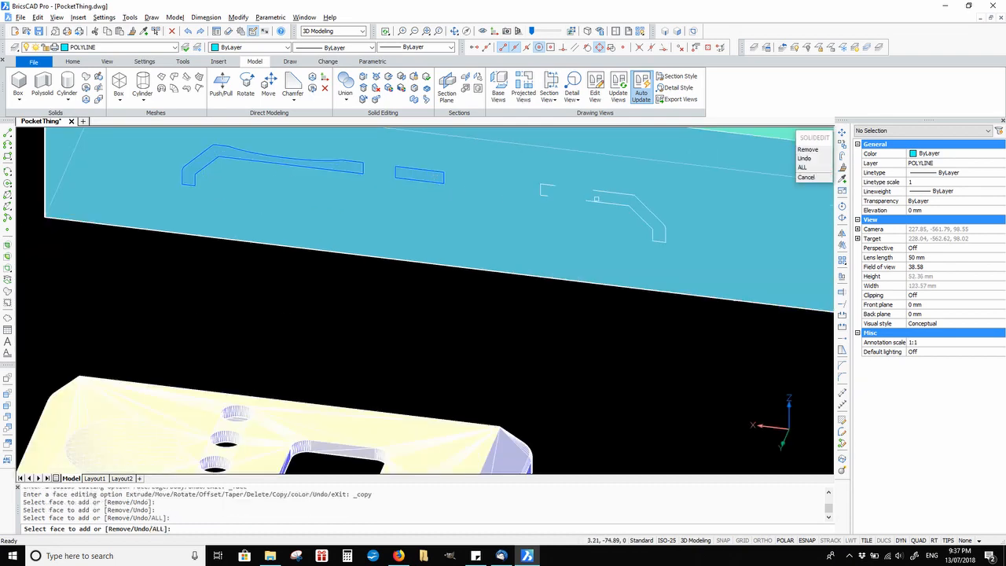
click(596, 199)
scroll(586, 208, down, 4)
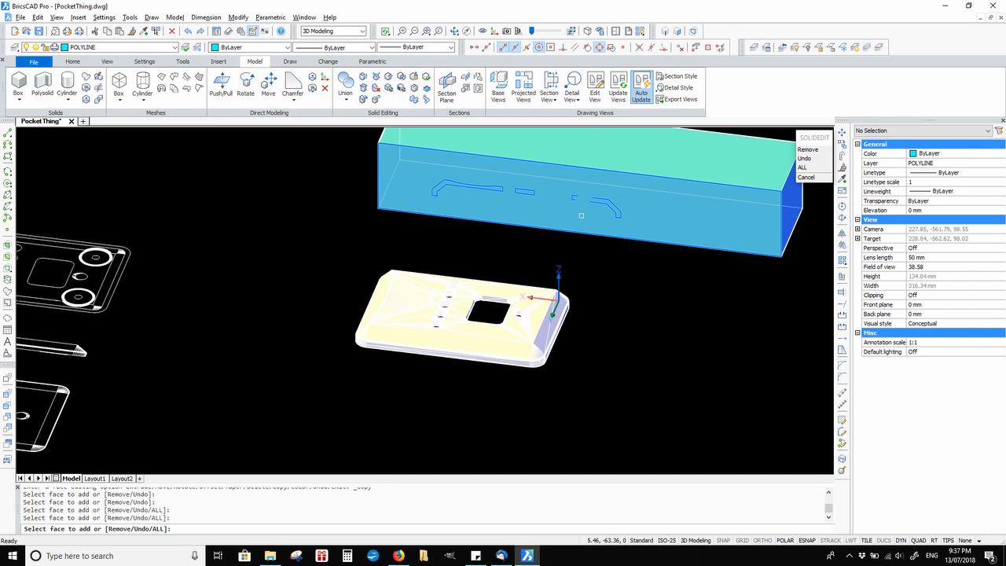
key(Return)
click(581, 215)
scroll(595, 207, down, 1)
middle_drag(783, 253, 417, 250)
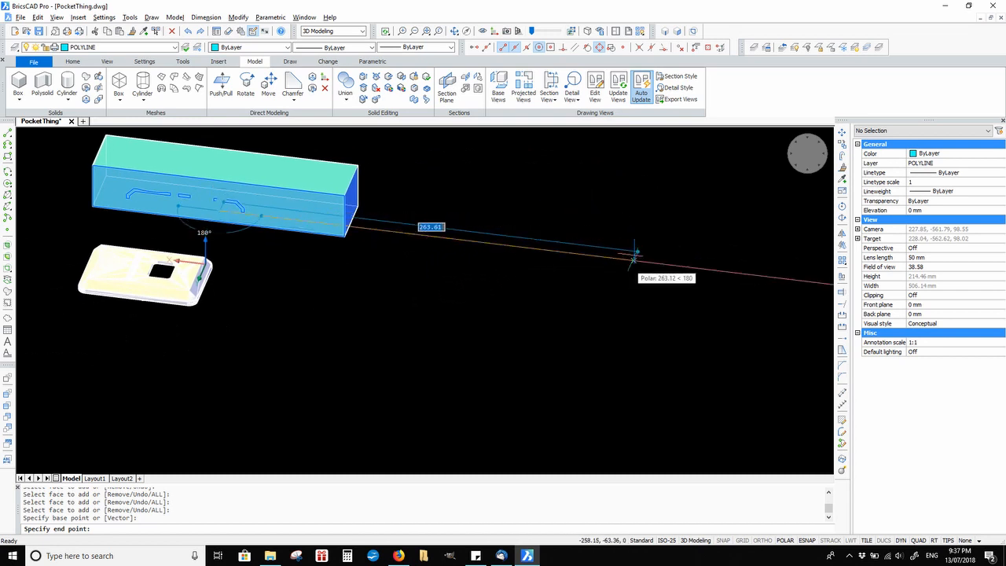
click(639, 259)
scroll(572, 282, up, 2)
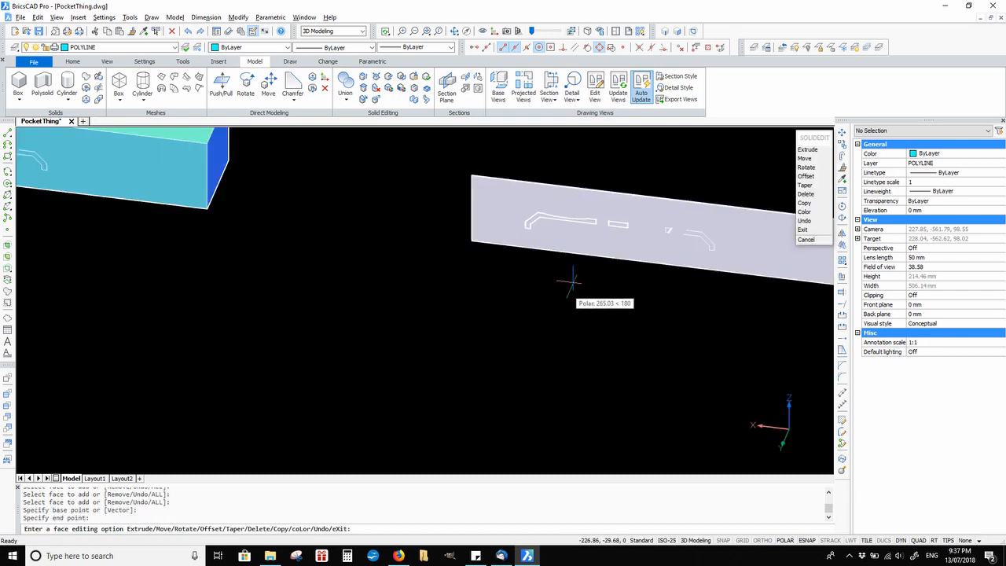
key(Escape)
Step: Rotate the three copied regions 90° with ROTATE3D about their lower long edge so they lie flat
scroll(546, 275, down, 2)
key(ctrl+z)
key(ctrl+z)
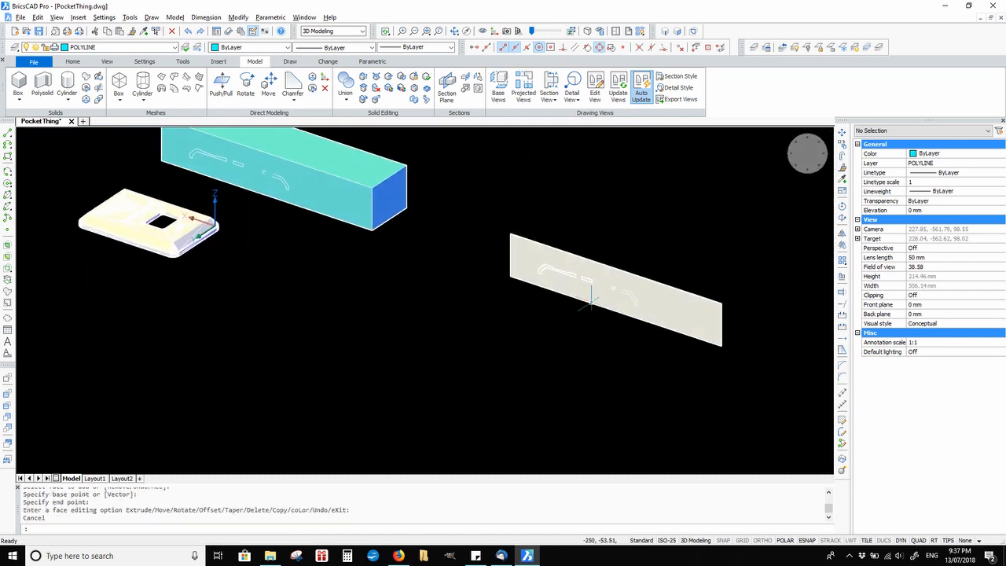
click(759, 218)
click(444, 417)
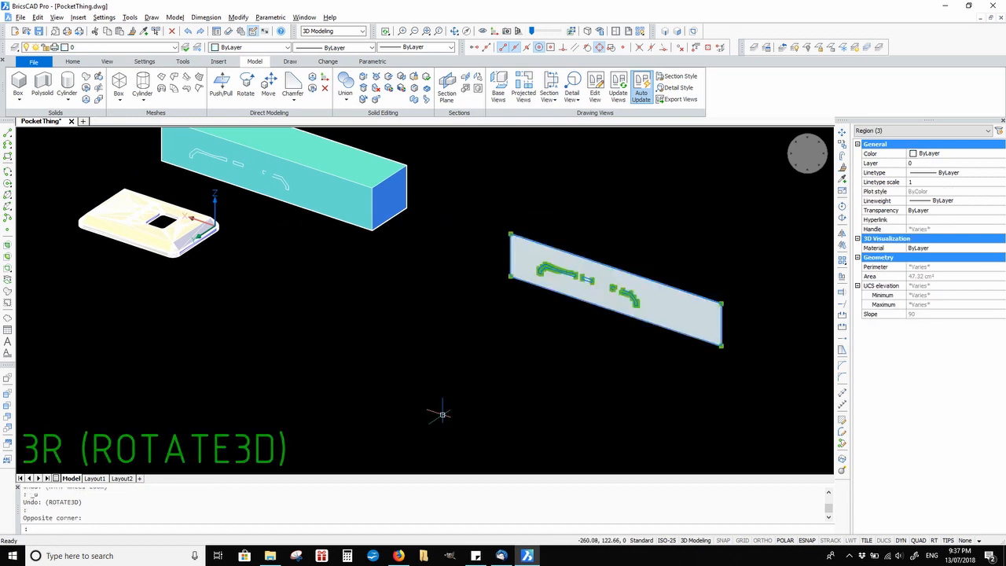
text(3r)
key(Return)
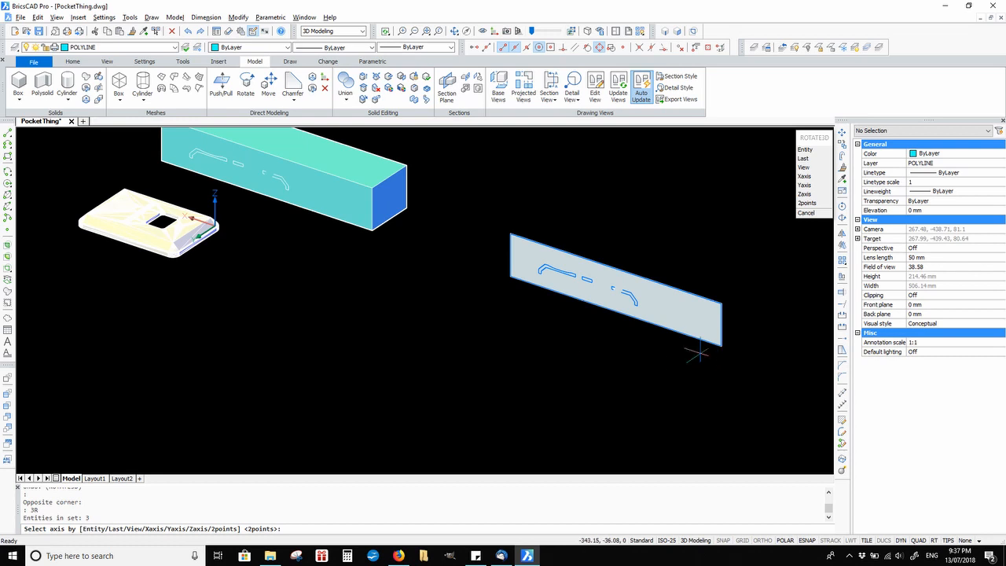
click(721, 346)
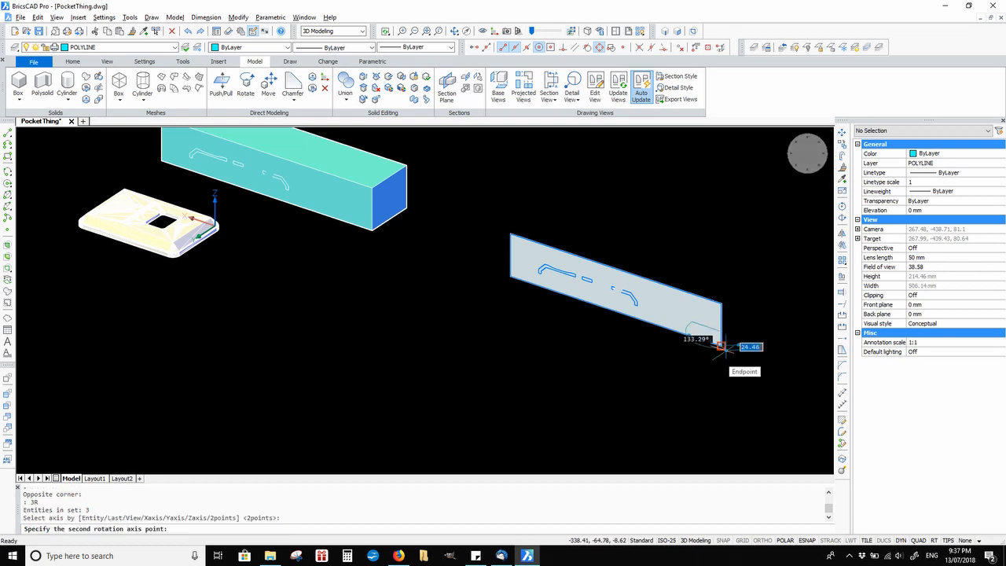
click(792, 374)
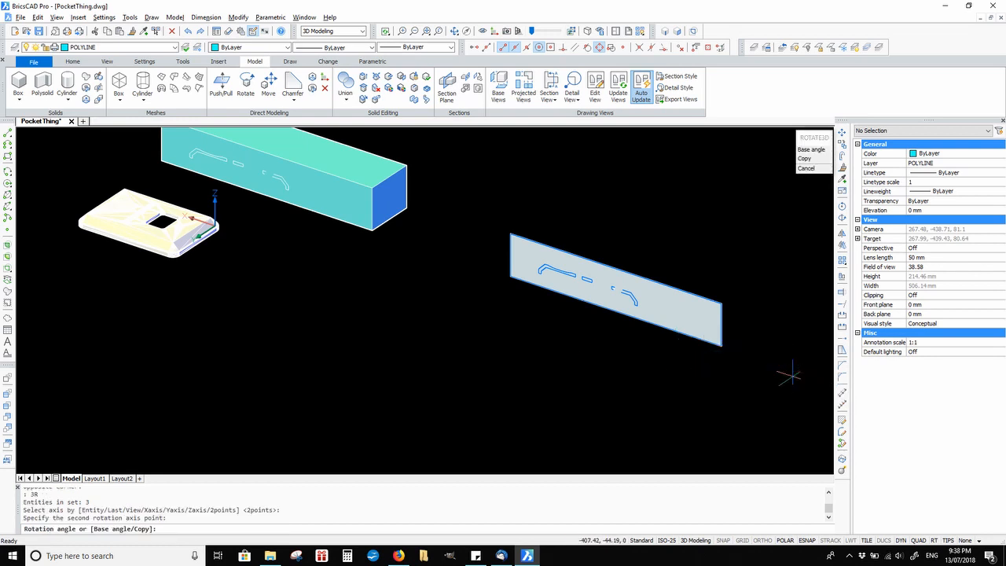
key(Return)
Step: Explode the three flattened regions into separate lines
click(700, 249)
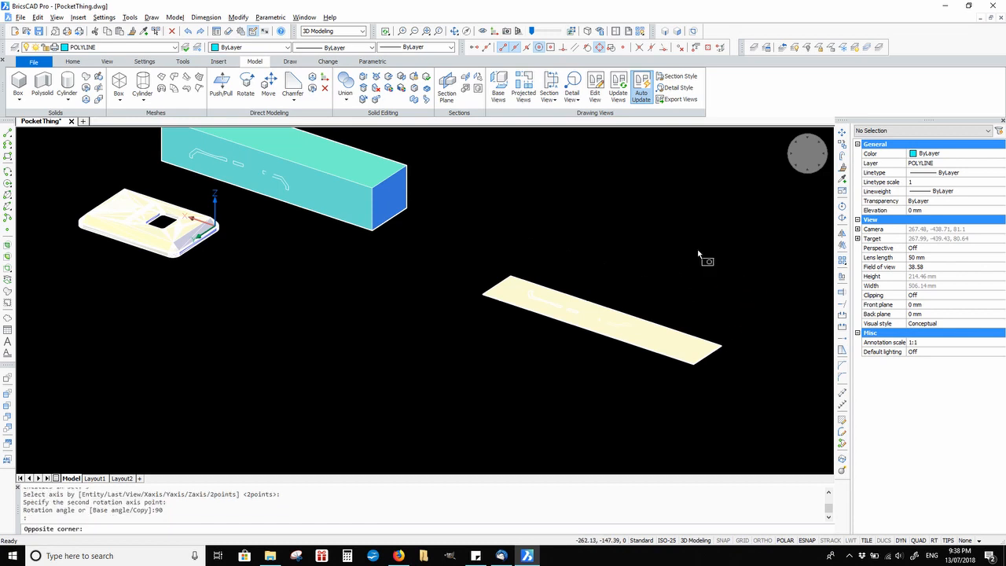
click(462, 384)
text(x)
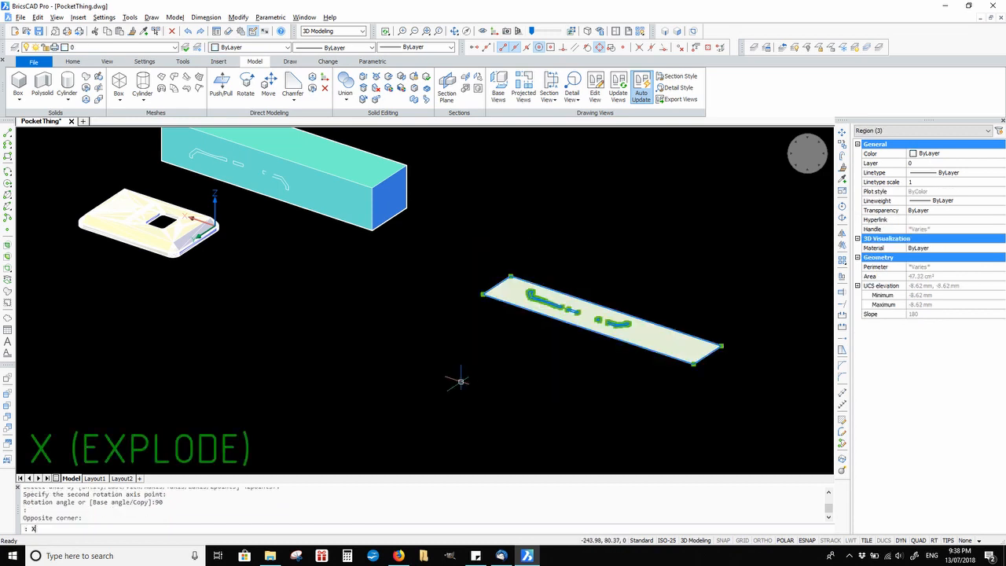
key(Return)
Step: Delete the four lines of the outer rectangle around the section contours
scroll(460, 381, up, 4)
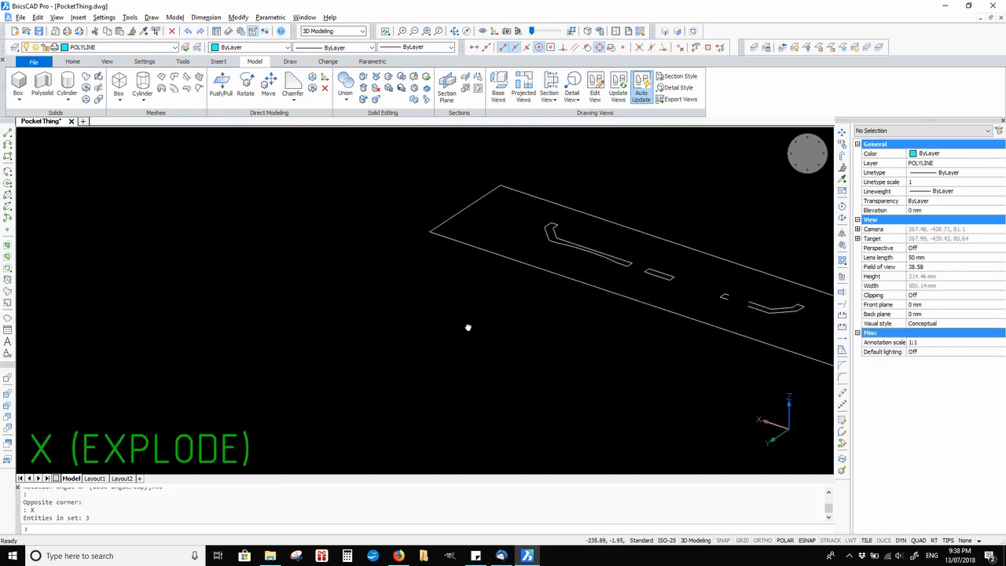
scroll(539, 300, down, 4)
drag(632, 211, 542, 261)
key(Delete)
middle_drag(551, 175, 720, 271)
drag(312, 206, 224, 363)
key(Delete)
scroll(330, 312, down, 2)
middle_drag(452, 338, 278, 254)
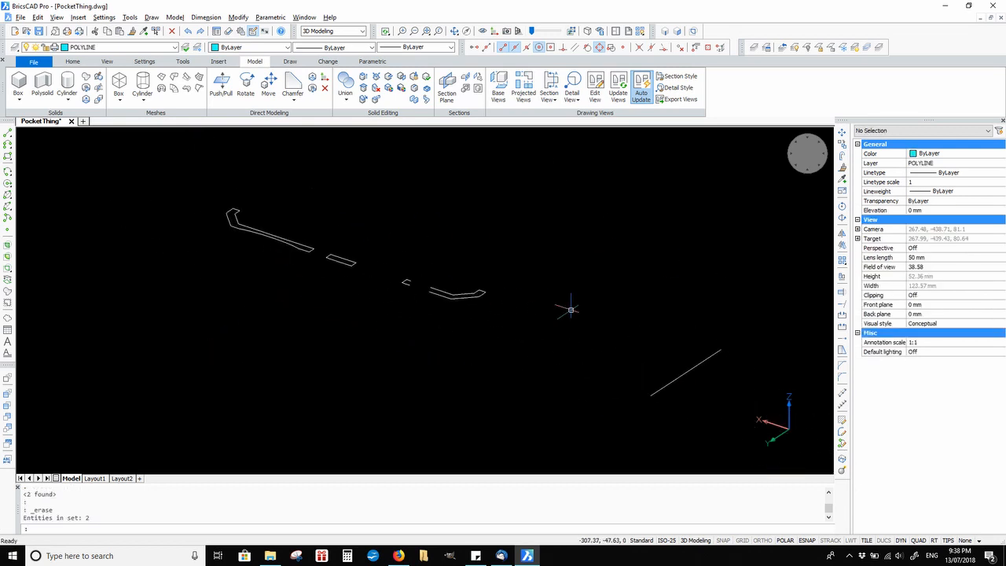
drag(637, 403, 603, 446)
key(Delete)
Step: Draw a line closing the open end of the small section contour between the rectangle and the angled end wall
middle_drag(418, 220, 513, 278)
scroll(515, 277, up, 1)
scroll(568, 382, up, 1)
scroll(482, 366, up, 2)
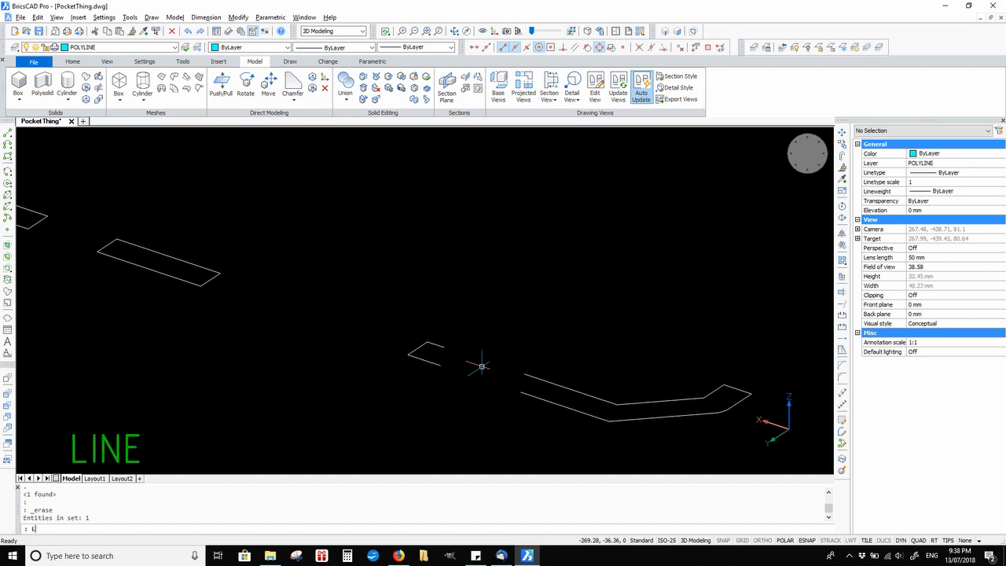
key(Return)
scroll(479, 364, up, 1)
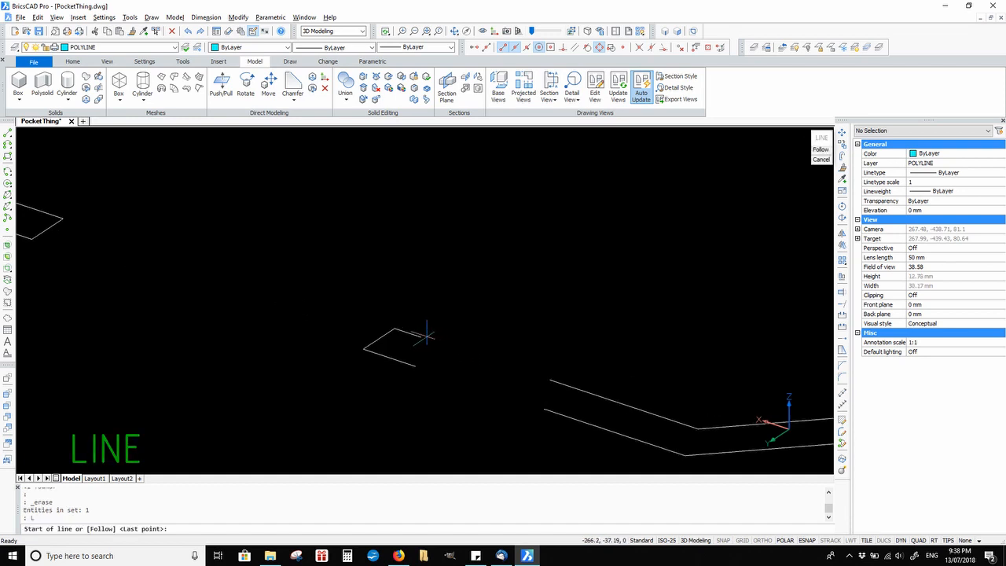
click(421, 337)
click(394, 328)
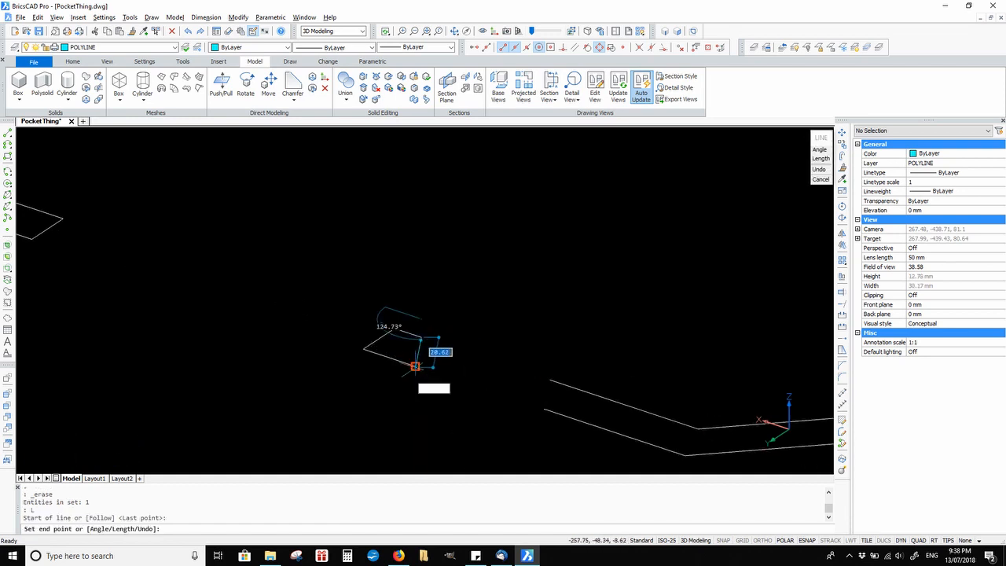
Step: Finish closing the small four-sided outline, then draw a line closing the open end of the adjacent bent section outline
key(Return)
key(Return)
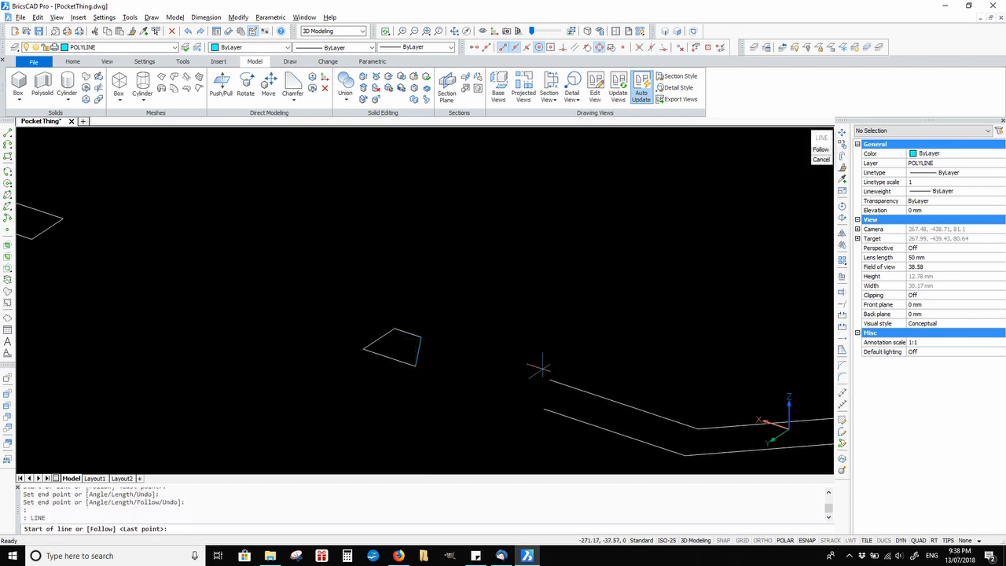
click(550, 379)
click(544, 409)
key(Return)
scroll(542, 398, down, 2)
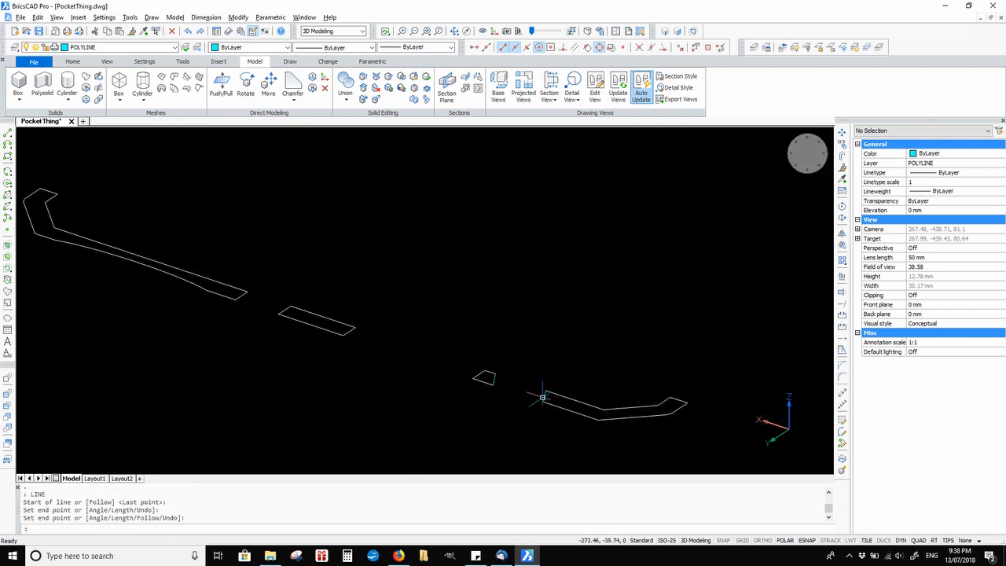
Step: Put all the section outline lines on the POLYLINE layer
scroll(490, 332, down, 1)
scroll(624, 217, down, 2)
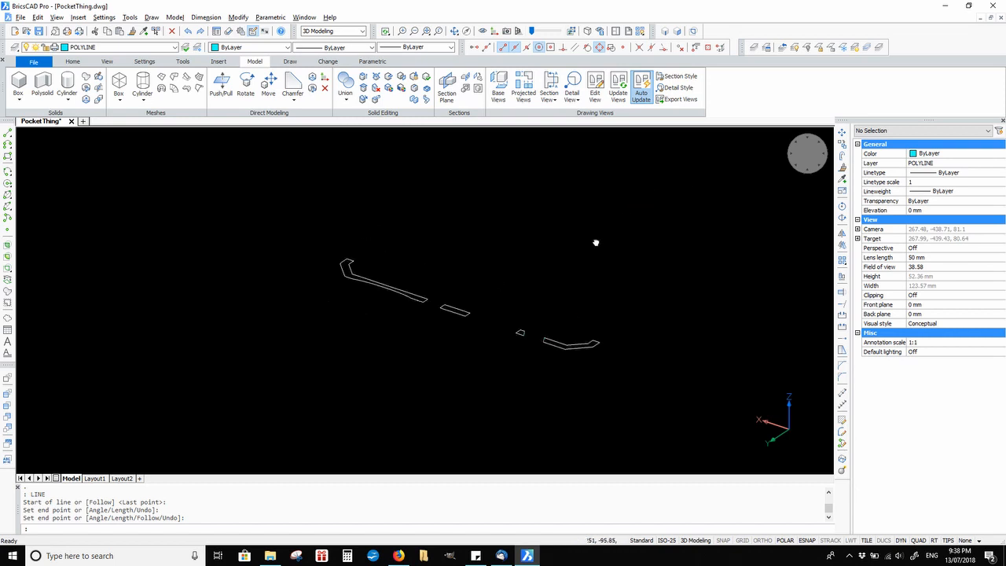
click(630, 201)
click(148, 425)
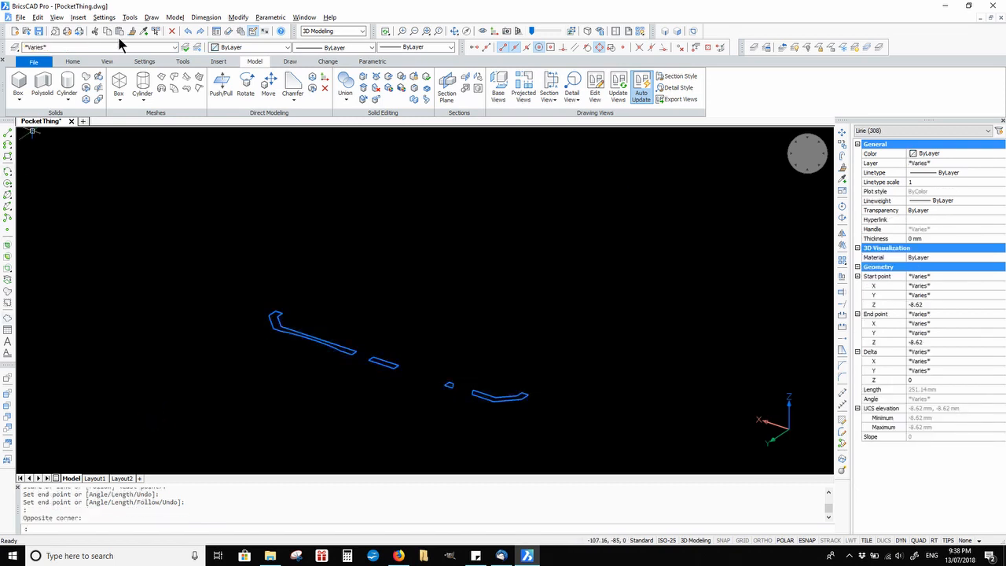
click(177, 48)
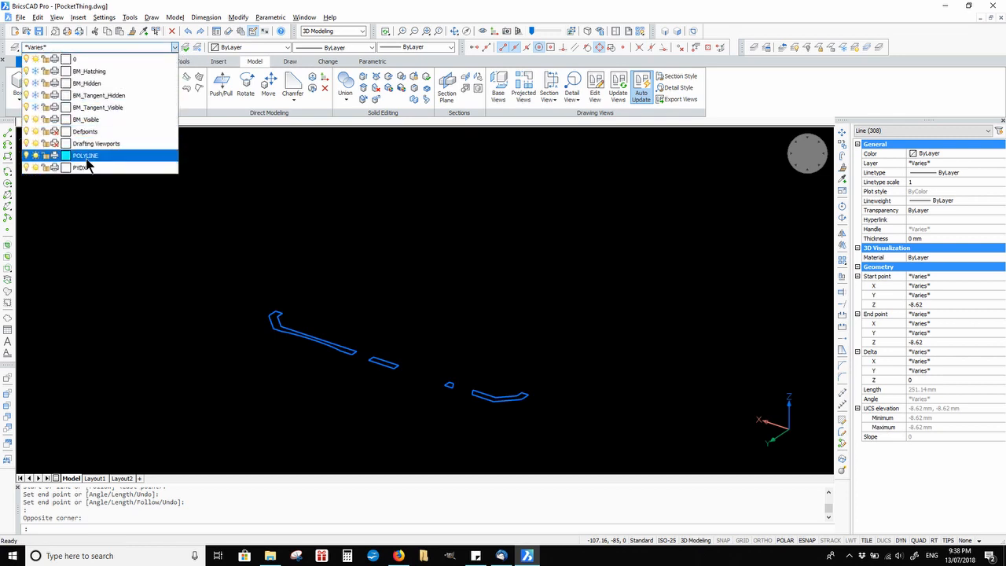
click(88, 163)
key(Escape)
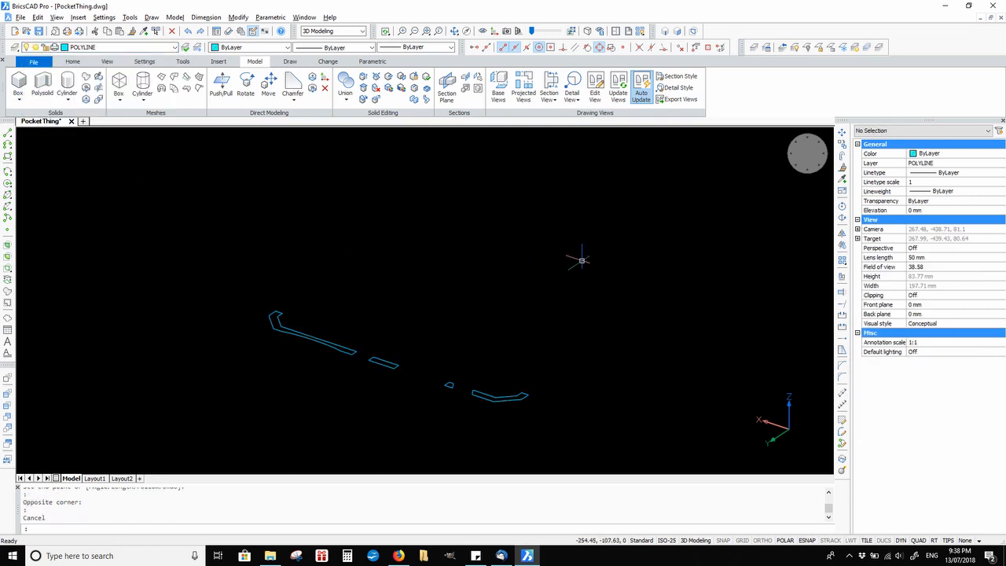
Step: Create a block named LONG-SECTION from all the section outlines, with its insertion point at the outer end corner
click(581, 259)
click(162, 444)
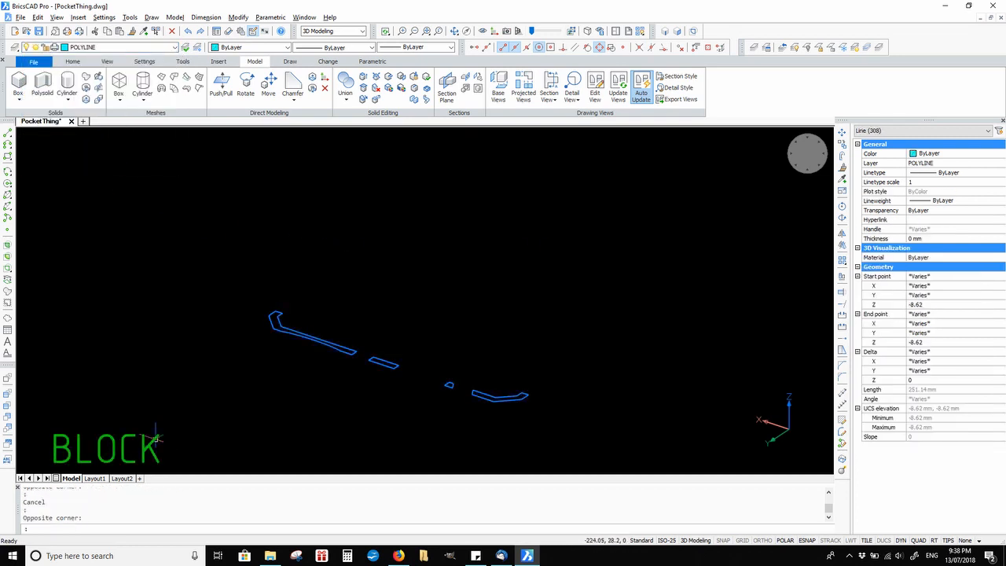
text(B)
key(Return)
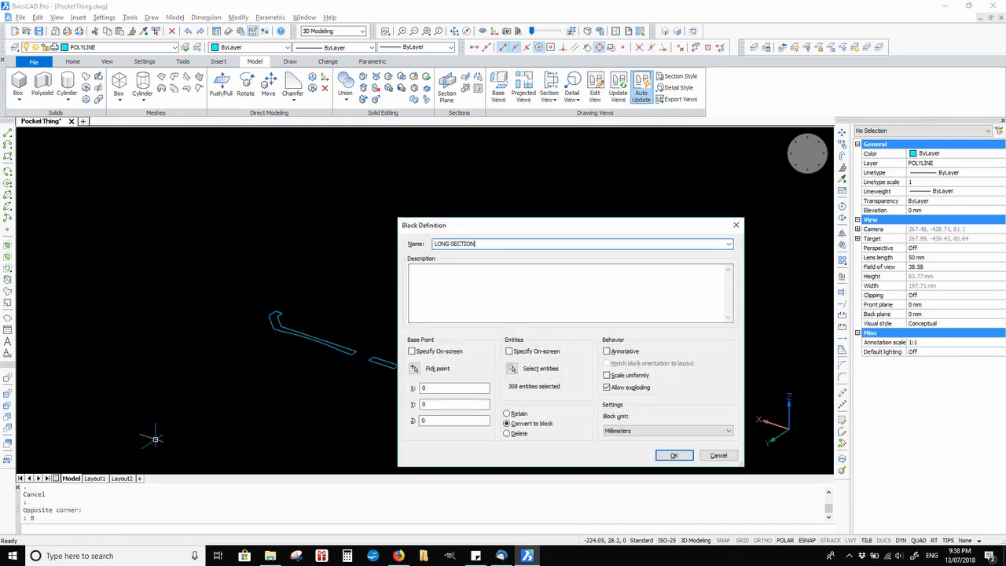
click(415, 369)
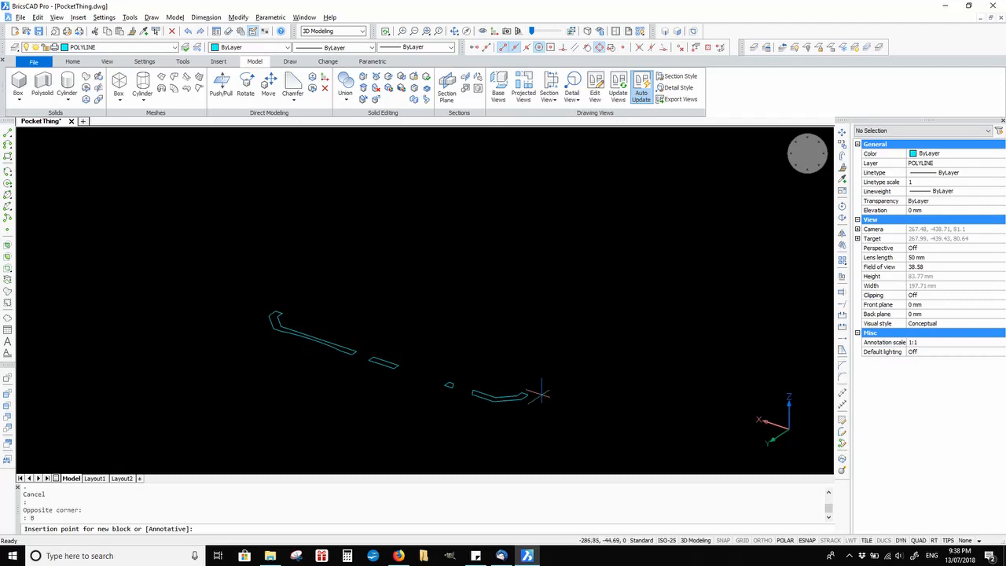
click(529, 394)
click(677, 457)
Step: Move the LONG-SECTION block by its insertion point to the empty area beside the A-A section view, working in plan view
click(563, 391)
click(449, 414)
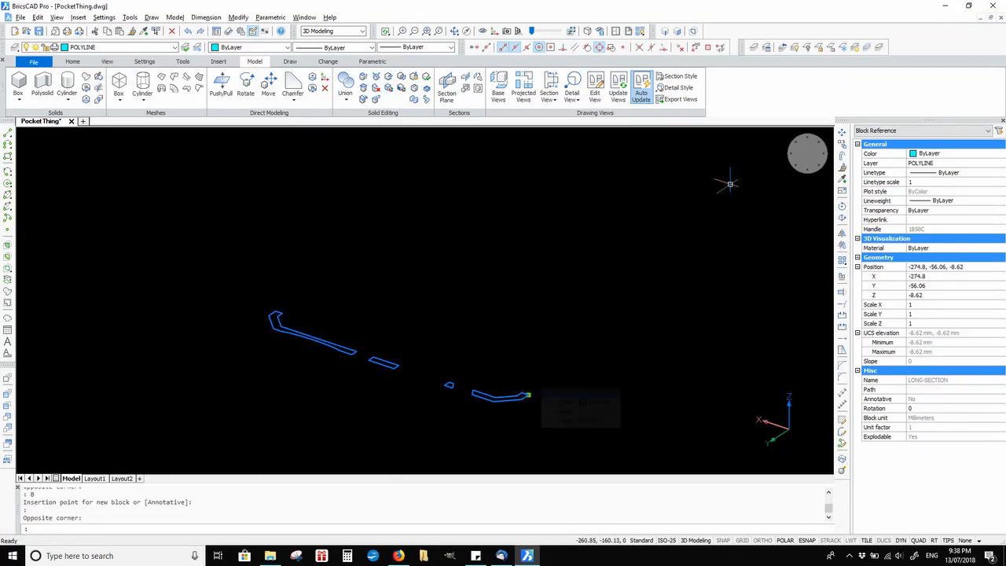
click(806, 155)
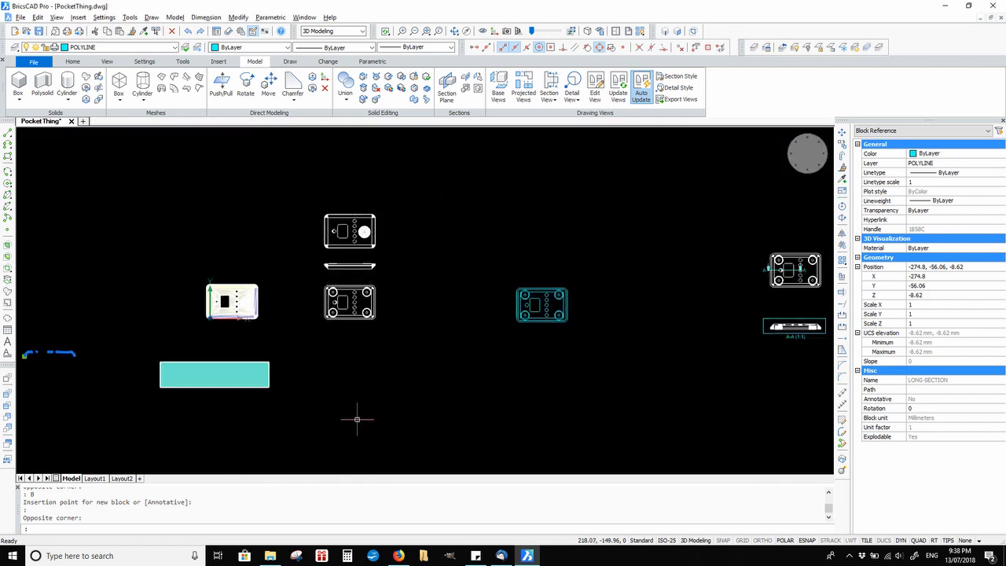
middle_drag(360, 420, 508, 328)
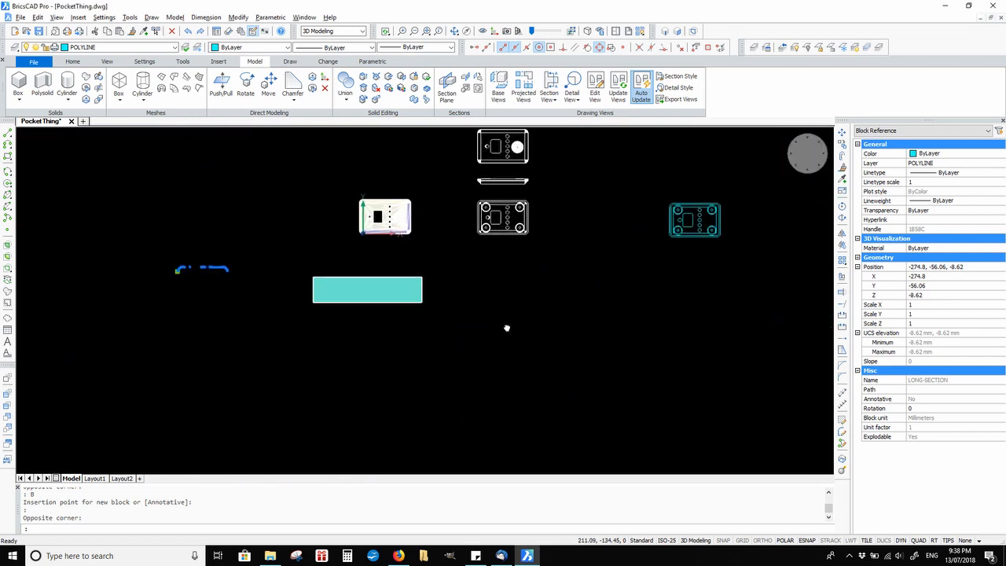
click(177, 270)
scroll(405, 275, down, 1)
middle_drag(792, 262, 365, 334)
scroll(372, 333, up, 2)
scroll(352, 329, up, 1)
middle_drag(333, 303, 563, 316)
click(509, 268)
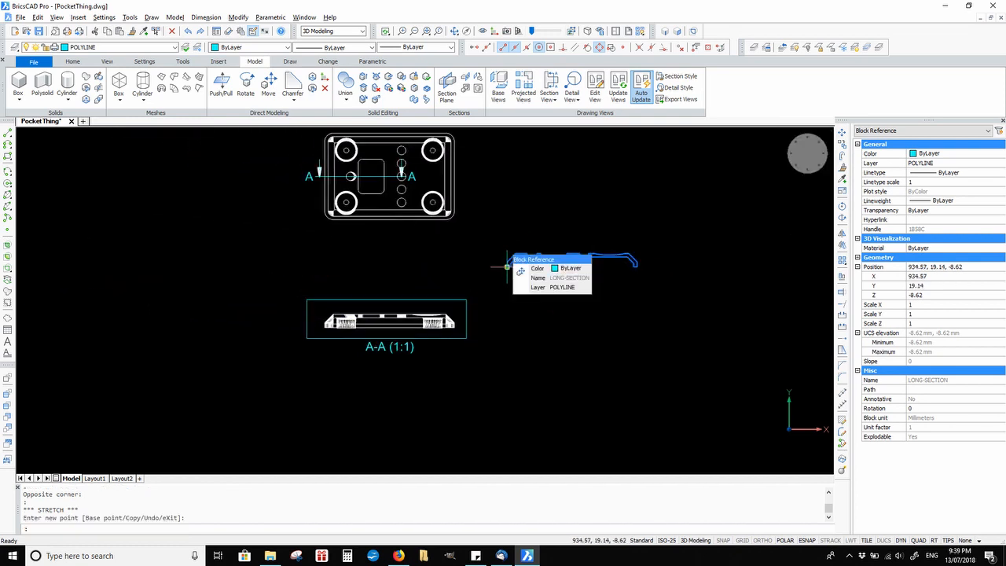
key(Escape)
Step: Move the white view-content block out of the A-A section frame to the empty area left of it
scroll(437, 351, up, 1)
click(437, 312)
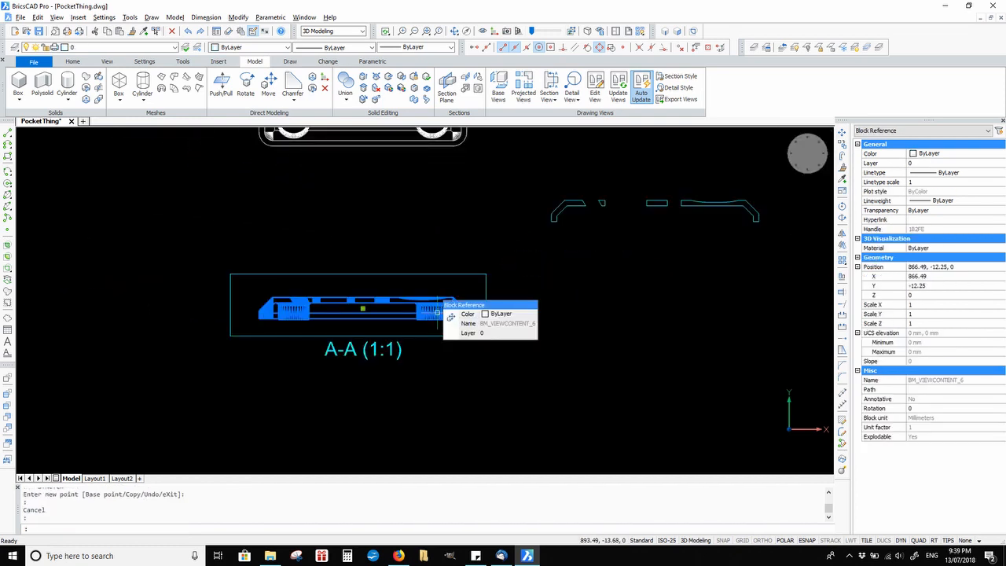
key(Return)
click(437, 312)
middle_drag(212, 332, 510, 248)
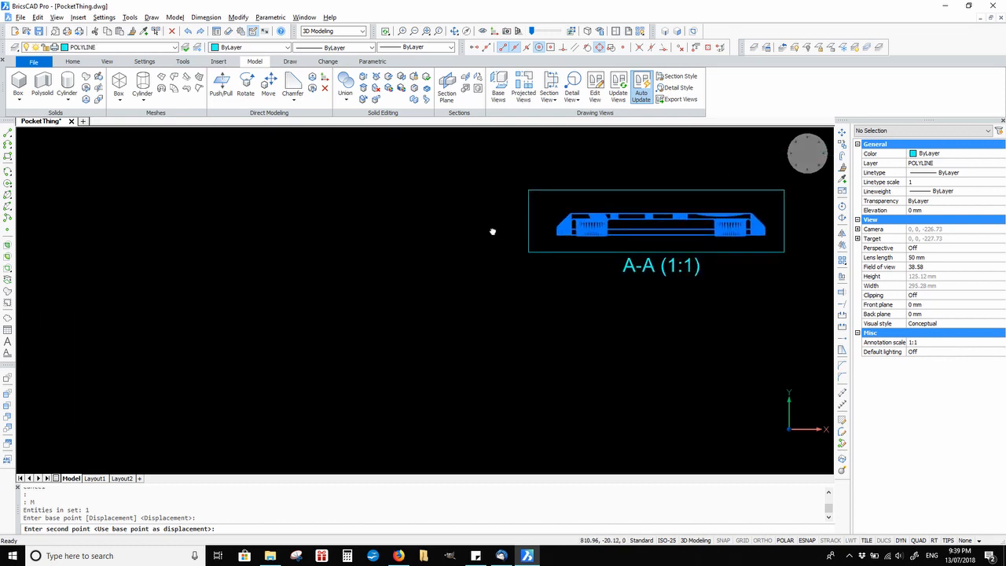
click(306, 212)
key(Escape)
Step: Examine the remaining cyan outlines at the left end of section A-A
middle_drag(415, 190, 163, 288)
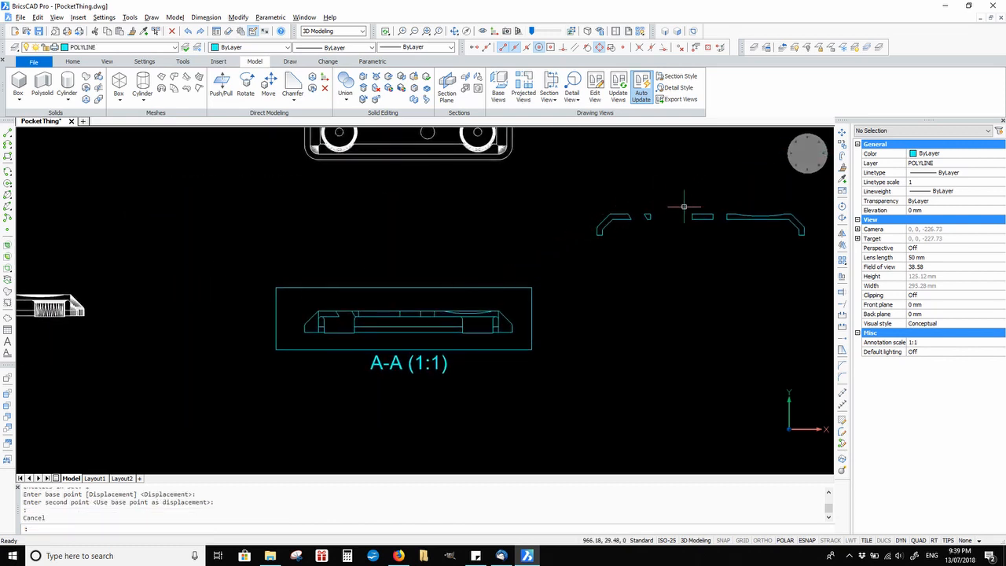
scroll(307, 319, up, 4)
click(382, 287)
key(Escape)
scroll(477, 266, up, 2)
scroll(377, 294, down, 3)
scroll(336, 232, up, 2)
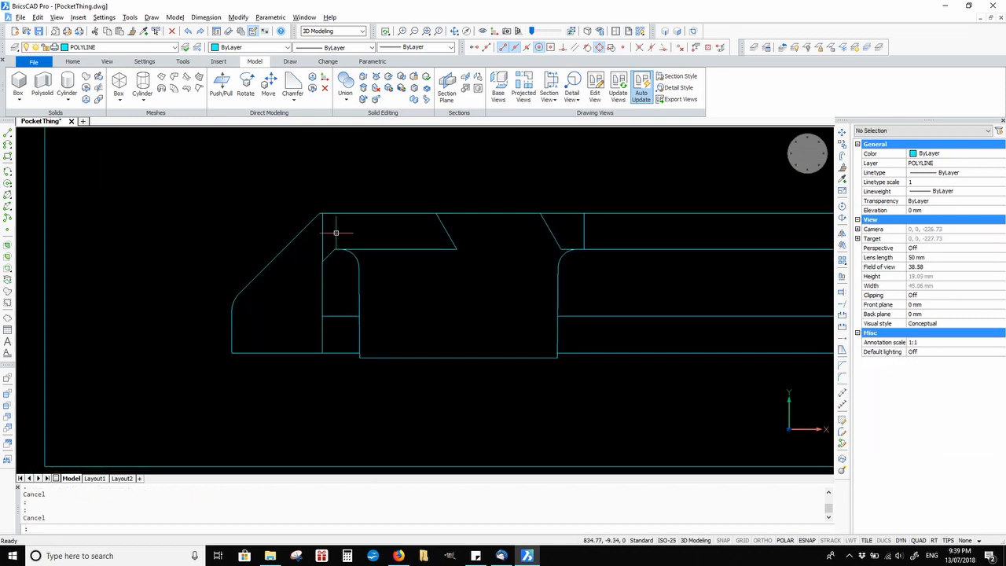
scroll(318, 312, up, 2)
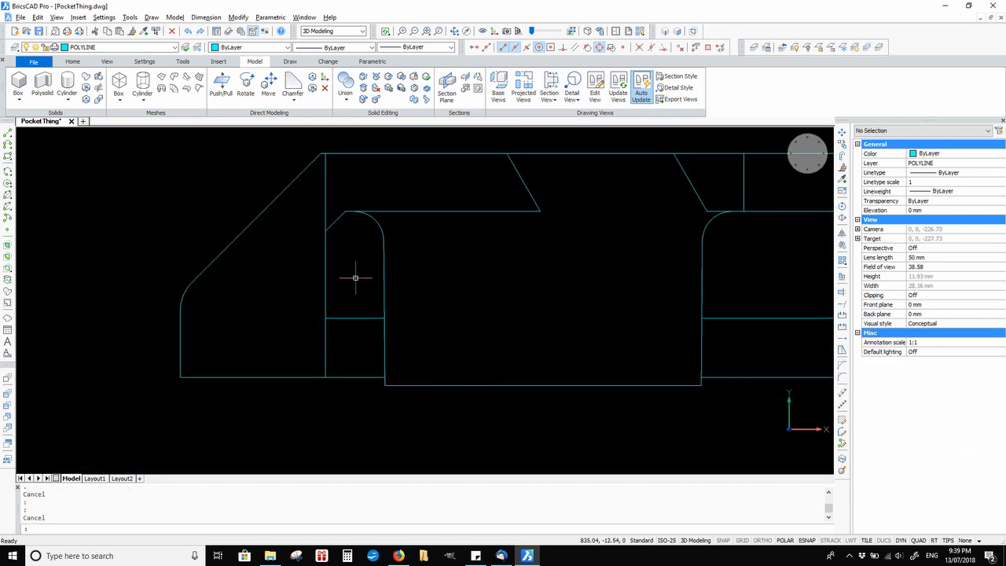
click(321, 275)
key(Escape)
scroll(327, 231, down, 5)
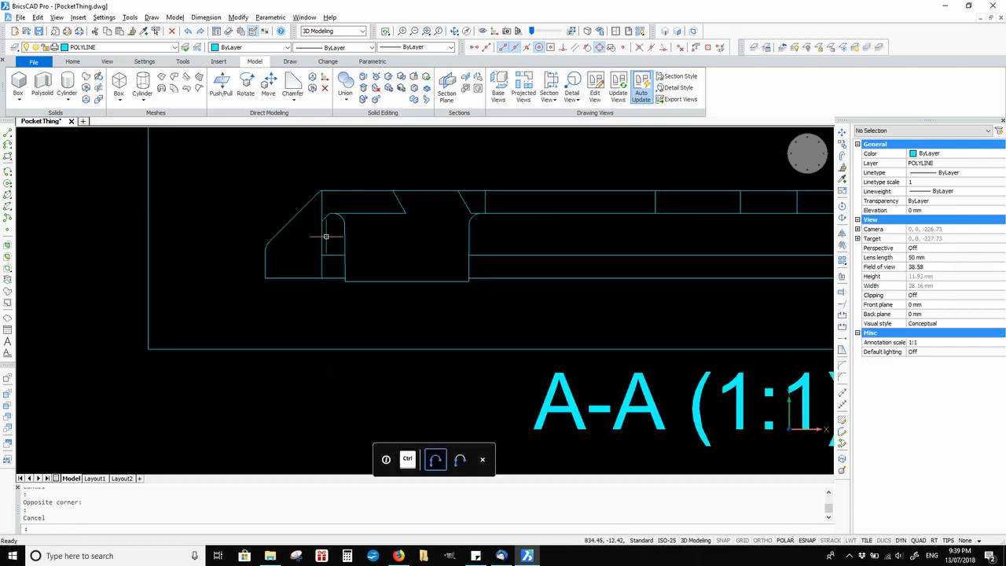
Step: Run OVERKILL on the outlines inside the A-A frame with a comparison tolerance of 0.001 and the default options
click(190, 225)
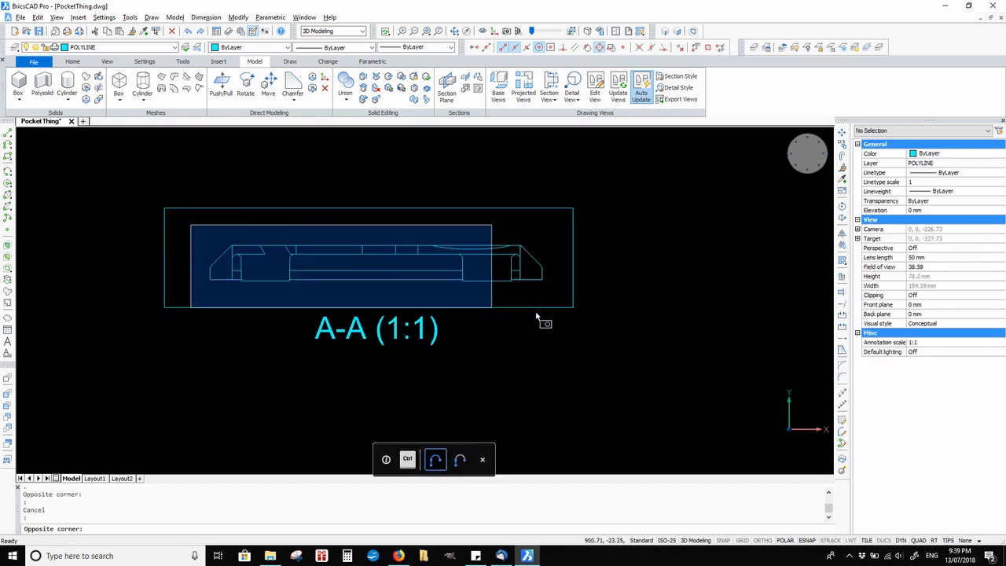
click(560, 305)
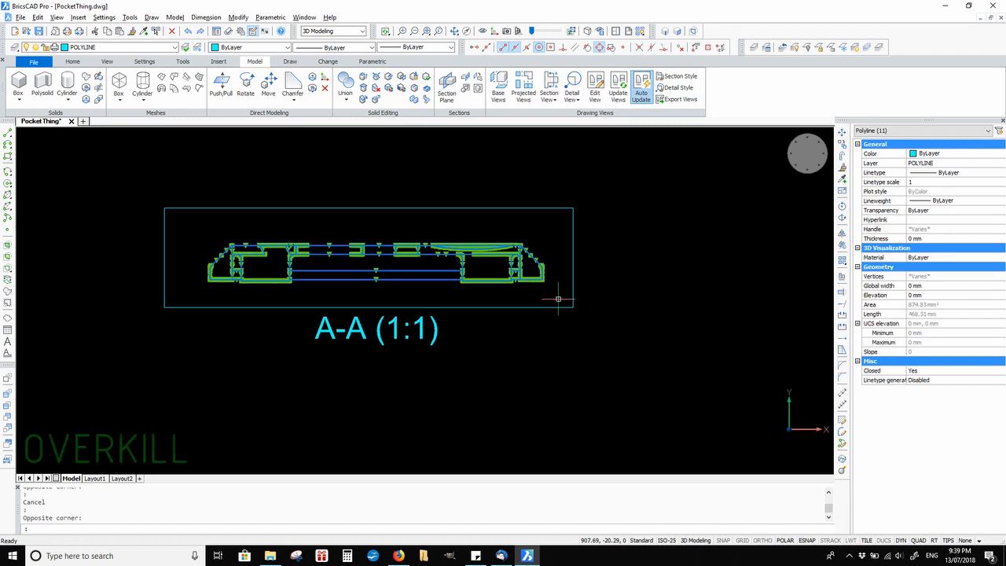
text(O)
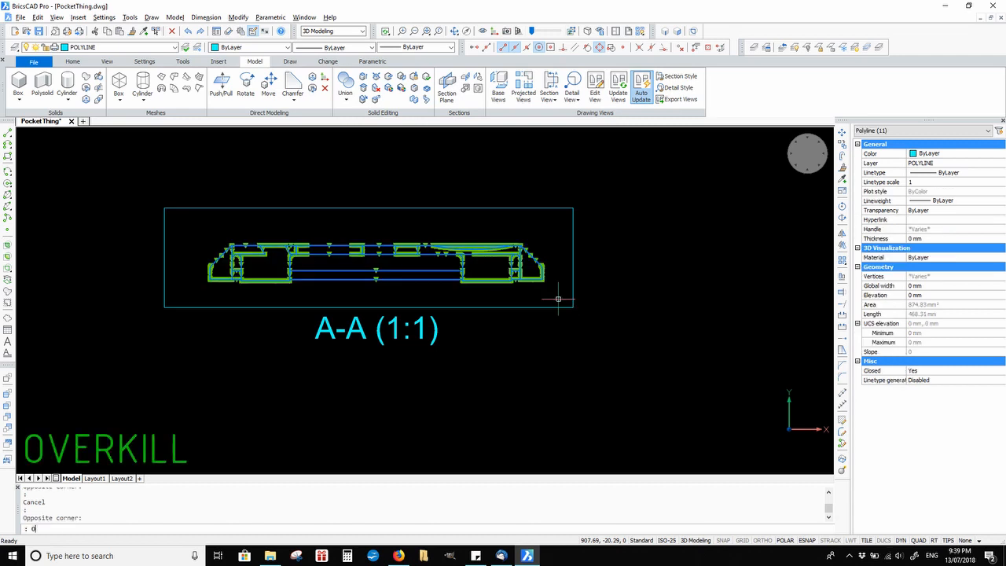
text(VERKILL)
key(Return)
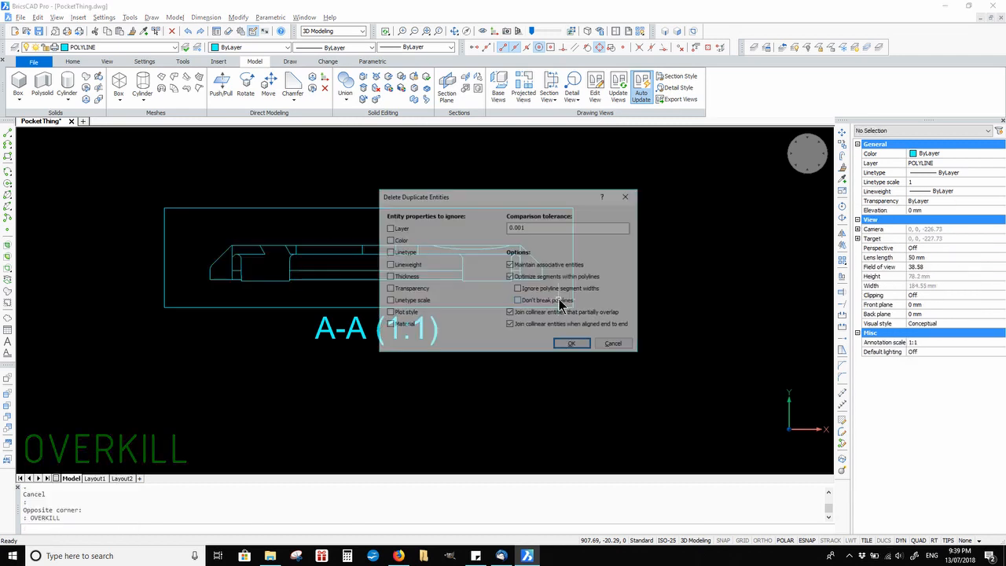
click(575, 346)
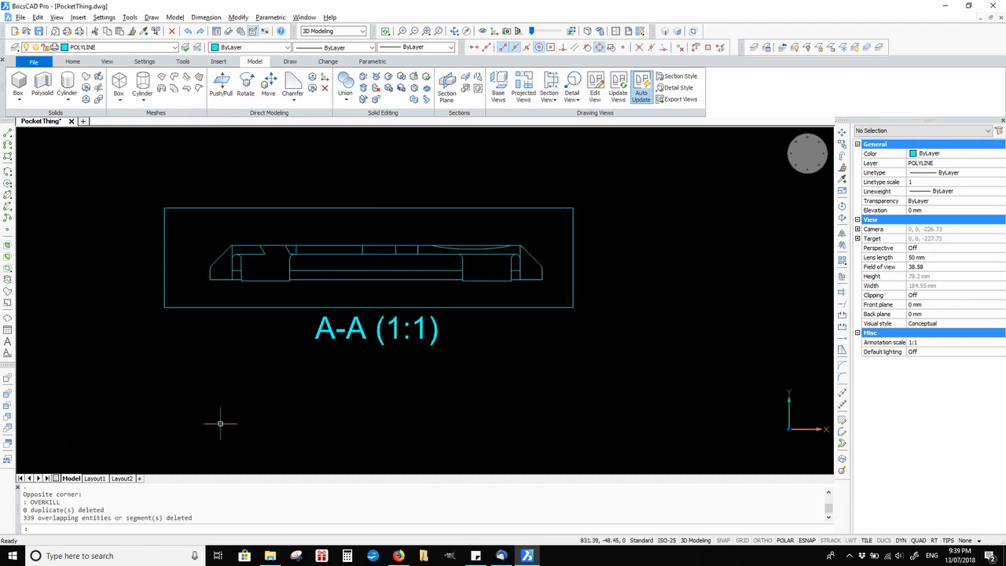
Step: Trim the inner vertical line at the left end of section A-A and delete its leftover piece
scroll(257, 256, up, 5)
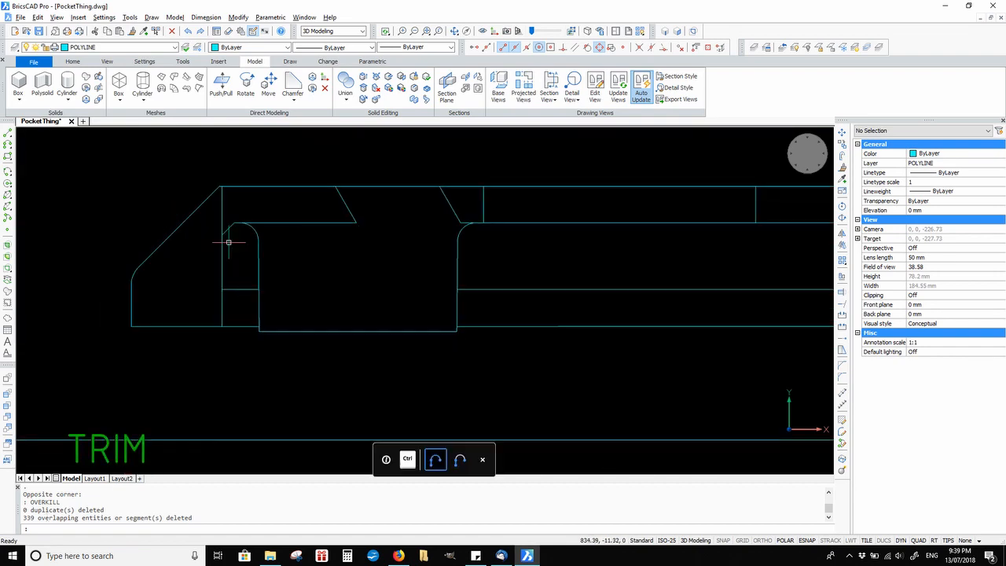
click(259, 143)
click(192, 307)
text(tr)
key(Return)
scroll(283, 182, up, 3)
click(202, 291)
click(183, 314)
key(Escape)
click(202, 379)
click(171, 384)
key(Delete)
Step: Trim the inner vertical line at the right end of section A-A and delete its leftover piece
scroll(170, 379, down, 4)
mouse_move(785, 350)
middle_down()
mouse_move(434, 351)
mouse_move(437, 336)
middle_up()
drag(537, 248, 398, 411)
text(tr)
key(Return)
scroll(464, 197, up, 2)
drag(473, 314, 433, 322)
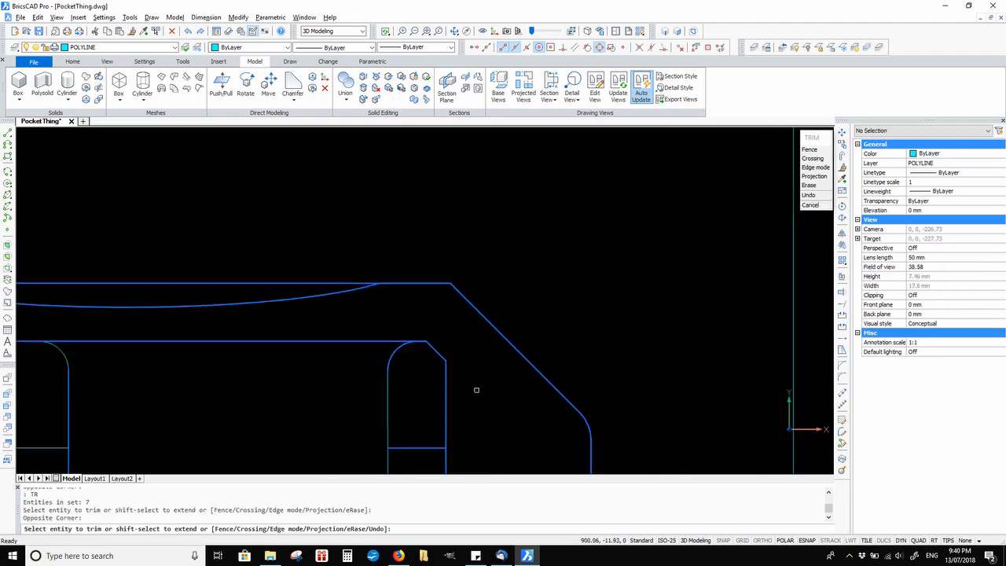
drag(476, 390, 431, 405)
middle_drag(430, 464, 438, 306)
key(Escape)
click(468, 319)
click(433, 320)
key(Delete)
Step: Move the LONG-SECTION block onto the A-A section outline, matching their lower outer corners
scroll(487, 286, down, 6)
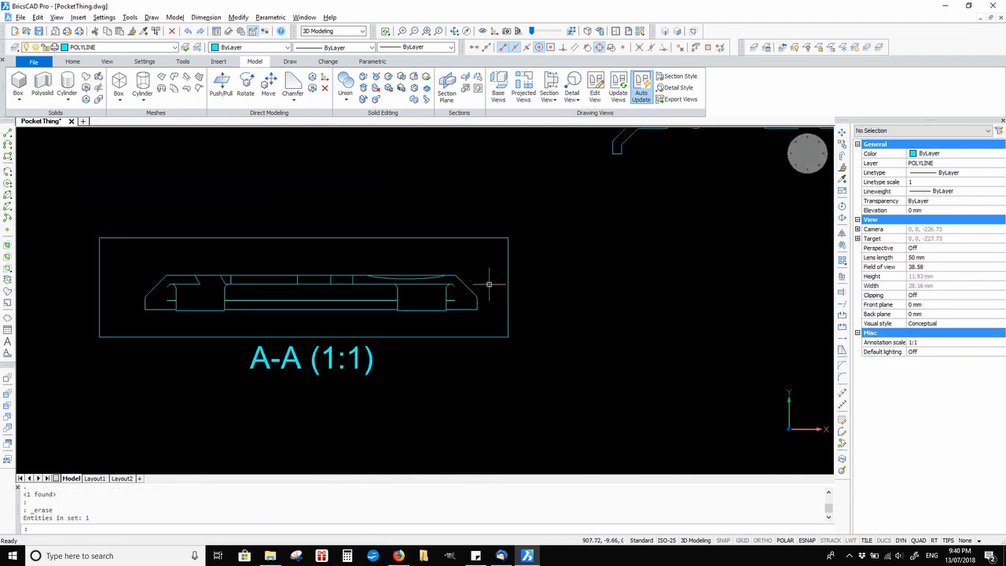
click(649, 241)
click(599, 186)
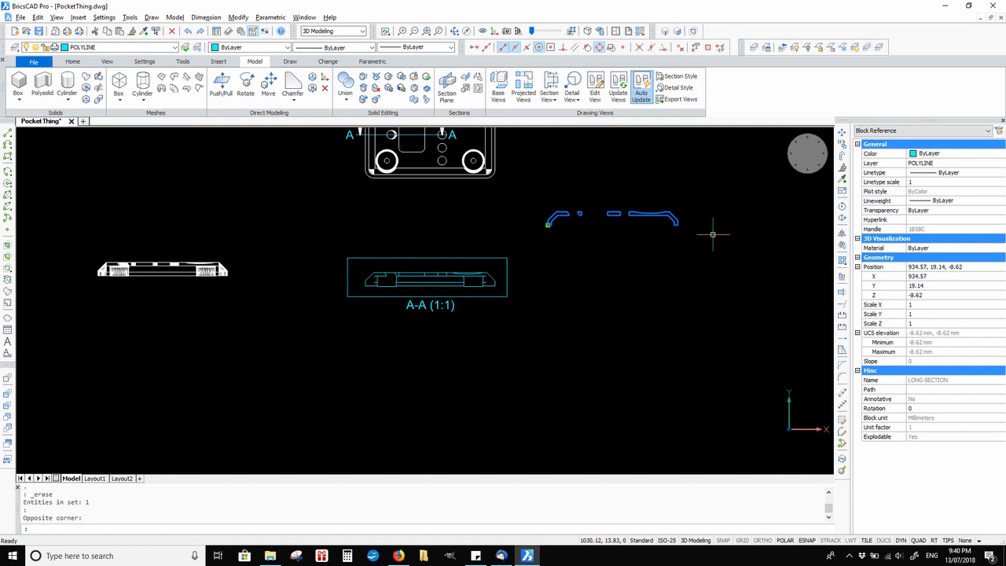
text(m)
key(Return)
scroll(711, 231, up, 4)
scroll(585, 211, up, 3)
click(587, 194)
scroll(291, 247, down, 3)
scroll(213, 283, up, 6)
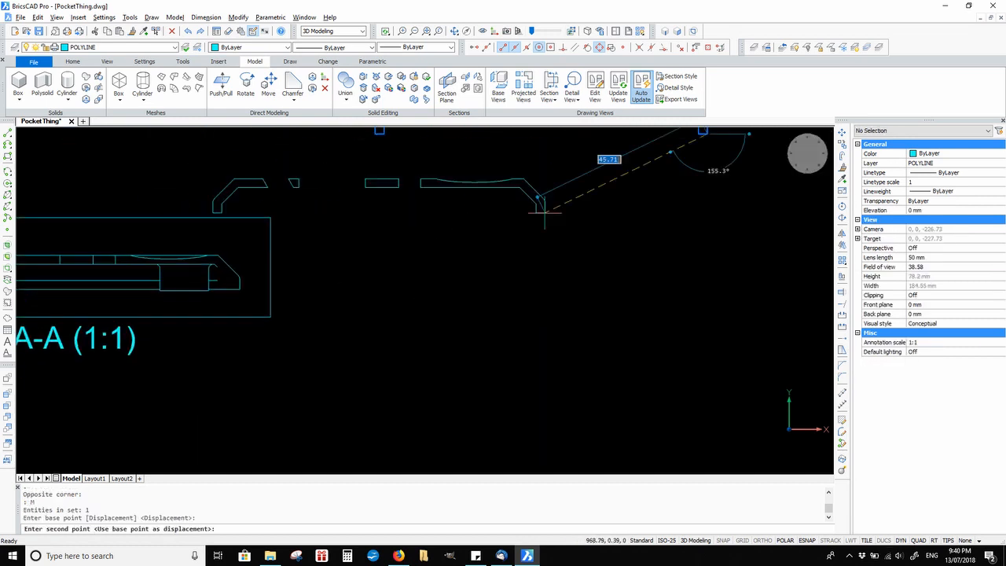
click(216, 372)
scroll(426, 314, down, 4)
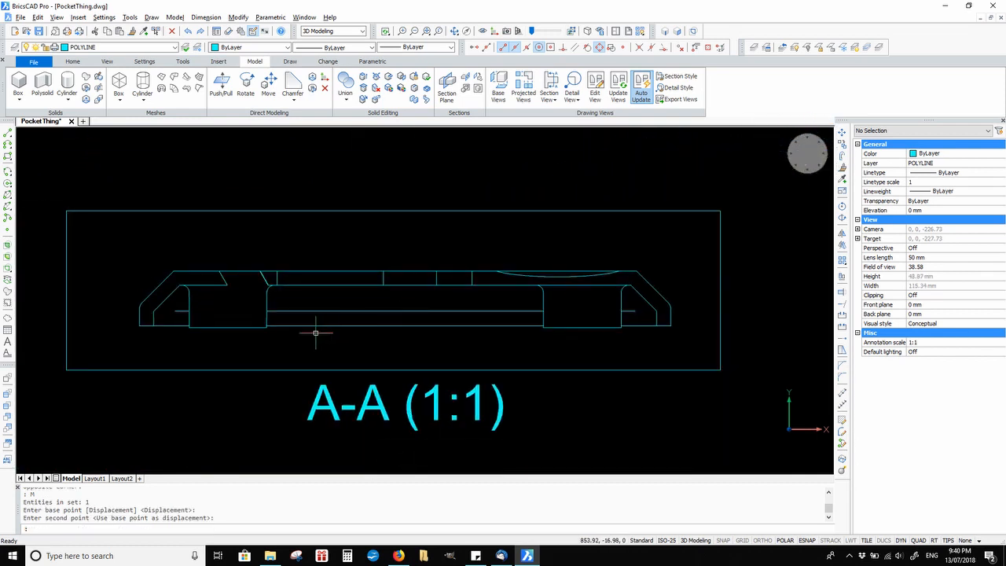
Step: Stretch the short horizontal line at the left end of section A-A to the inner wall corner
scroll(225, 287, up, 3)
scroll(287, 333, up, 2)
click(279, 289)
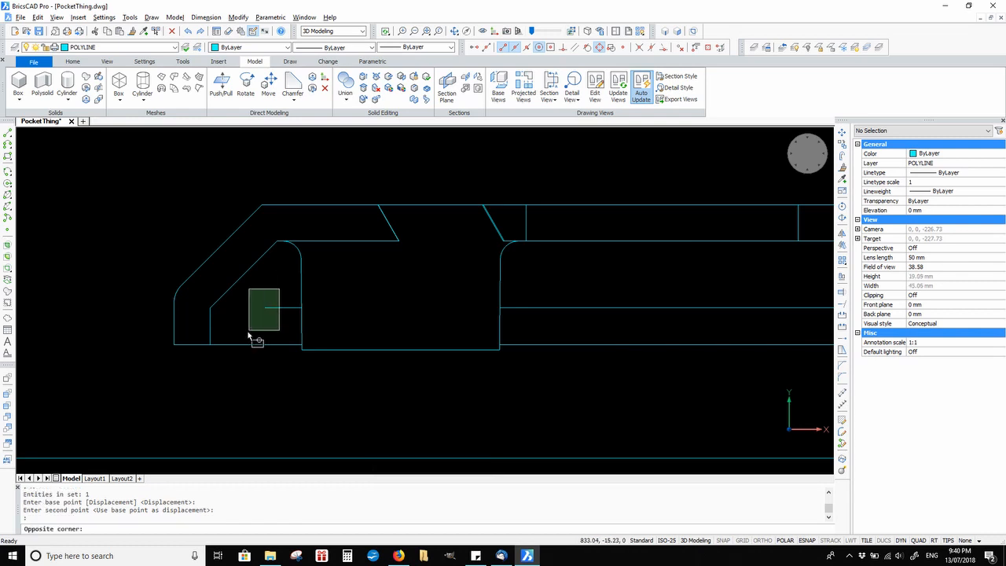
click(250, 336)
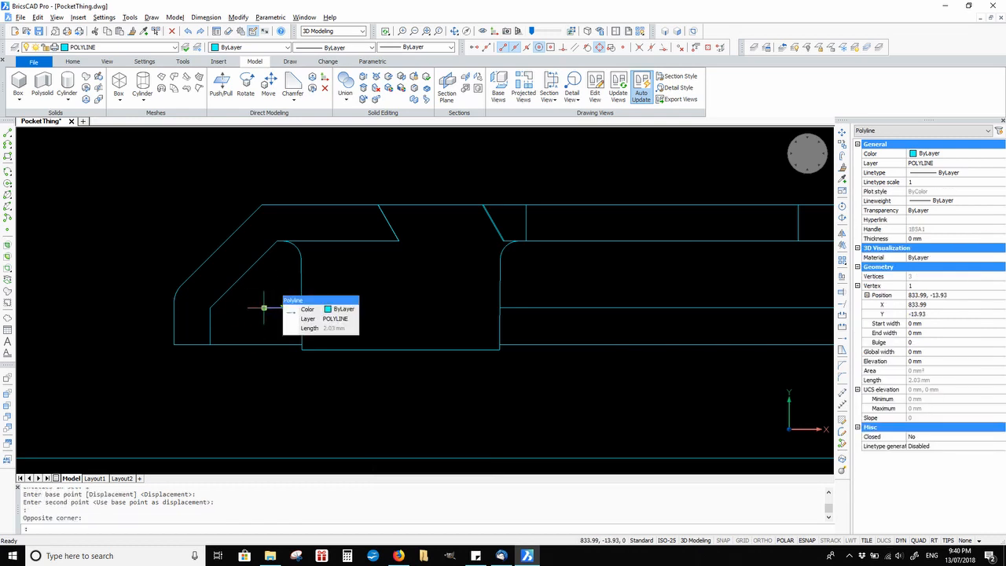
click(264, 307)
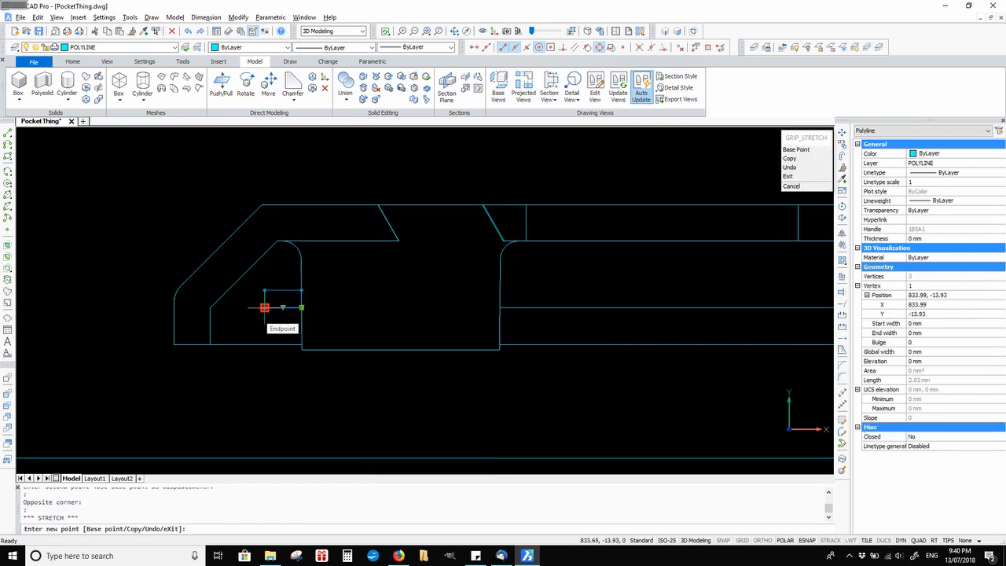
click(210, 305)
Step: Stretch the short horizontal line at the right end of section A-A to the inner wall corner and save the drawing
scroll(325, 315, down, 2)
middle_drag(527, 346, 144, 340)
scroll(595, 321, up, 2)
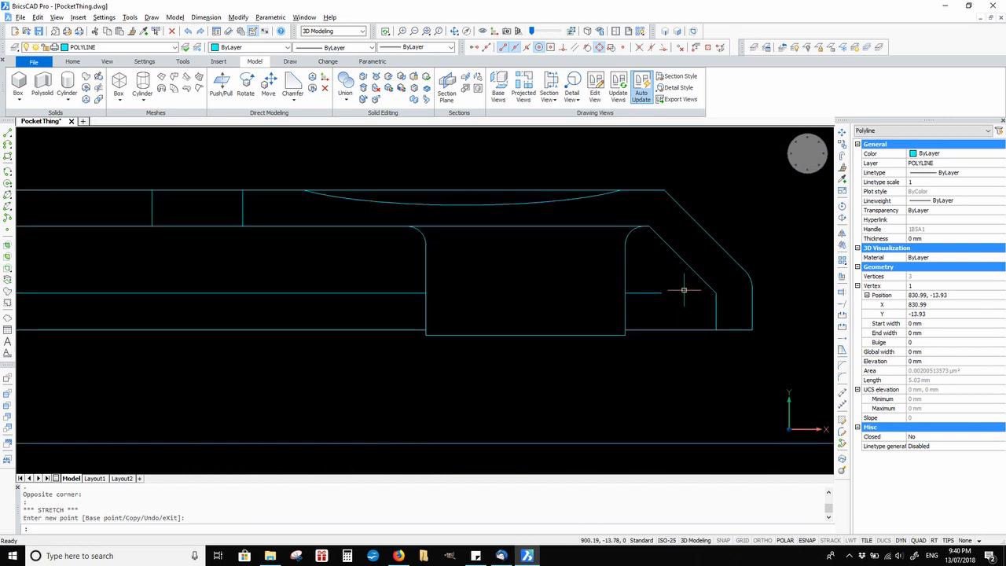
click(677, 308)
click(648, 284)
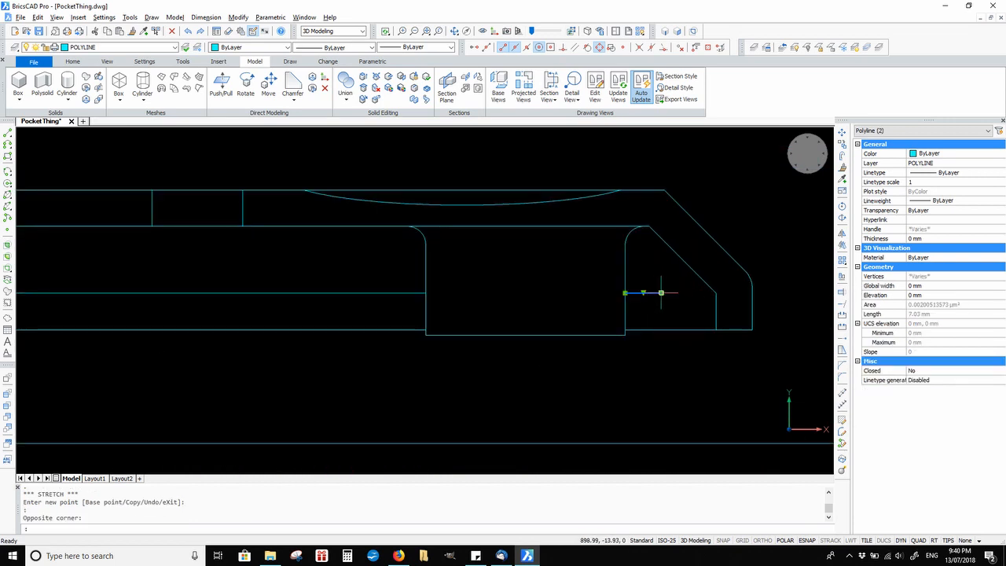
click(661, 292)
click(716, 294)
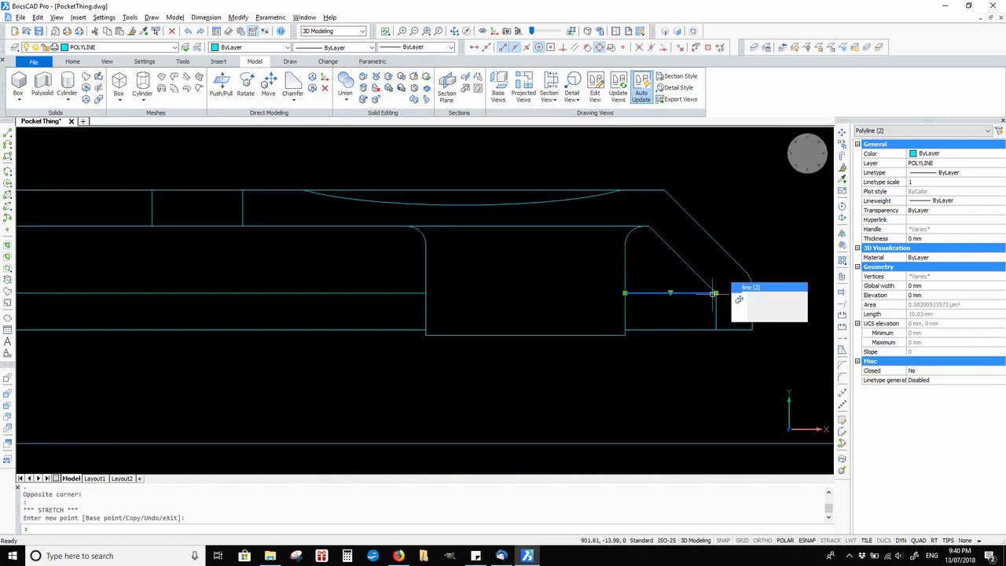
key(Escape)
scroll(640, 254, down, 4)
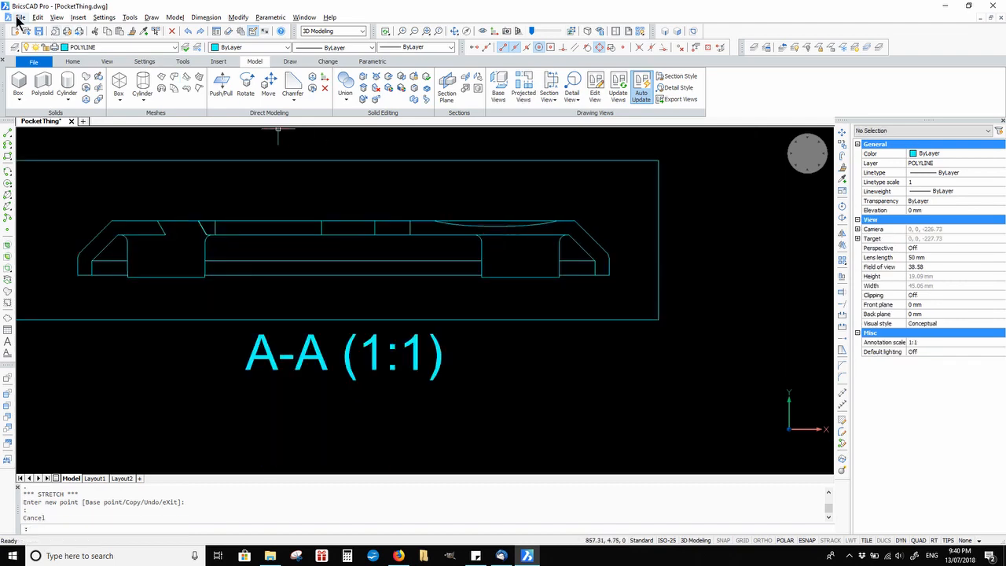
click(21, 18)
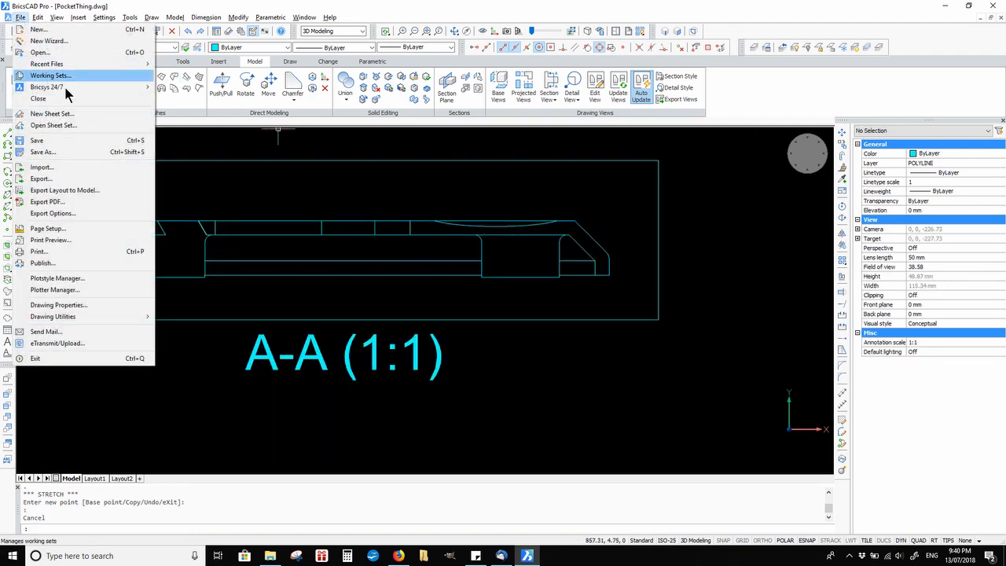
click(44, 142)
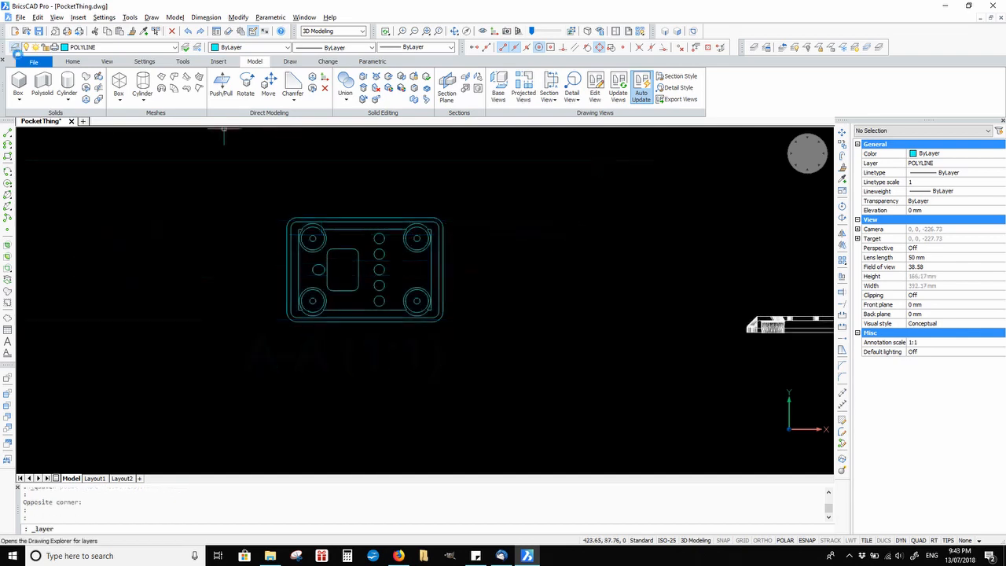
Step: Create two new layers named HIDDEN and UNDER-TANGENT
click(14, 47)
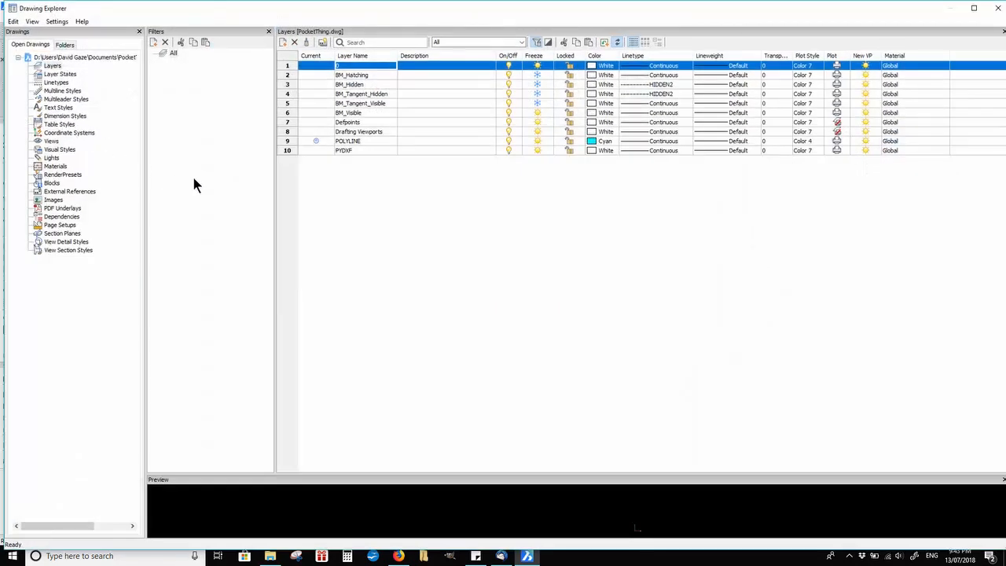
click(284, 44)
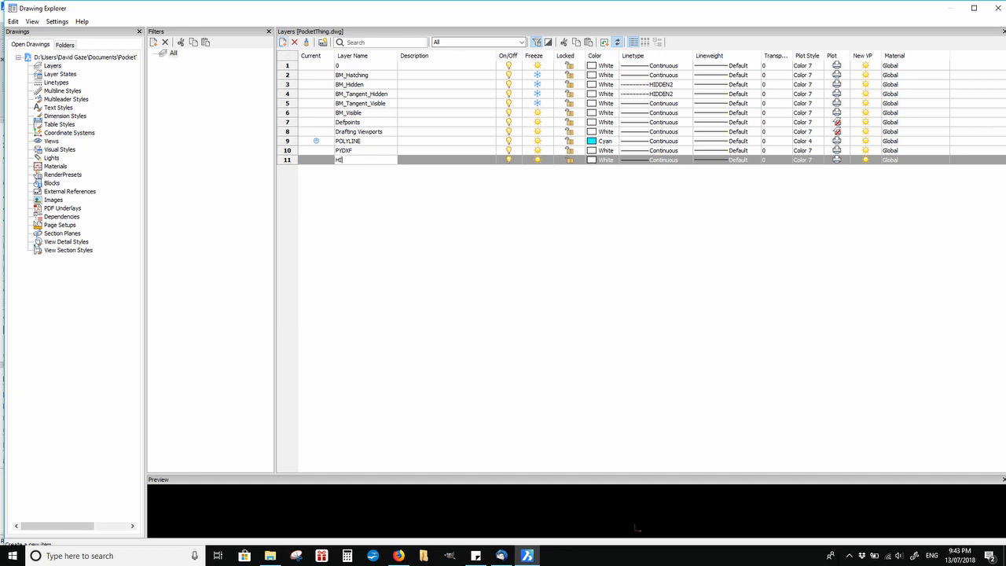
key(Return)
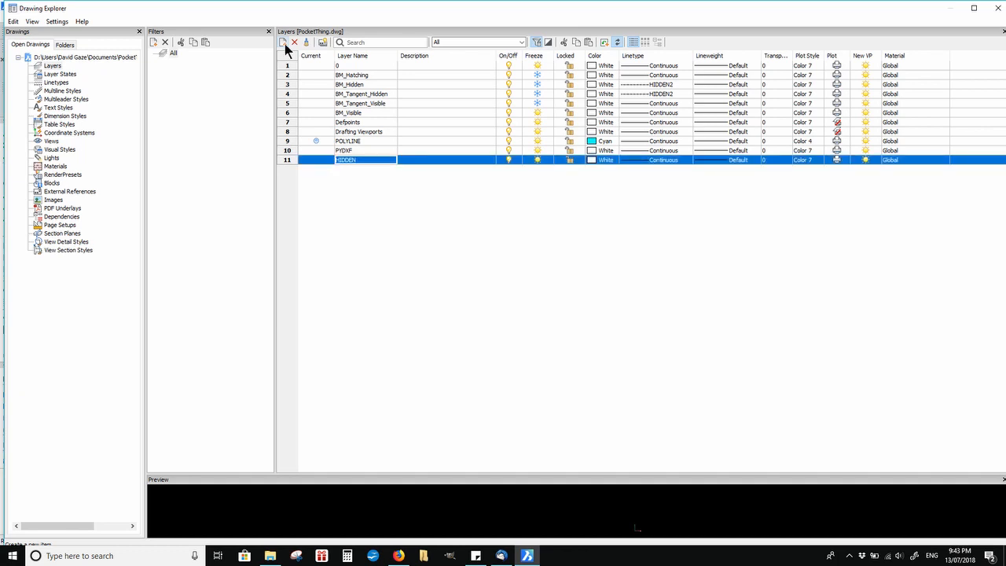
click(284, 42)
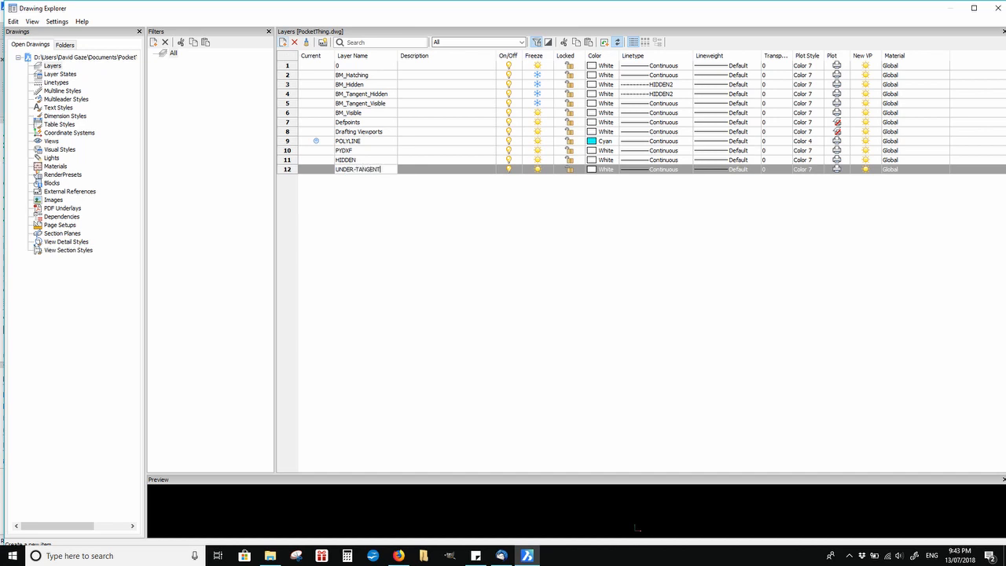
key(Return)
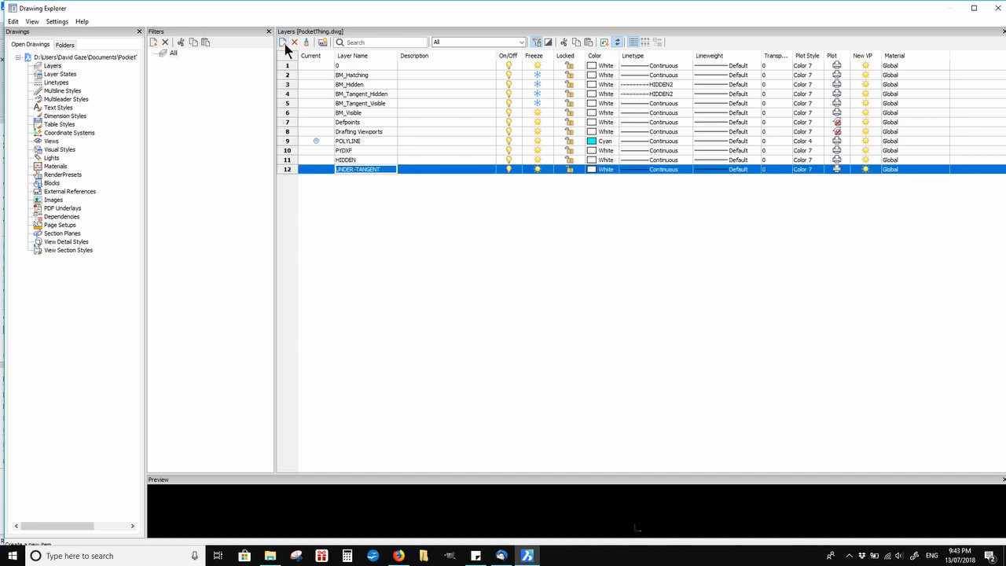
Step: Set the UNDER-TANGENT layer's color to 253 and the HIDDEN layer's color to red
click(595, 170)
click(597, 306)
click(713, 359)
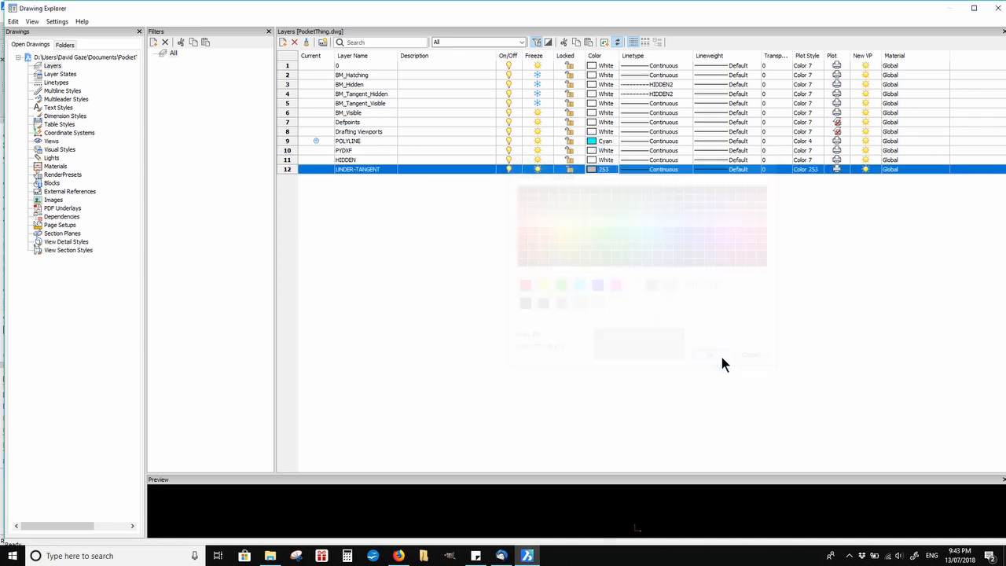
click(595, 160)
click(525, 287)
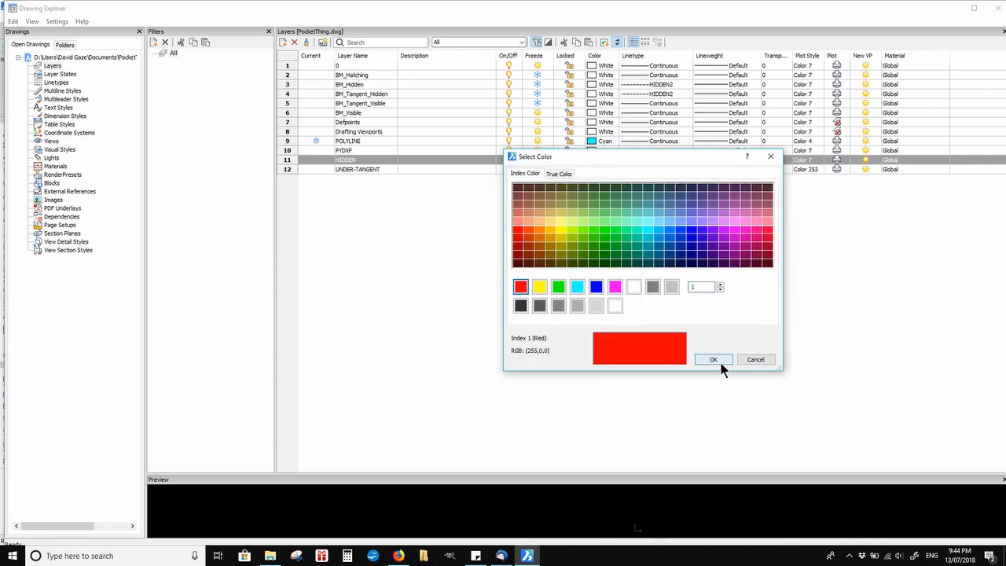
click(715, 360)
Step: Give the HIDDEN layer the HIDDEN linetype and 0.18 mm lineweight, and set the UNDER-TANGENT layer's lineweight to 0.13 mm
click(675, 160)
click(660, 250)
click(755, 159)
click(721, 236)
click(753, 170)
click(734, 228)
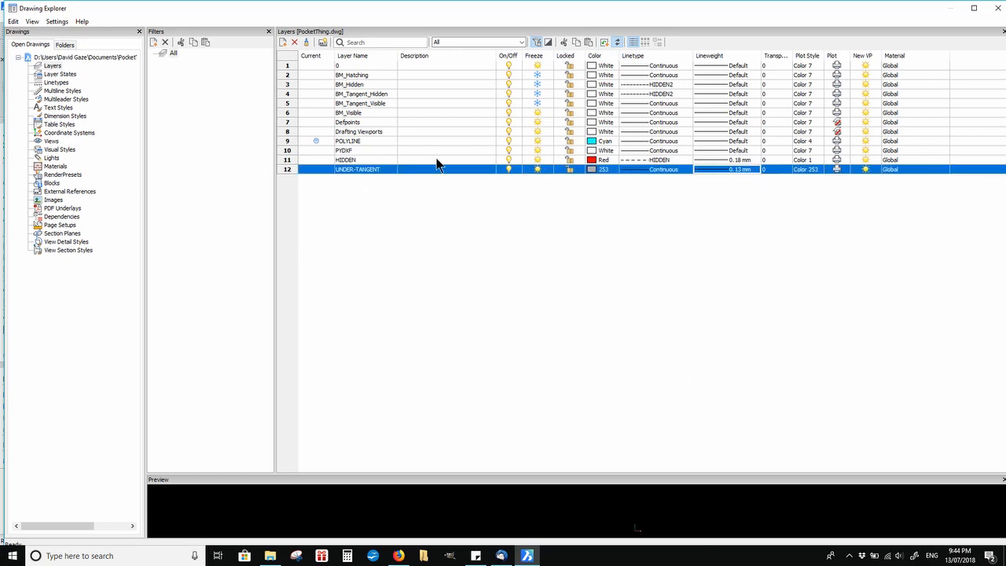
click(996, 8)
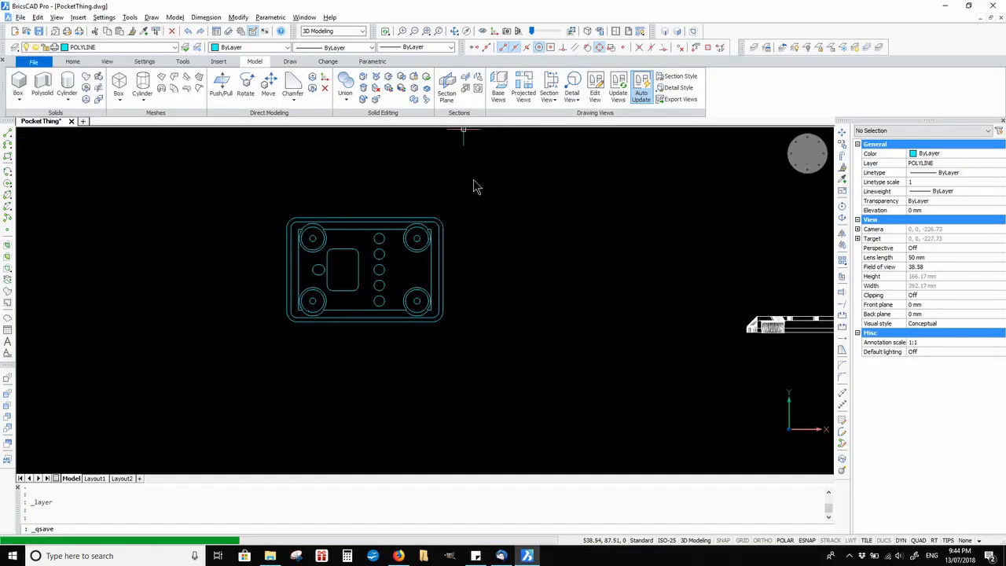
Step: Break the polyline at a single point where the upper-left corner hole's outer circle meets the inner wall line on its left side
scroll(411, 226, up, 10)
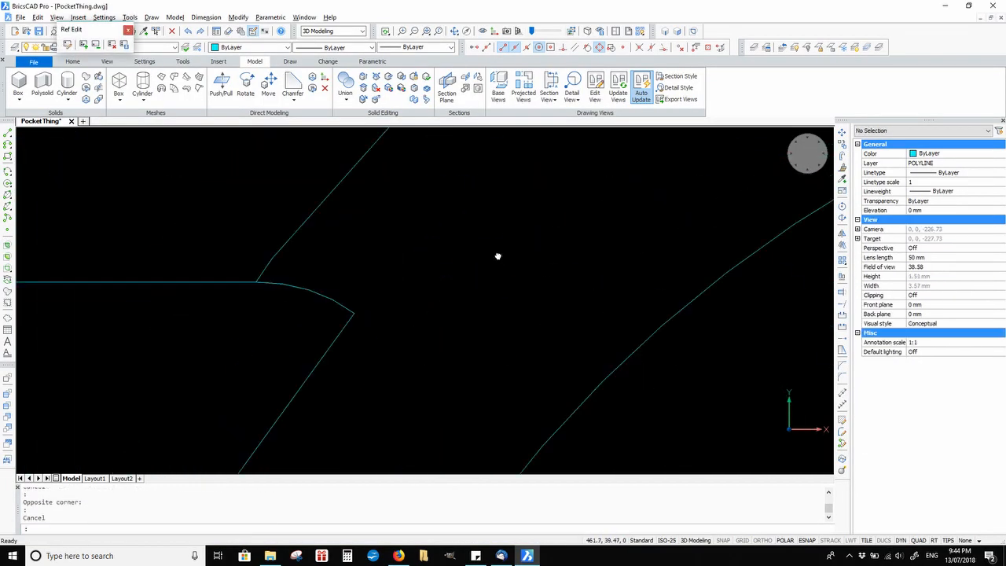
middle_drag(359, 266, 496, 251)
click(842, 314)
click(264, 275)
click(732, 153)
click(259, 281)
text(@)
key(Return)
scroll(529, 238, down, 10)
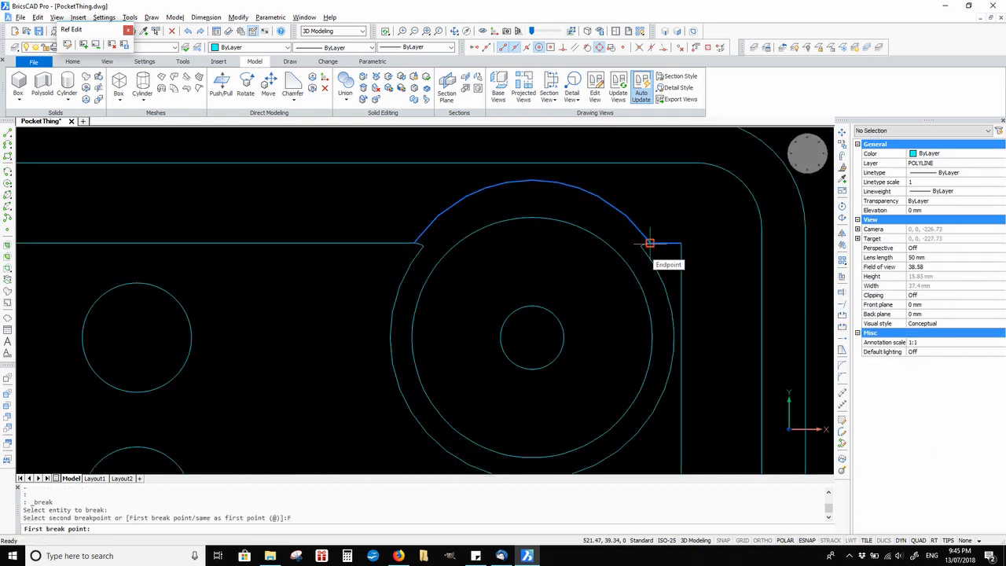
Step: Break the polyline at a single point where the lower-right corner hole's outer circle meets the inner wall line on its right side
middle_drag(714, 364, 568, 310)
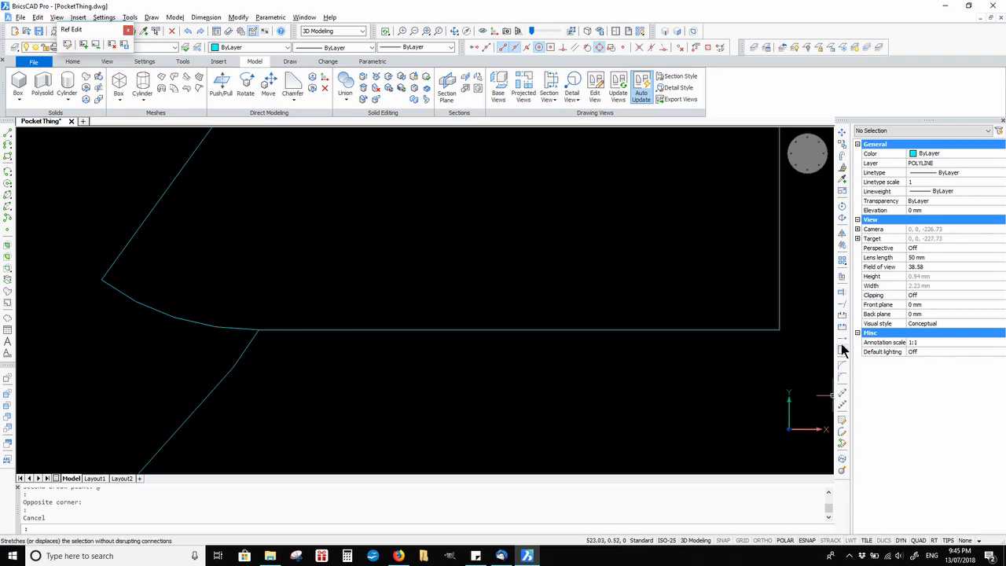
click(841, 314)
click(778, 329)
click(795, 150)
click(259, 330)
text(@)
key(Return)
double_click(221, 379)
click(786, 187)
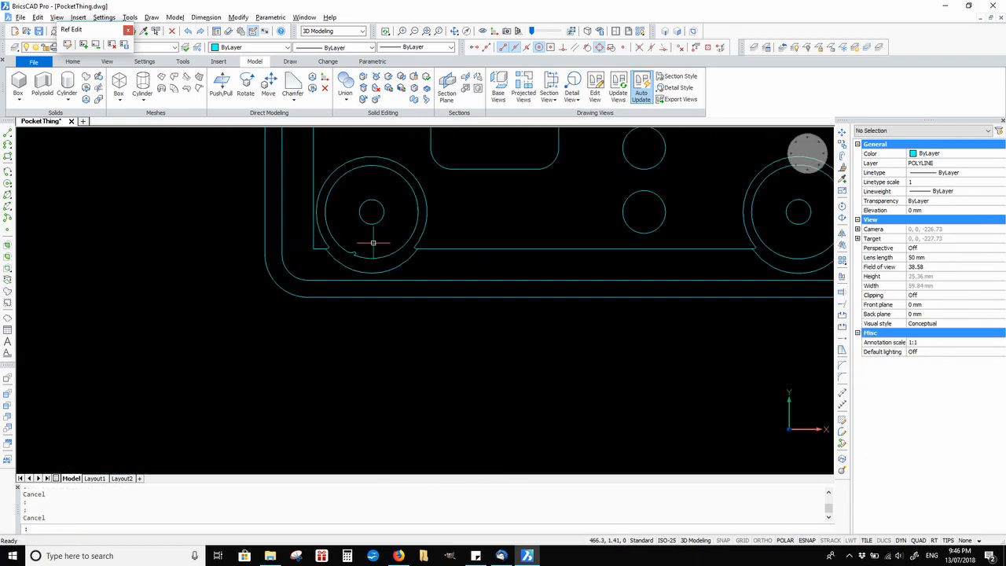
Step: Break the outline of the lower-left corner hole's outer circle at its junction with the inner wall line
middle_drag(415, 174, 373, 209)
scroll(416, 275, up, 2)
scroll(319, 283, up, 1)
middle_drag(319, 283, 448, 283)
click(842, 314)
click(435, 283)
click(803, 149)
click(435, 305)
scroll(475, 248, down, 2)
click(806, 150)
Step: Break the polyline where the upper-left corner hole's outer circle meets the inner wall line on its right side
scroll(480, 260, down, 4)
middle_drag(425, 173, 424, 425)
scroll(443, 275, up, 2)
middle_drag(445, 267, 440, 399)
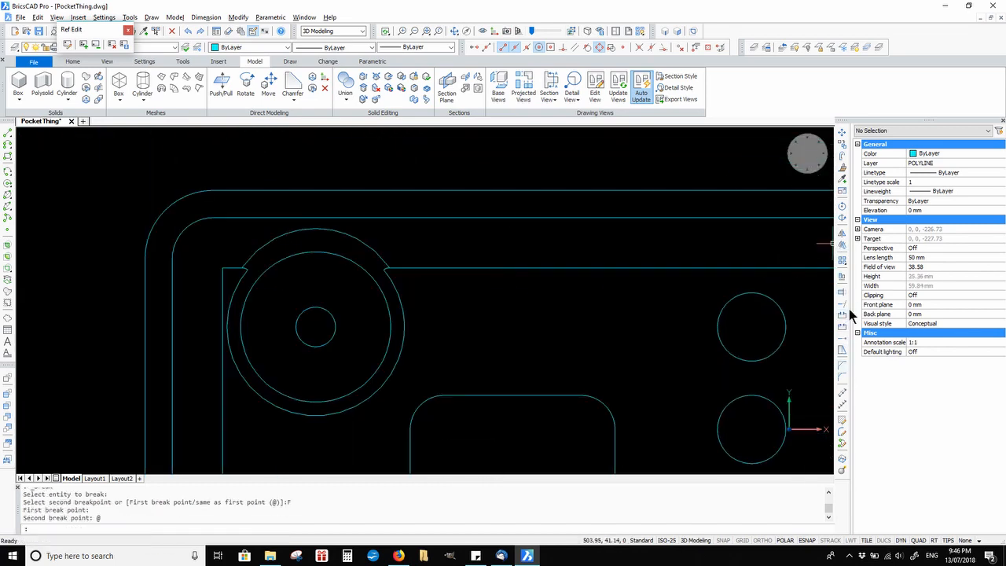
click(843, 326)
scroll(420, 287, up, 2)
click(379, 236)
click(339, 235)
Step: Break the polyline at a single point where the upper-right corner hole's outer circle meets the inner wall line on its left side
scroll(476, 249, down, 2)
middle_drag(774, 279, 300, 255)
scroll(474, 254, up, 1)
click(843, 317)
click(464, 244)
click(803, 149)
click(487, 242)
click(805, 149)
scroll(460, 204, down, 3)
Step: Break the polyline at a single point where the lower-right corner hole's outer circle meets the inner wall line on its left side
scroll(472, 361, up, 2)
click(842, 316)
click(365, 340)
click(803, 149)
scroll(436, 326, up, 3)
click(392, 373)
click(806, 149)
scroll(597, 279, down, 3)
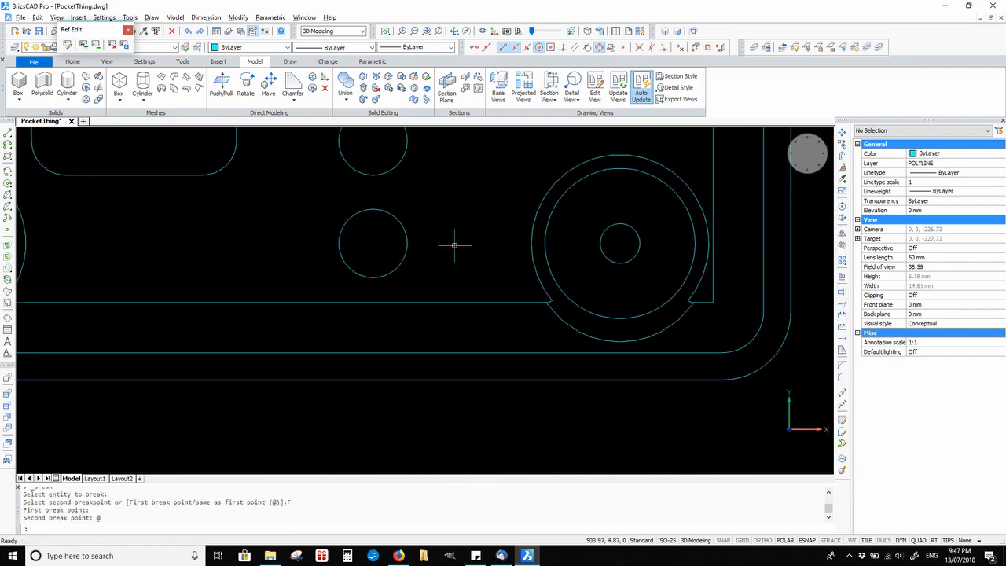
Step: Enable linetype generation for the four corner holes' outer-circle arcs inside the inner wall and move them to the UNDER-TANGENT layer
scroll(510, 363, down, 3)
click(304, 285)
click(307, 186)
click(540, 187)
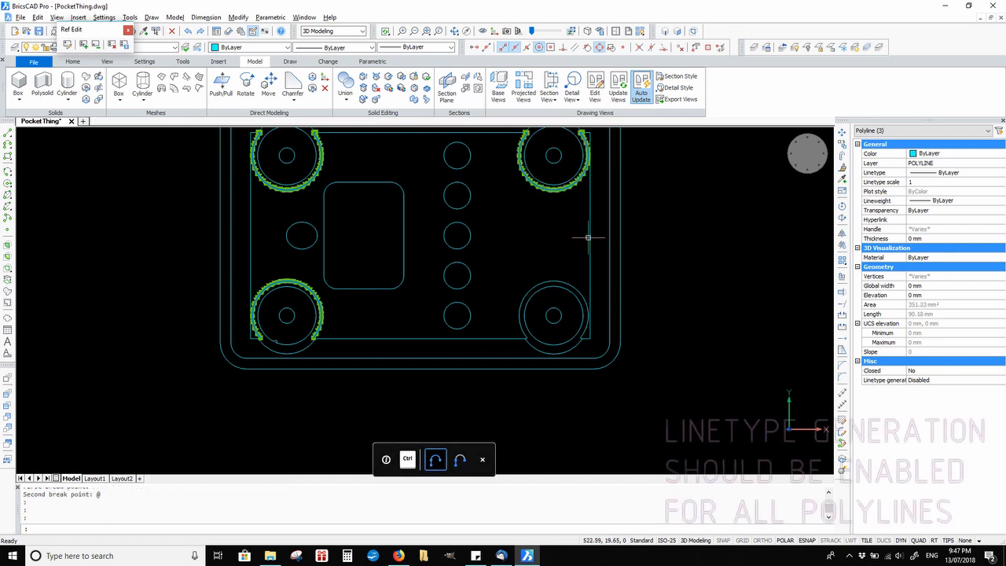
click(588, 310)
click(947, 382)
click(940, 398)
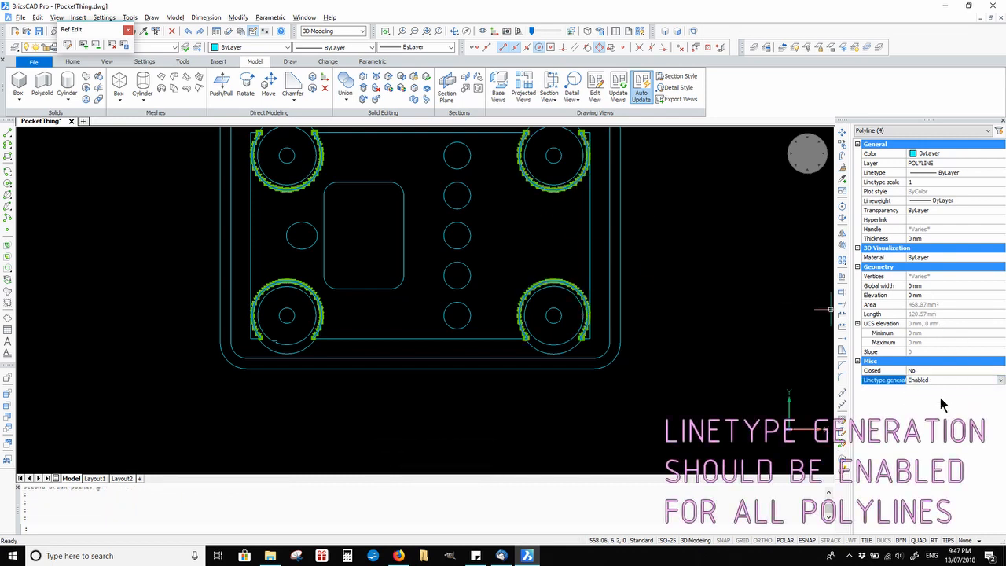
click(944, 163)
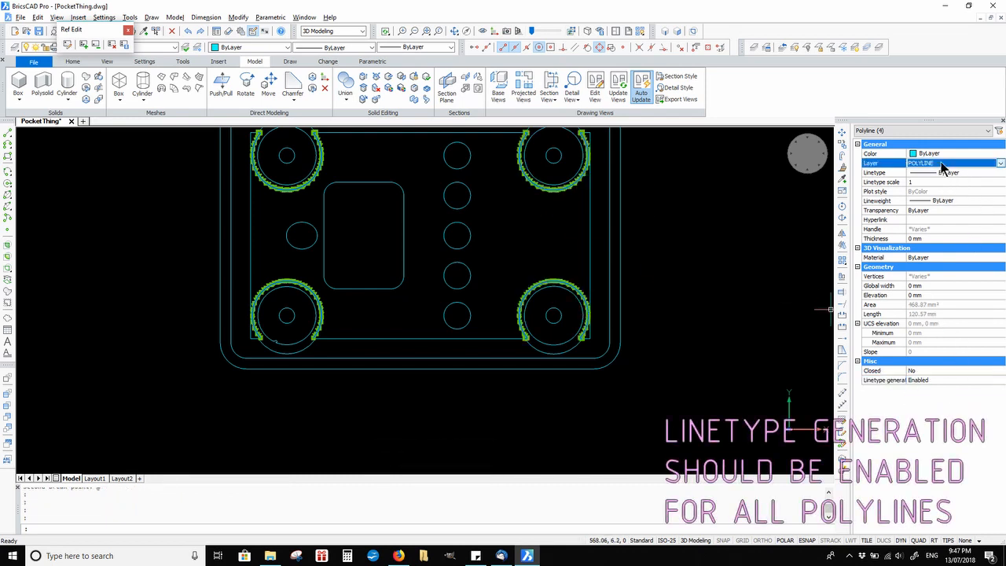
click(947, 280)
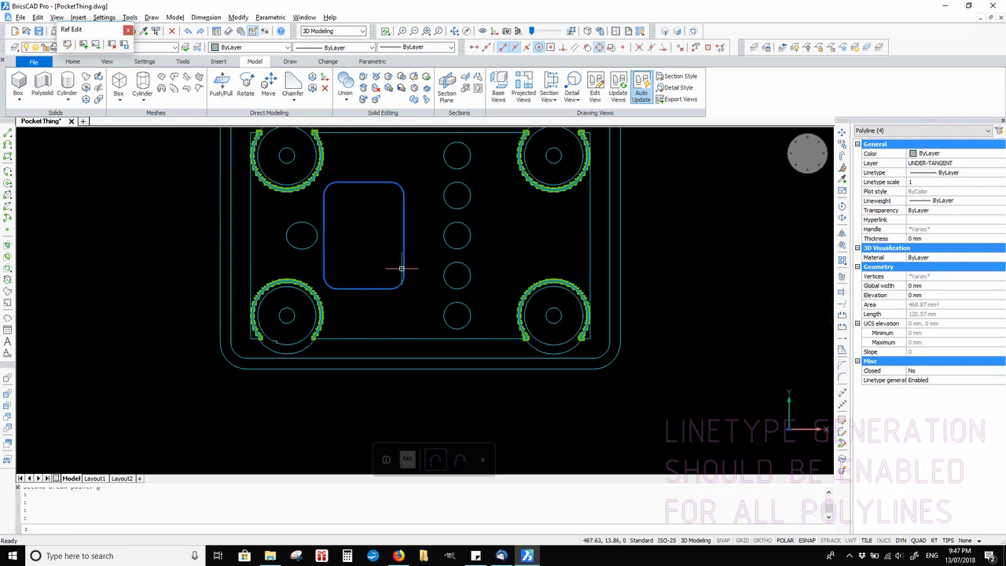
key(Escape)
Step: Match the properties of an UNDER-TANGENT arc onto the outer-circle arcs that lie beyond the inner wall at the four corner holes
scroll(533, 251, up, 4)
click(481, 294)
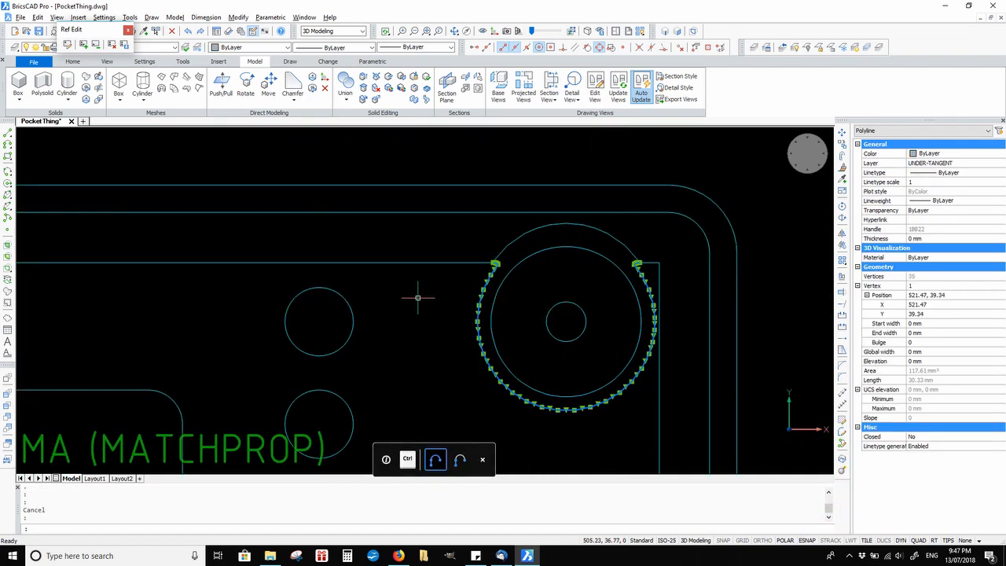
text(MA)
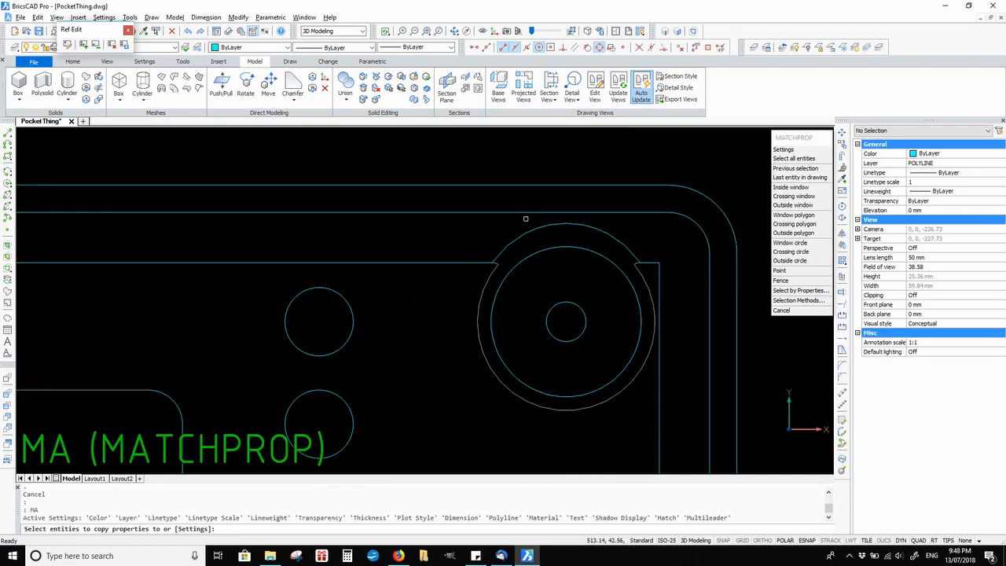
click(518, 234)
scroll(514, 231, down, 1)
middle_drag(152, 199, 335, 188)
click(317, 220)
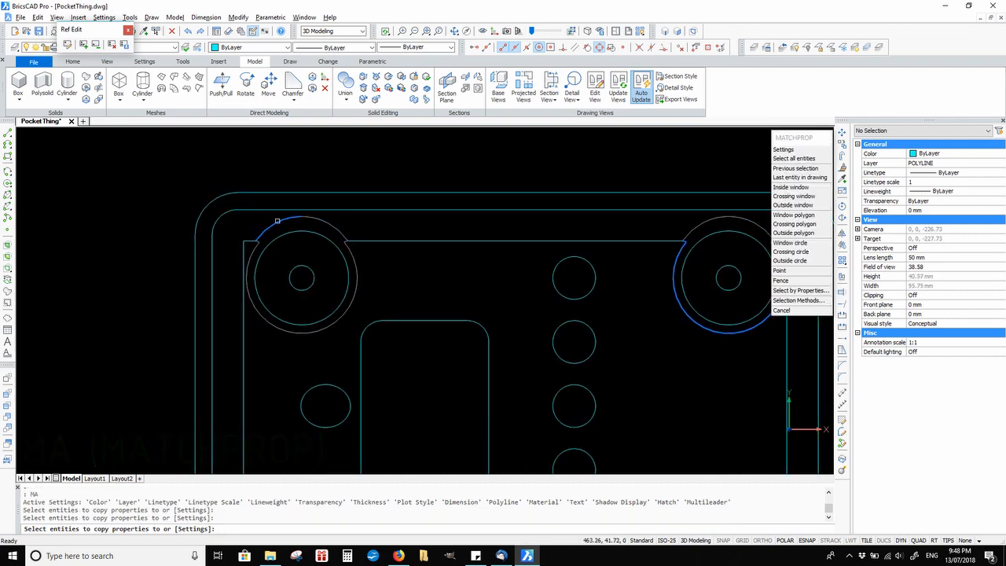
click(278, 221)
scroll(343, 292, down, 1)
middle_drag(302, 463, 316, 299)
scroll(316, 299, up, 2)
click(318, 275)
scroll(627, 249, down, 1)
middle_drag(626, 250, 462, 433)
right_click(496, 241)
scroll(496, 242, down, 1)
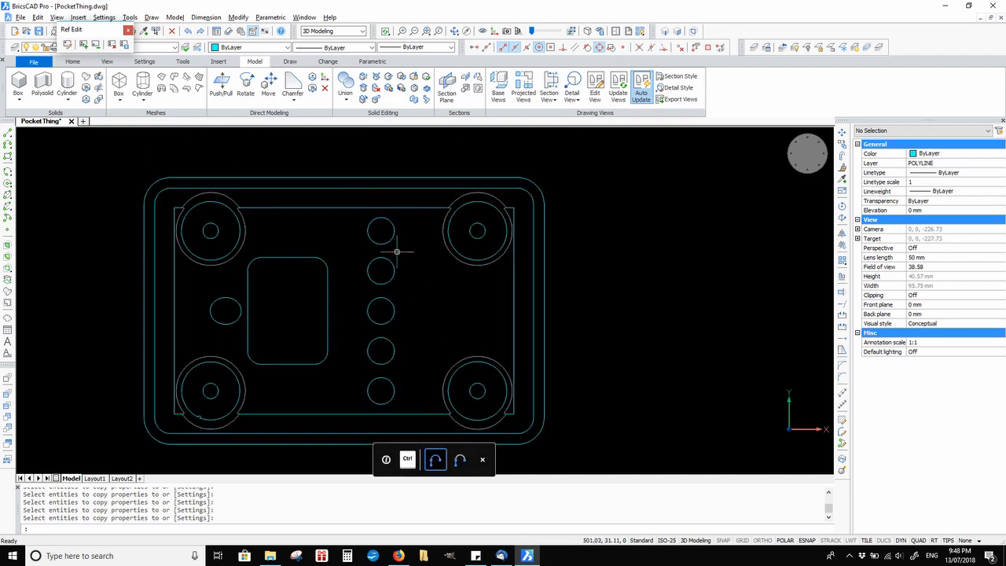
Step: Select all plan-view polylines and filter the selection to those whose layer is Not Equal to UNDER-TANGENT
scroll(478, 212, down, 1)
middle_drag(479, 207, 549, 160)
middle_drag(589, 220, 591, 292)
drag(651, 177, 283, 425)
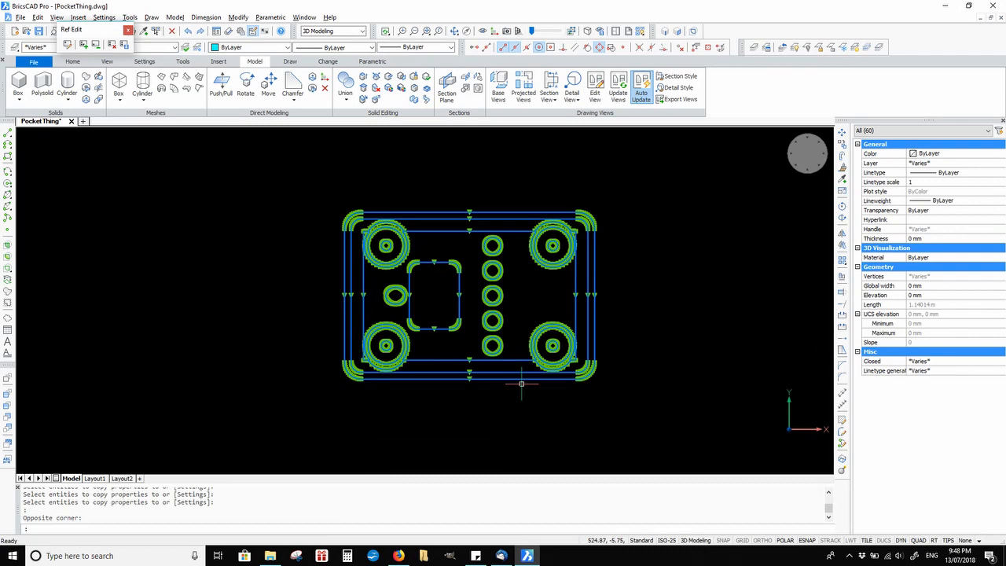
click(996, 131)
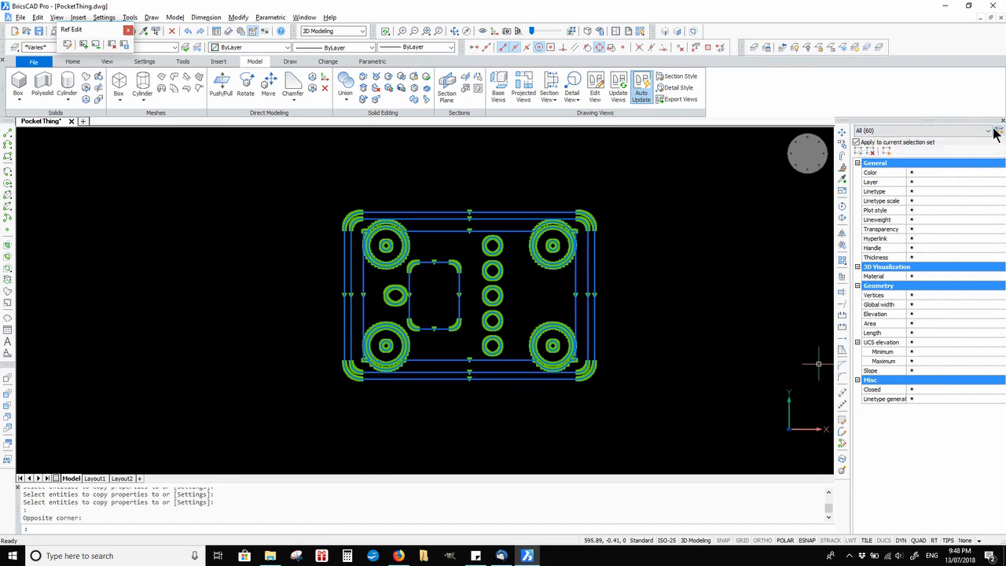
click(948, 180)
click(948, 180)
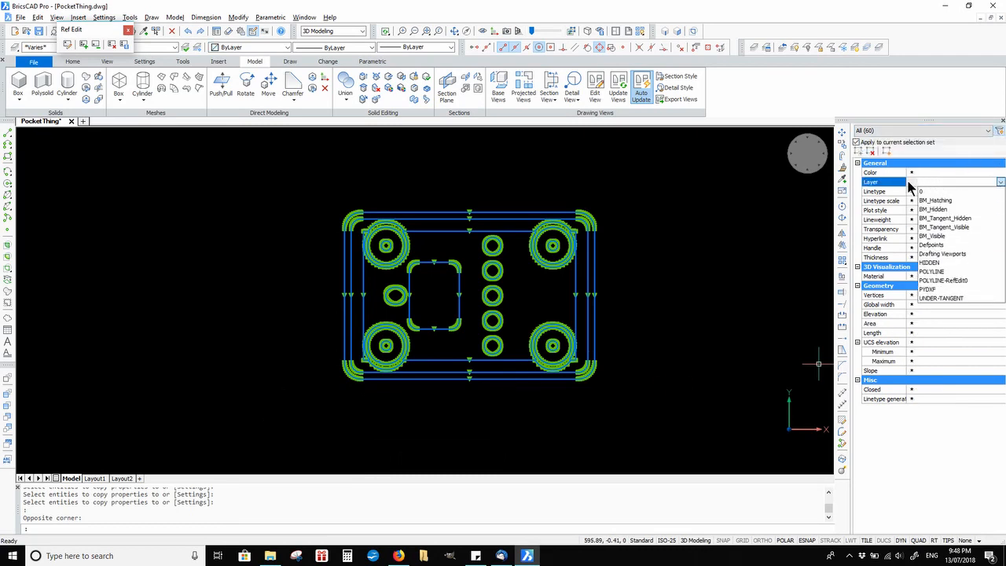
click(912, 182)
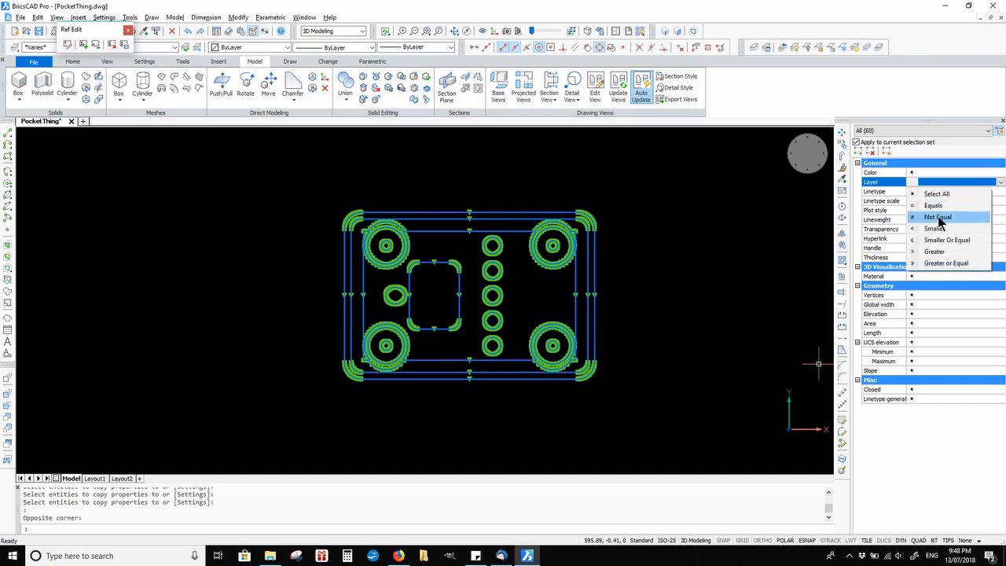
click(939, 219)
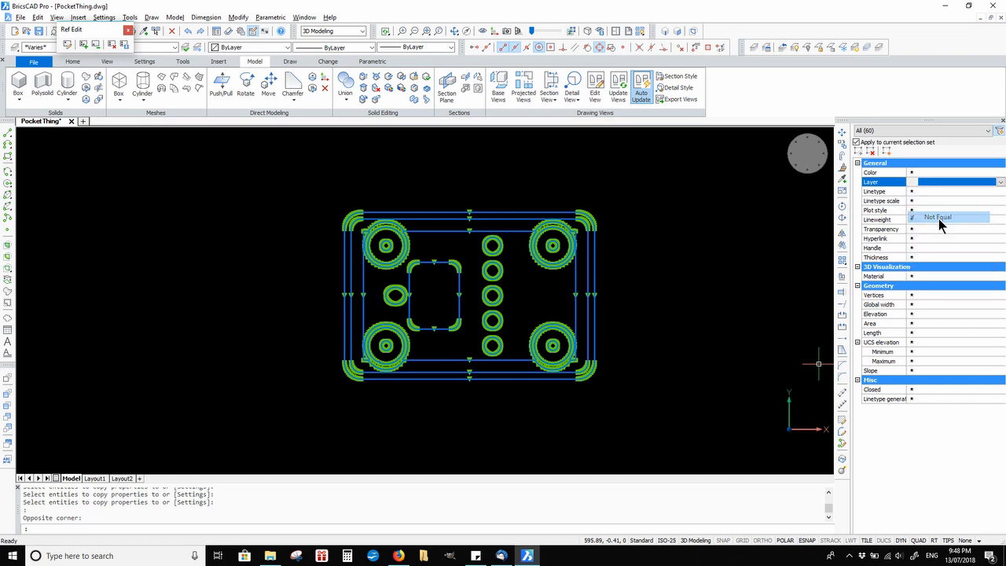
click(974, 182)
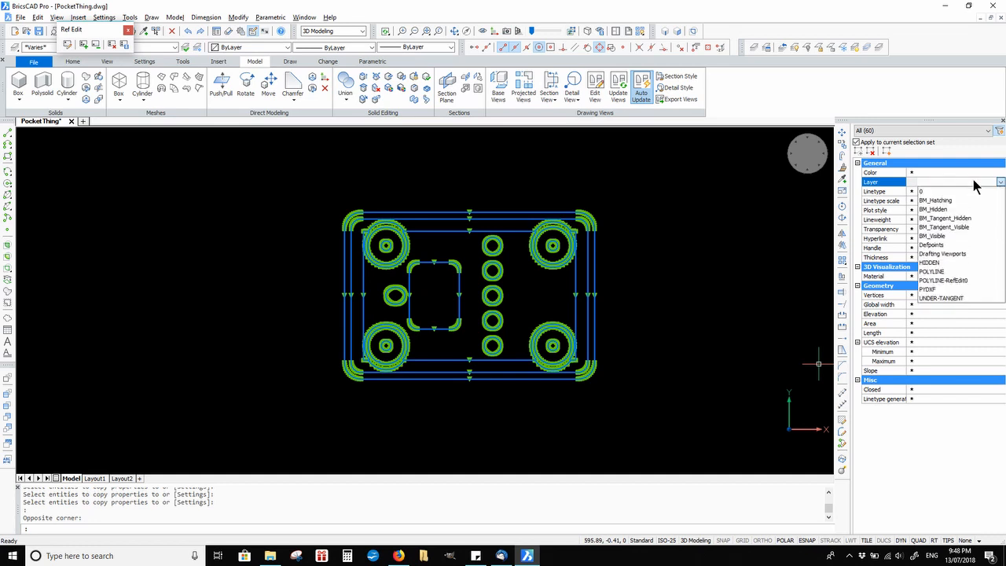
click(962, 297)
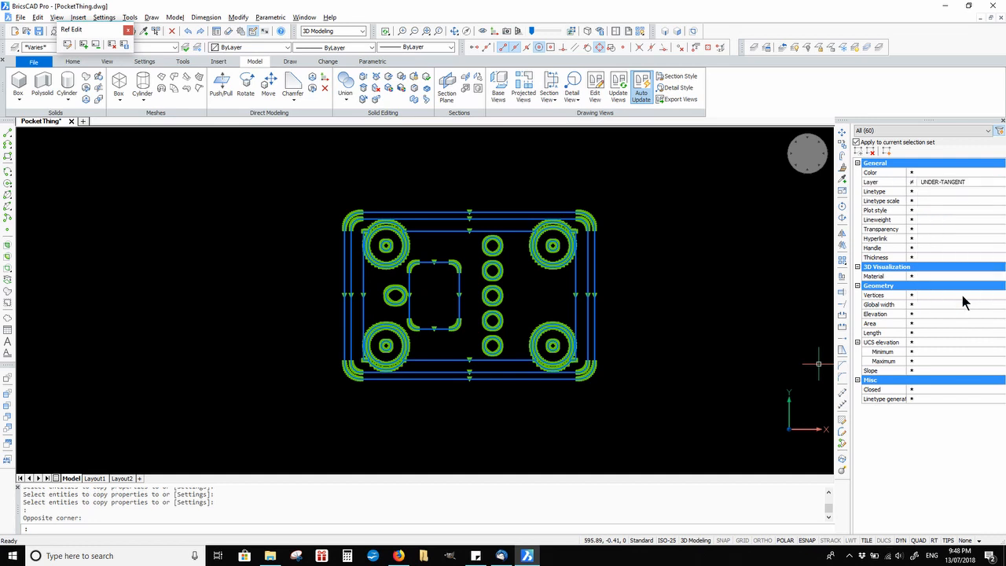
click(885, 150)
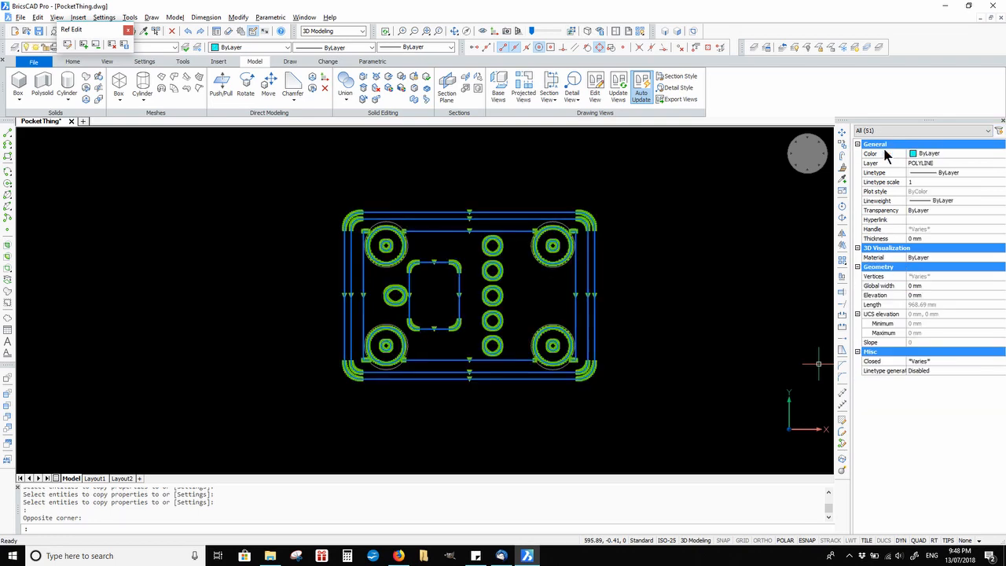
Step: Set the color and linetype of the selected POLYLINE-layer entities to ByBlock
scroll(598, 264, up, 5)
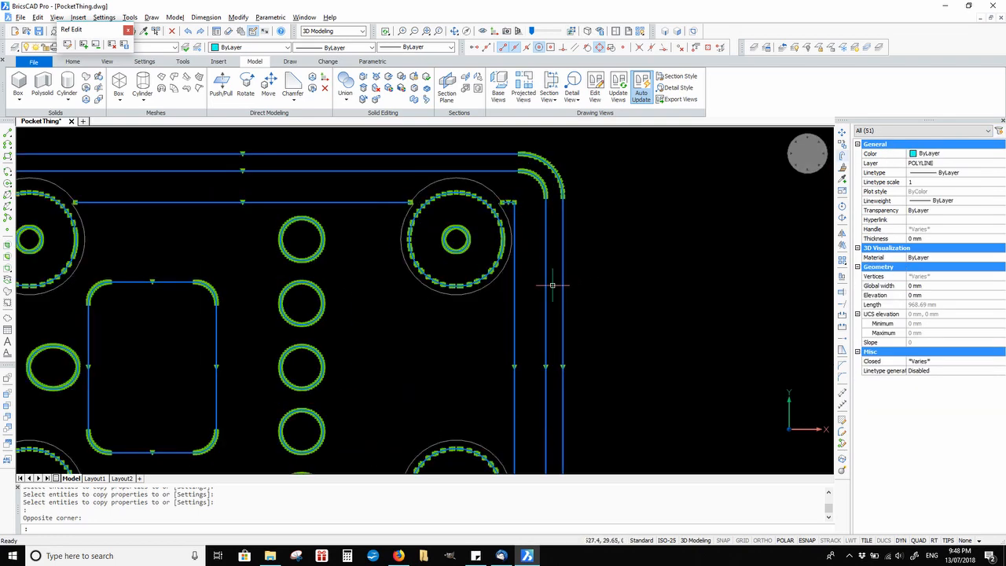
scroll(523, 288, down, 4)
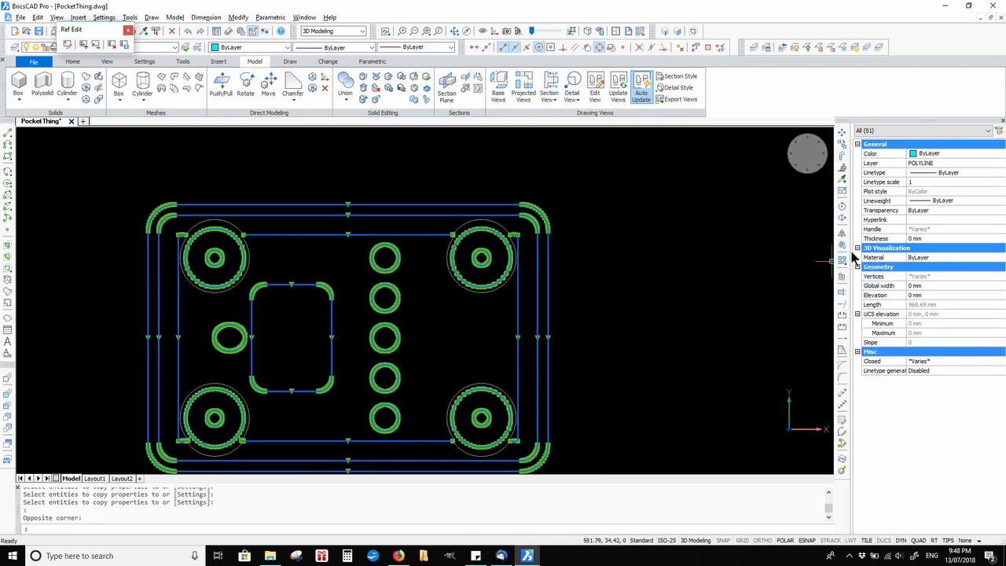
click(962, 152)
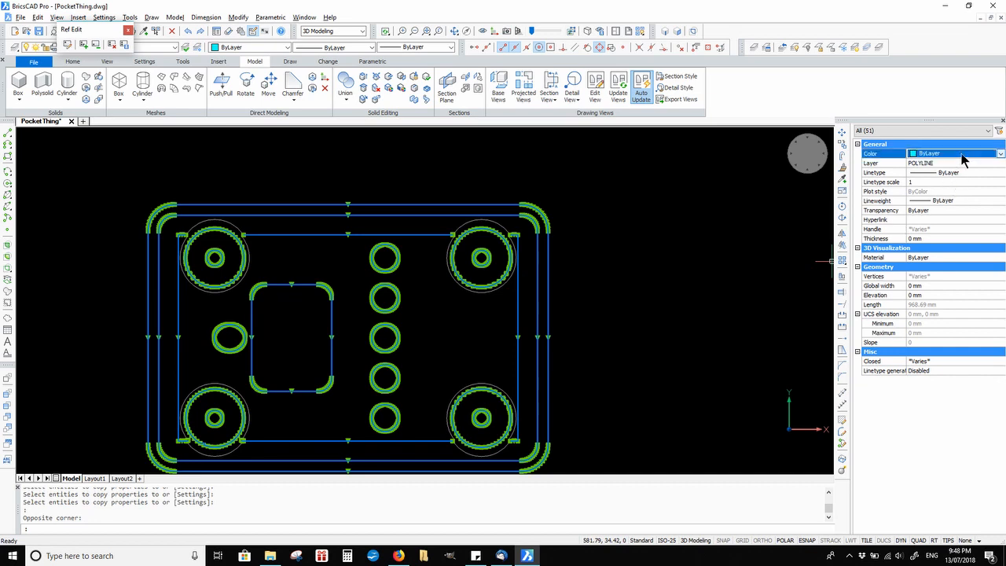
click(962, 153)
click(954, 171)
click(960, 170)
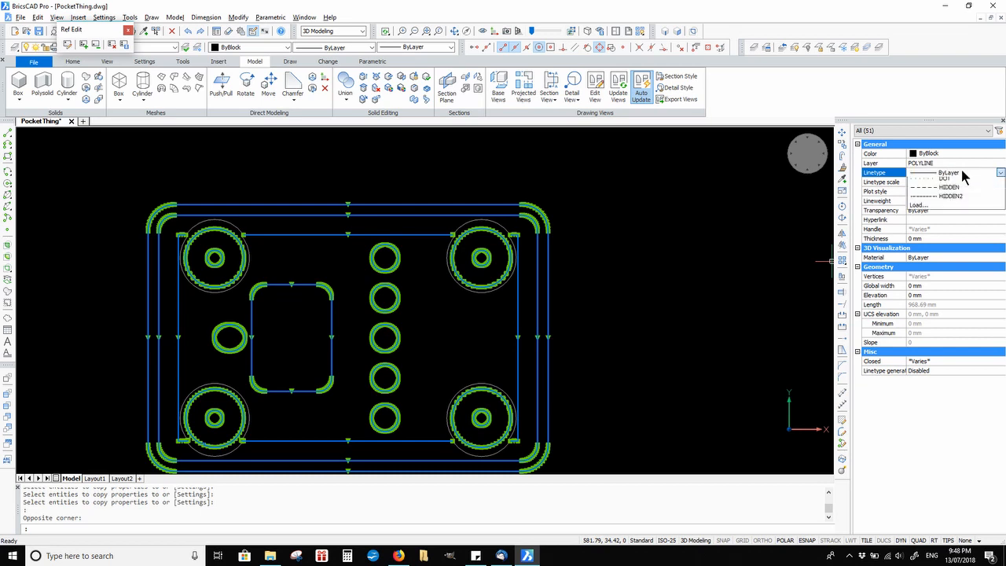
click(961, 169)
click(951, 191)
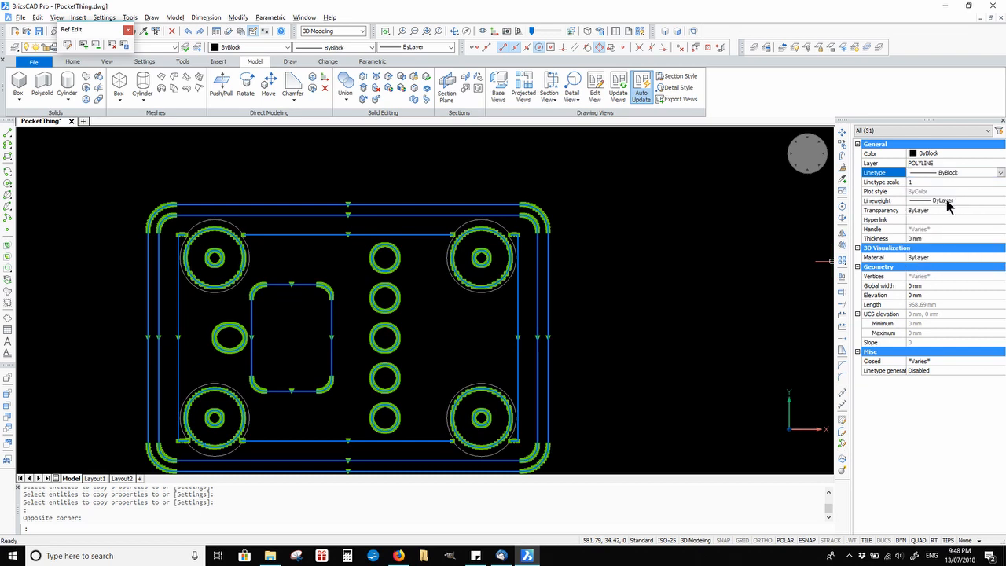
Step: Set the lineweight of the selected POLYLINE-layer entities to ByBlock and clear the selection
click(946, 200)
click(946, 201)
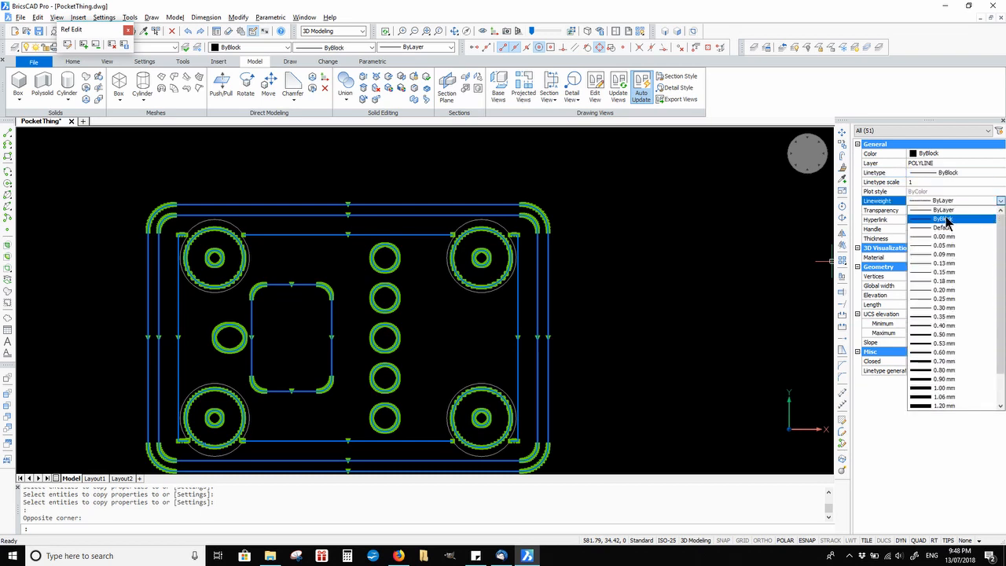
click(943, 219)
scroll(676, 252, down, 2)
click(662, 249)
click(650, 214)
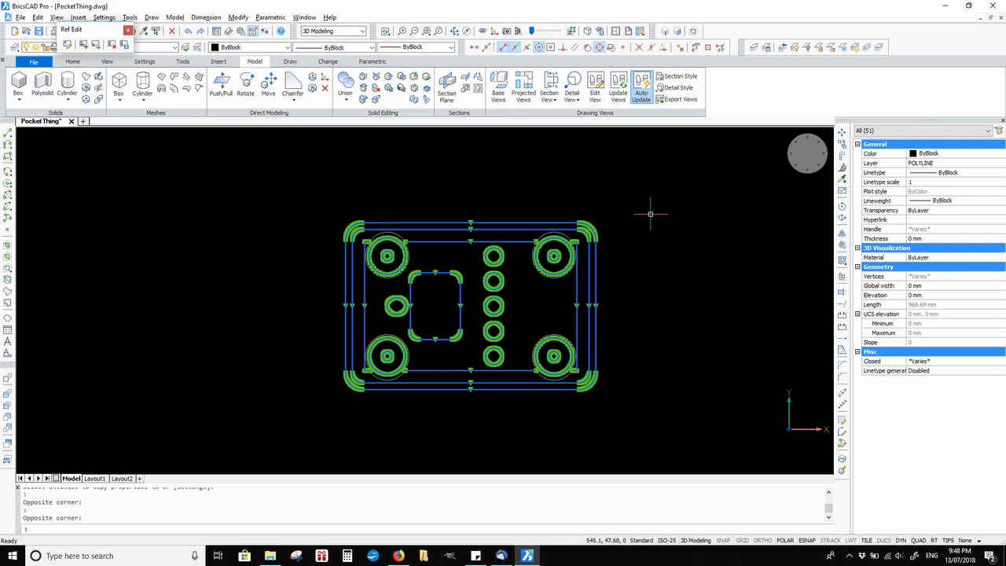
key(Escape)
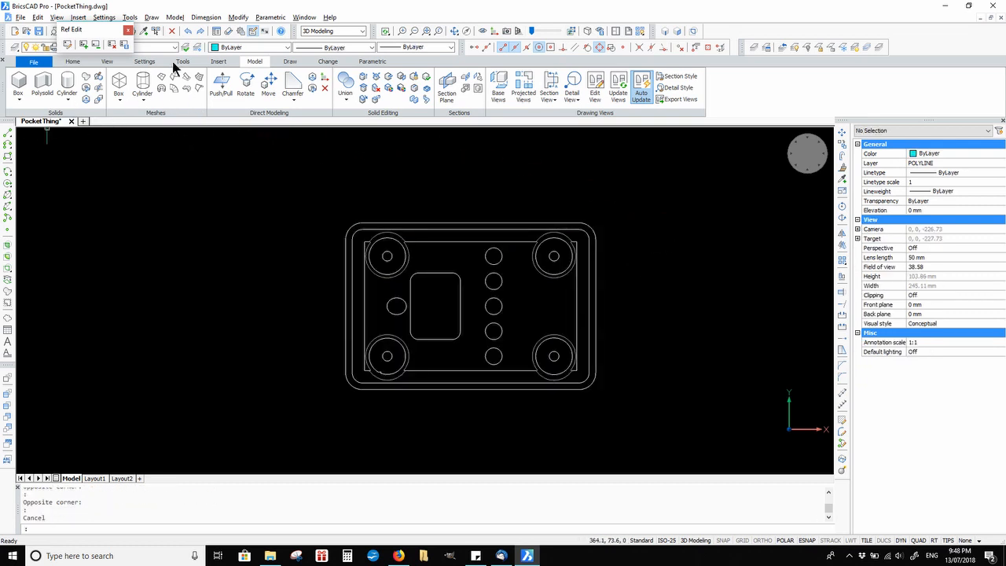
Step: Close the in-place reference edit of the plan-view block and save its changes
click(122, 44)
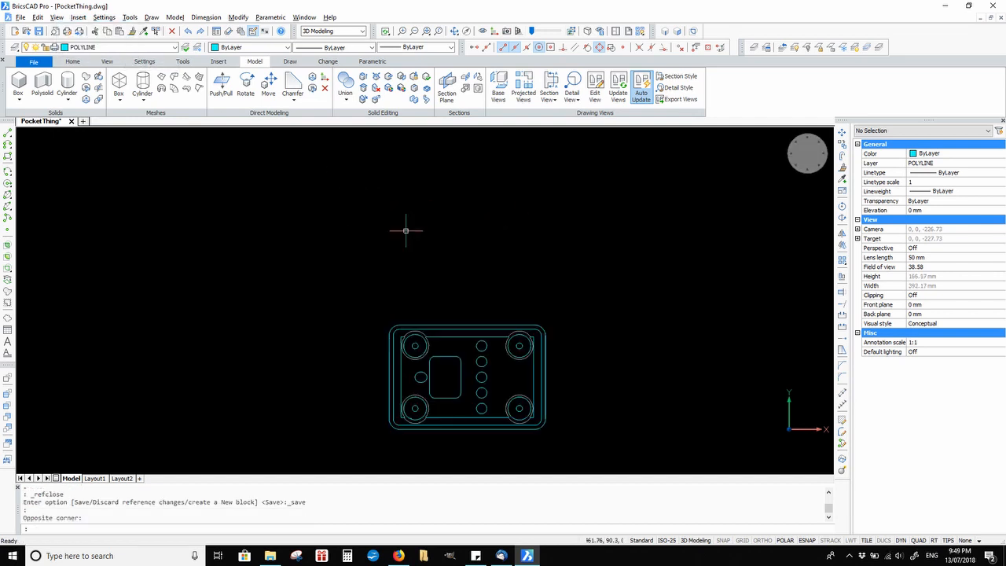
scroll(347, 224, down, 2)
middle_drag(229, 249, 476, 310)
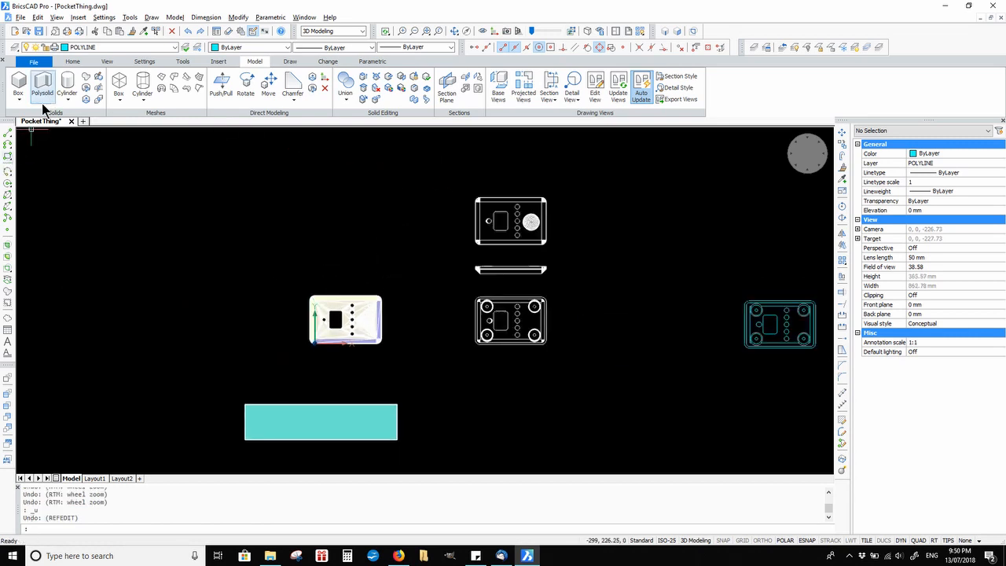
Step: Draw a rectangle enclosing the uppermost flat view with the large round mesh area, leaving a margin on all sides
click(6, 160)
scroll(535, 220, up, 5)
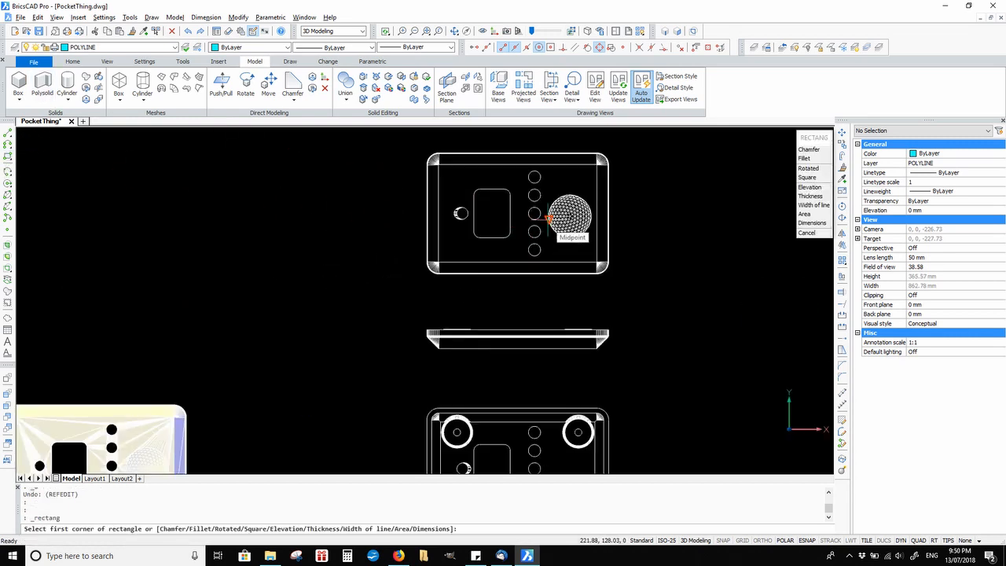
scroll(471, 275, down, 1)
click(291, 180)
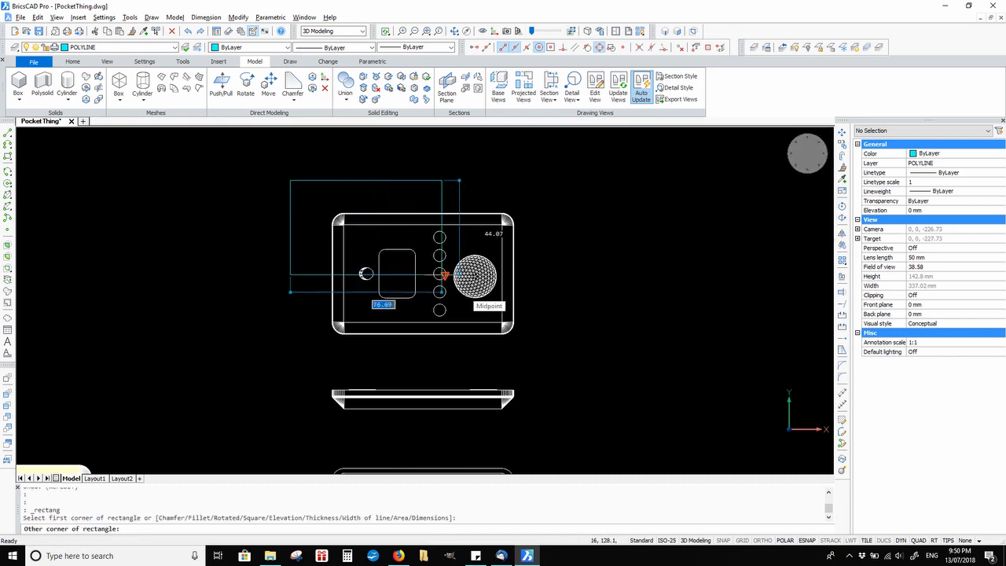
click(554, 354)
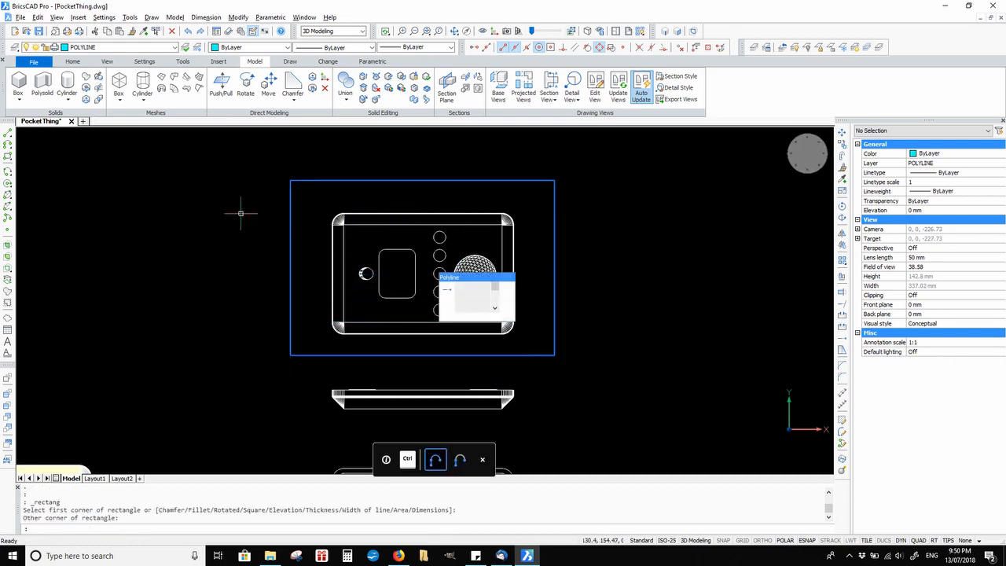
Step: Start the Boundary command and begin picking points inside the rectangle around the uppermost view
text(BOUNDARY)
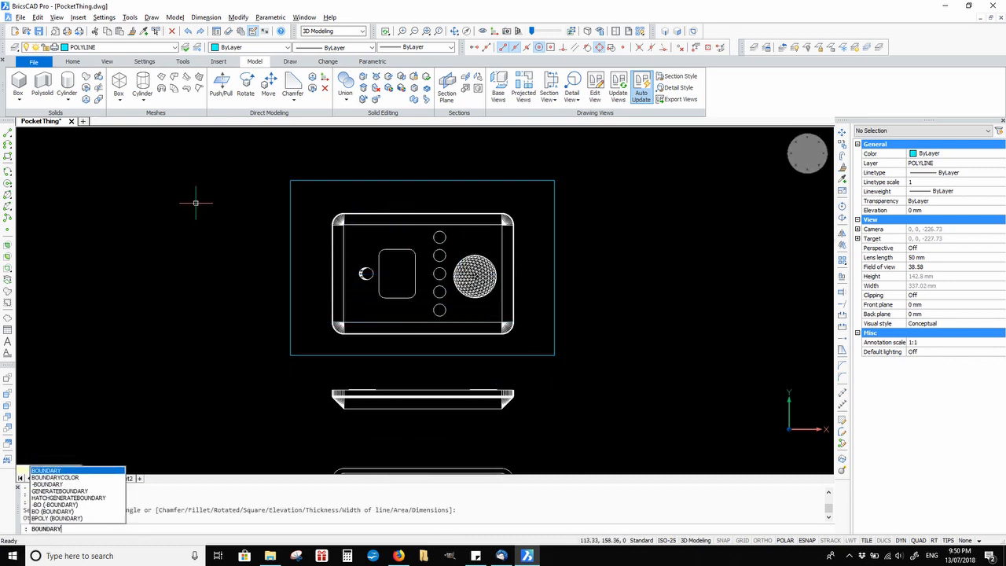
key(Return)
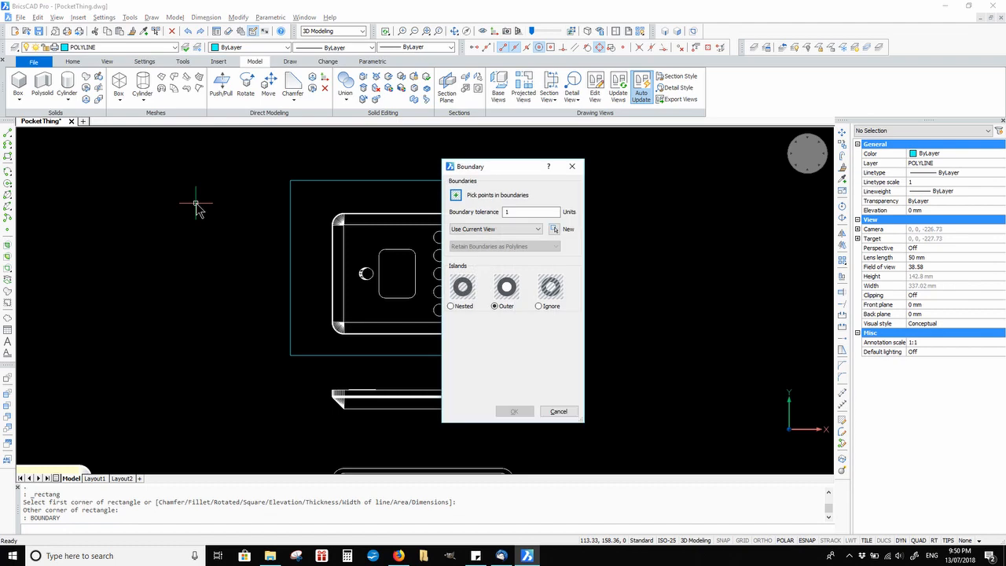
click(455, 195)
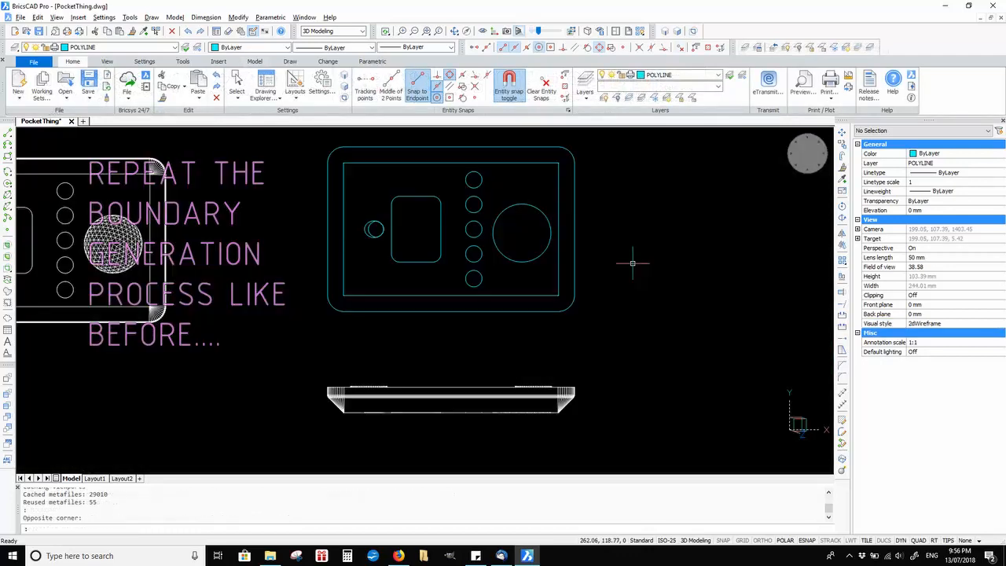
Step: Apply the Fit option of a multiple polyline edit to the five small holes, the large circle and the two overlapping circles
middle_drag(635, 265, 598, 303)
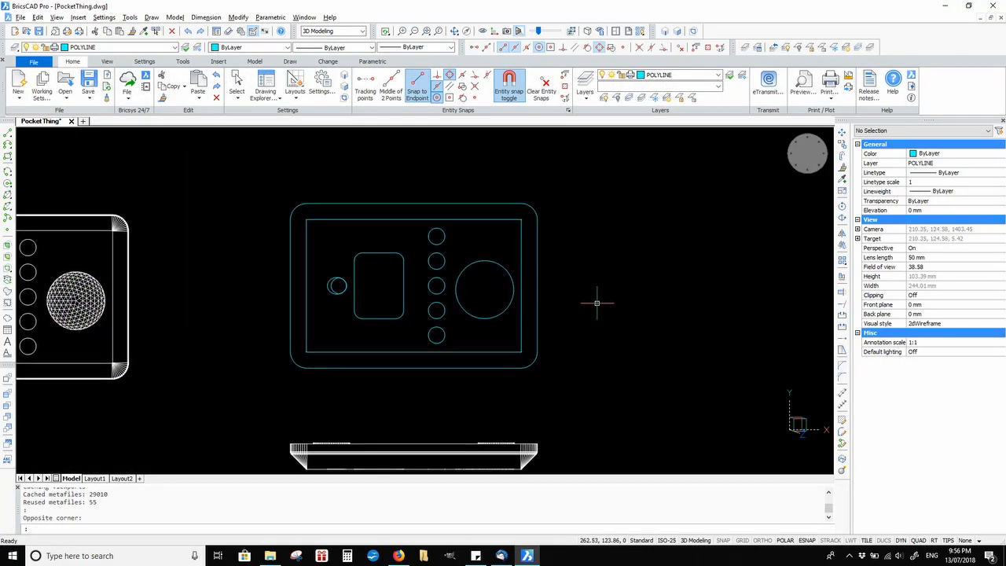
click(801, 174)
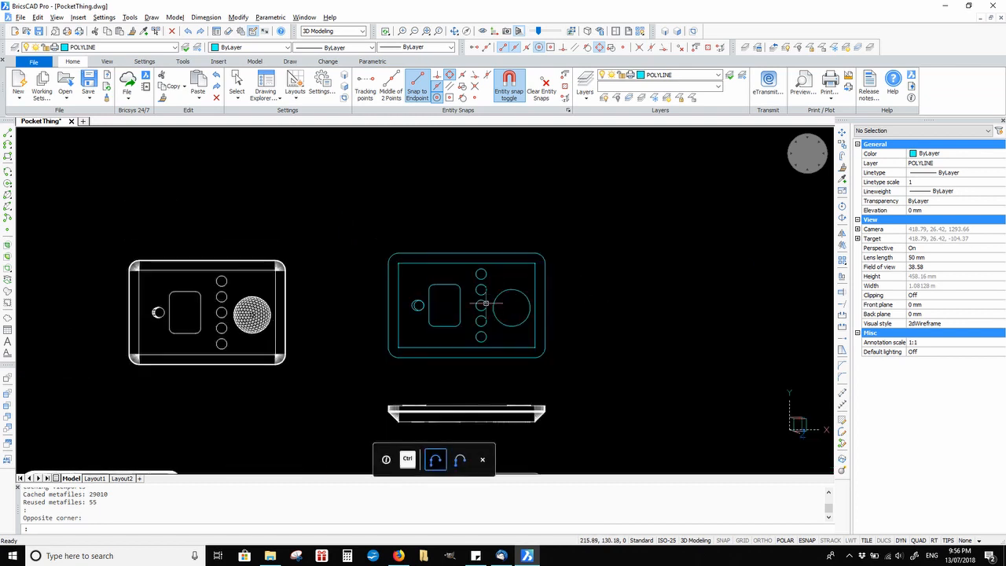
scroll(449, 303, up, 2)
middle_drag(448, 252, 340, 226)
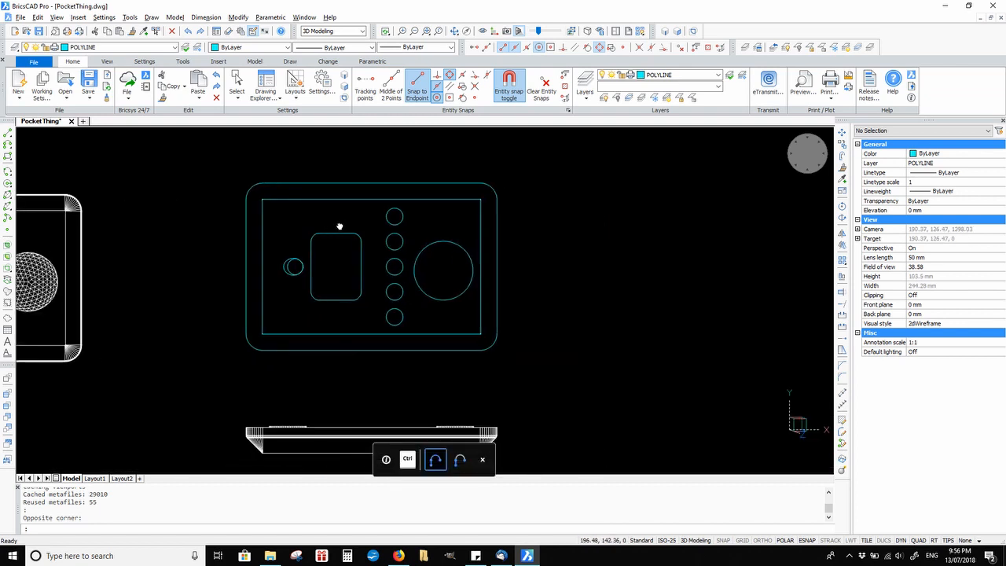
scroll(385, 222, up, 2)
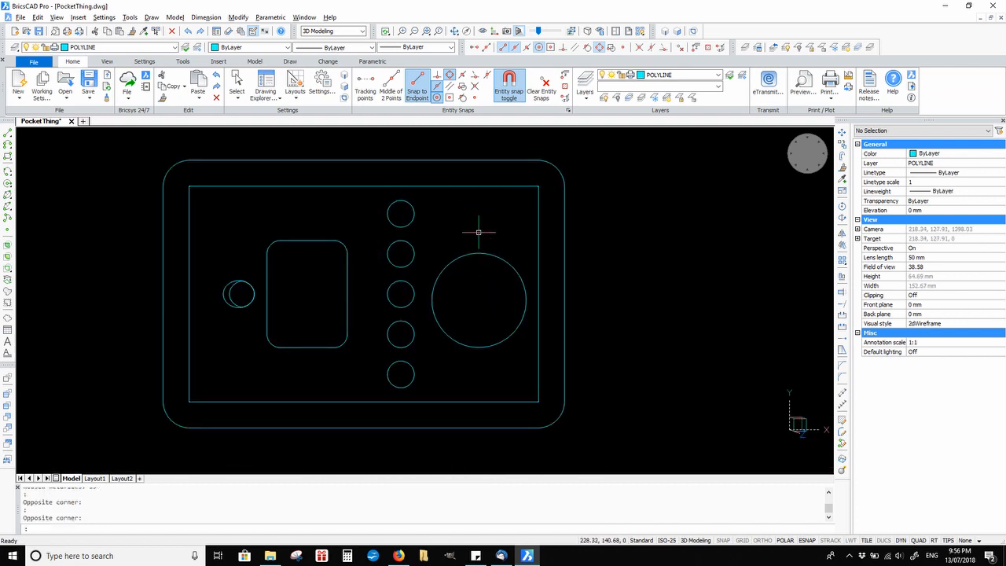
text(PE)
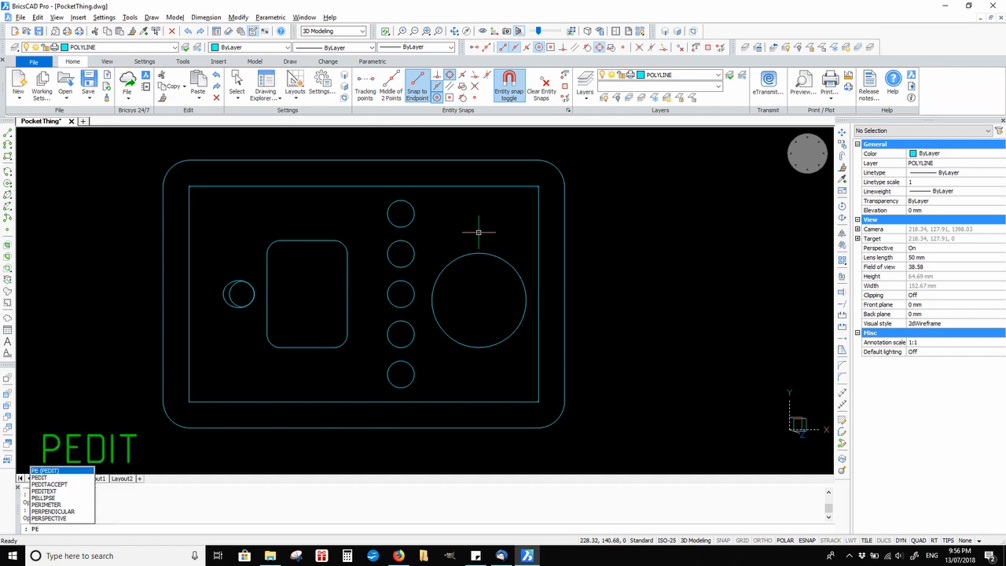
key(Return)
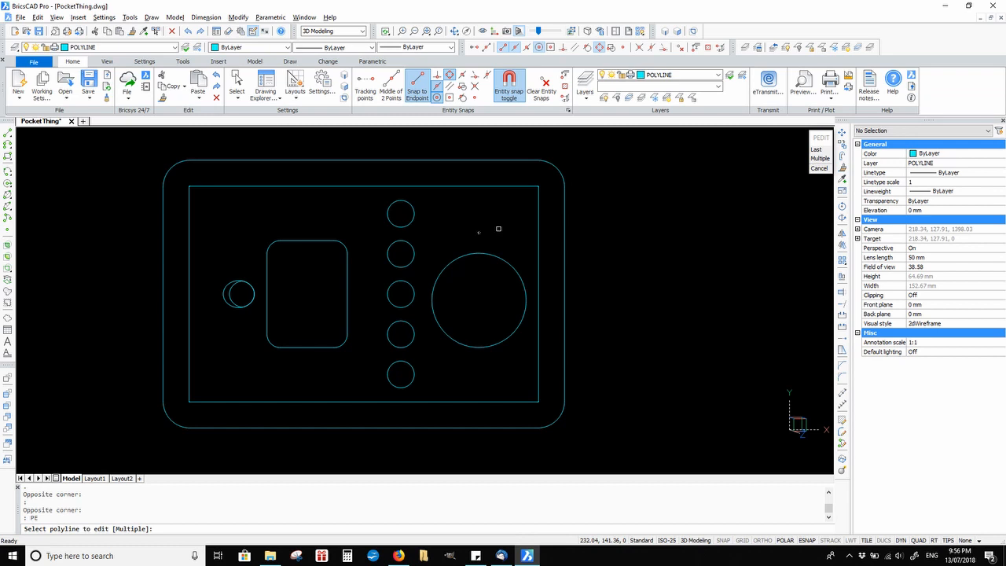
click(816, 159)
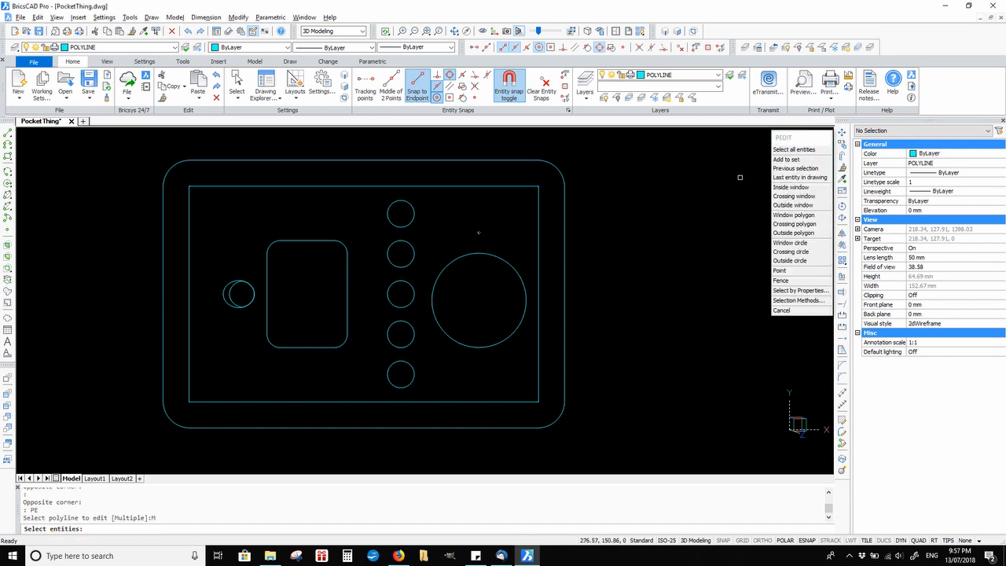
click(490, 204)
click(372, 383)
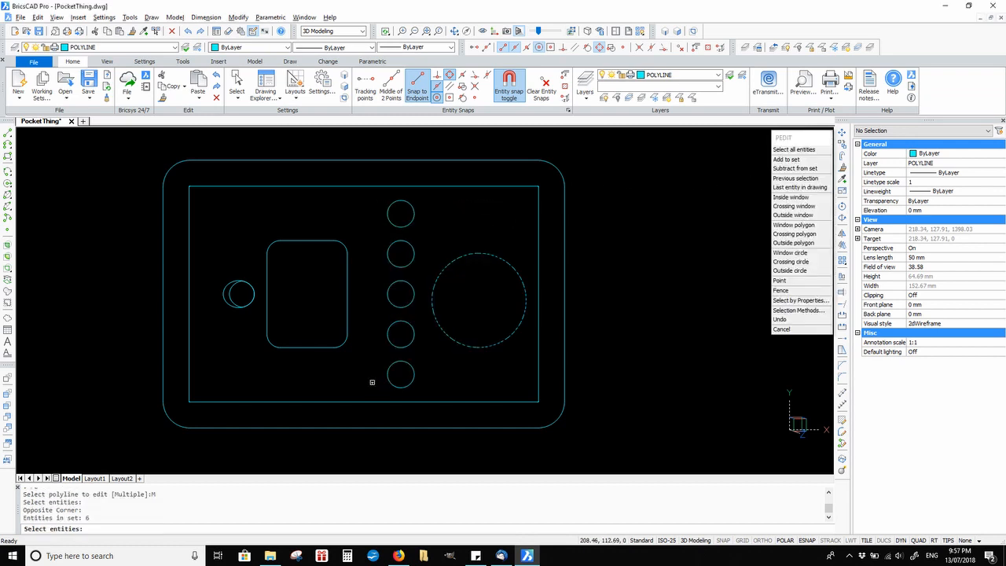
click(253, 250)
click(222, 324)
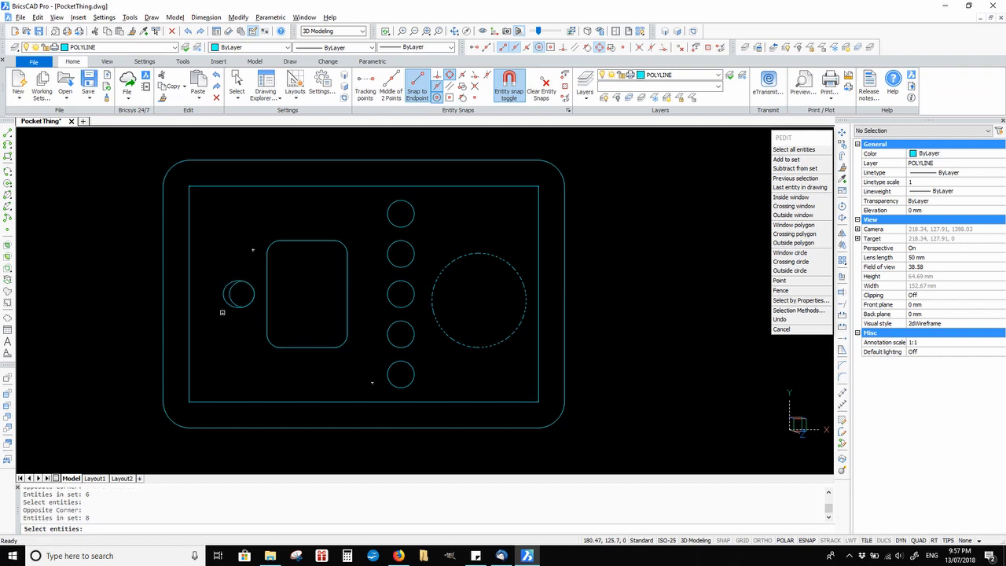
key(Return)
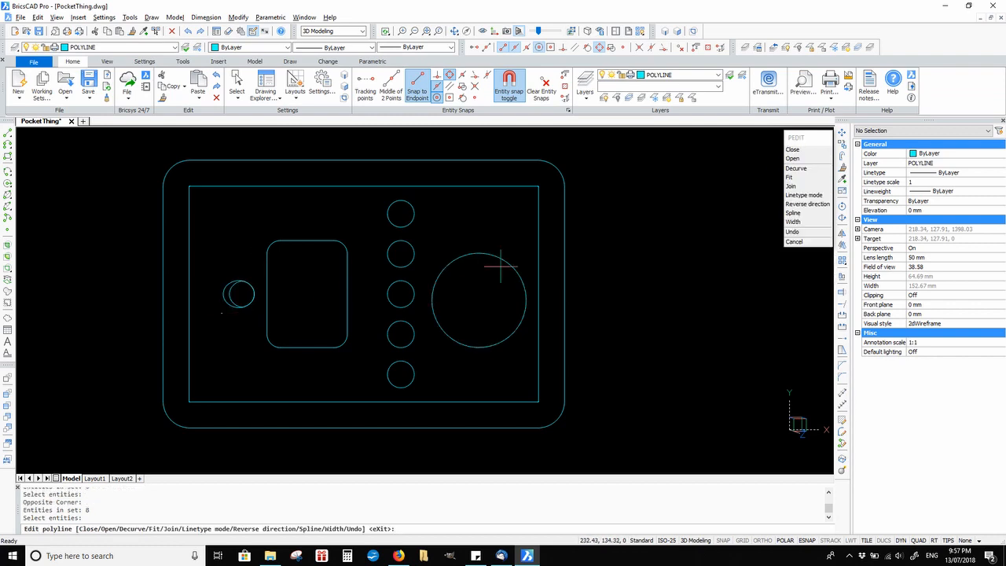
click(791, 177)
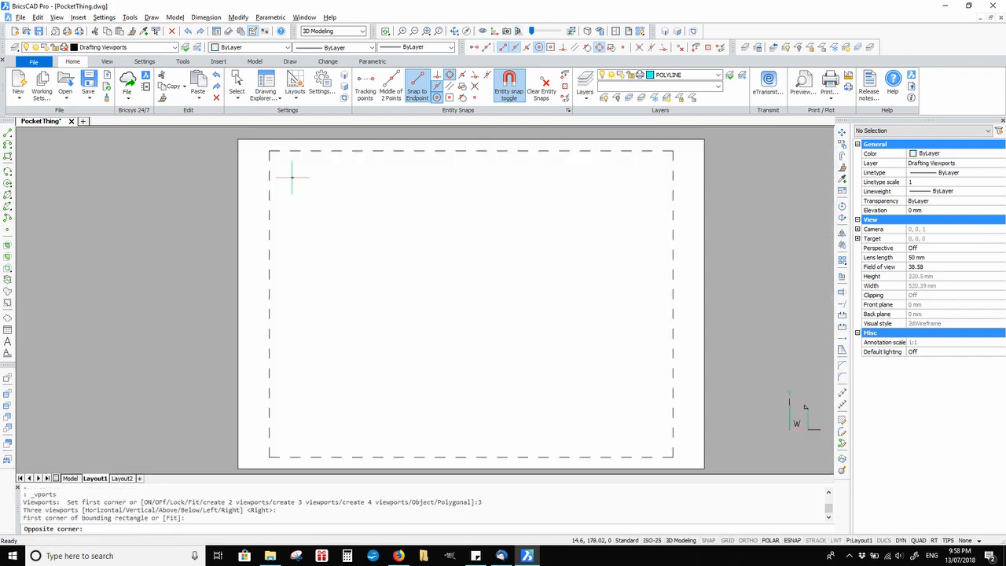
Step: Finish creating three viewports in the Right arrangement across the printable area of the Layout1 sheet
click(656, 440)
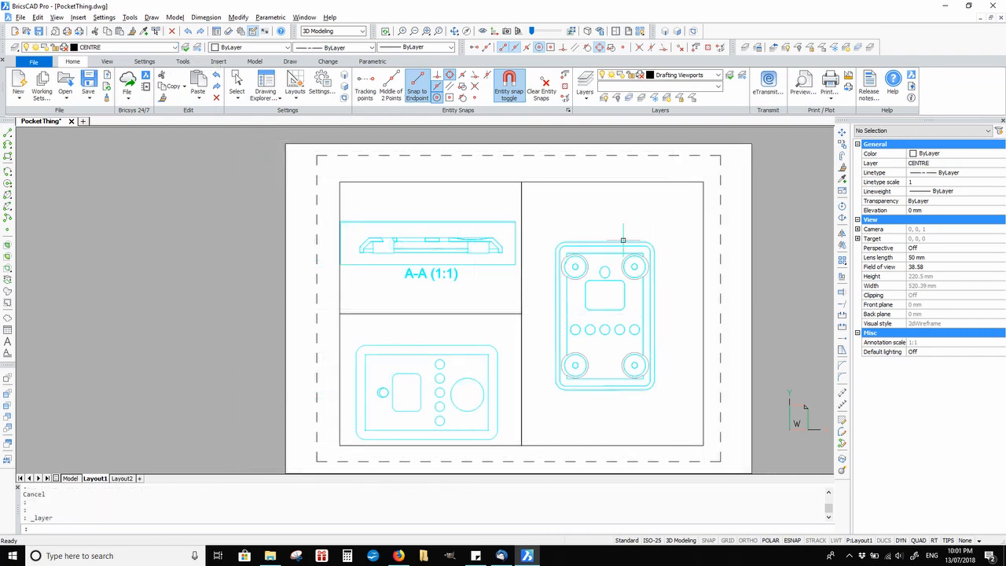
Step: In the tall viewport, draw a short vertical centre line above the plan view and rotate a copy of it to form a cross-shaped centre mark
scroll(630, 227, up, 2)
double_click(628, 224)
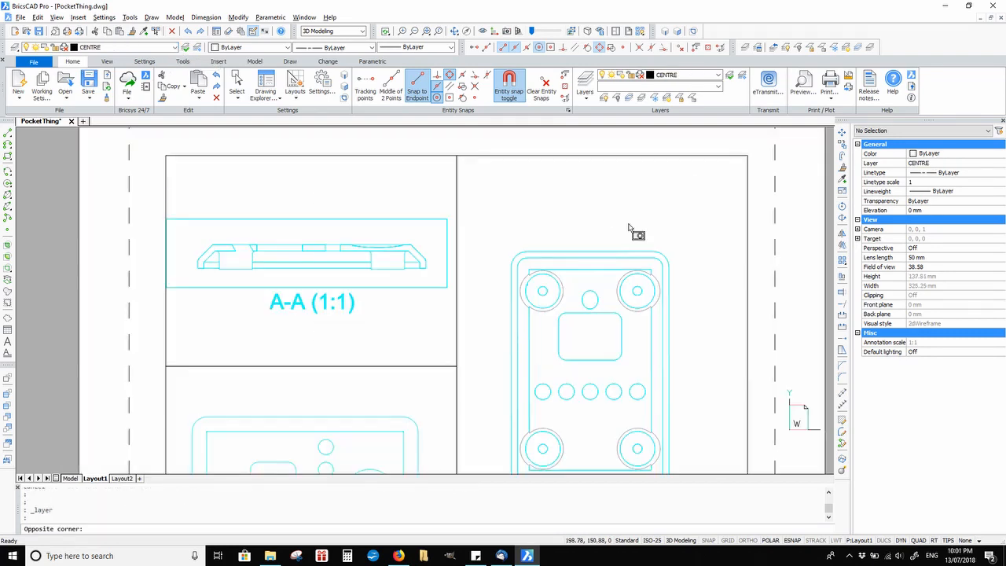
click(532, 172)
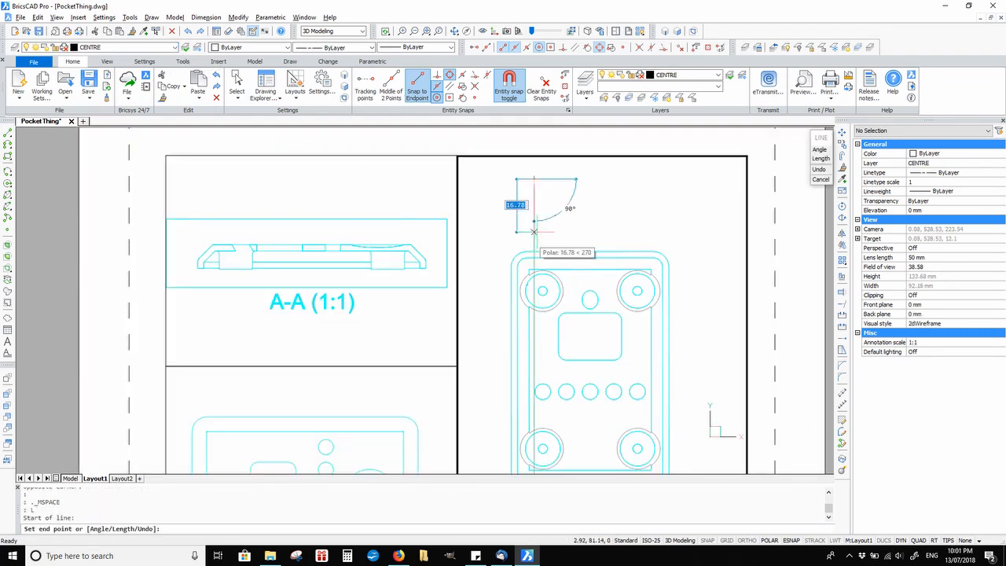
scroll(516, 197, up, 3)
click(491, 192)
text(ro)
key(Return)
click(530, 165)
text(c)
key(Return)
click(531, 234)
Step: Copy the centre mark from its intersection onto the centres of the four corner circles in the plan view
scroll(593, 293, down, 1)
click(588, 178)
click(565, 214)
text(cp)
key(Return)
click(553, 213)
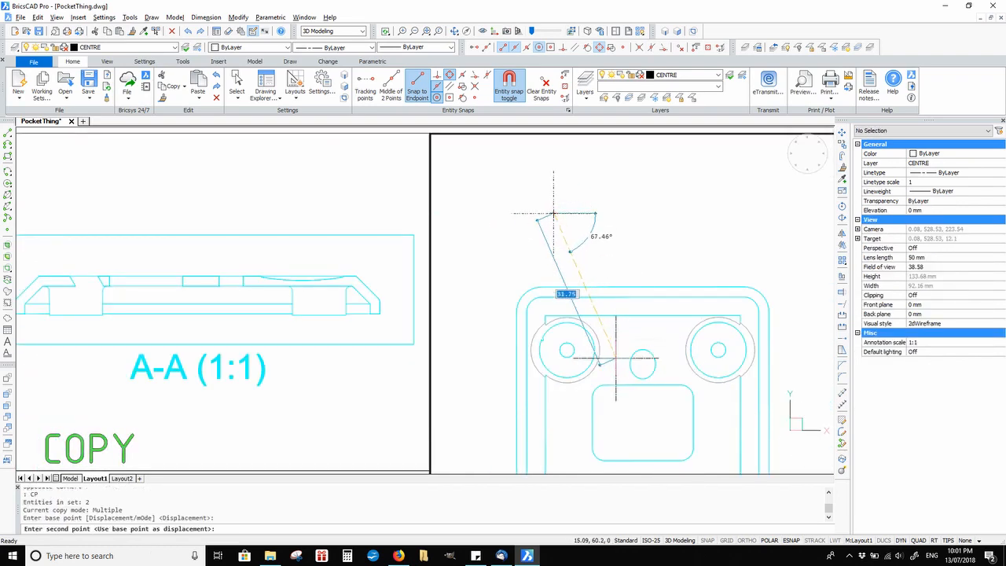
click(567, 350)
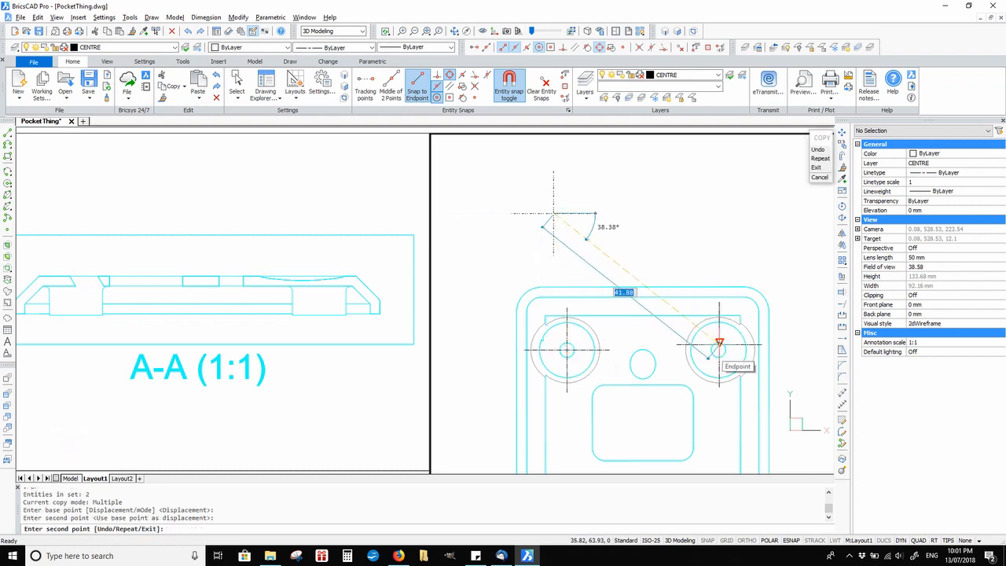
click(717, 344)
scroll(711, 346, down, 2)
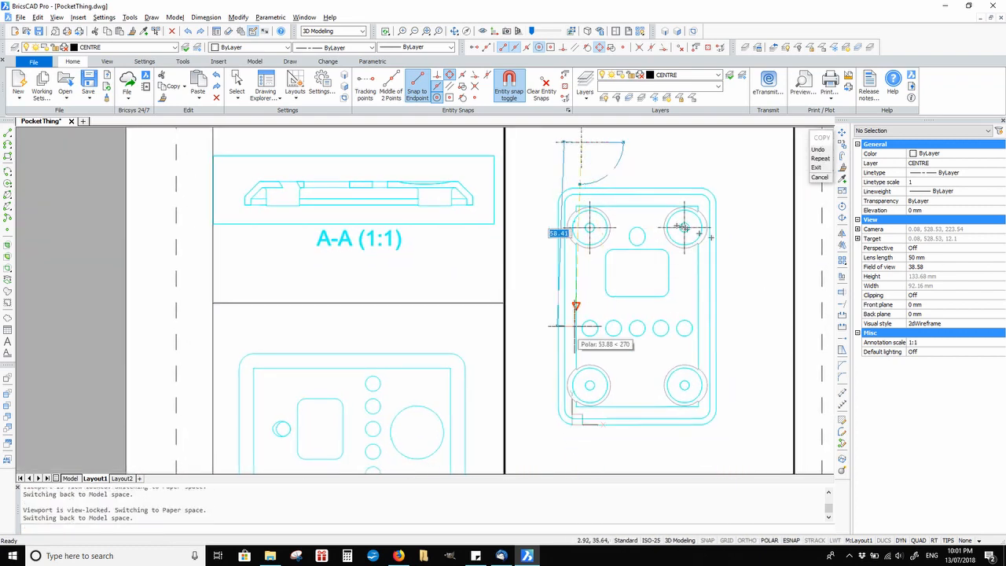
scroll(562, 409, up, 2)
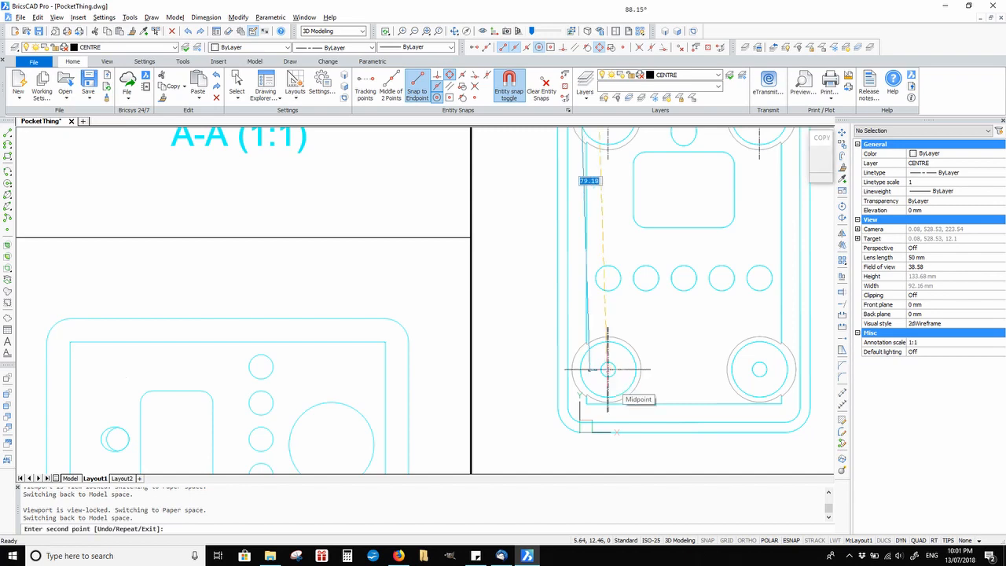
click(759, 370)
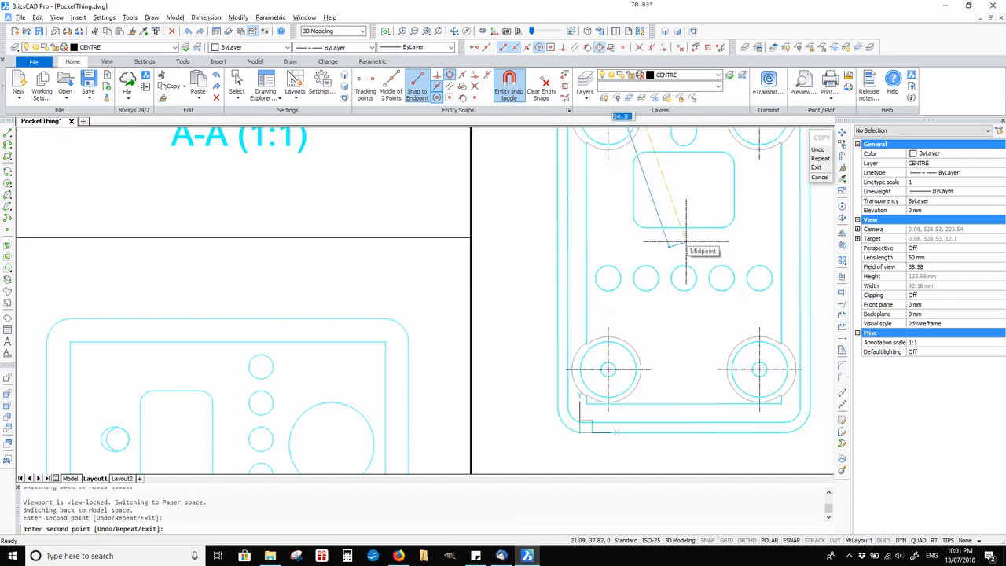
middle_drag(686, 241, 681, 334)
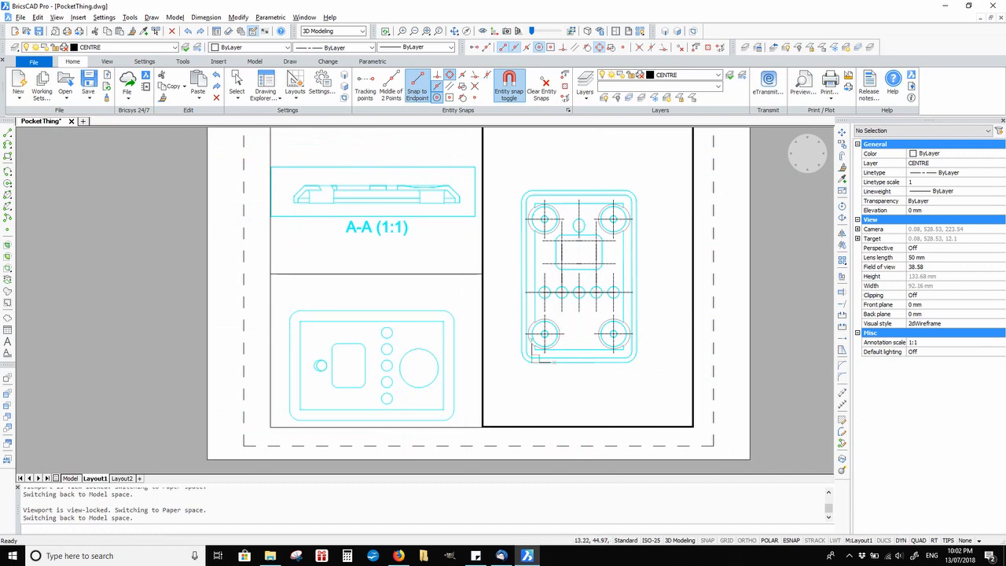
Step: In model space, copy the BOTTOM-VIEW block from its right edge midpoint to the empty area above the cyan top view
click(71, 478)
scroll(430, 370, down, 5)
mouse_move(604, 387)
middle_down()
mouse_move(514, 332)
mouse_move(513, 363)
middle_up()
scroll(508, 363, up, 10)
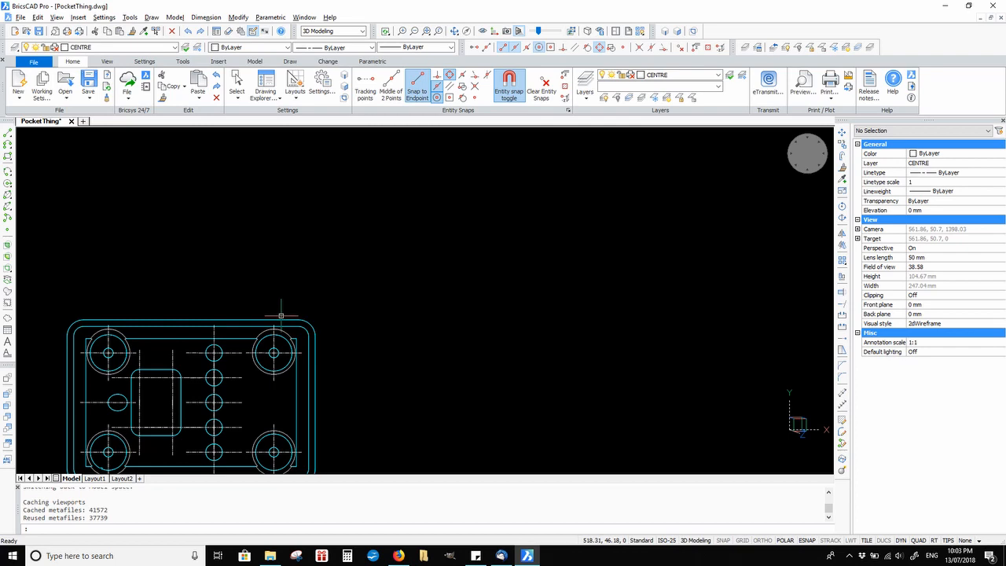
click(280, 317)
text(P)
key(Return)
click(315, 402)
scroll(236, 330, down, 4)
middle_drag(213, 248, 725, 430)
middle_drag(303, 275, 389, 230)
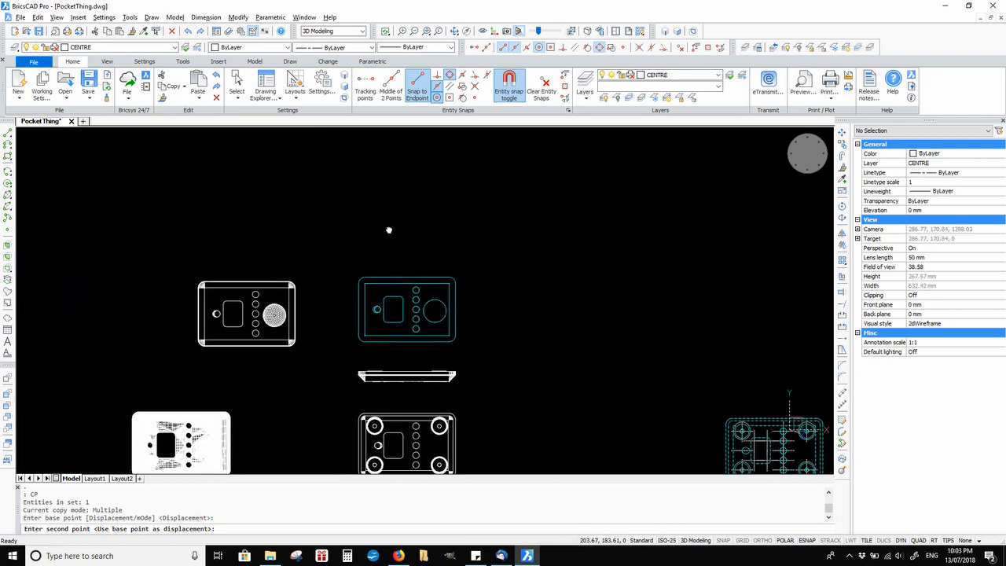
scroll(438, 232, up, 2)
click(471, 195)
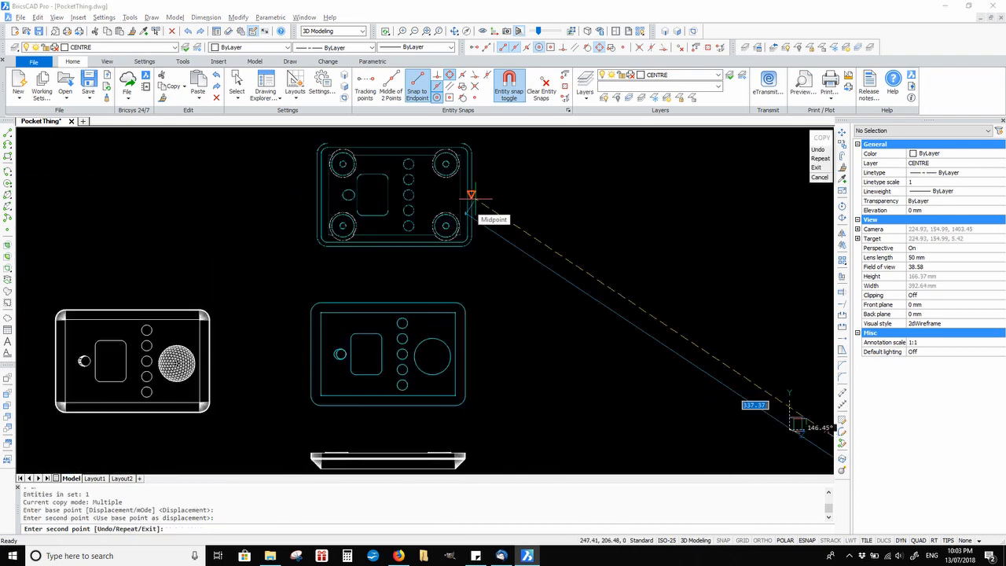
key(Escape)
Step: Assign the copied BOTTOM-VIEW block to the HIDDEN layer
click(494, 189)
click(422, 241)
click(174, 47)
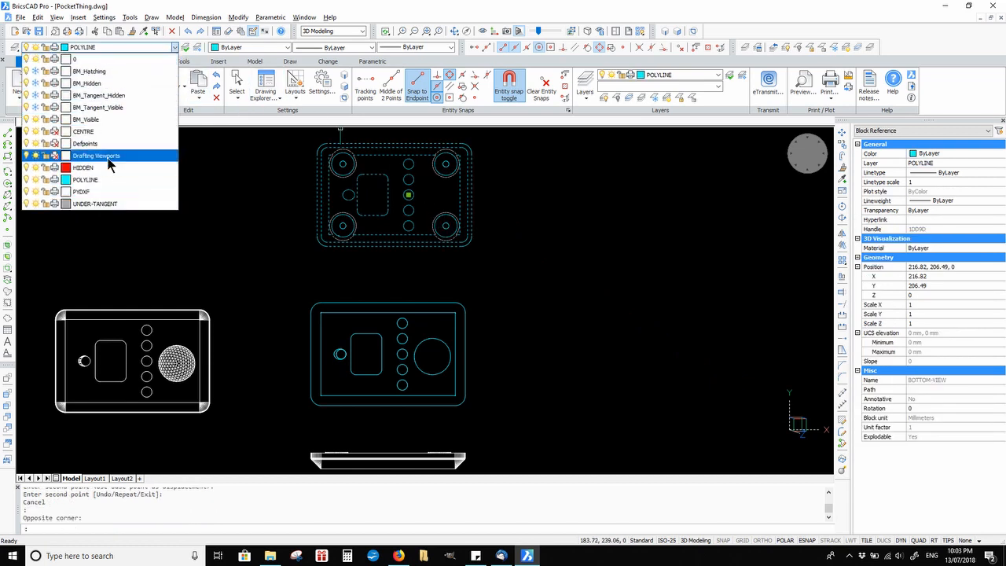
click(110, 167)
key(Escape)
Step: Move the hidden-line block onto the top view, aligning the midpoints of their right edges
click(512, 195)
click(433, 198)
text(m)
key(Return)
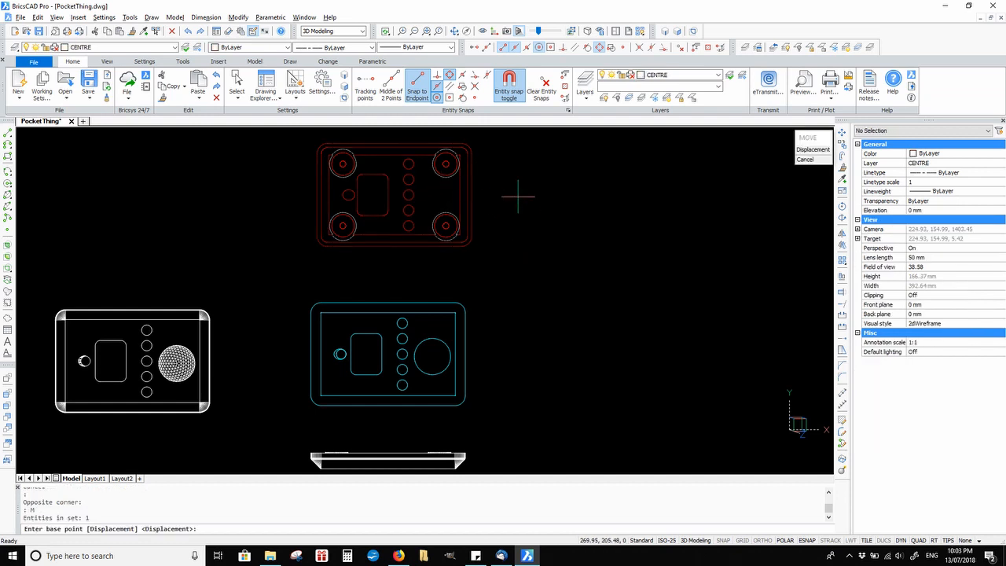
scroll(481, 191, up, 2)
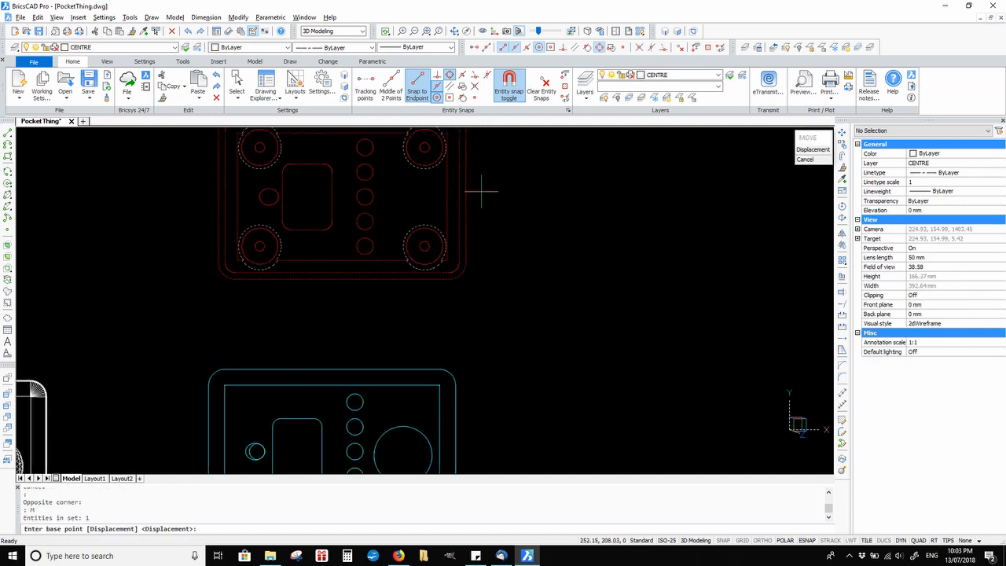
click(465, 197)
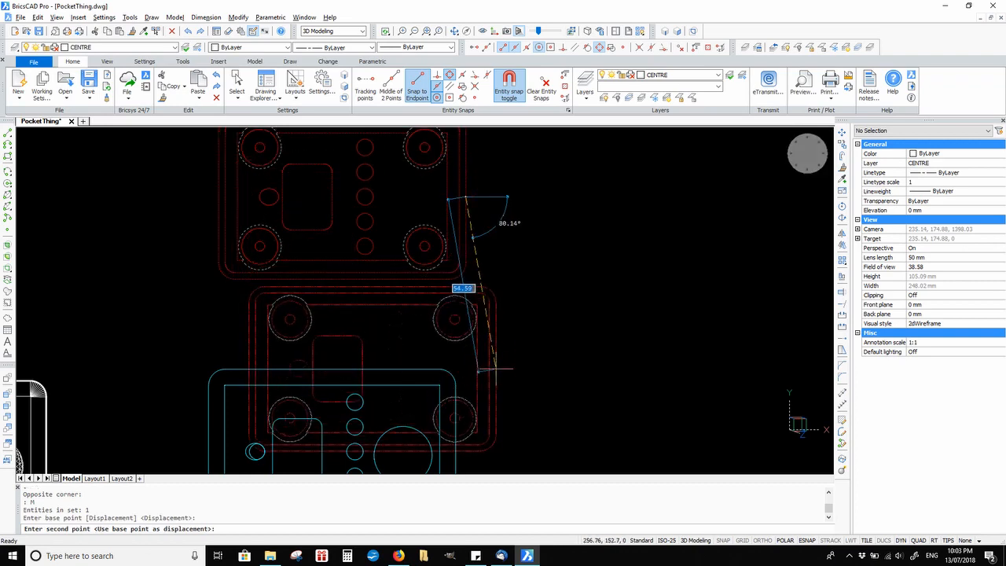
middle_drag(465, 431, 492, 219)
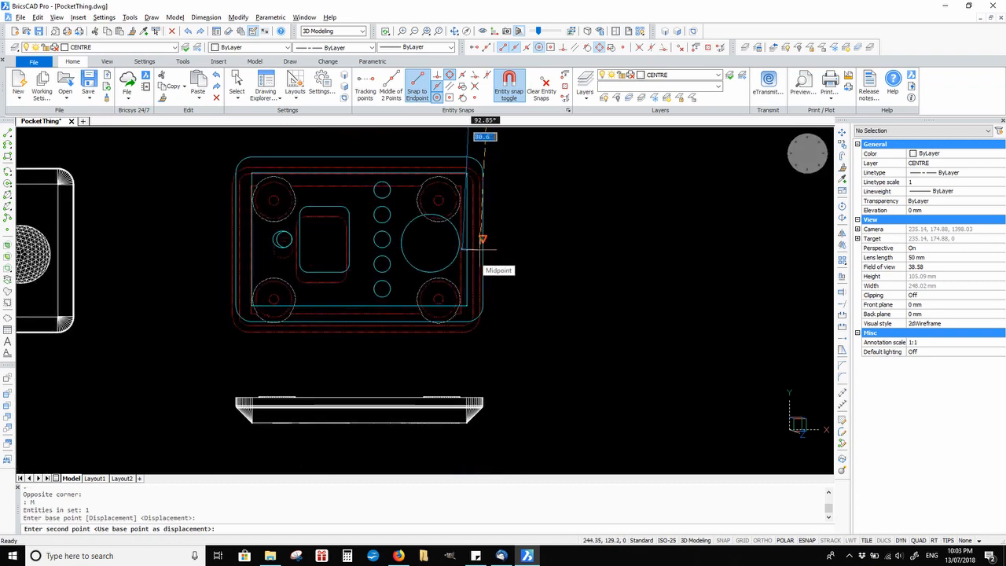
click(482, 242)
Step: Send the hidden-line block behind the top view in the draw order
scroll(432, 183, up, 4)
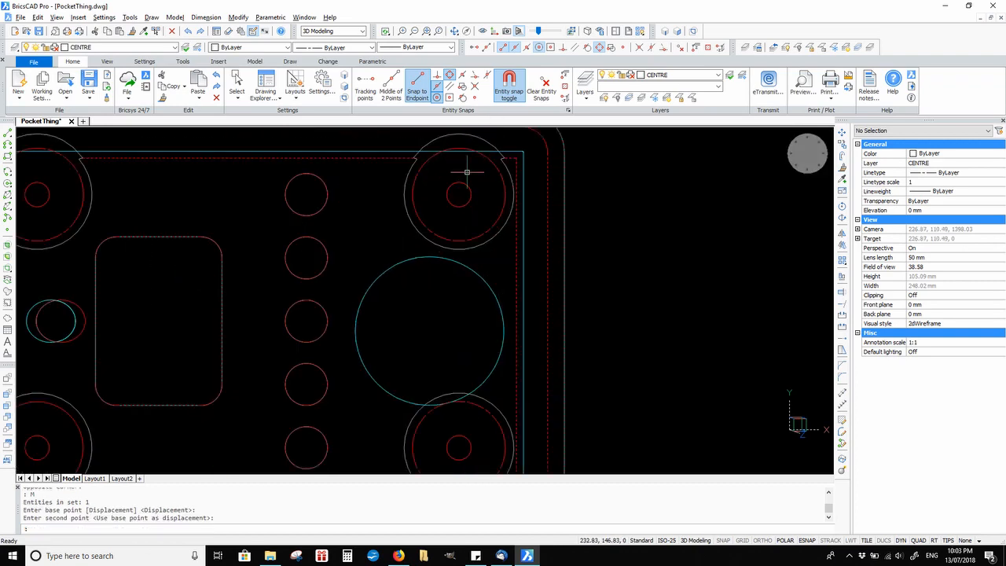
drag(465, 168, 459, 195)
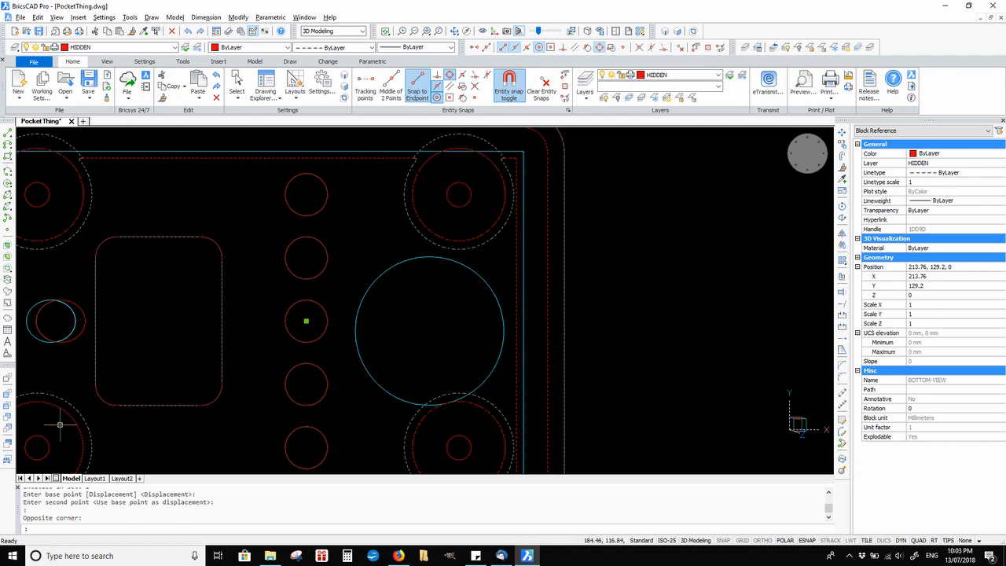
click(6, 431)
scroll(210, 354, down, 2)
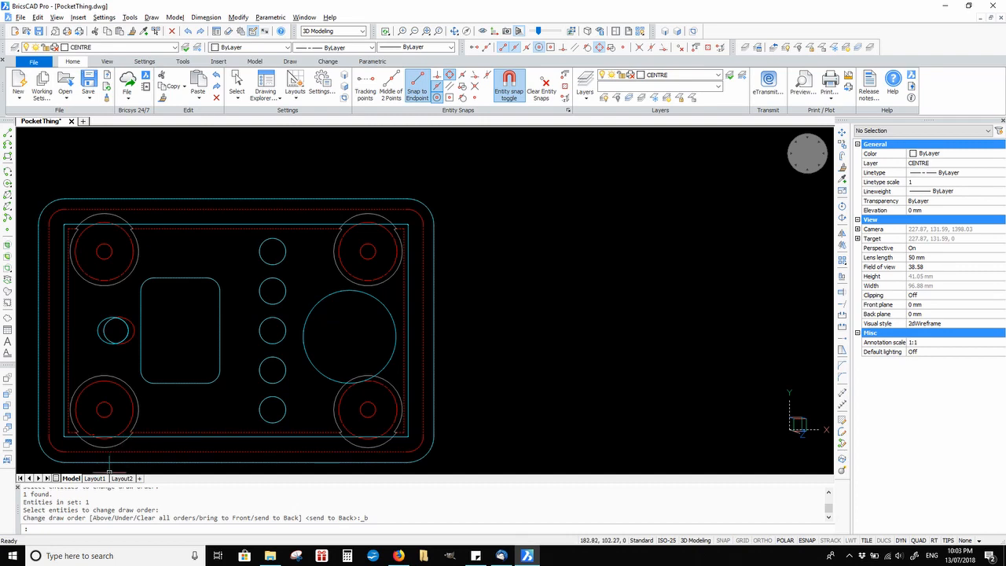
Step: In Layout1, activate the A-A section viewport and erase the rectangular frame around the section
click(95, 478)
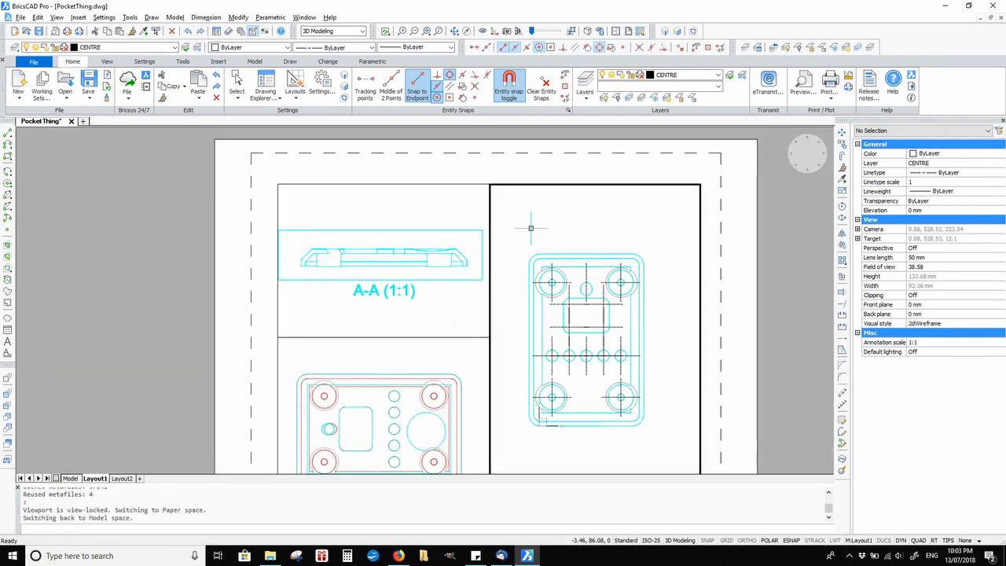
click(459, 221)
click(467, 221)
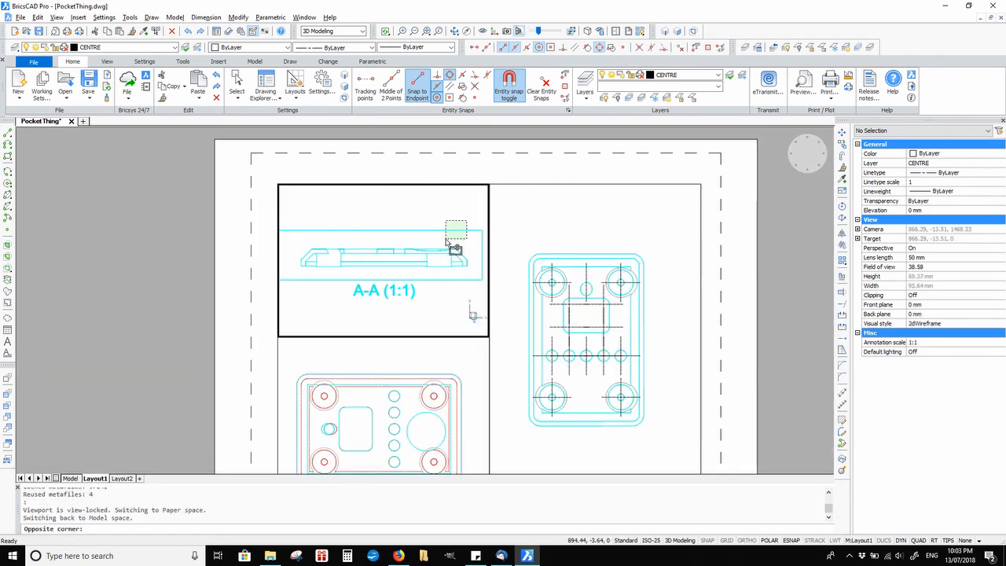
click(446, 239)
key(Delete)
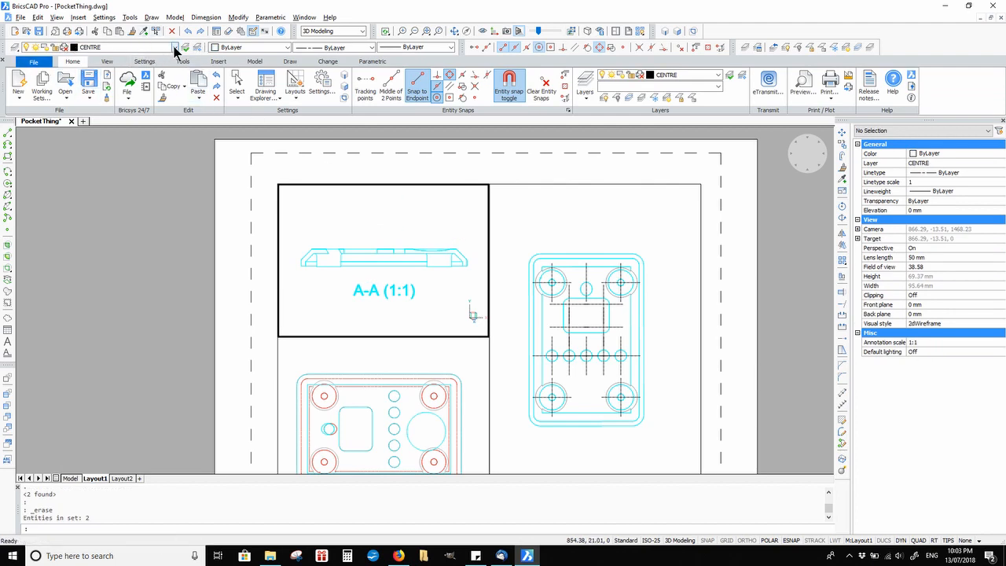
Step: Make POLYLINE the current layer and set its viewport colour override to Blue for the A-A section viewport
click(61, 48)
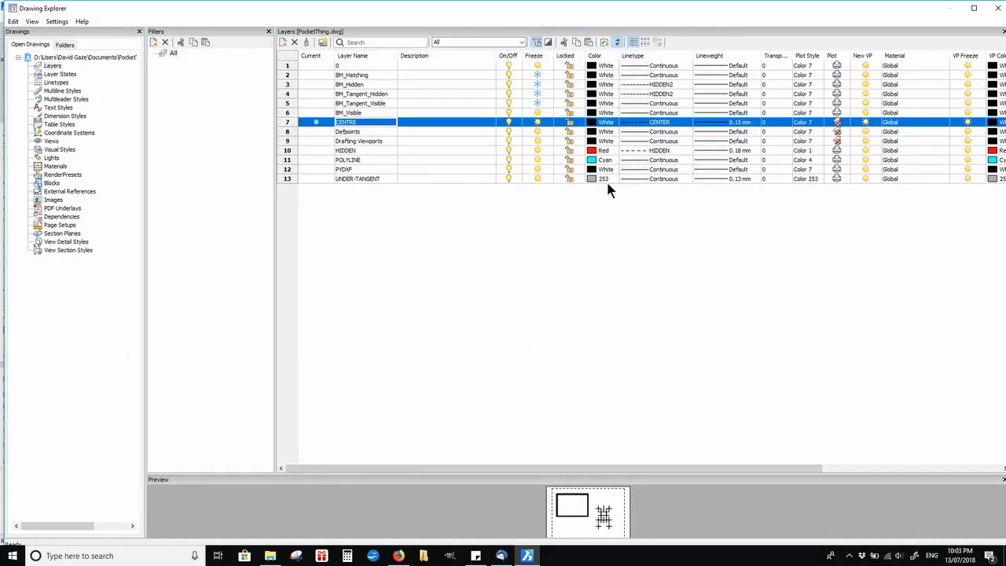
click(304, 160)
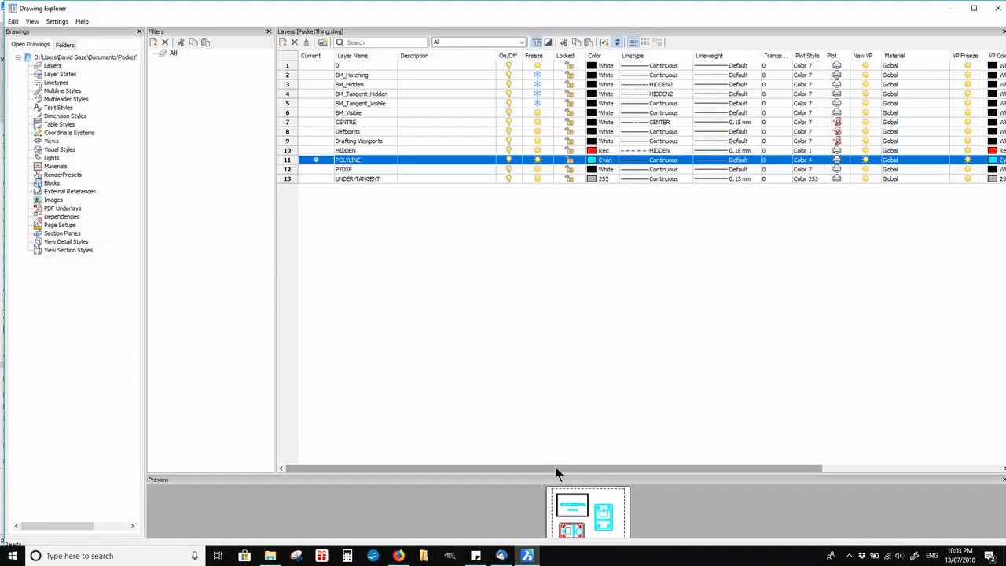
drag(555, 468, 752, 482)
click(755, 160)
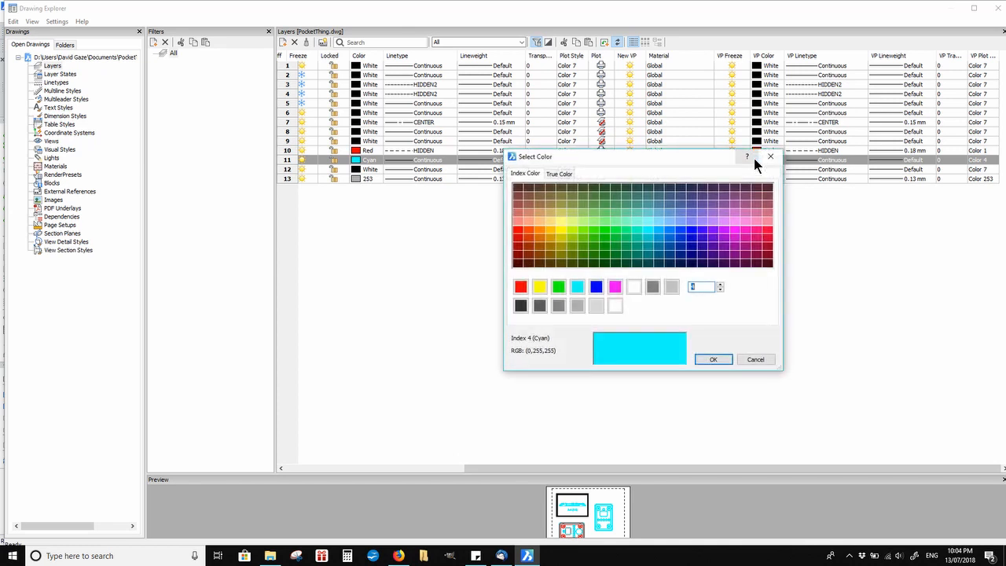
click(595, 287)
click(707, 358)
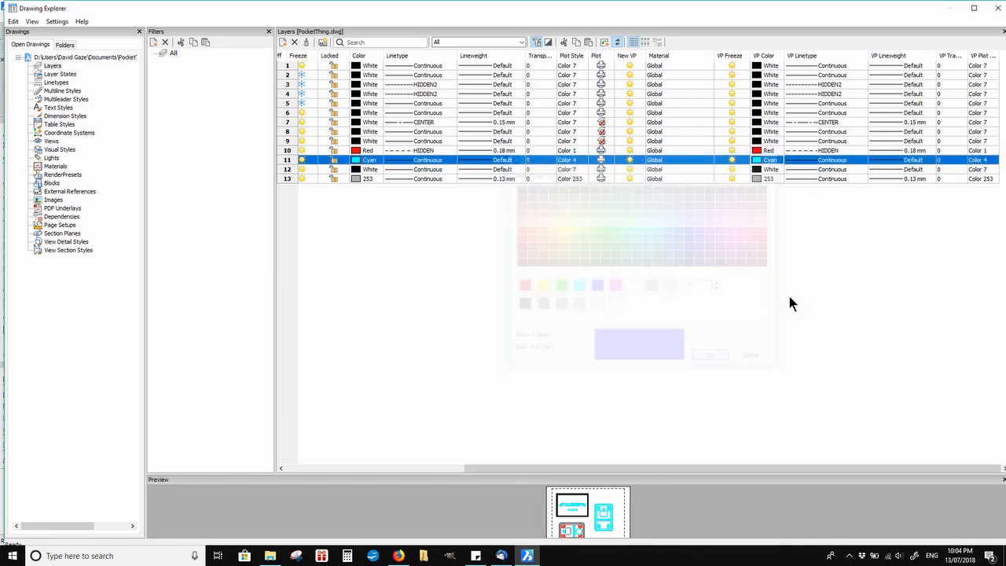
Step: Set the POLYLINE layer's viewport lineweight override to 0.50 mm and close the layer settings
click(922, 161)
click(921, 160)
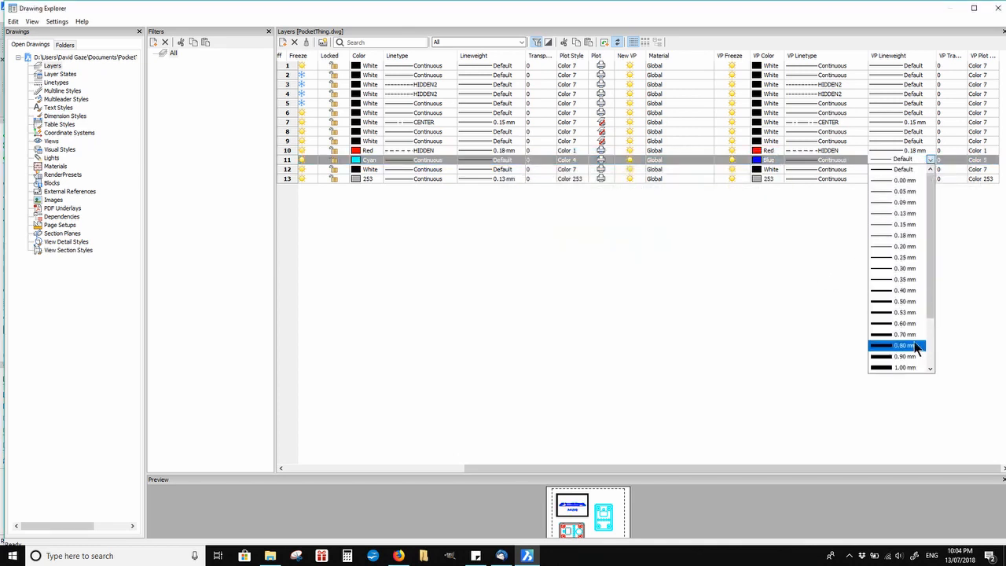
click(886, 302)
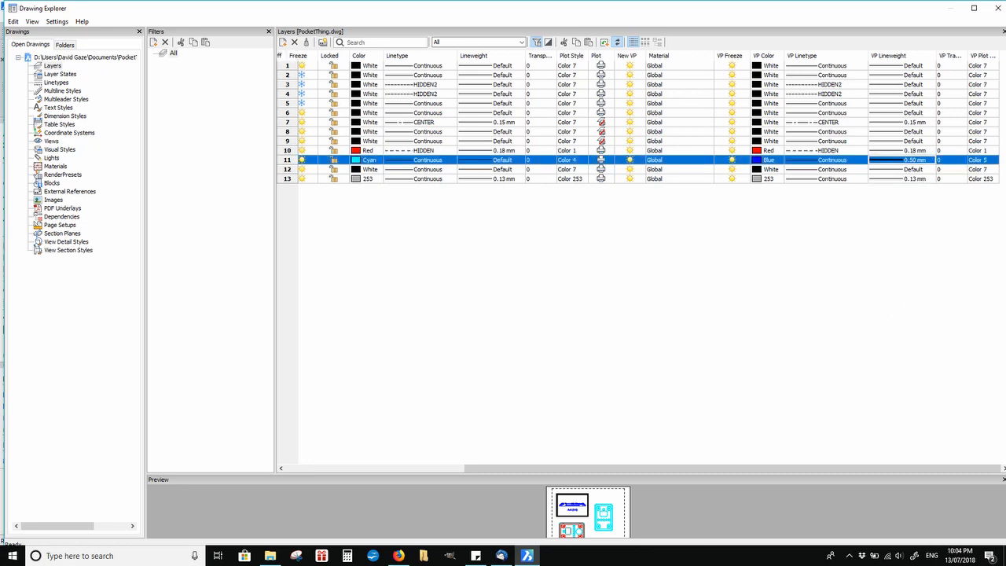
click(997, 7)
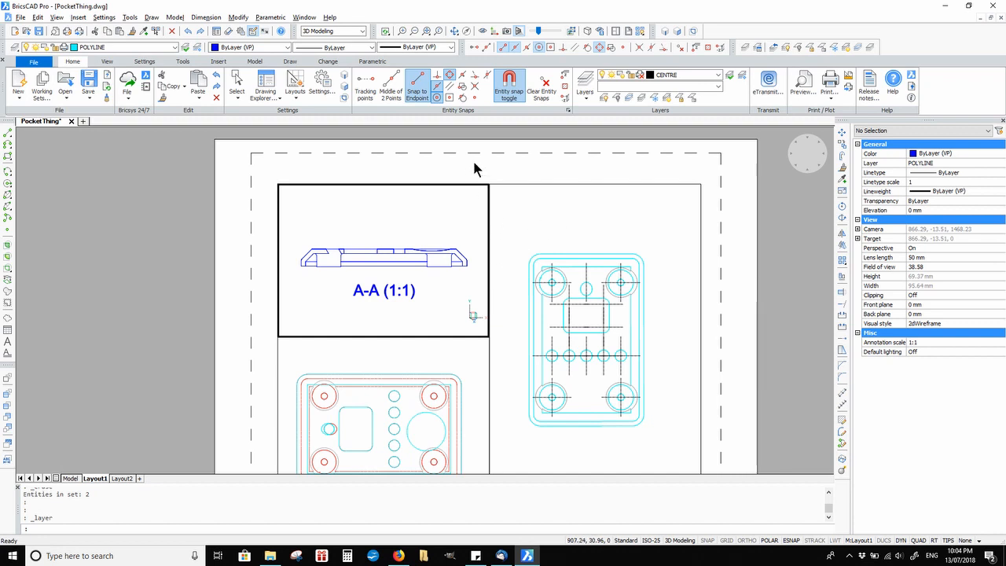
Step: Return to paper space and match the properties of the A-A section viewport onto the other two viewports with MATCHPROP
double_click(452, 177)
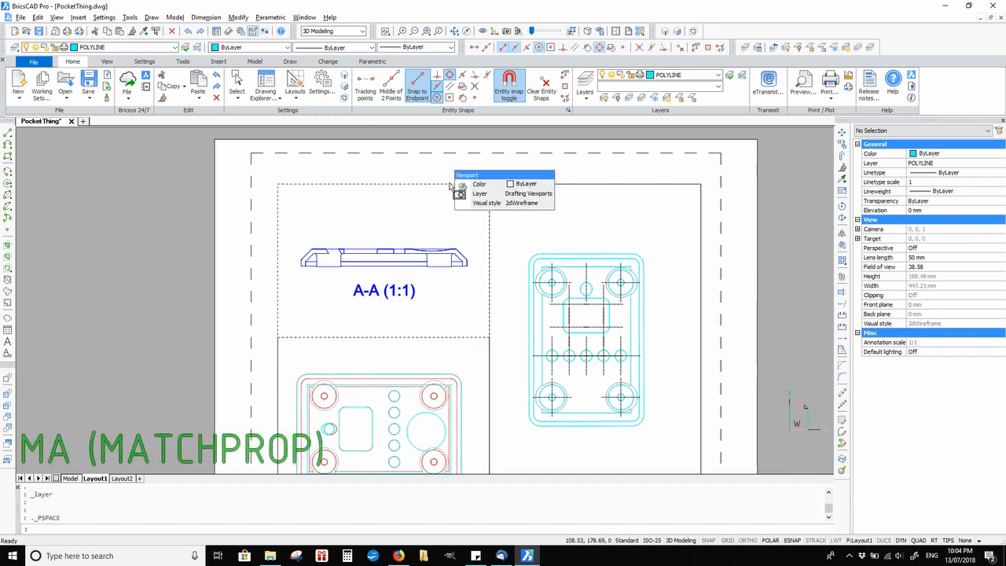
click(453, 183)
text(MA)
key(Return)
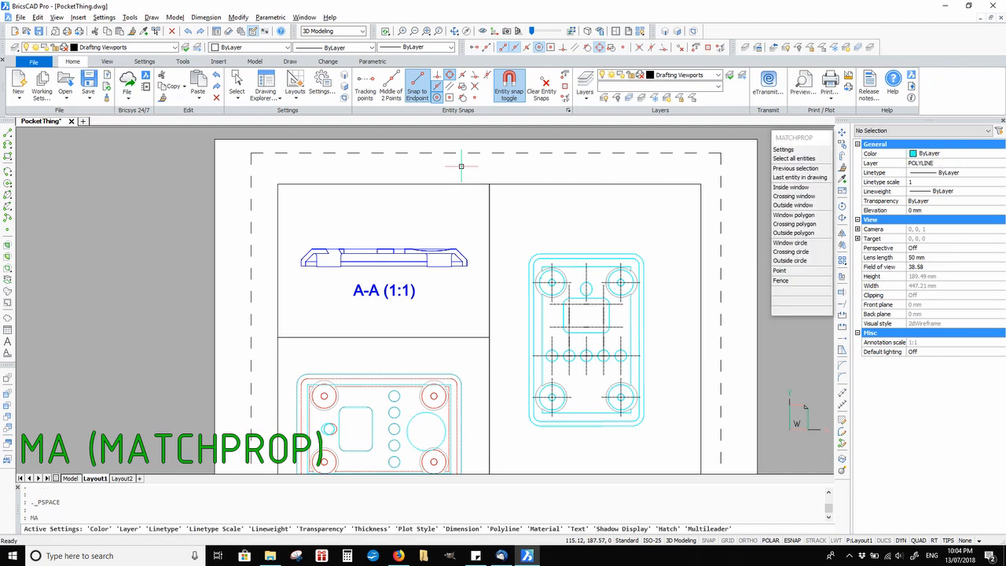
click(568, 183)
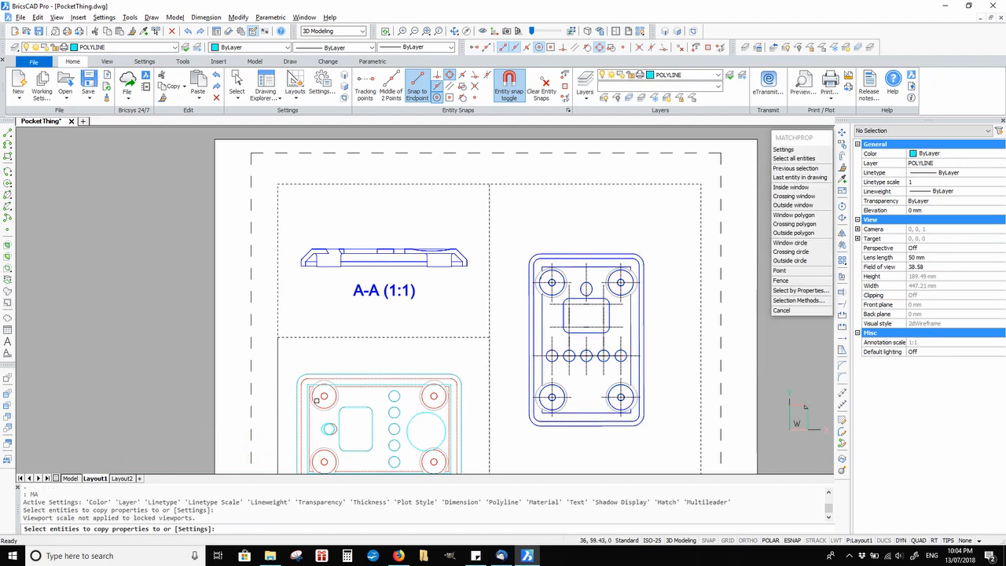
click(277, 367)
key(Escape)
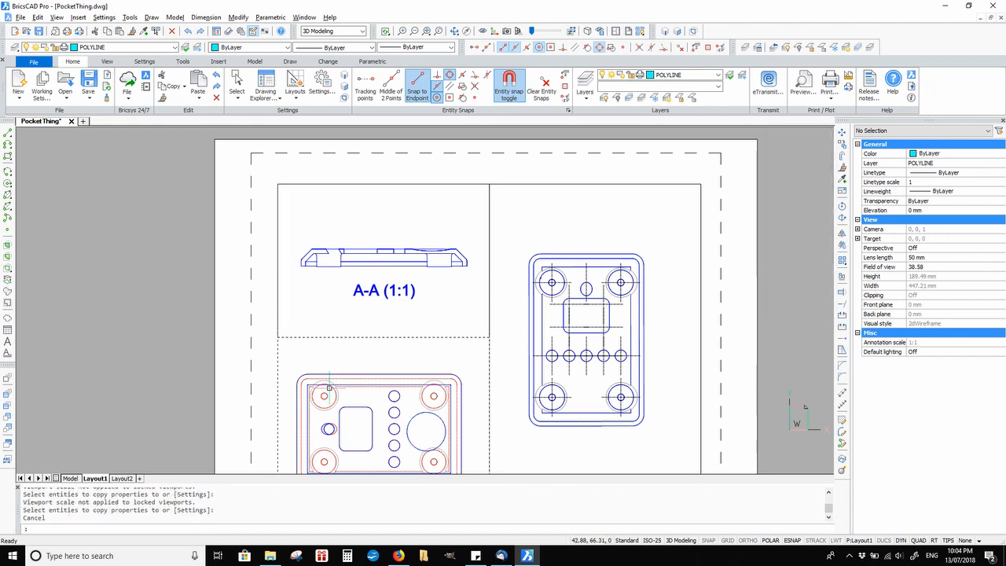
scroll(402, 262, up, 5)
scroll(402, 261, up, 4)
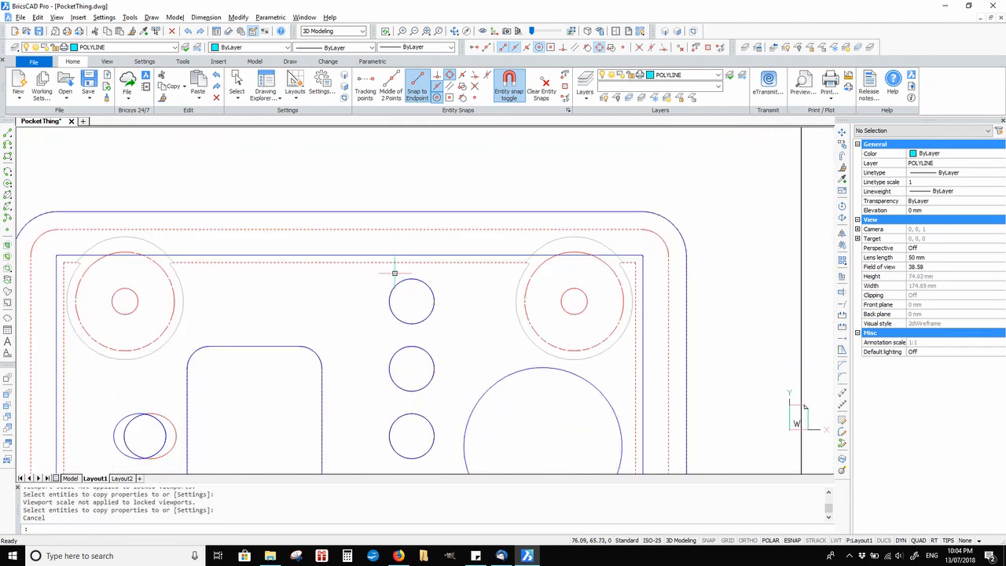
Step: Activate the bottom-view viewport, set the HIDDEN layer's viewport colour override to White, and return to paper space
double_click(350, 289)
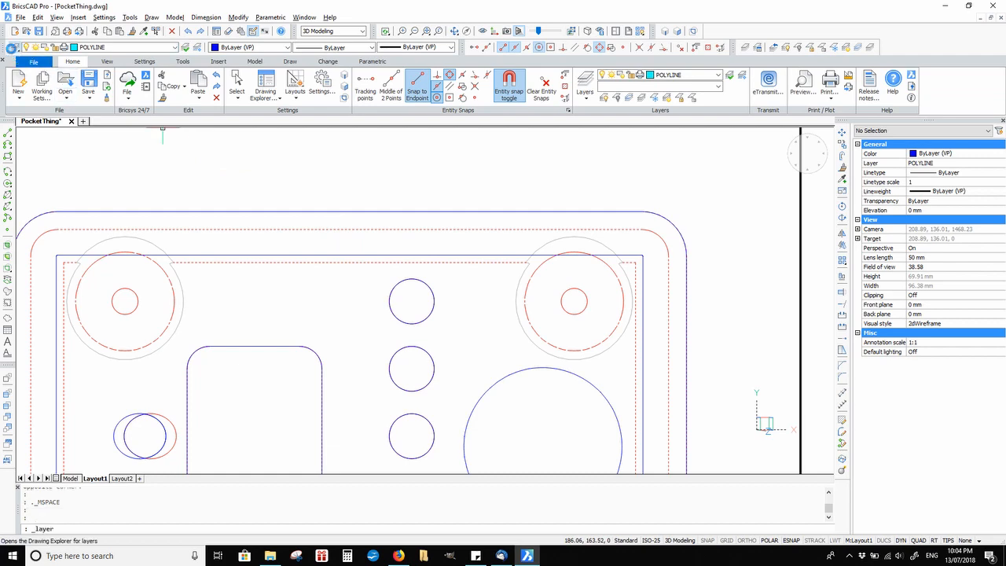
click(13, 52)
drag(550, 469, 772, 467)
click(757, 151)
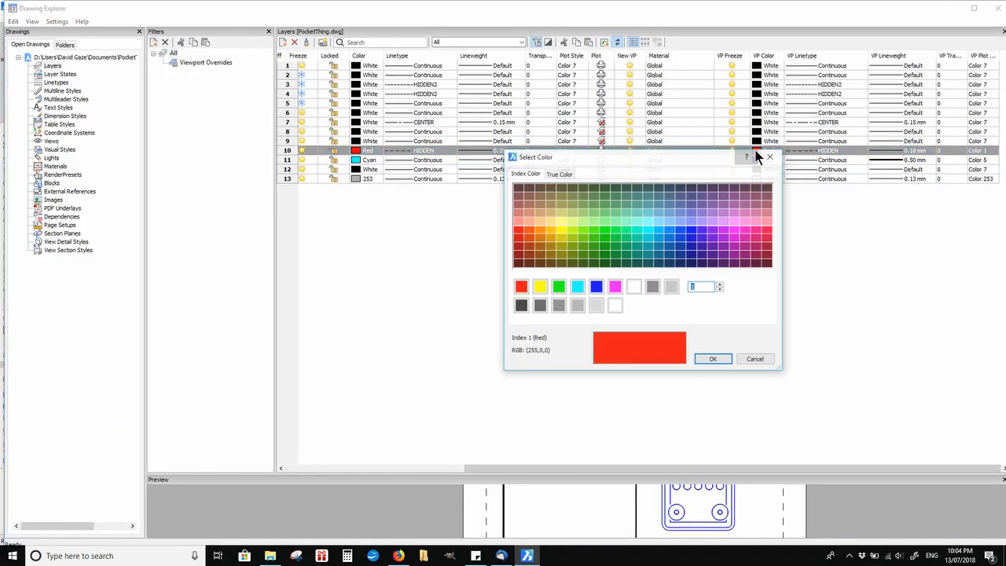
double_click(633, 285)
click(988, 8)
scroll(433, 298, down, 3)
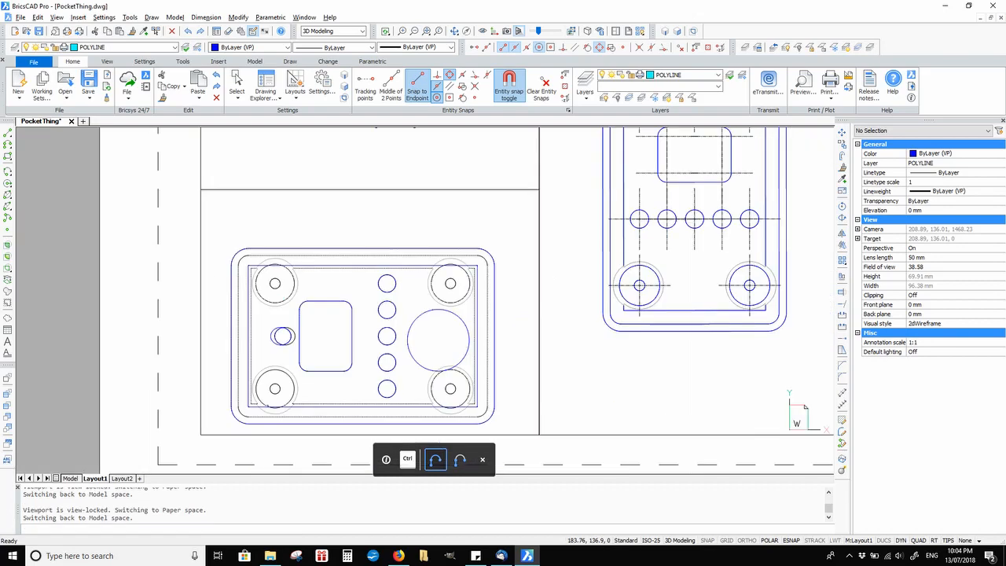
double_click(125, 316)
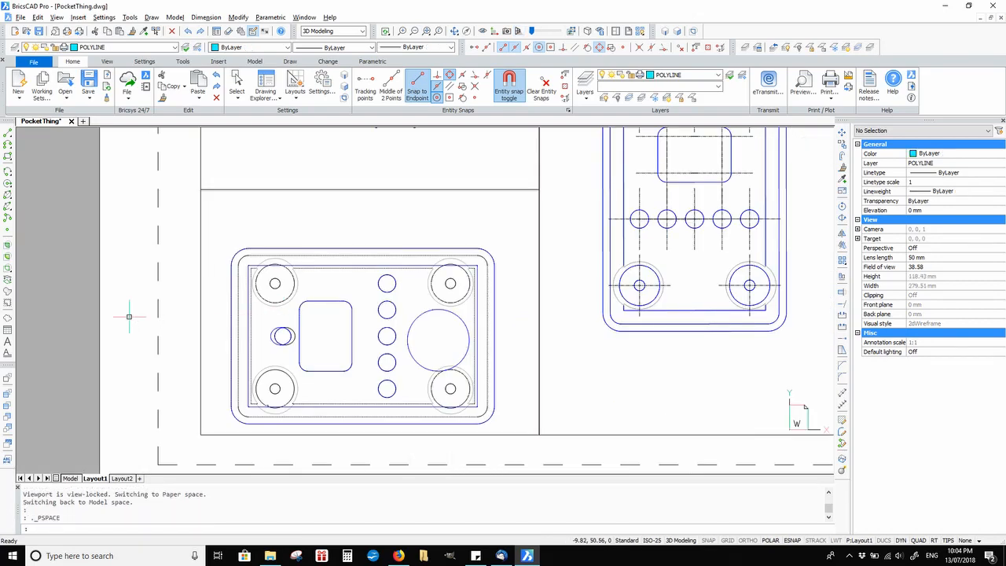
Step: Set the global linetype scale LTSCALE to 4
text(LTSCALE)
key(Return)
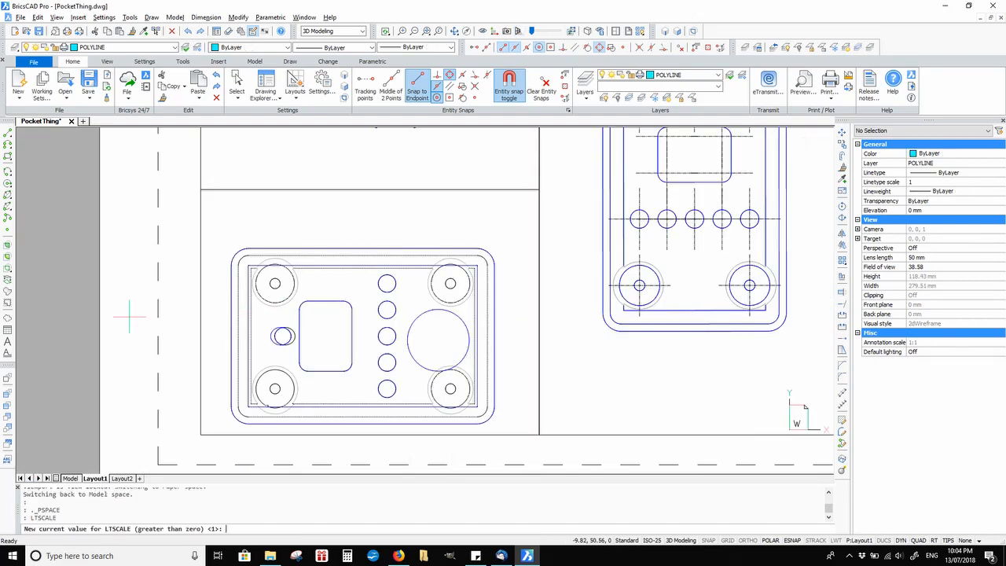
text(4)
key(Return)
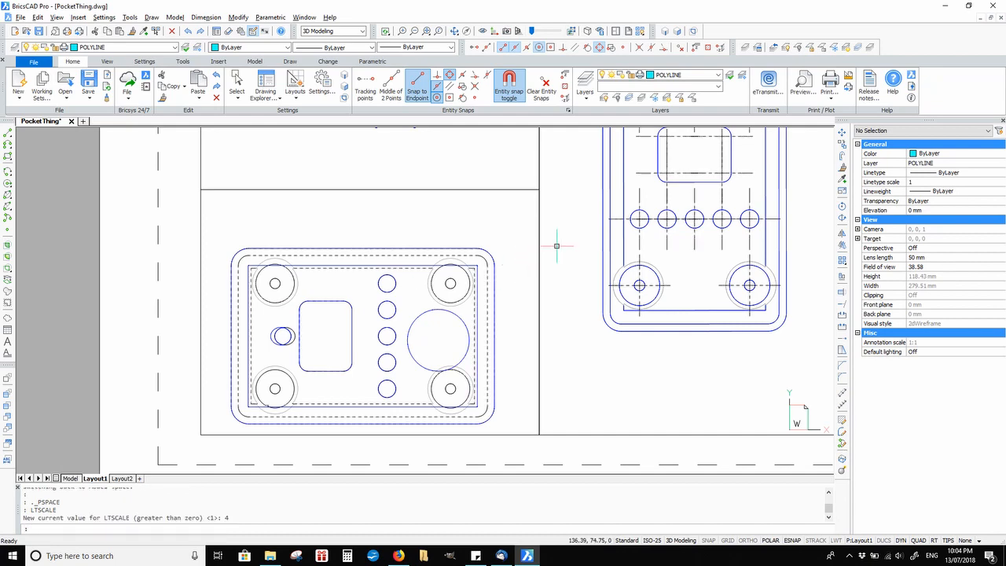
Step: Make layer 0 current, activate the tall plan-view viewport and add a linear dimension of the part's overall width above it
scroll(554, 291, down, 4)
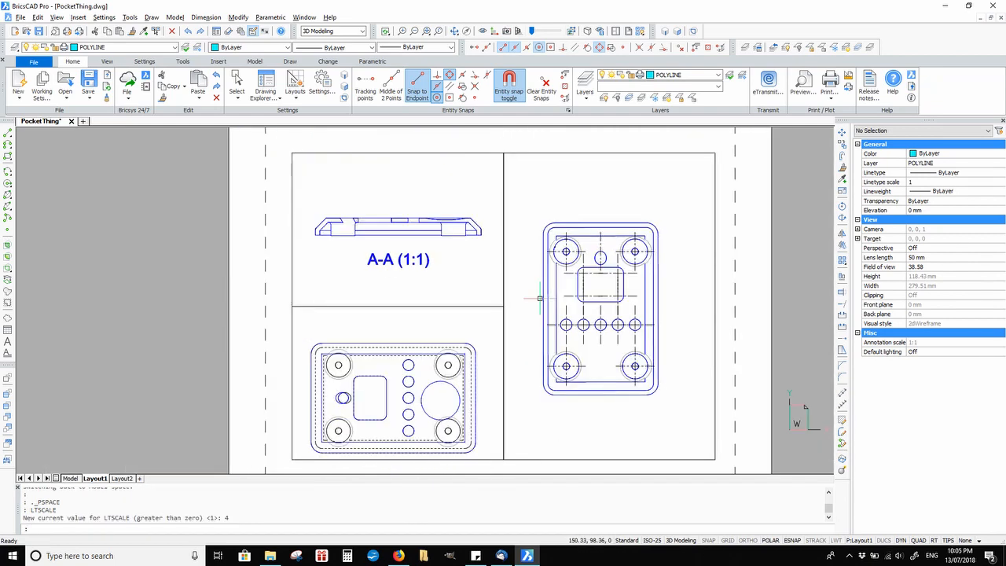
click(176, 48)
click(79, 58)
double_click(619, 200)
text(DLI)
key(Return)
scroll(617, 200, up, 2)
click(498, 253)
click(682, 255)
click(611, 184)
Step: Add a linear dimension of the part's overall height beside the right edge of the plan view
key(Return)
middle_drag(700, 296, 635, 212)
click(602, 153)
click(601, 418)
click(653, 298)
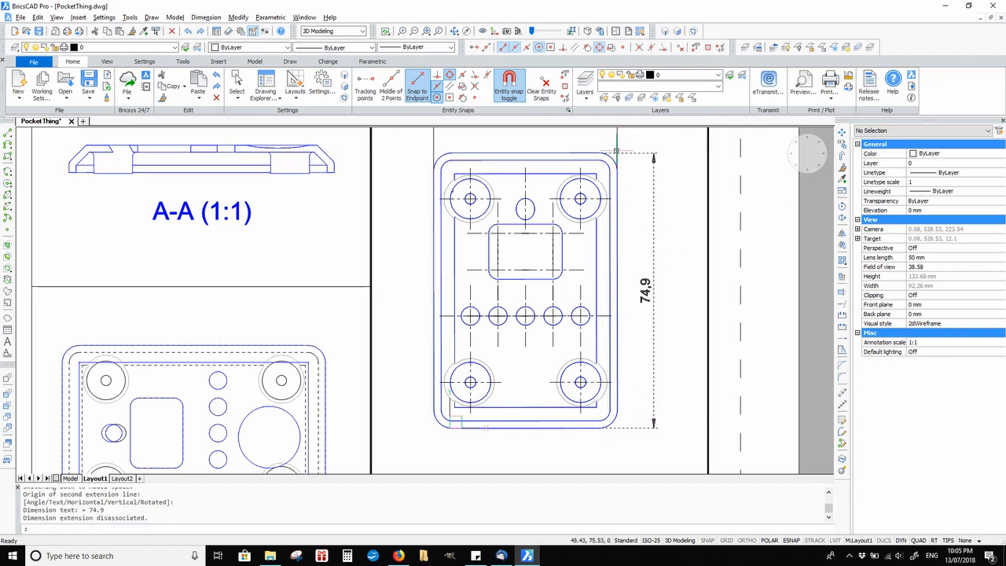
Step: Add a linear dimension for the height of the rounded rectangular pocket, placed on the pocket's right side
scroll(481, 201, up, 2)
scroll(596, 326, up, 3)
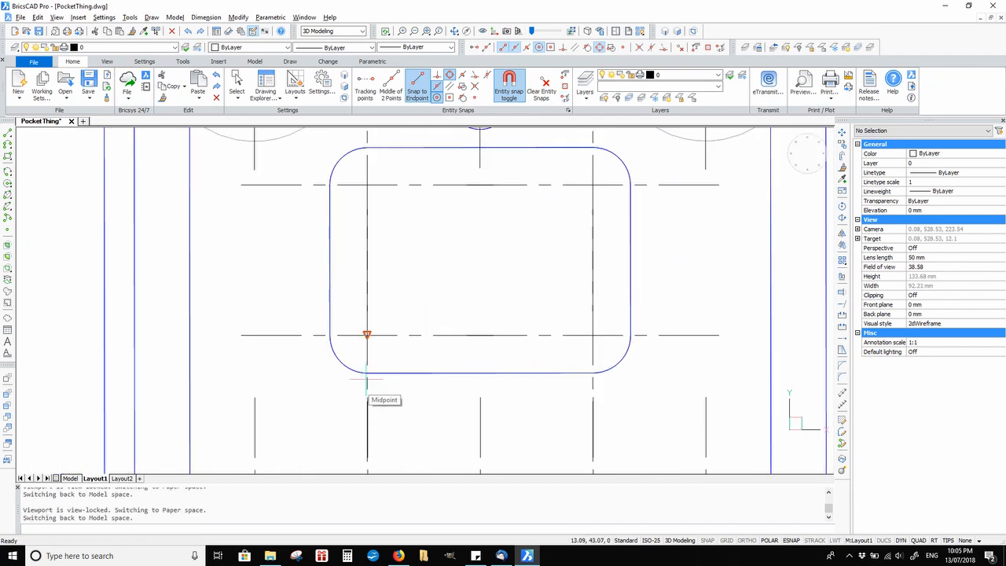
scroll(367, 371, up, 2)
click(778, 331)
scroll(766, 236, down, 2)
middle_drag(763, 211, 585, 470)
click(598, 259)
scroll(629, 314, down, 2)
click(742, 378)
middle_drag(743, 377, 731, 228)
Step: Add a linear dimension for the width of the rounded rectangular pocket, placed just below it
key(Return)
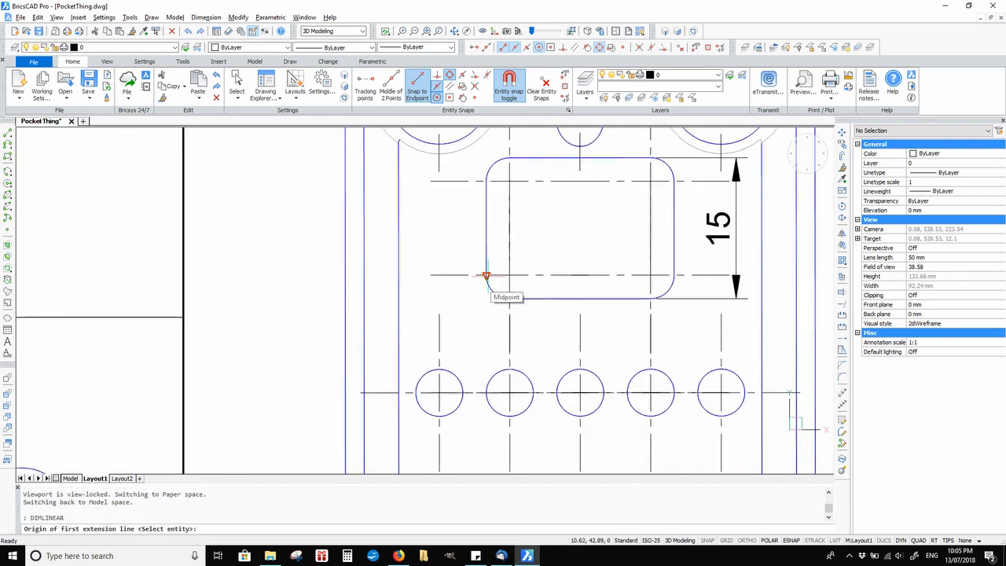
click(486, 293)
scroll(670, 286, up, 4)
click(663, 251)
scroll(503, 399, down, 4)
click(491, 415)
Step: Add a diameter dimension to the leftmost small hole in the row of five, placed up and to the left
middle_drag(345, 327, 381, 217)
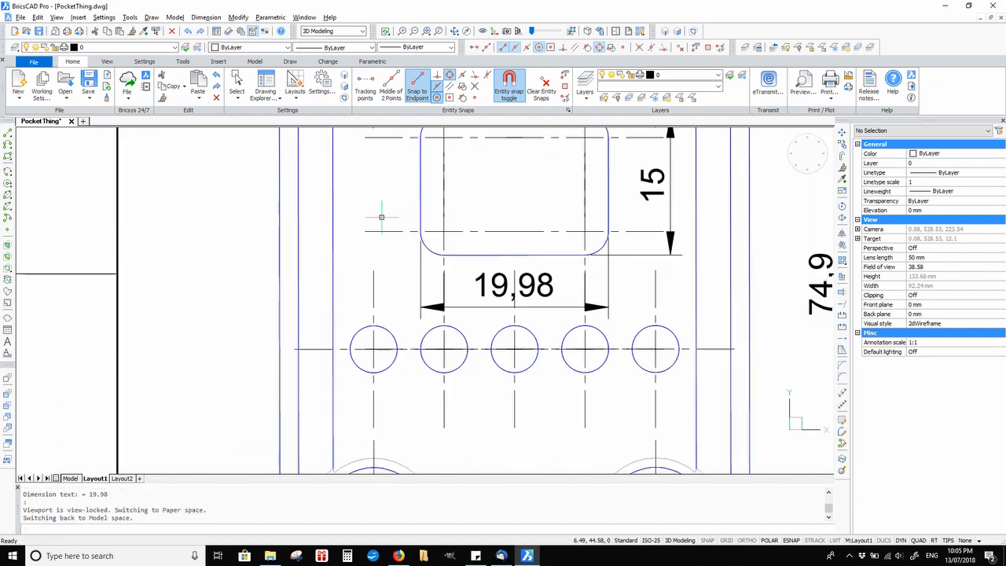
text(DI)
key(Return)
scroll(338, 307, up, 3)
click(398, 398)
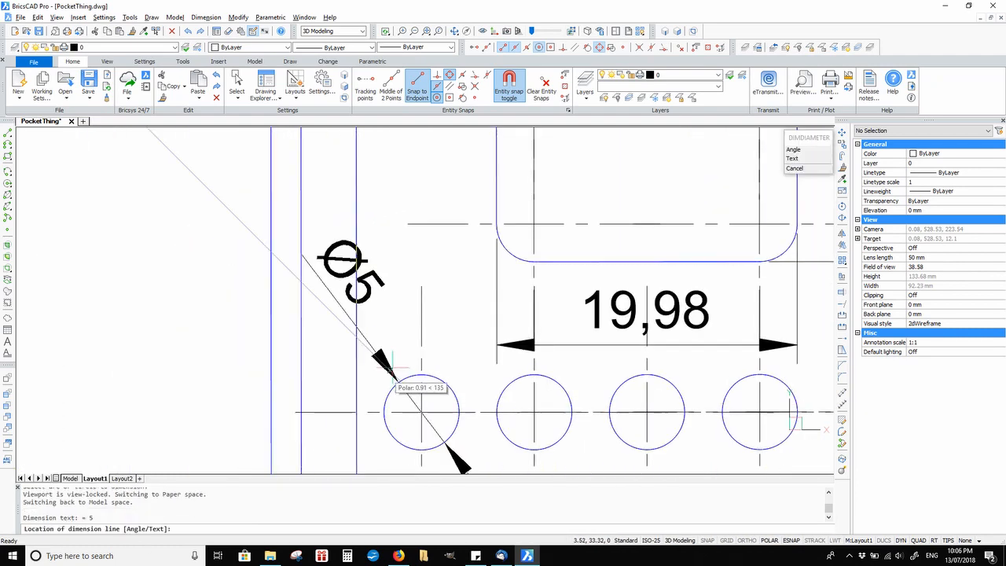
scroll(536, 281, down, 3)
Step: Add a diameter dimension to the outer circle of the plan view's upper-left boss, placed outside the part outline
scroll(537, 281, down, 2)
middle_drag(537, 282, 392, 375)
key(Return)
scroll(358, 166, up, 2)
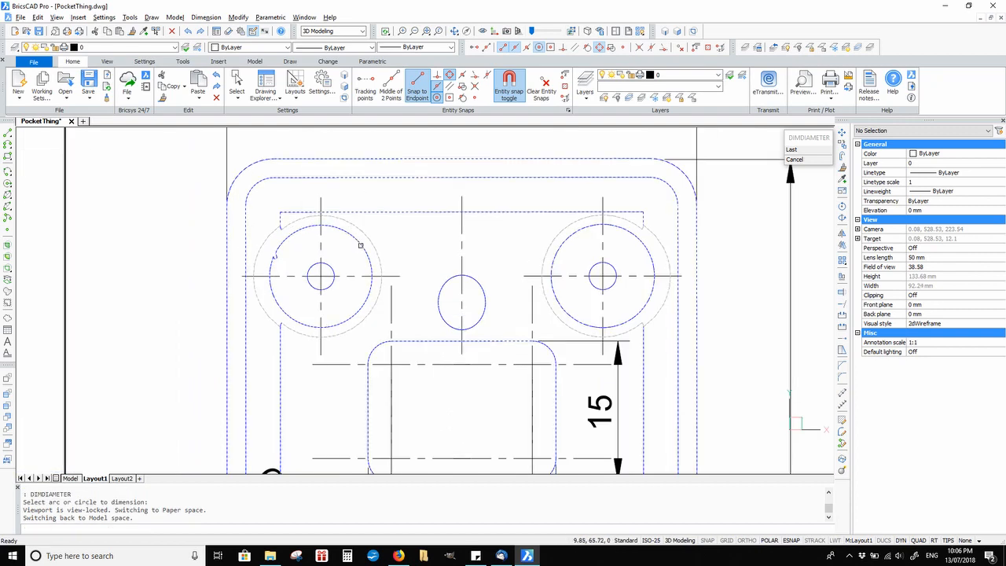
click(360, 243)
click(134, 169)
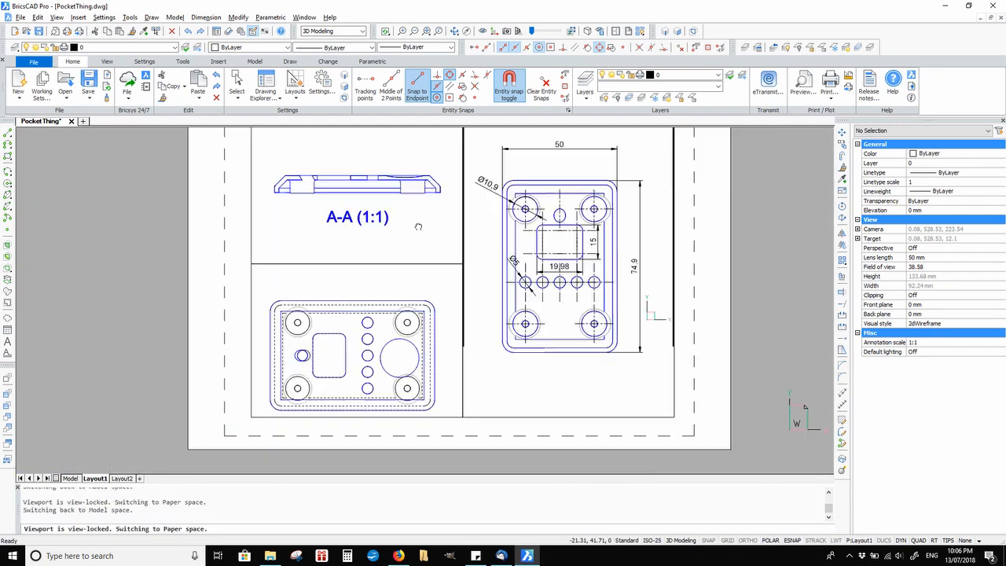
Step: Add a diameter dimension to the large circle in the bottom view, with its text up and to the left
scroll(276, 232, up, 3)
text(DDI)
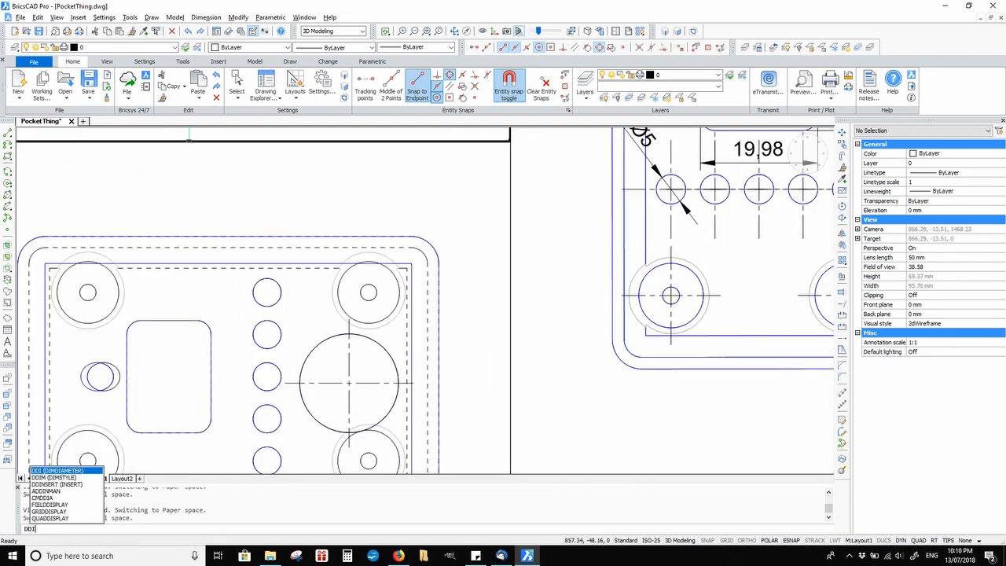
key(Return)
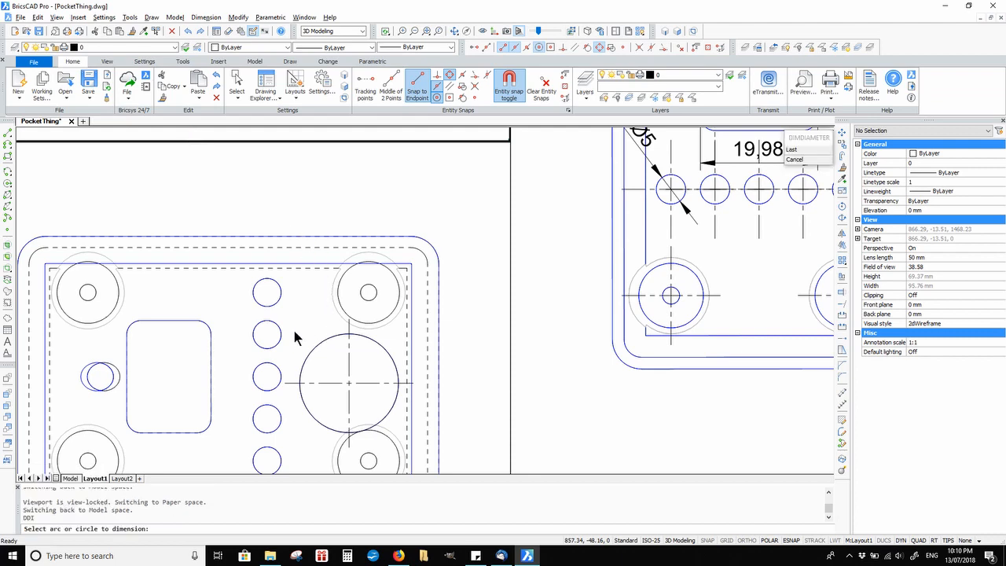
click(308, 354)
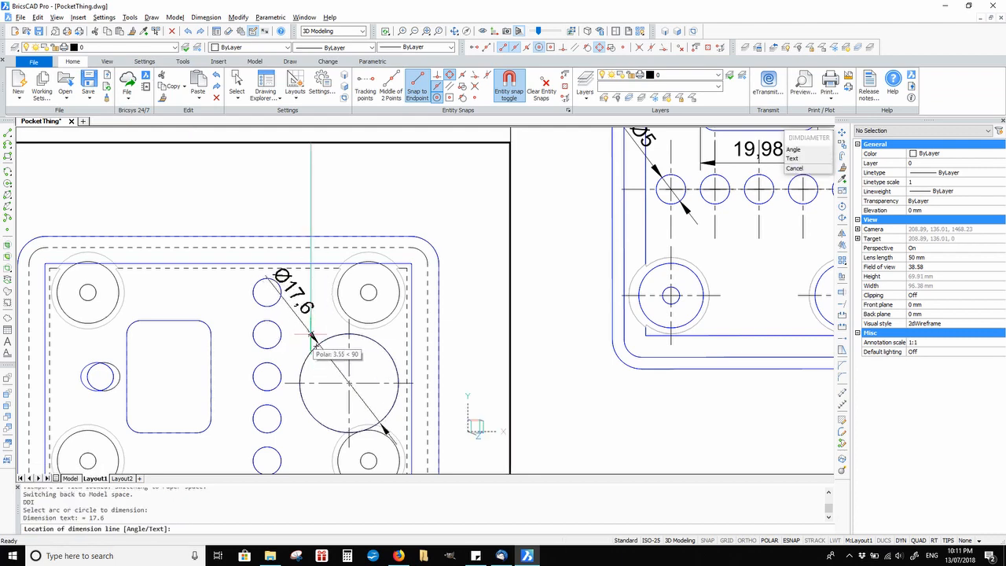
scroll(260, 227, down, 1)
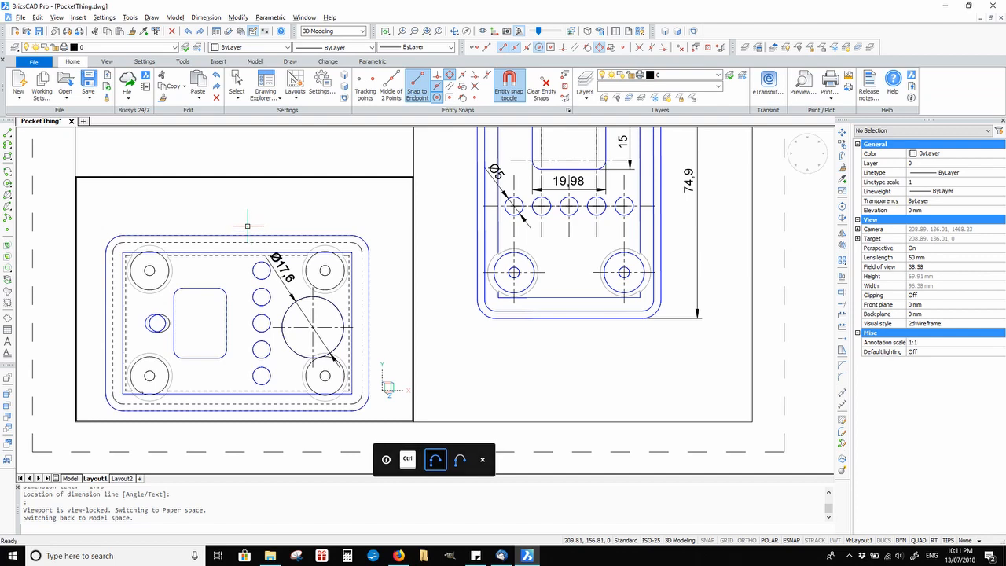
Step: Open the BOTTOM-VIEW block reference for in-place editing with the default reference edit settings
scroll(310, 240, up, 1)
middle_drag(309, 240, 342, 318)
scroll(415, 311, up, 2)
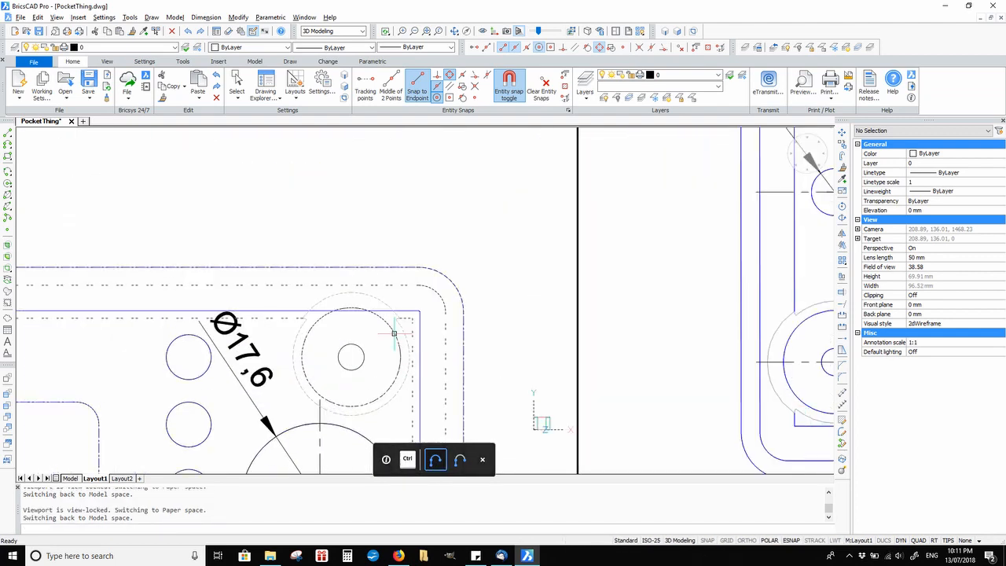
scroll(393, 314, up, 1)
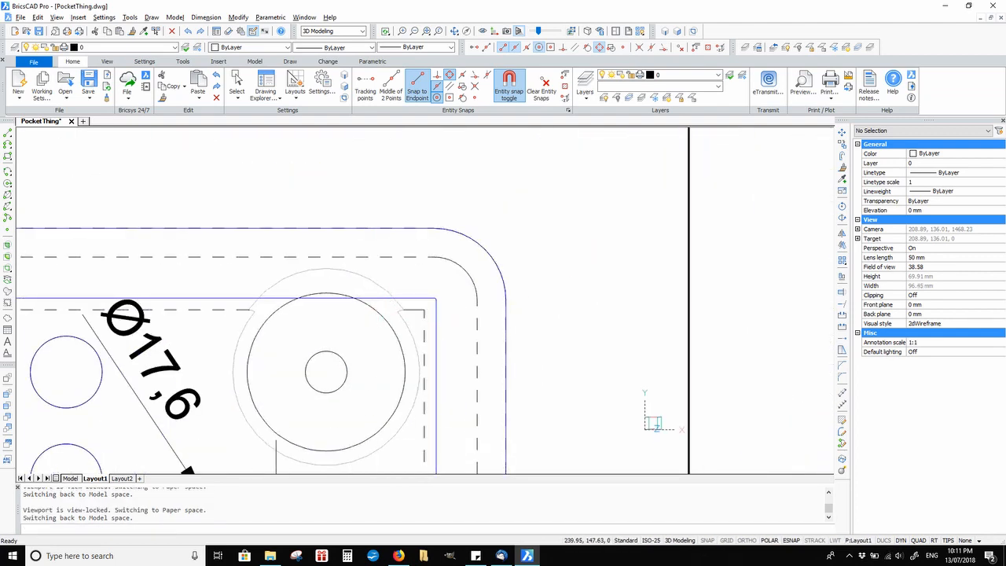
scroll(441, 319, up, 1)
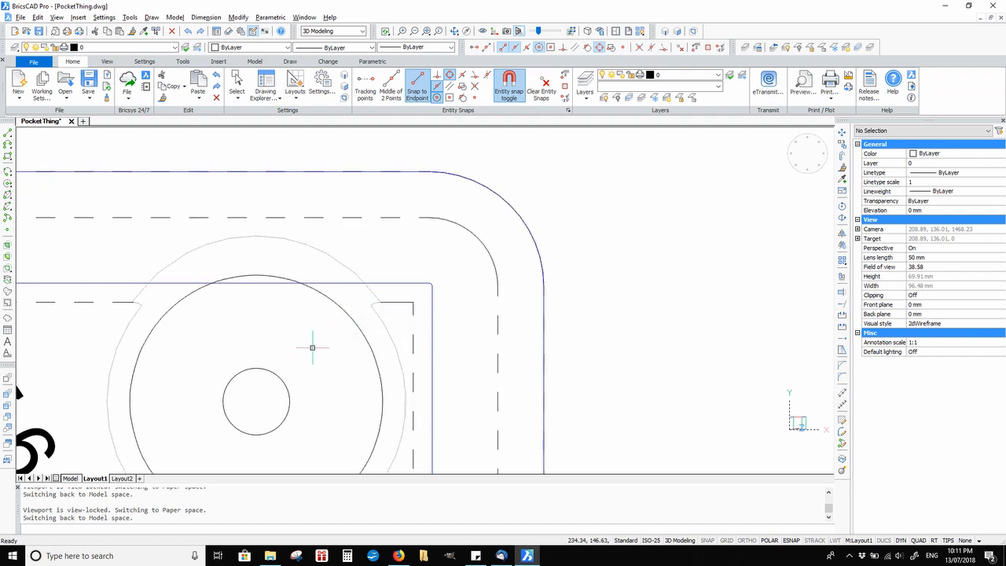
scroll(345, 308, down, 2)
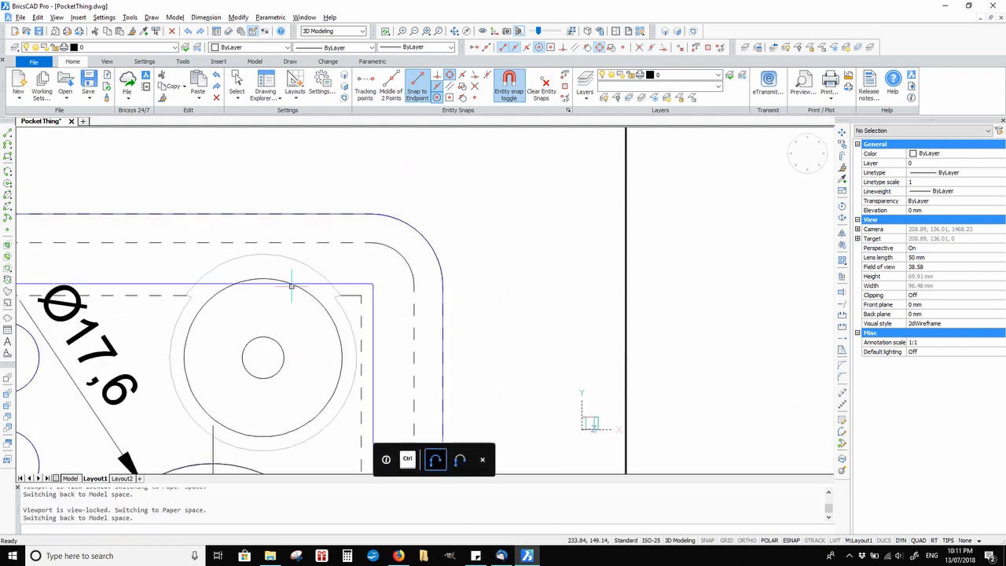
double_click(306, 293)
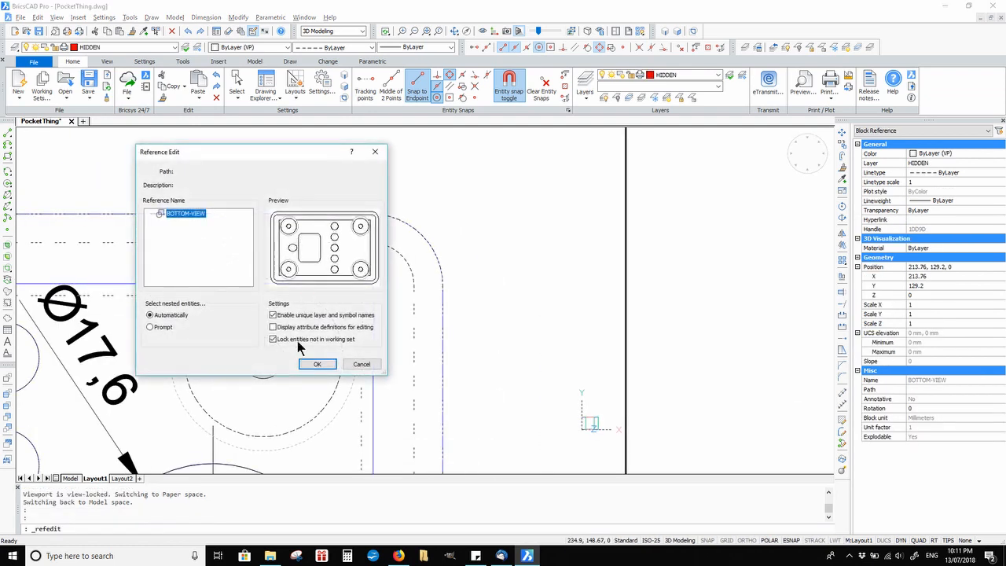
click(317, 365)
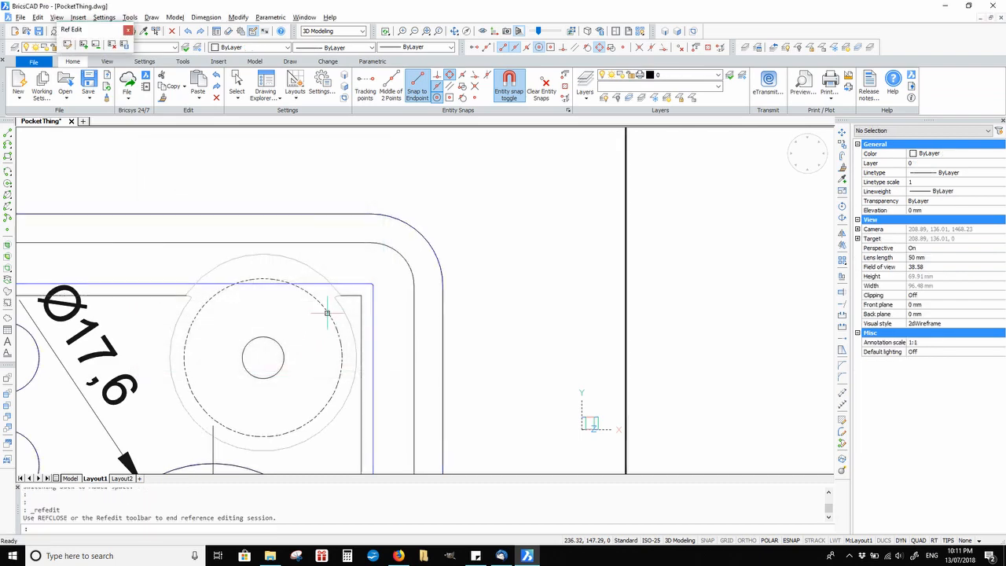
Step: Set linetype generation to Enabled for the large circular polyline of the bottom view's upper-right boss
click(329, 316)
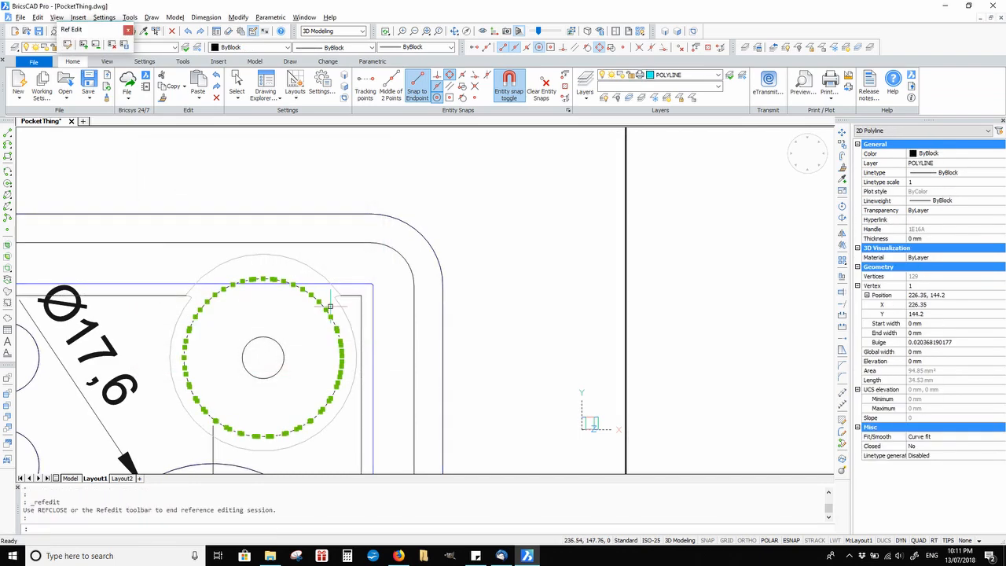
click(318, 312)
mouse_move(279, 343)
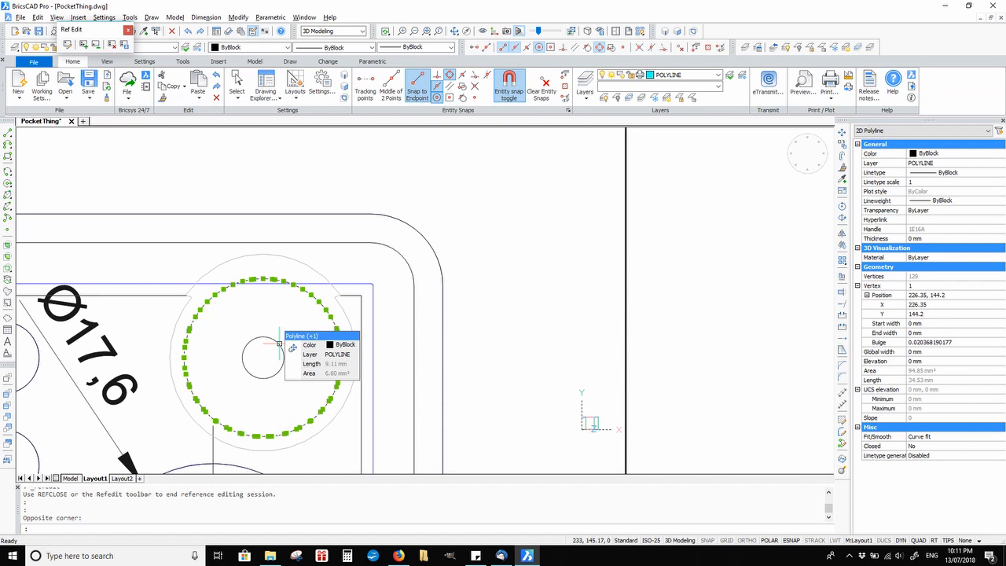
click(911, 453)
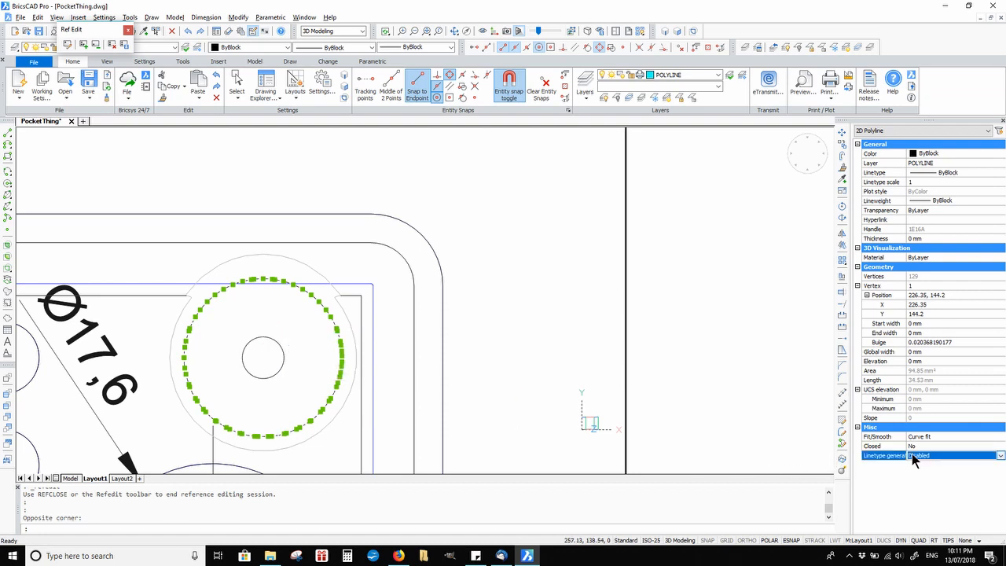
click(912, 454)
click(918, 474)
Step: Select the whole bottom view, filter the selection to Polyline entities, try to enable their linetype generation, and clear the selection
scroll(459, 254, down, 5)
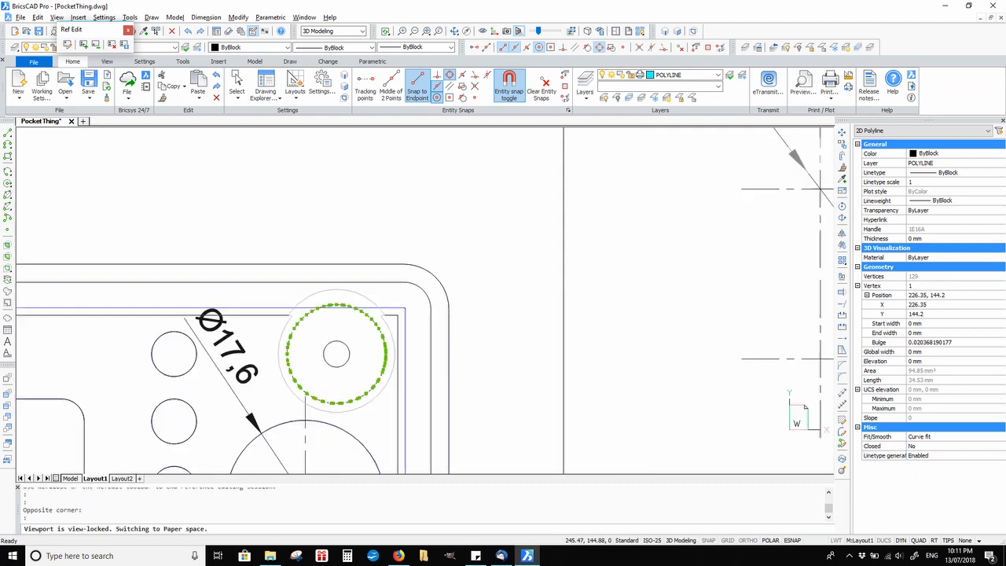
middle_drag(459, 254, 427, 182)
click(439, 230)
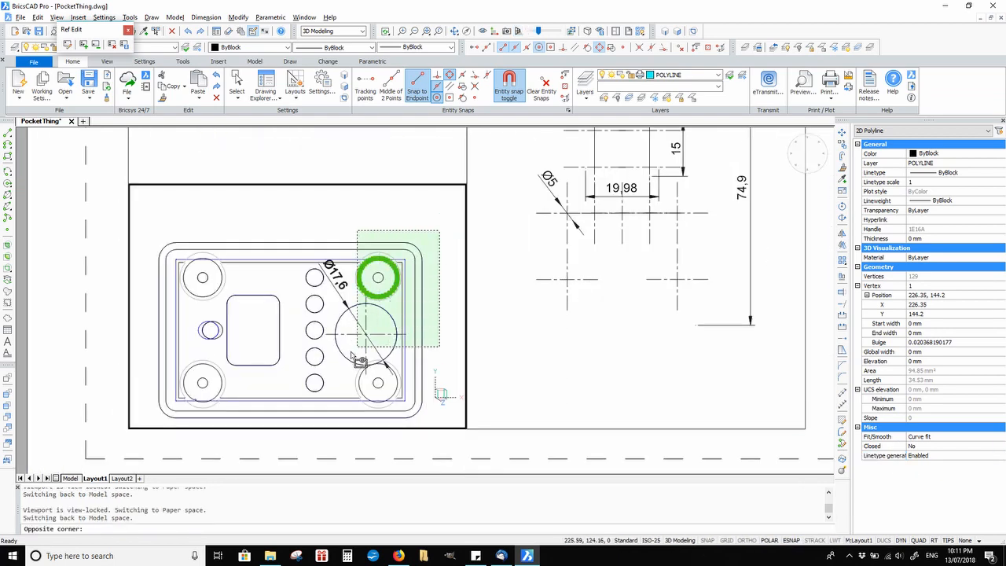
click(161, 418)
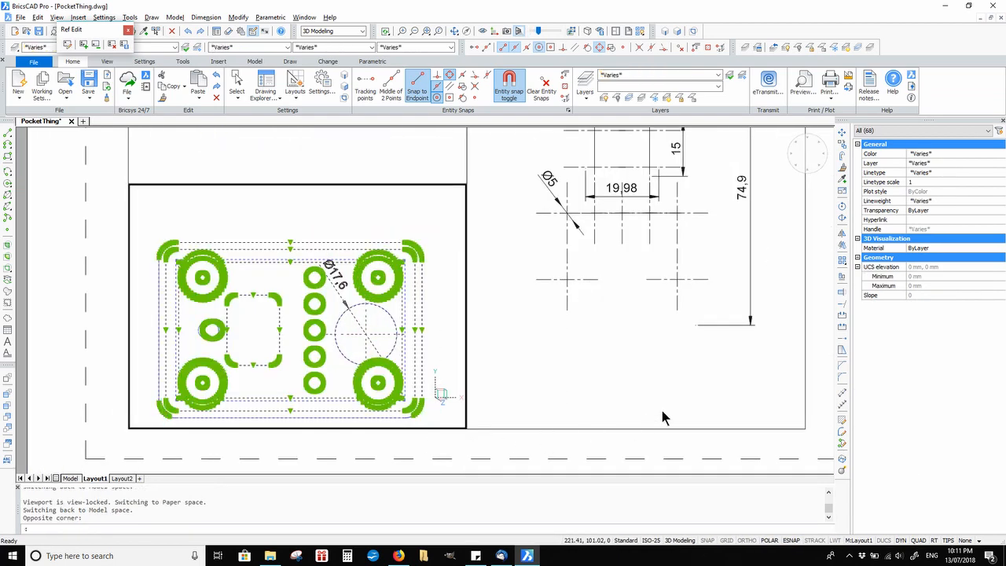
click(988, 132)
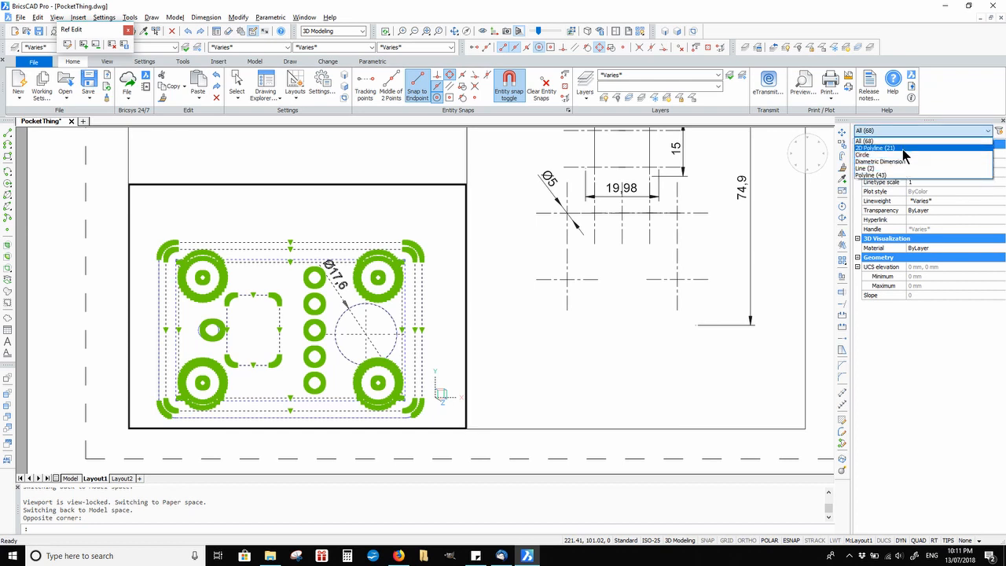
click(888, 174)
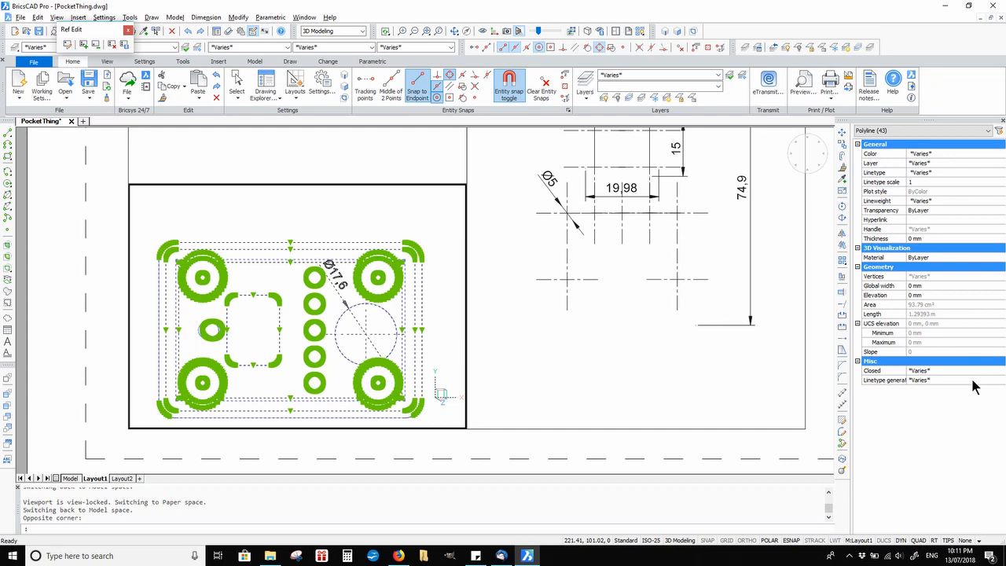
click(940, 377)
click(940, 377)
click(929, 396)
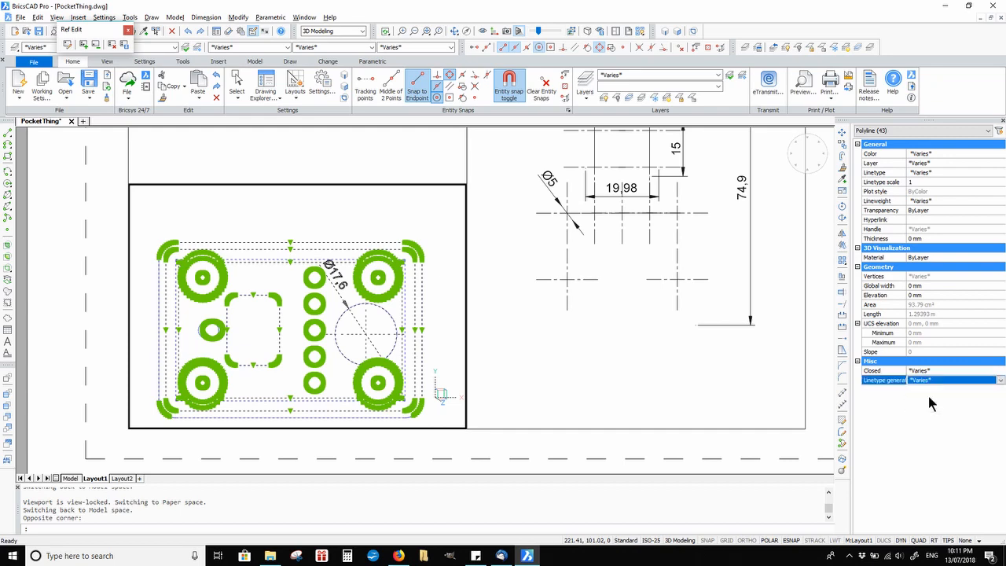
click(588, 282)
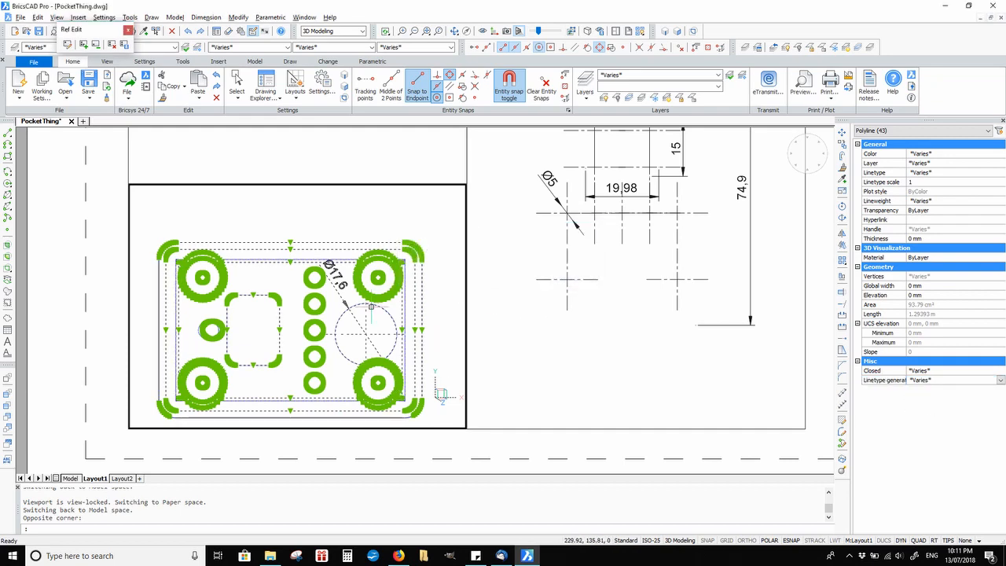
key(Escape)
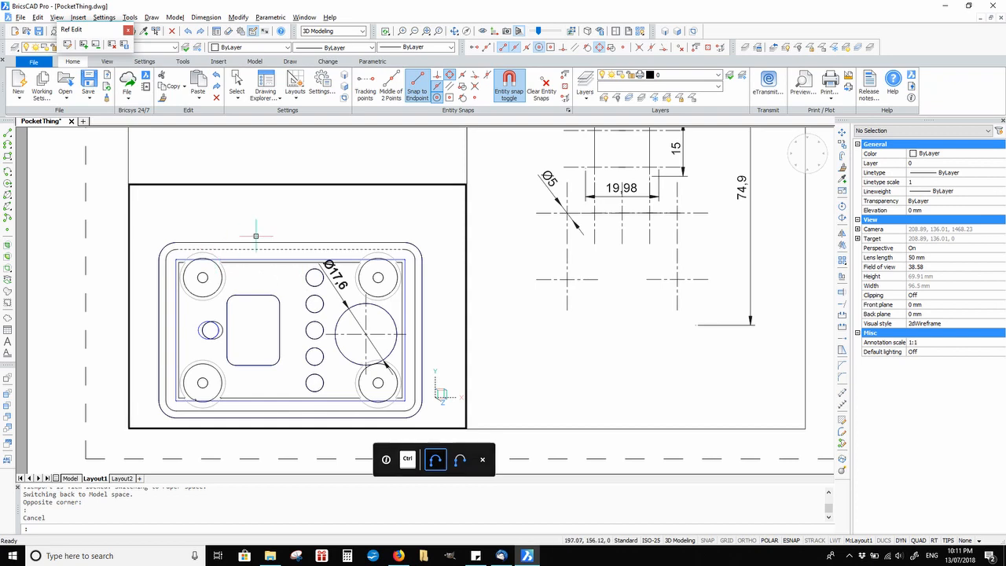
Step: Save the in-place edits back to the BOTTOM-VIEW block and check the line styles of its bosses
click(123, 45)
scroll(320, 226, up, 2)
scroll(412, 279, down, 2)
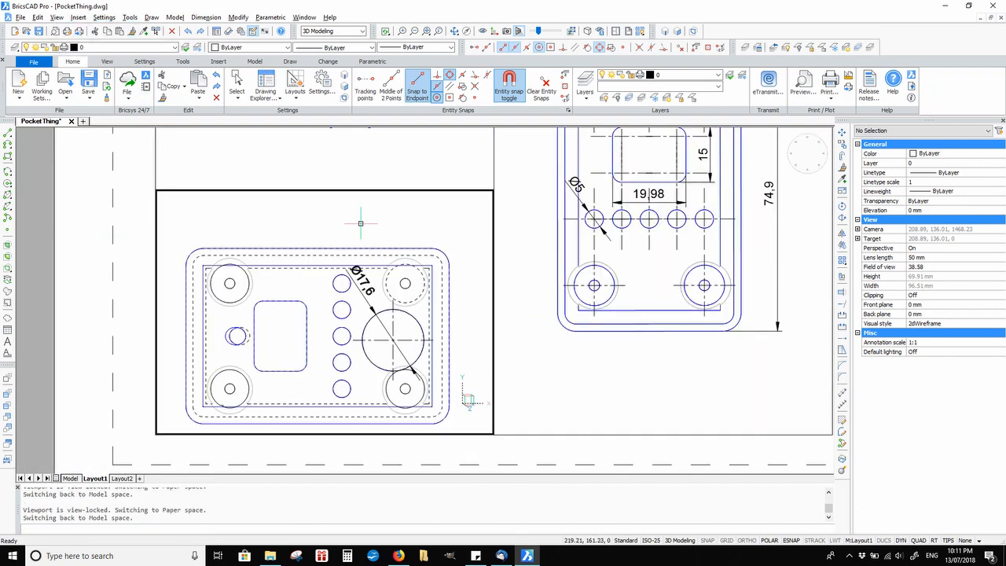
scroll(342, 336, up, 4)
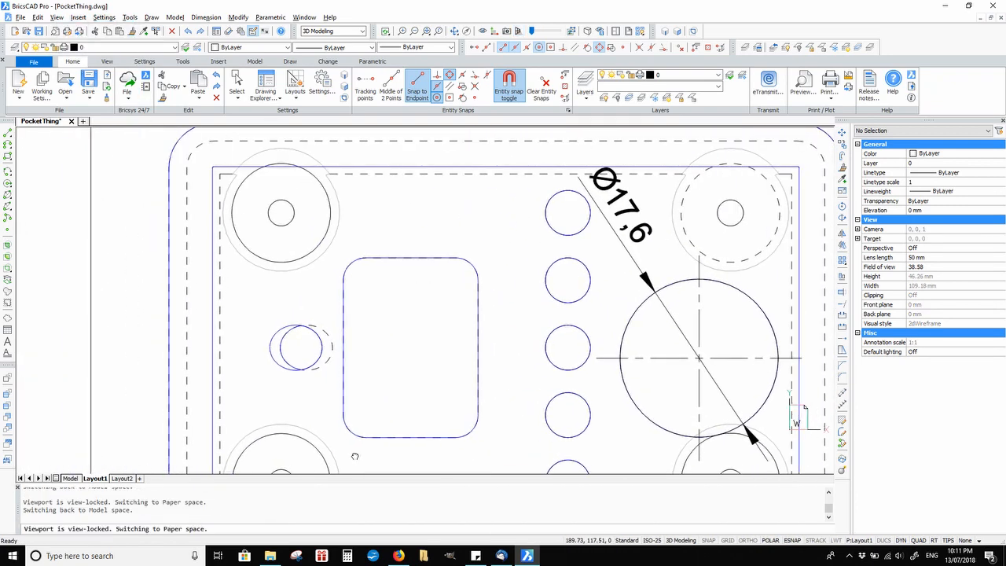
scroll(448, 263, down, 2)
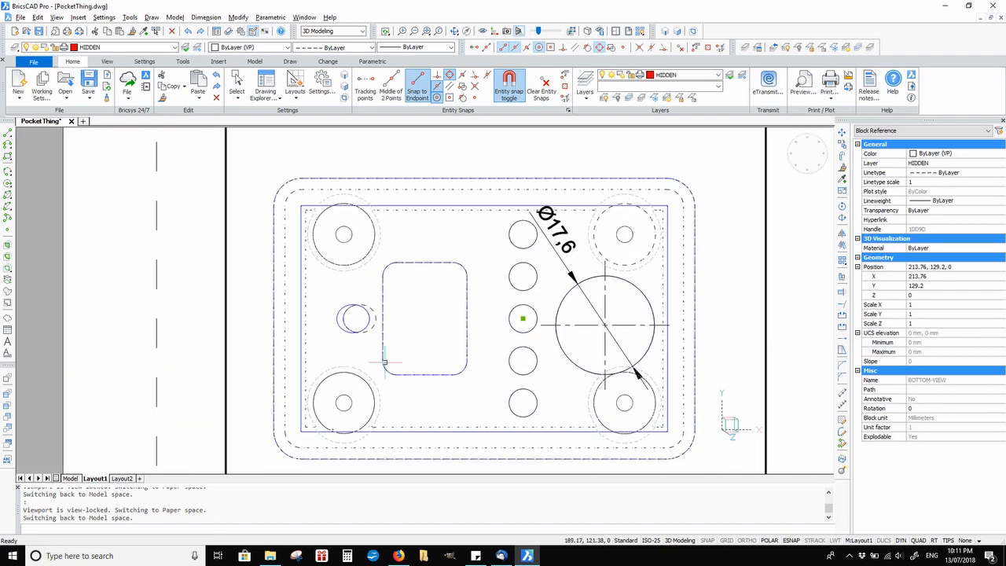
Step: Inside the BOTTOM-VIEW block, set linetype generation to Enabled for the other three large boss circles and all four small holes, and save it back
double_click(347, 382)
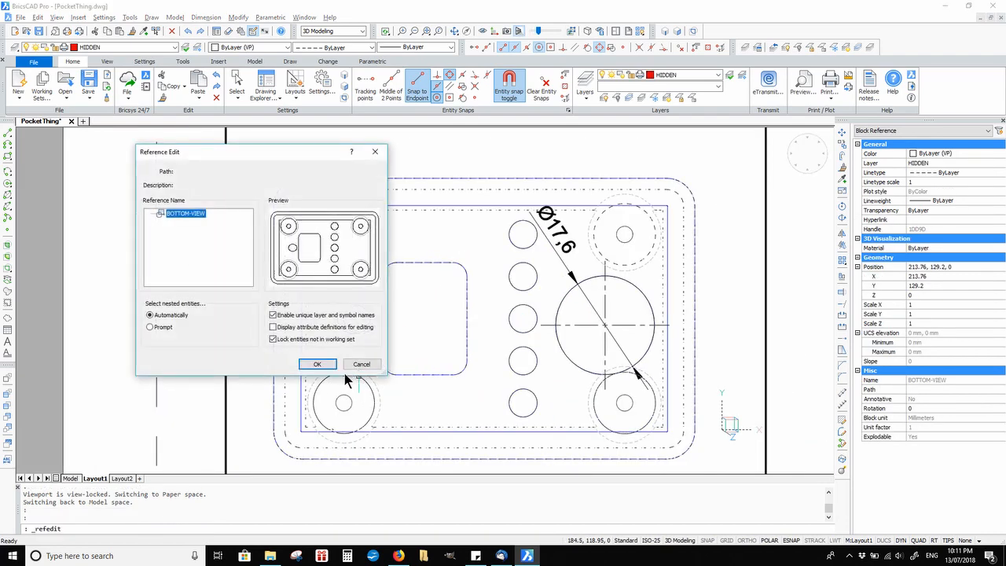
click(317, 366)
click(373, 240)
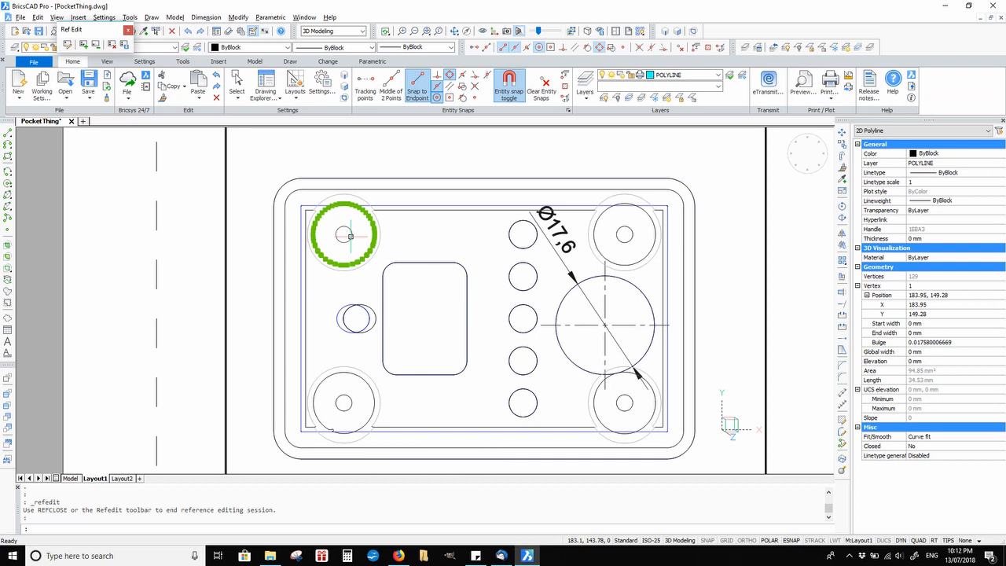
click(624, 236)
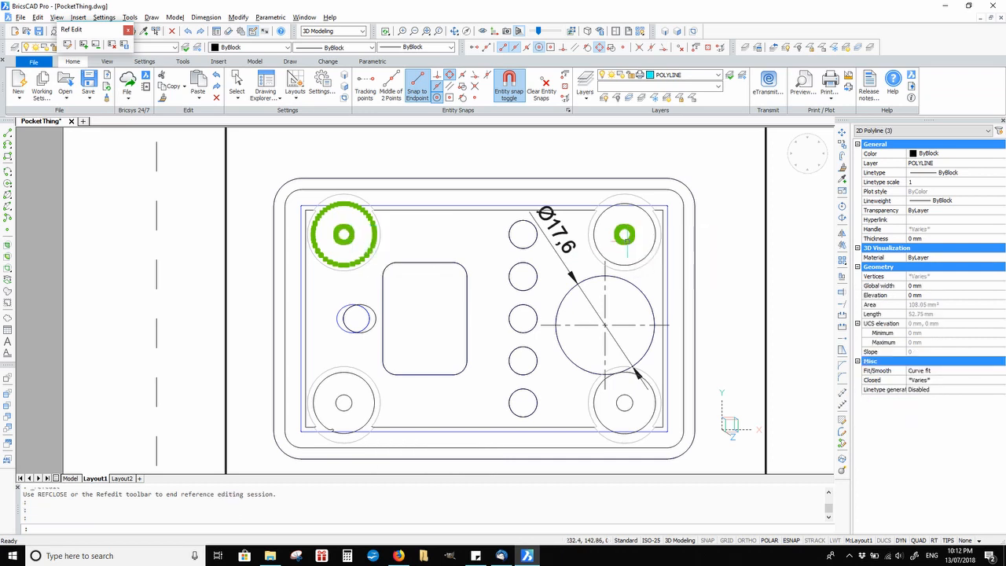
click(364, 381)
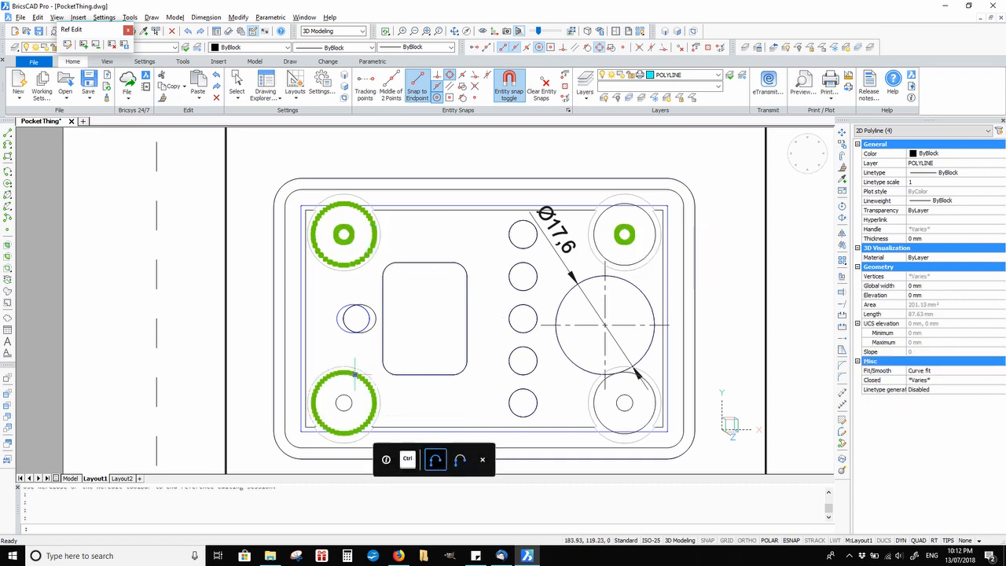
click(599, 405)
click(596, 415)
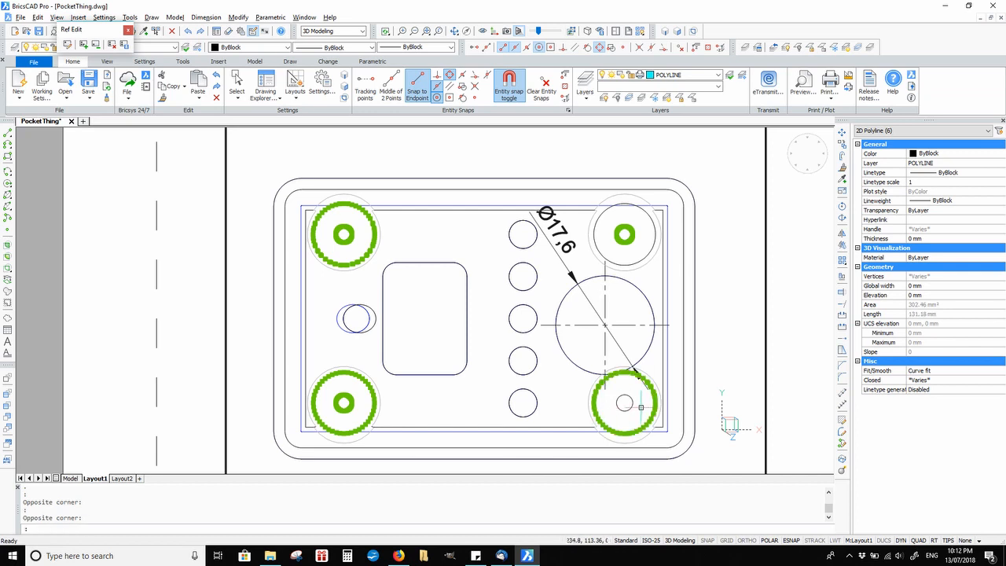
click(939, 389)
click(939, 389)
click(919, 408)
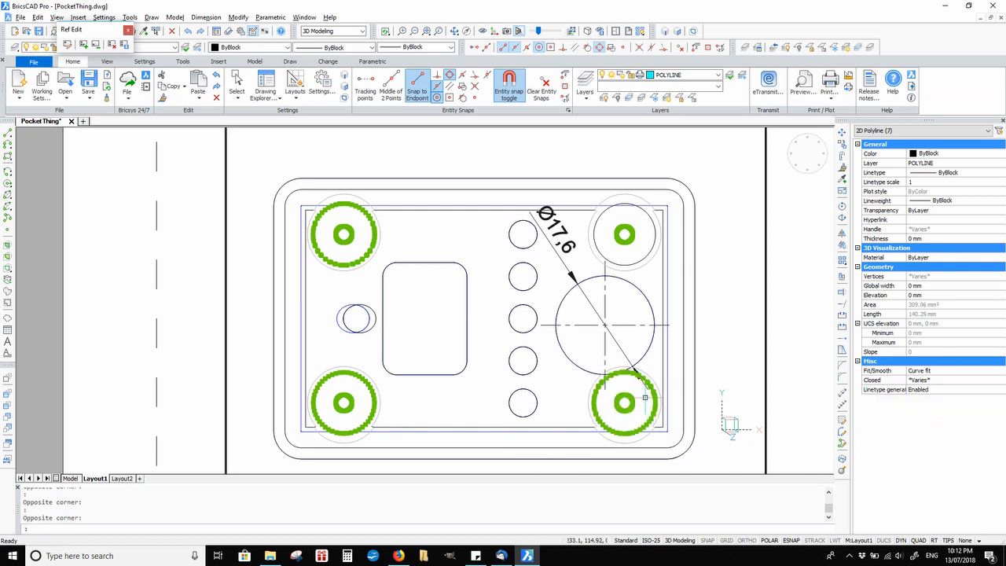
key(Escape)
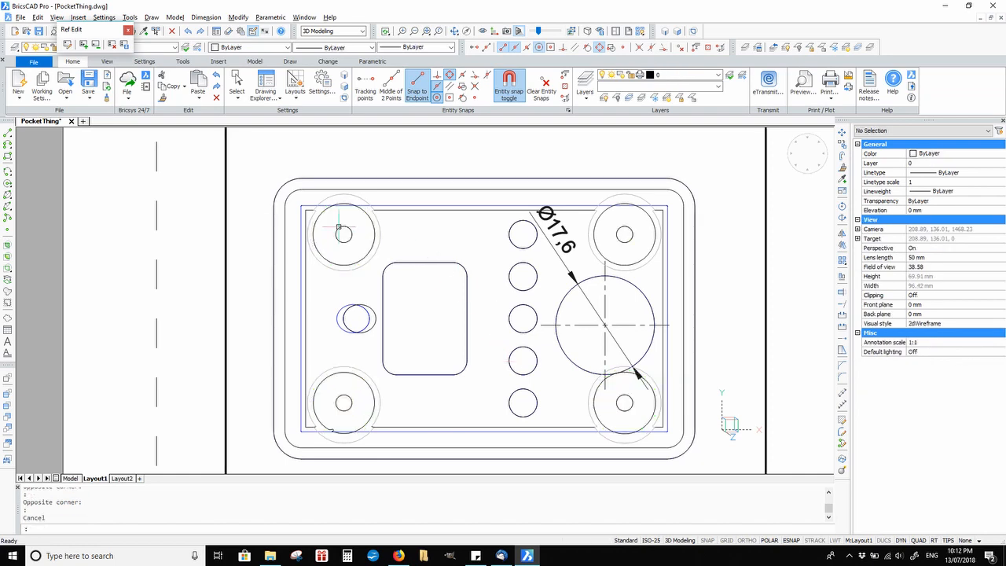
click(122, 46)
Step: Try to hatch the left-hand cut region of the A-A section by picking points inside its boundary
middle_drag(503, 180, 429, 372)
middle_drag(520, 250, 500, 318)
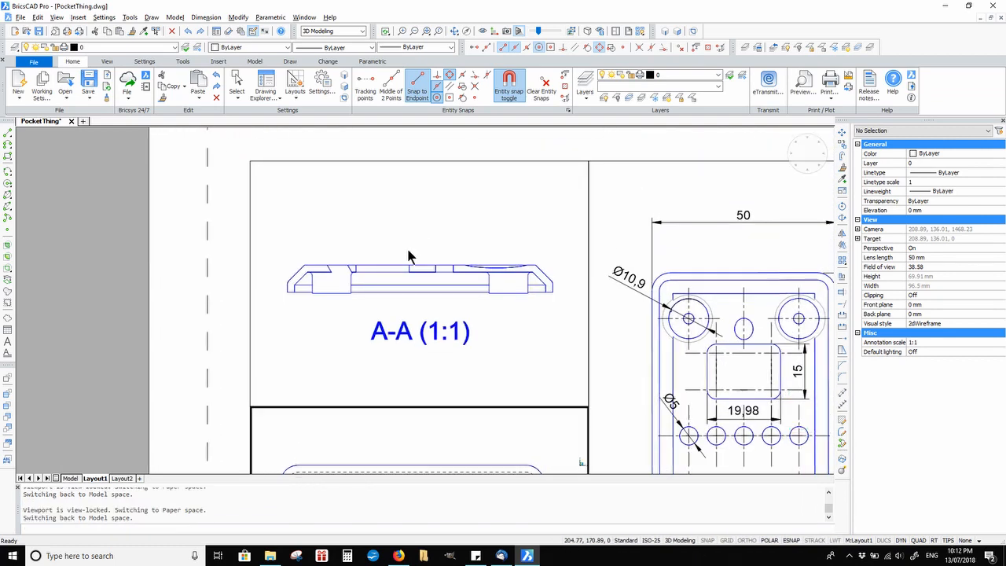
scroll(329, 258, up, 4)
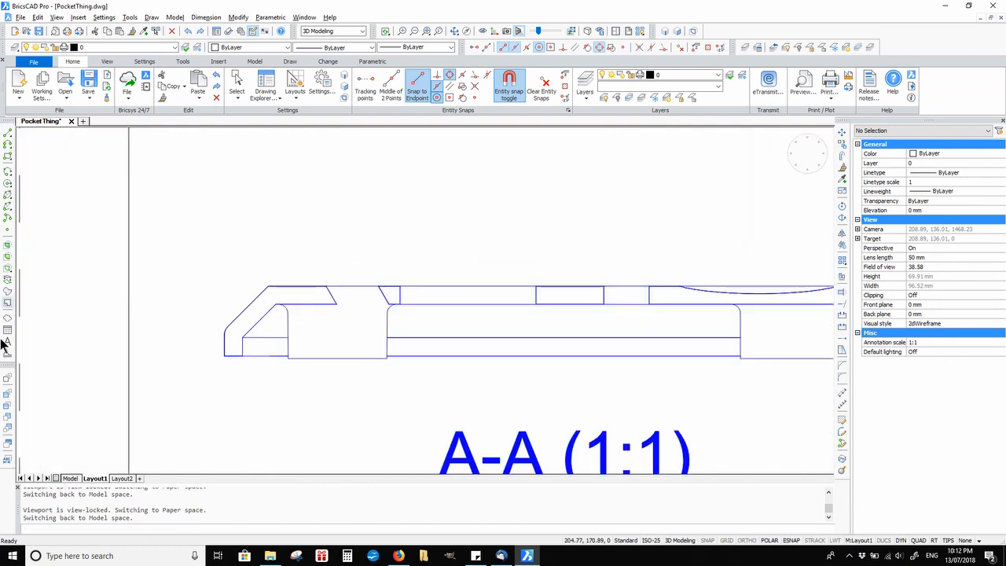
click(8, 246)
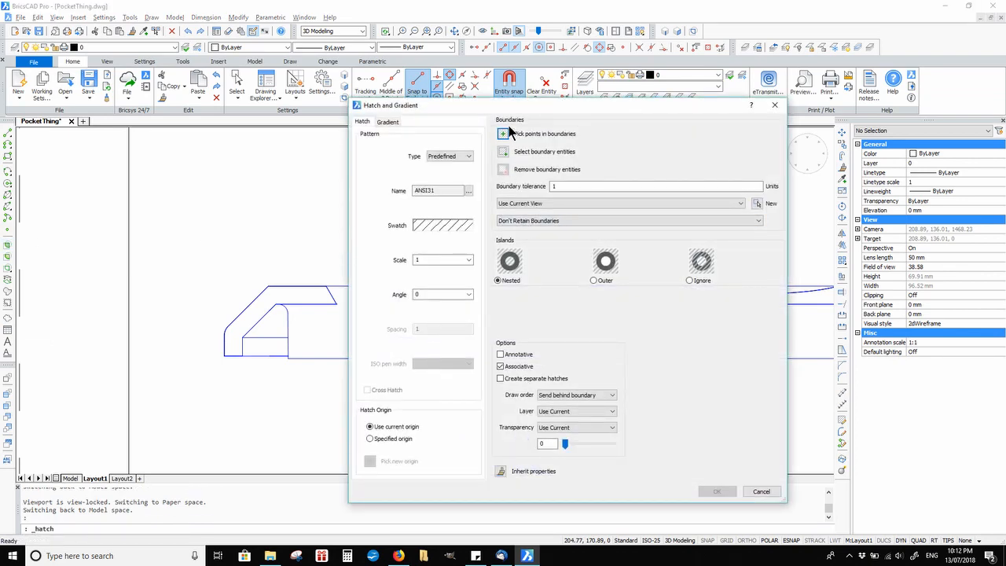
click(504, 134)
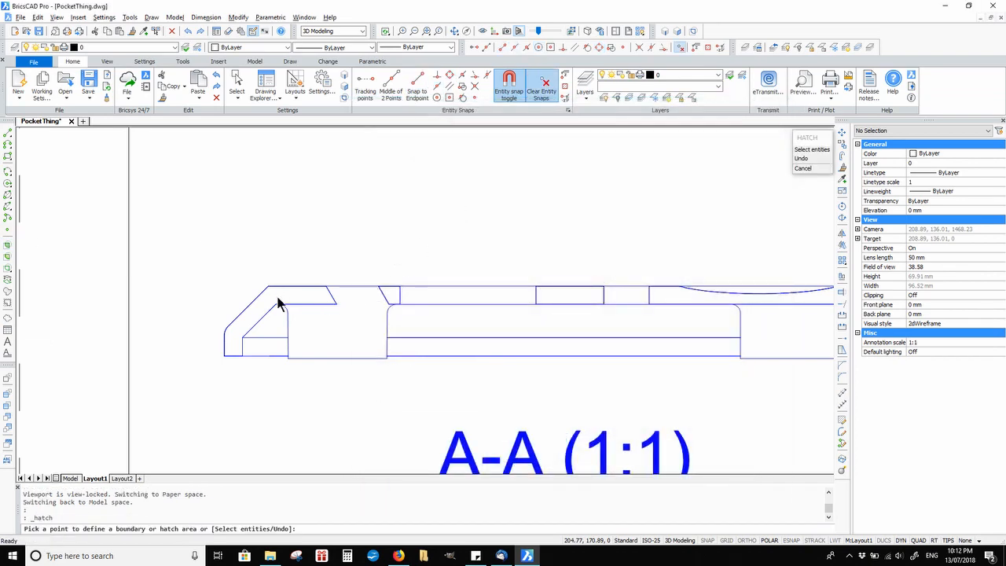
click(276, 294)
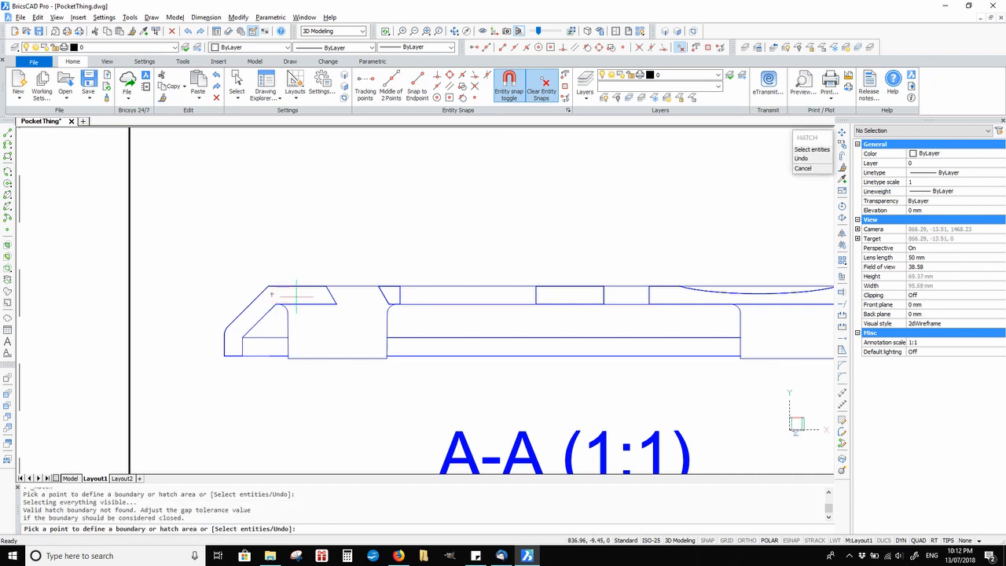
click(314, 302)
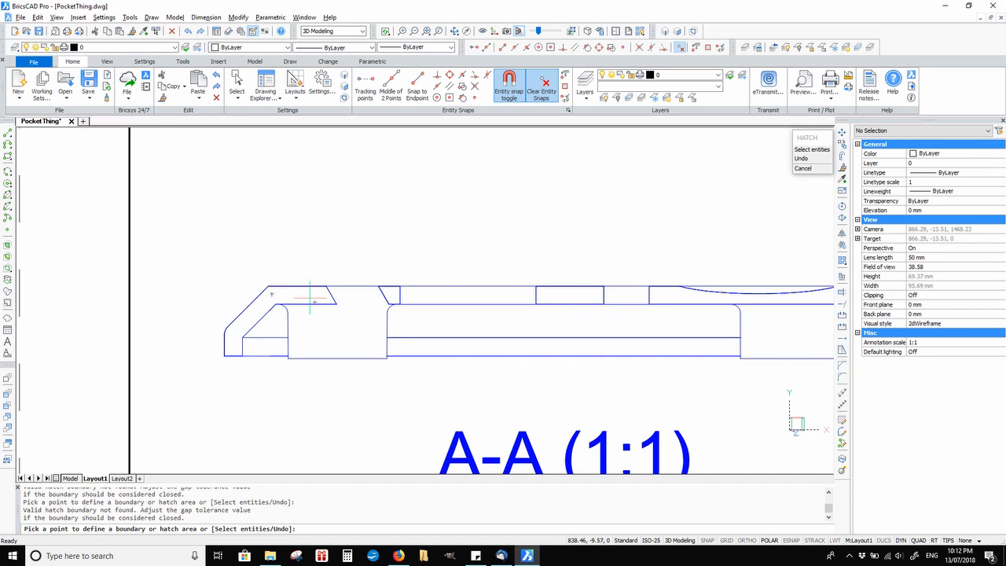
key(Escape)
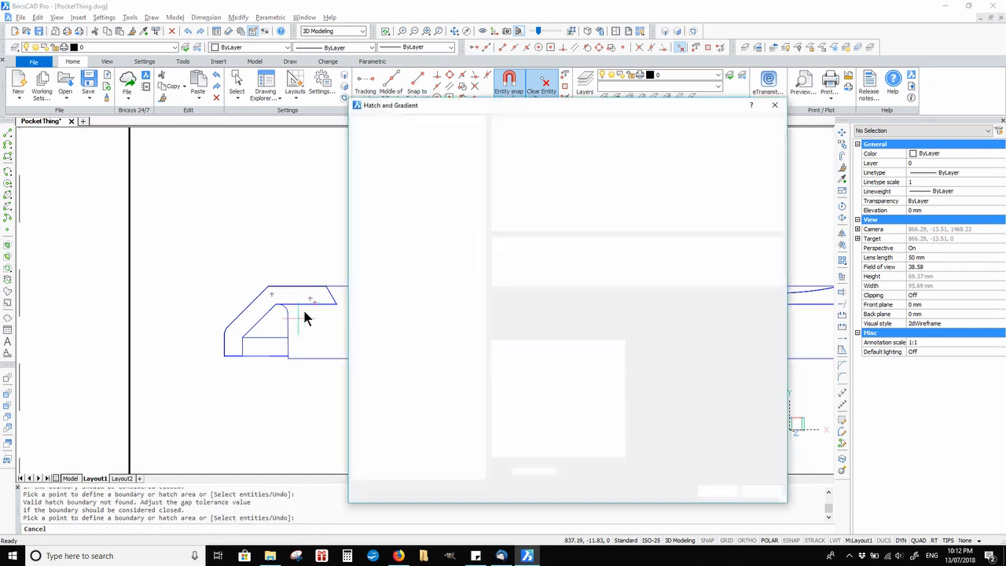
click(760, 491)
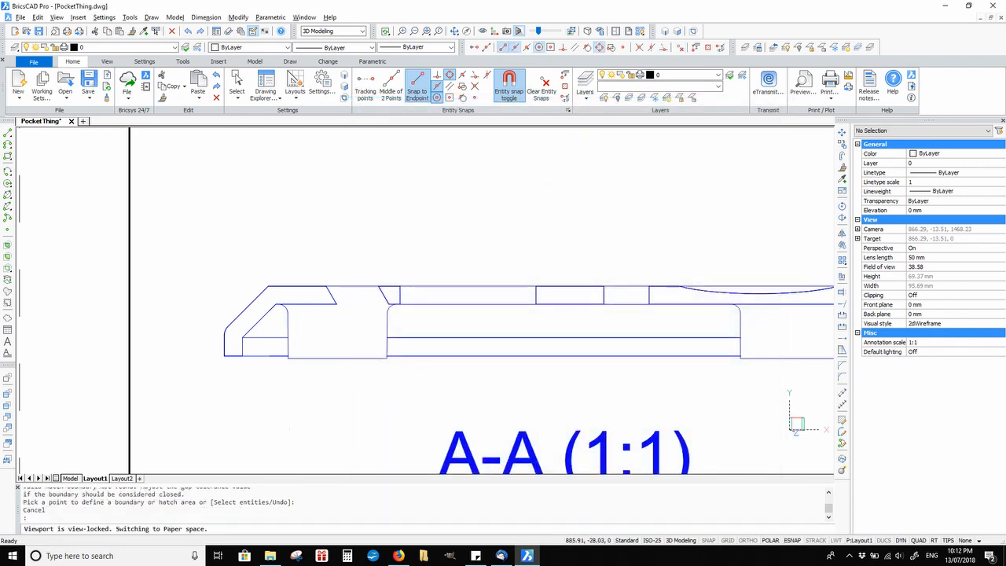
Step: Explode the LONG-SECTION block reference that forms the outline of the A-A section
scroll(492, 314, down, 3)
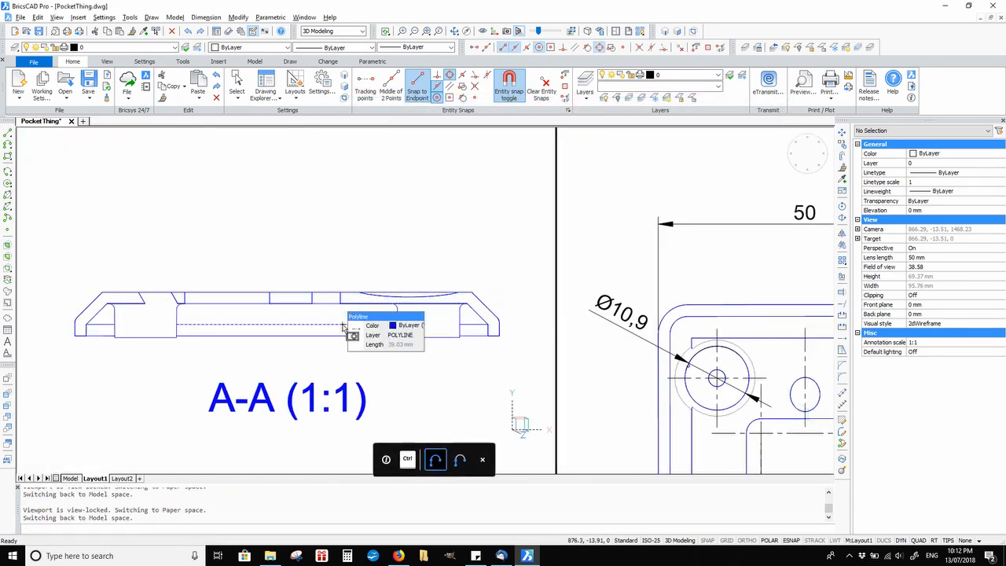
key(Escape)
text(x)
key(Return)
click(493, 324)
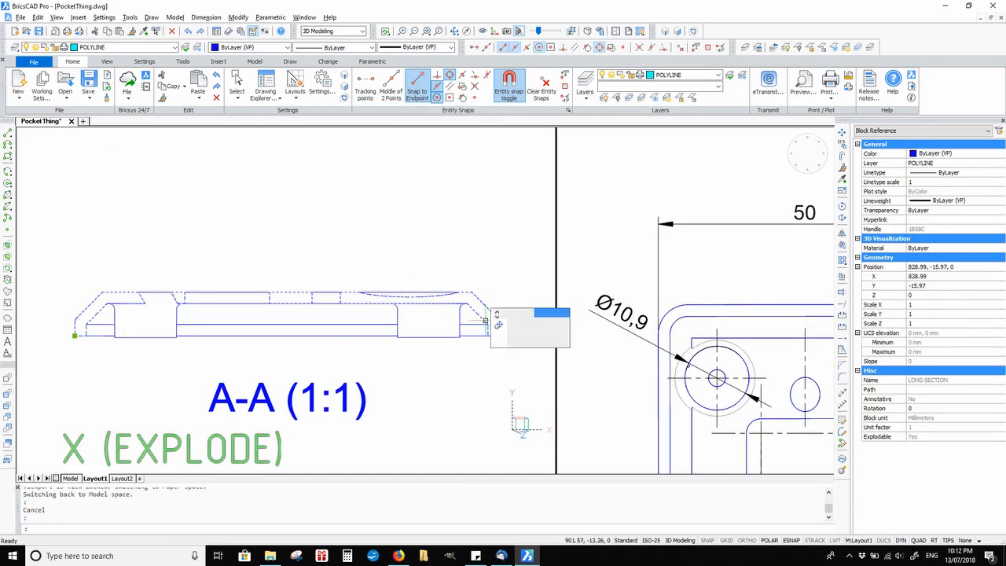
key(Return)
scroll(410, 247, down, 2)
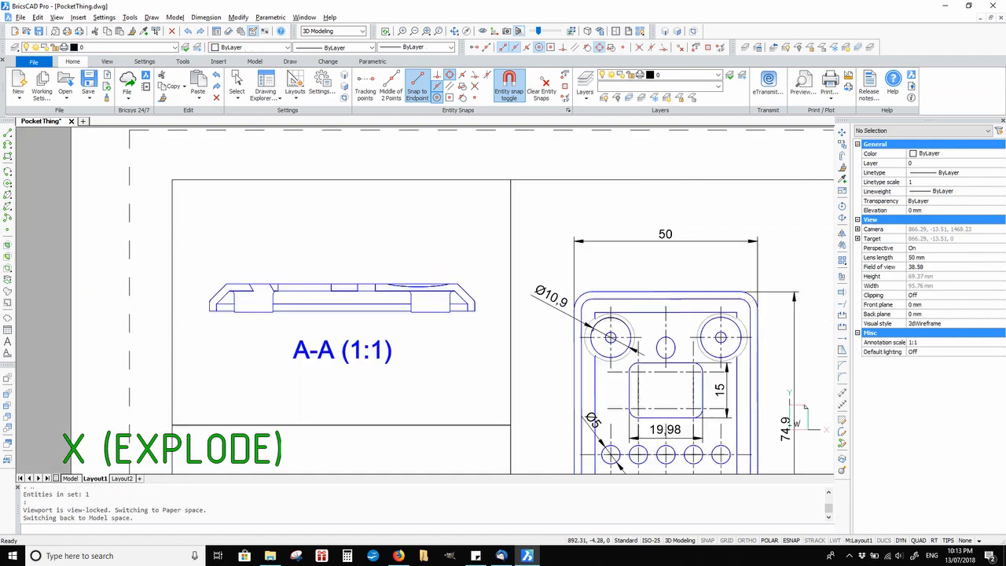
Step: Remove duplicate entities from the whole A-A section outline with Overkill, using the default options and a 0.001 comparison tolerance
click(485, 252)
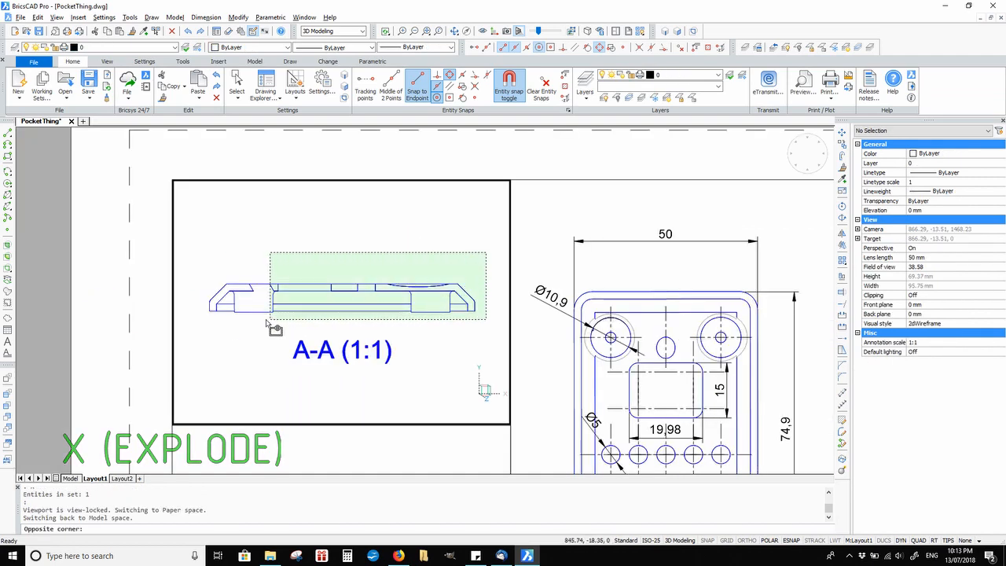
click(195, 321)
text(overkill)
key(Return)
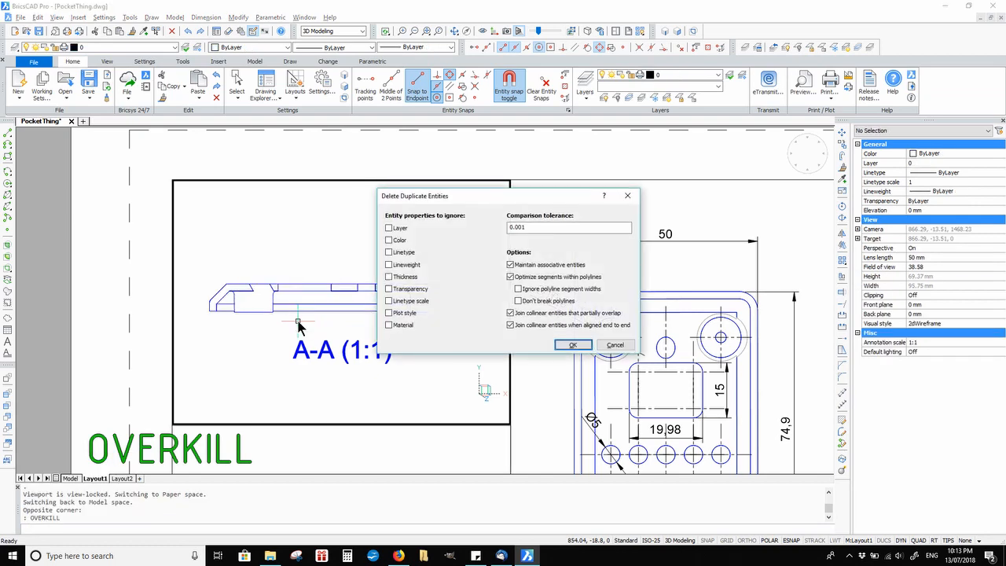
click(571, 346)
Step: Select the A-A section outline, filter the selection to Polyline entities, set linetype generation to Enabled, and clear the selection
scroll(403, 262, up, 8)
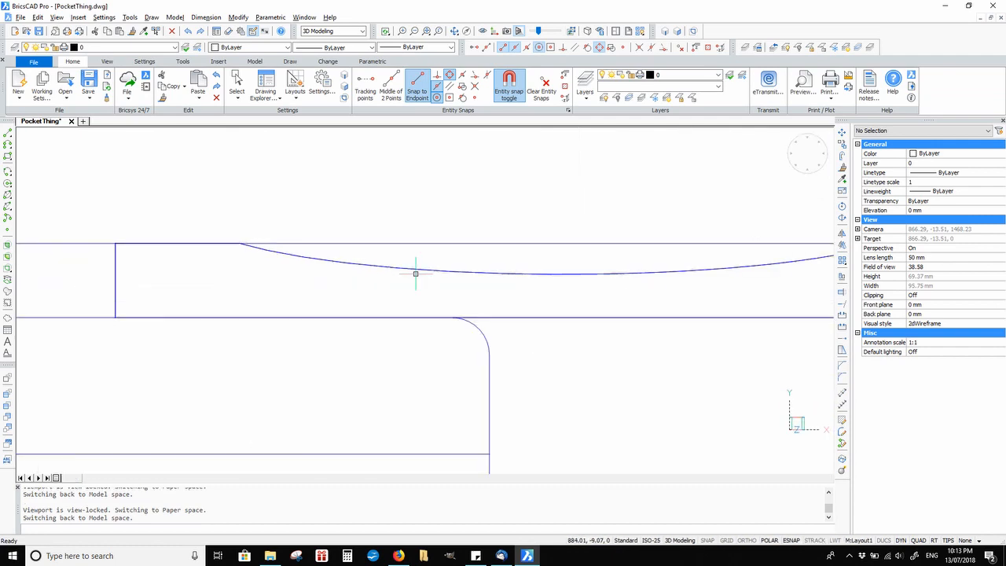
scroll(440, 246, down, 5)
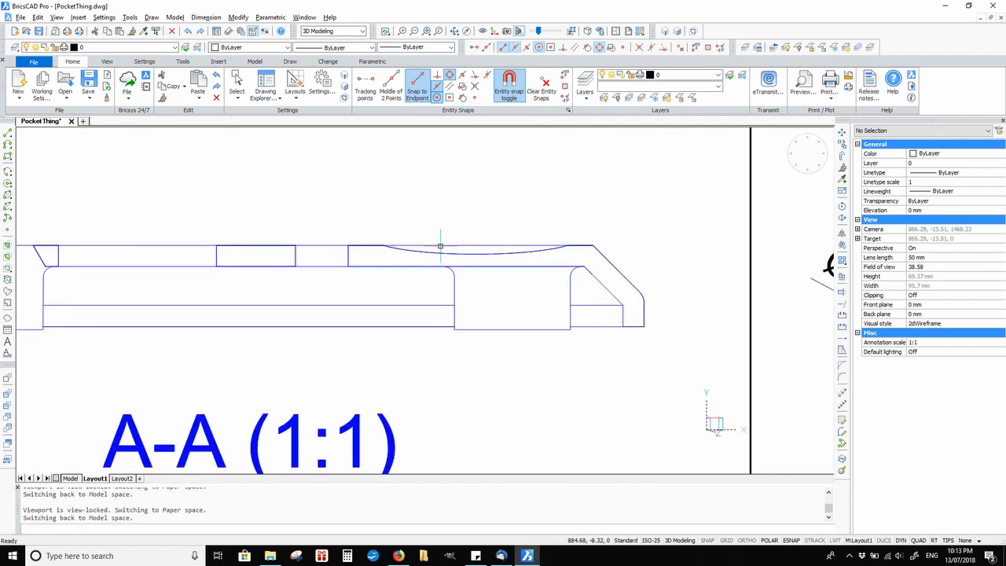
click(481, 253)
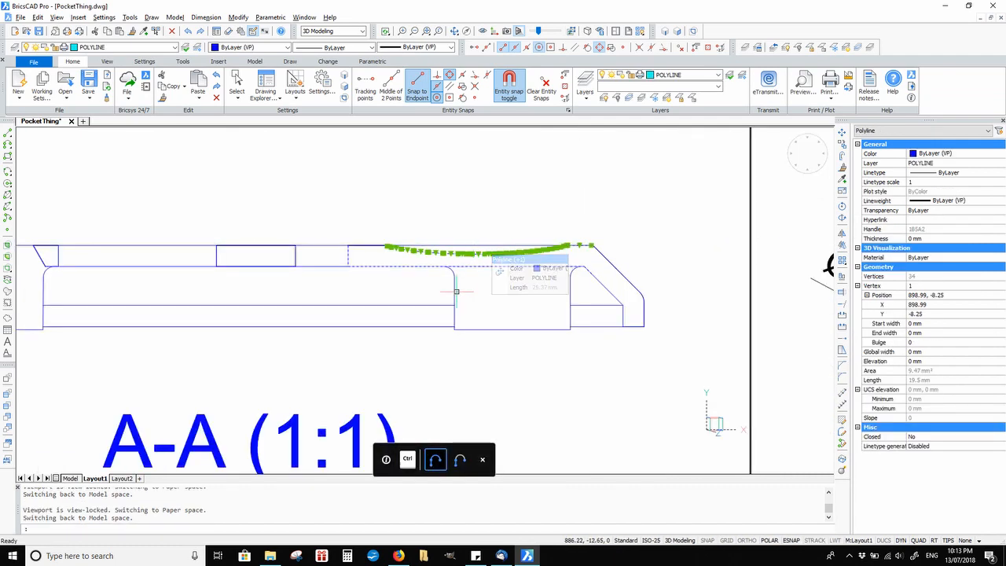
key(Escape)
scroll(569, 262, down, 3)
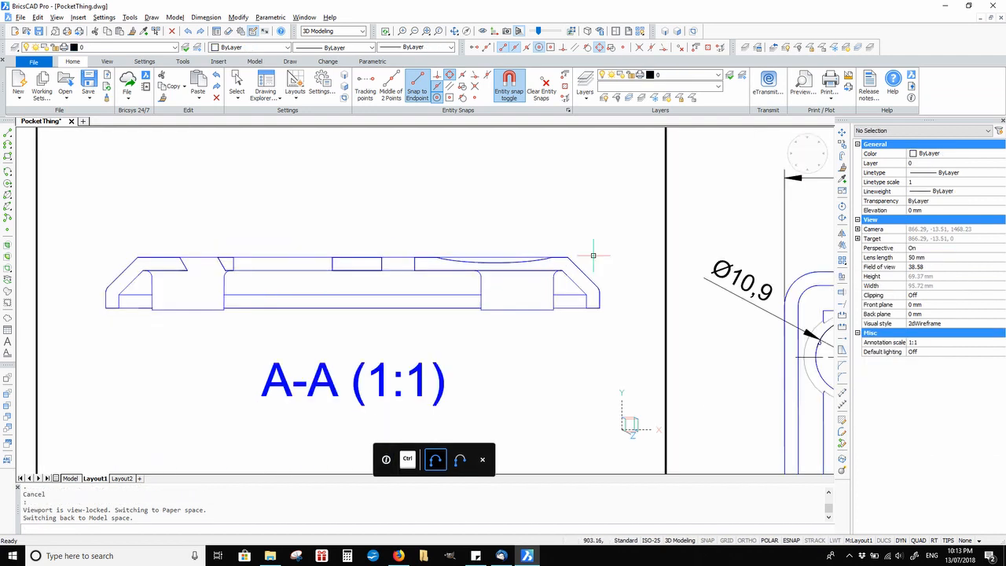
drag(614, 231, 74, 335)
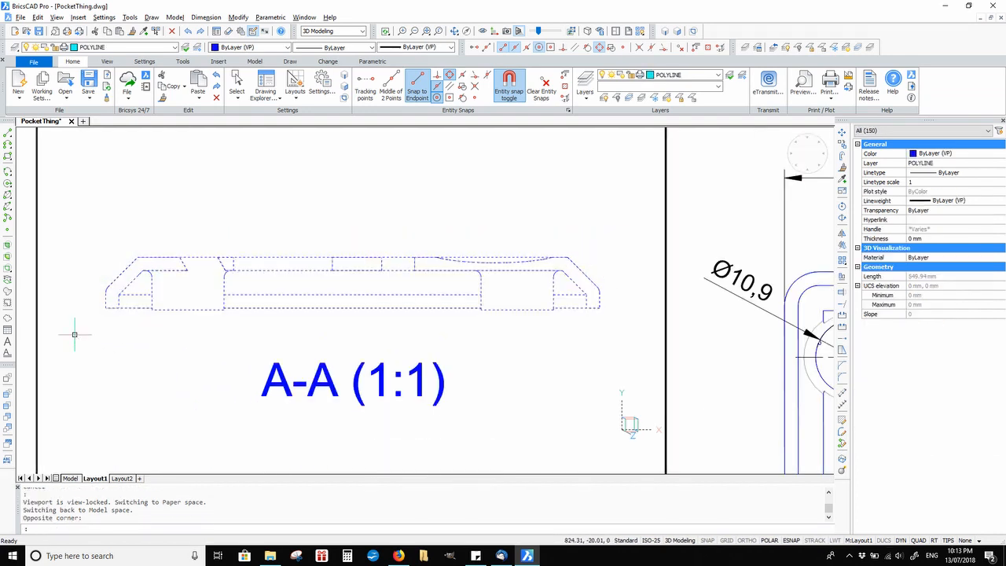
click(979, 131)
click(887, 154)
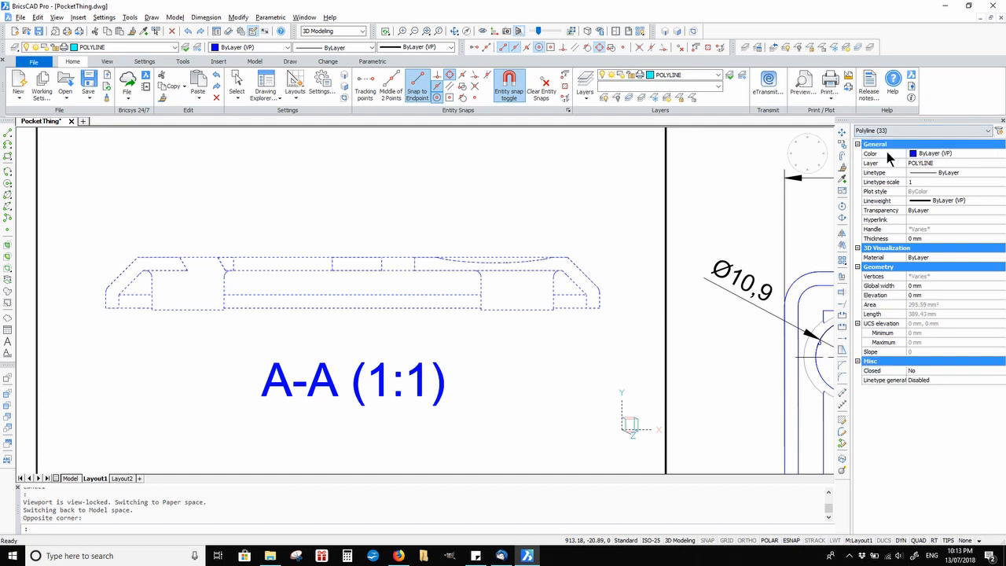
click(937, 378)
click(936, 378)
click(926, 398)
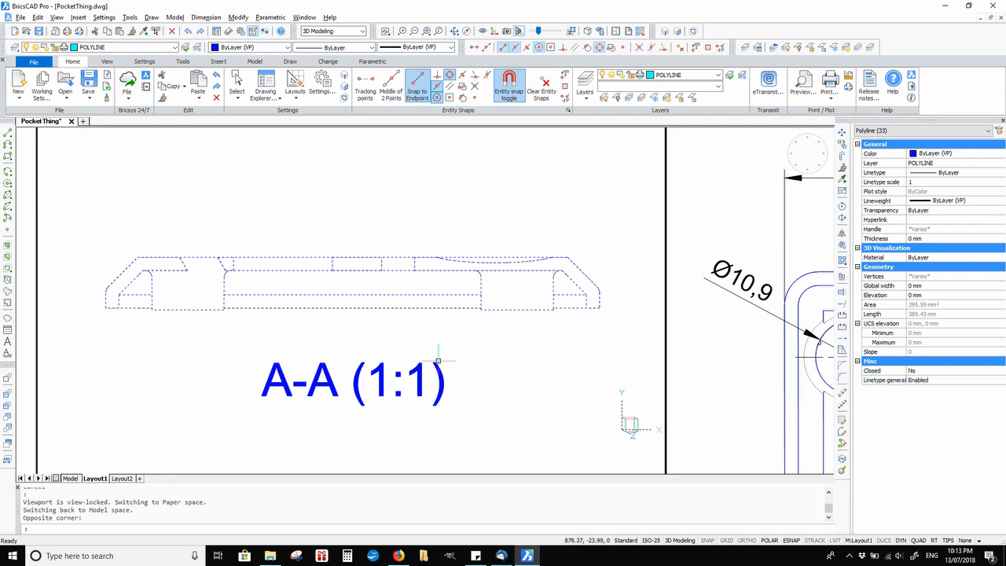
key(Escape)
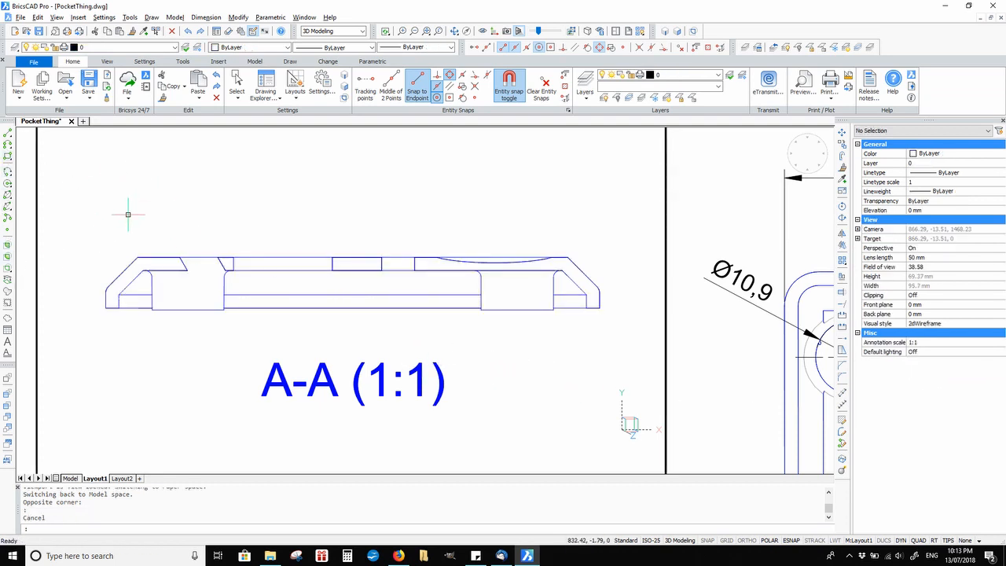
Step: Start an ANSI31 hatch and pick points inside the four separate cut regions of the A-A section as its boundaries
click(7, 250)
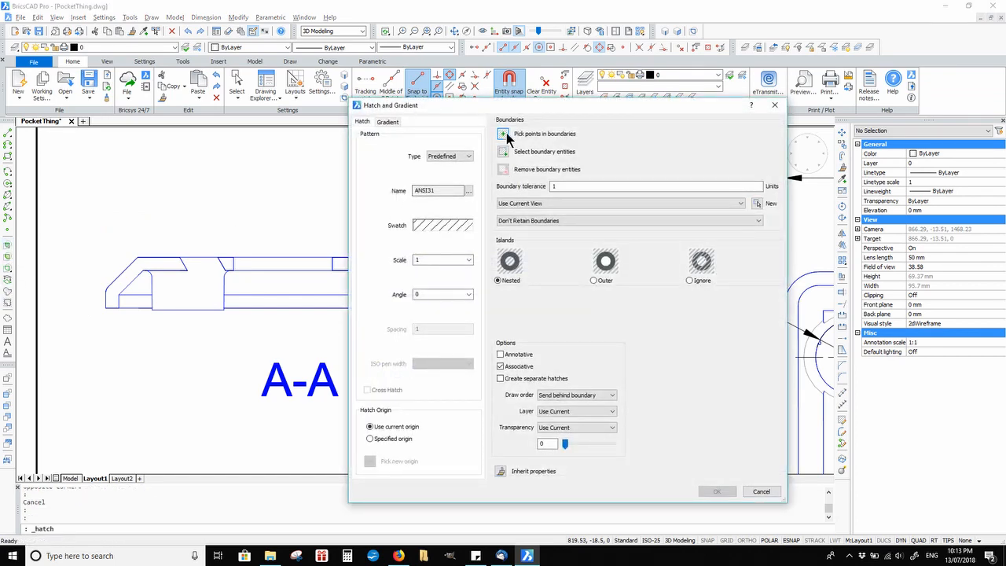
click(505, 134)
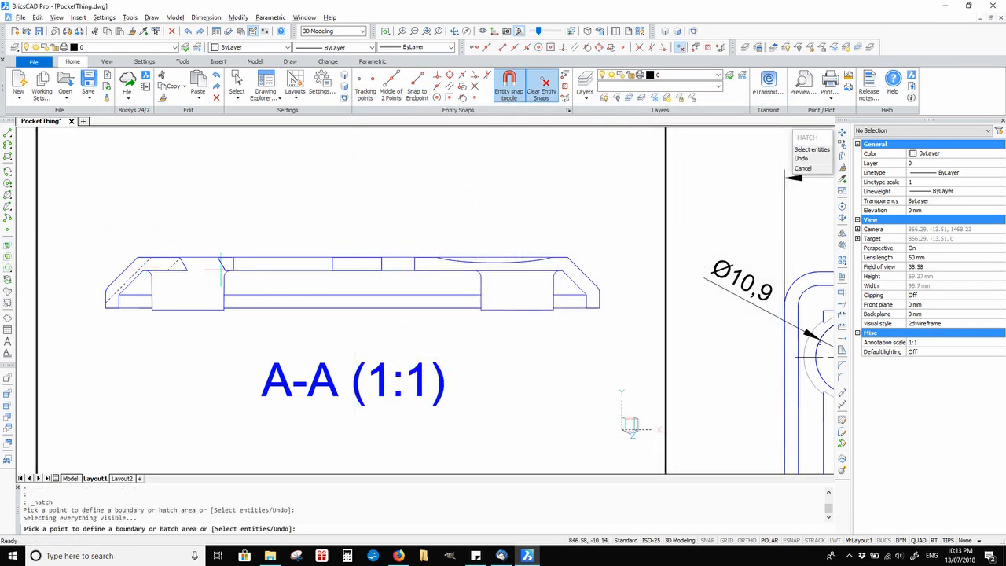
scroll(212, 262, up, 2)
click(204, 262)
click(429, 264)
click(539, 265)
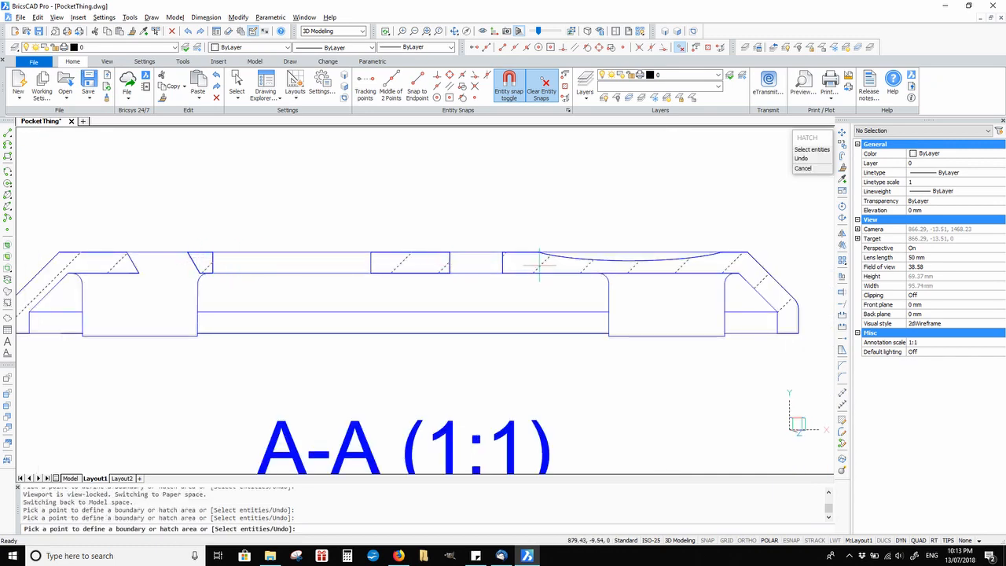
scroll(408, 300, down, 2)
Step: Set the hatch scale to 0.25 and apply the hatch to the picked regions of the A-A section
key(Return)
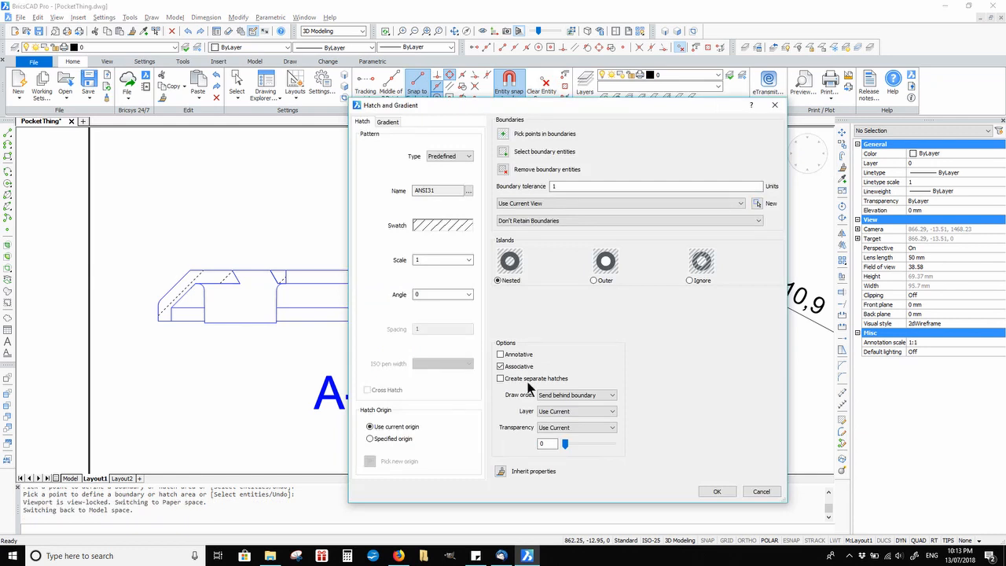
click(468, 260)
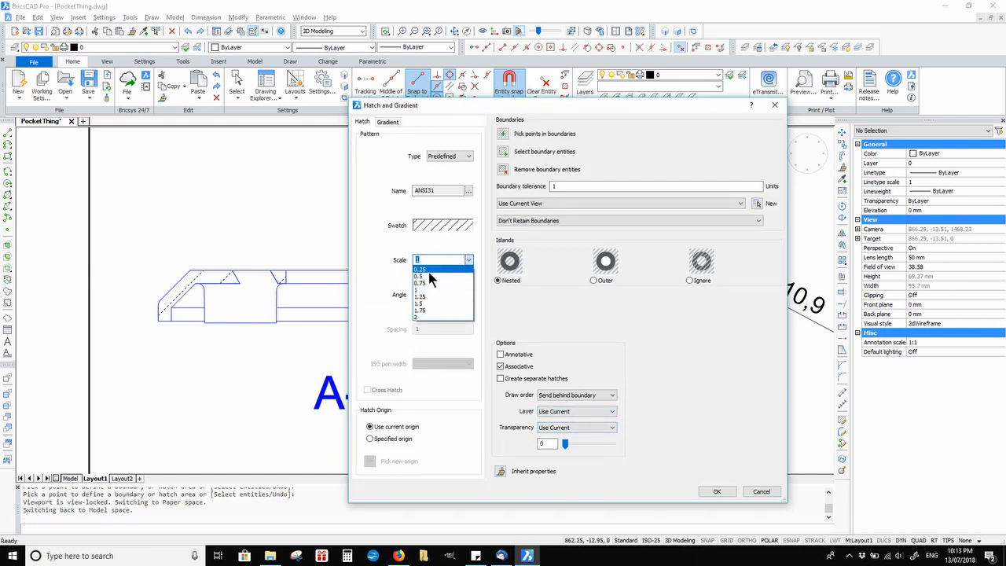
click(429, 270)
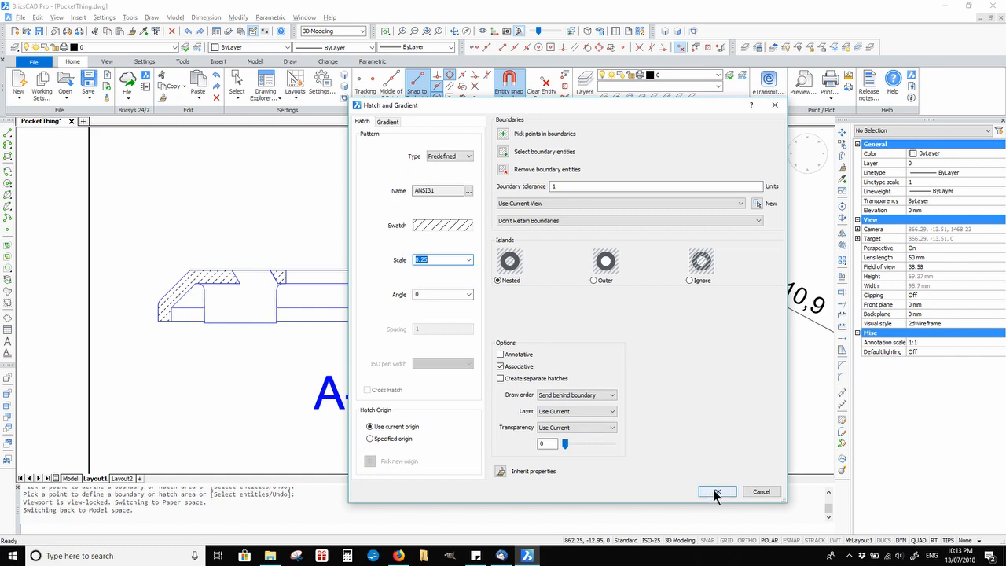
click(715, 491)
scroll(281, 367, down, 2)
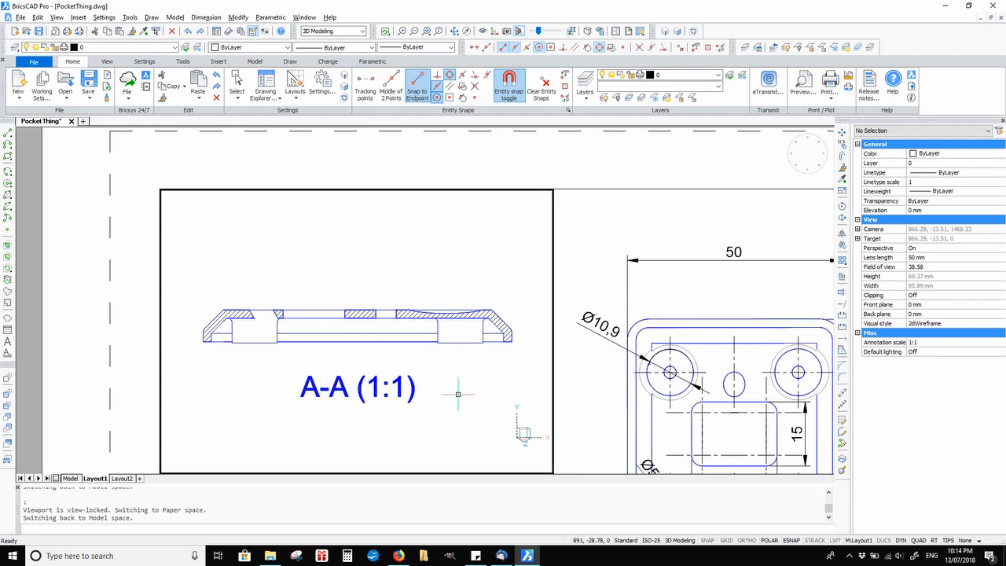
Step: Inspect the hatching of the A-A section up close and review all the views on the Layout1 sheet
scroll(455, 397, up, 3)
middle_drag(510, 369, 667, 386)
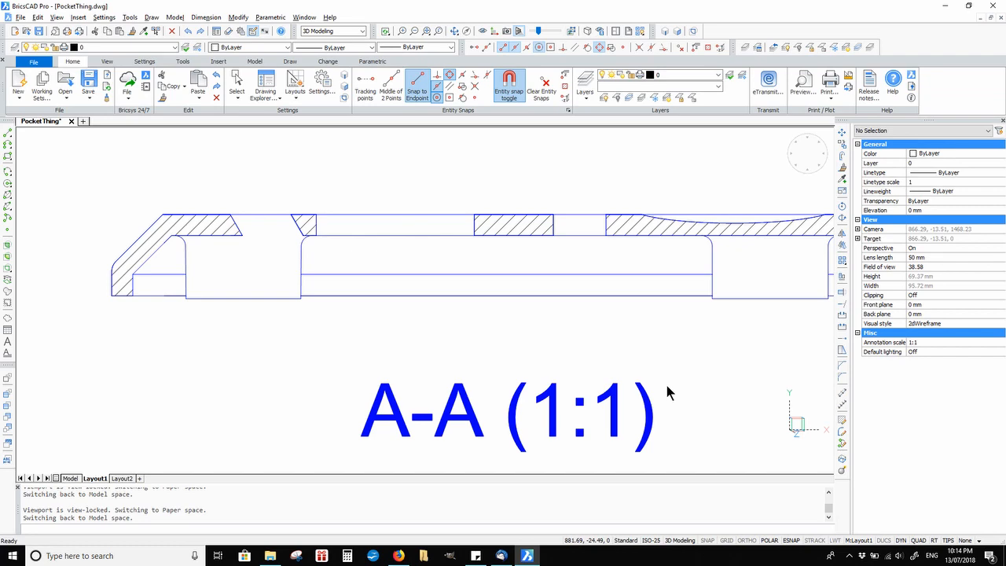
scroll(663, 333, down, 2)
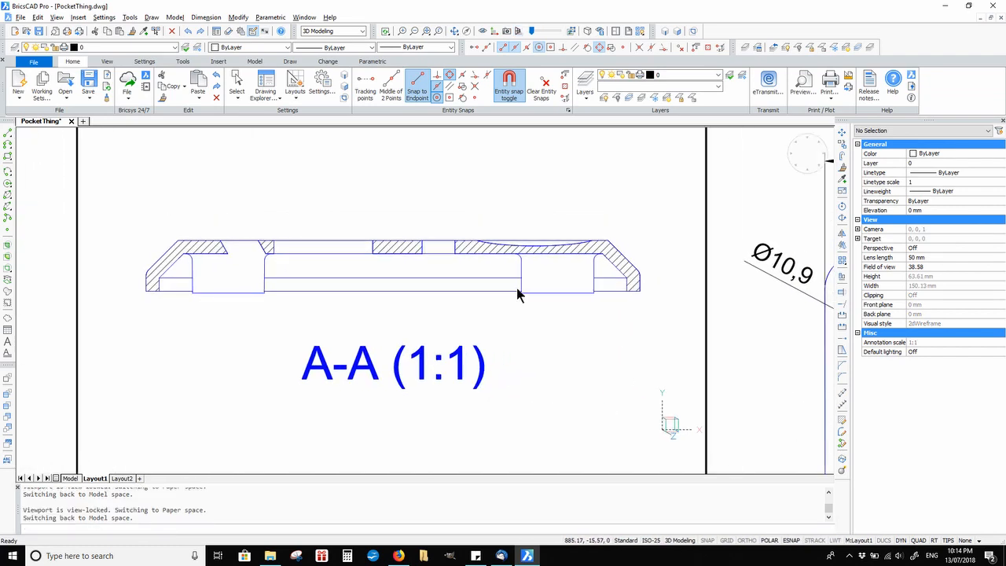
scroll(514, 287, down, 2)
middle_drag(528, 274, 390, 210)
scroll(538, 367, down, 2)
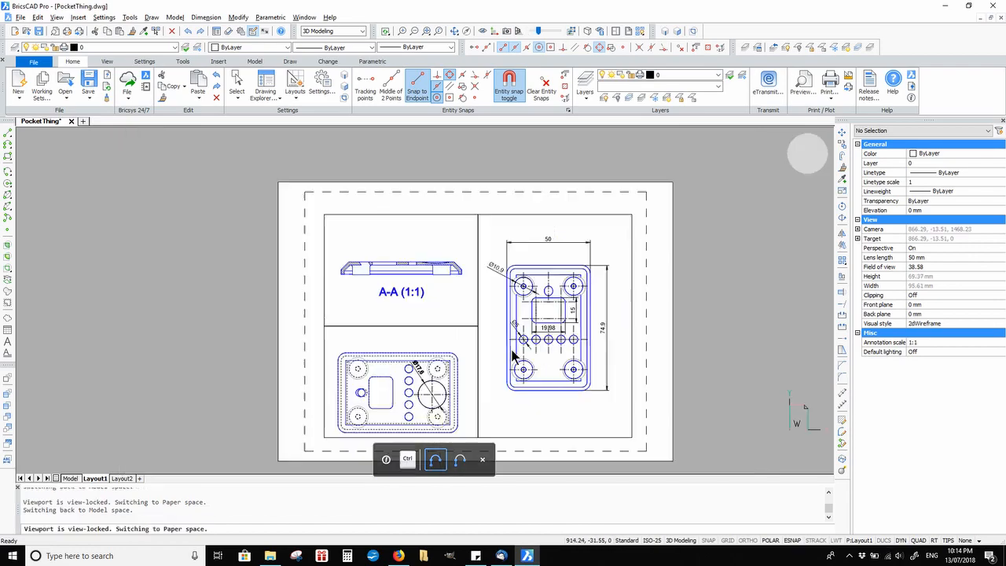